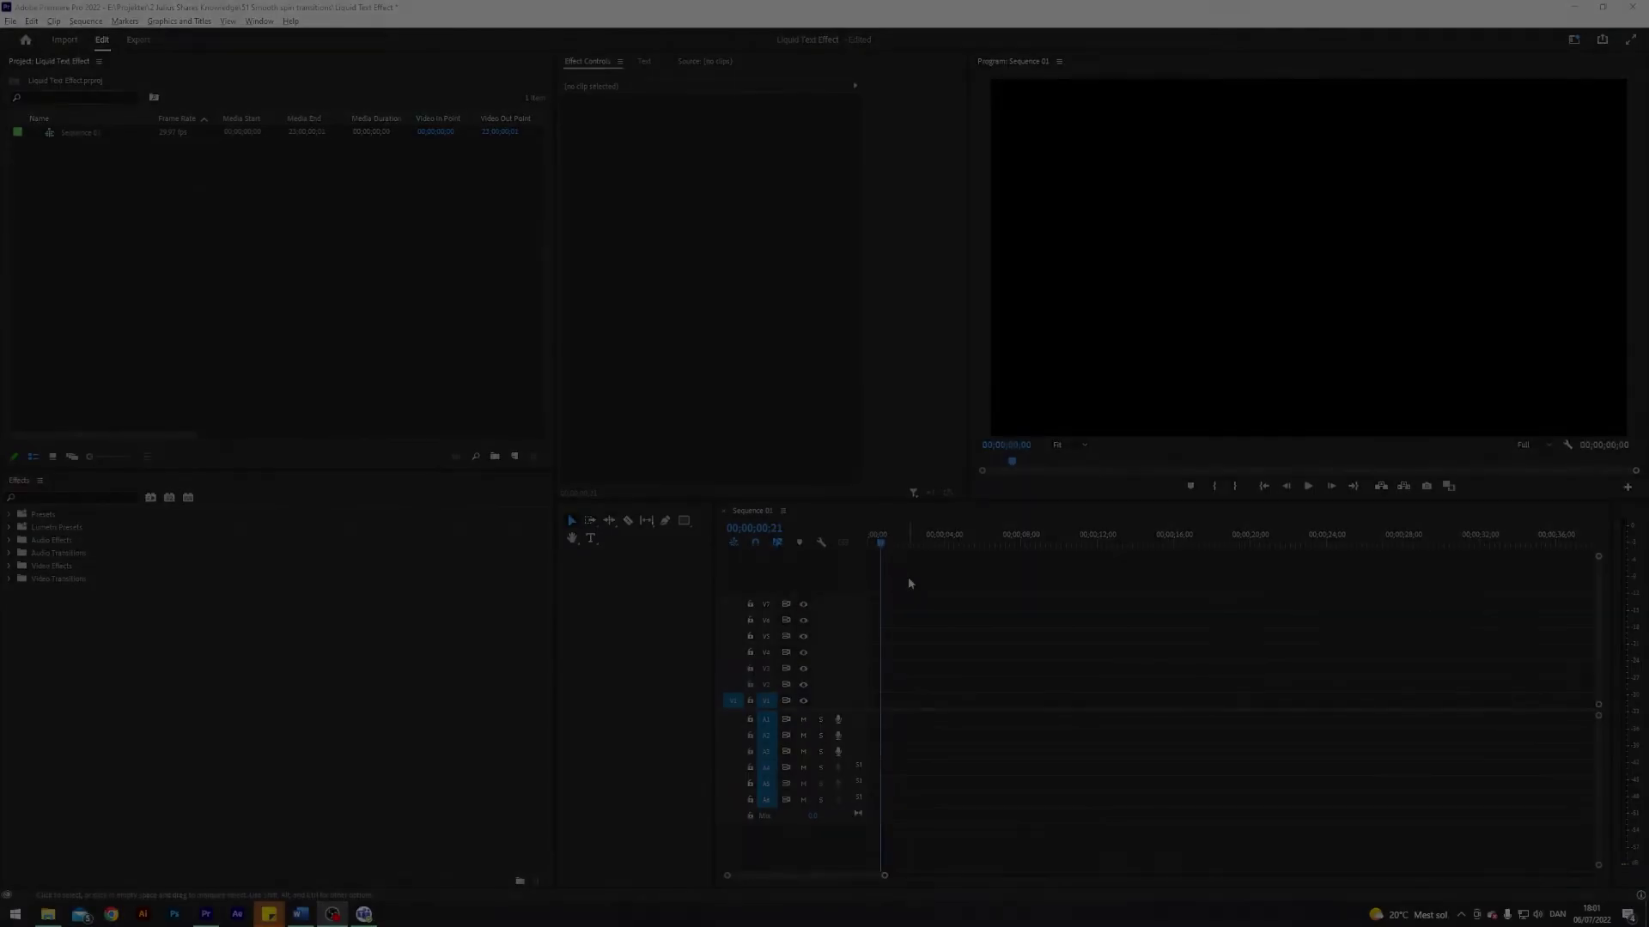
# - Create a new colour matte with the pale cyan hex colour DFFEFF
pyautogui.moveTo(877, 538); pyautogui.dragTo(821, 547)
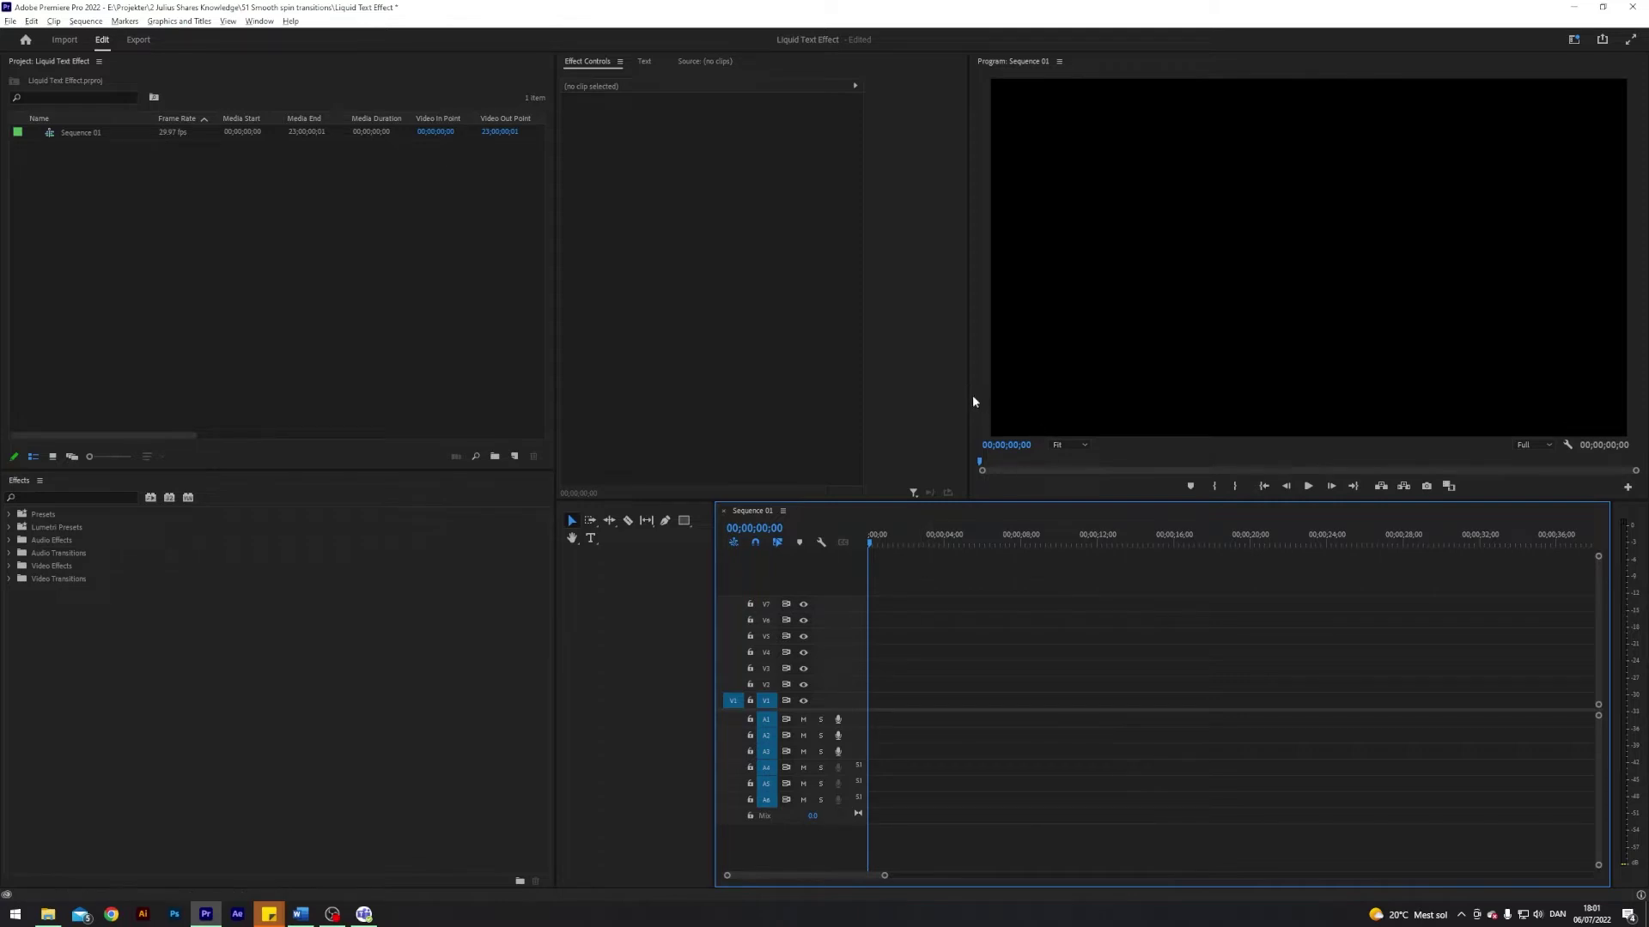
pyautogui.moveTo(969, 395); pyautogui.dragTo(907, 391)
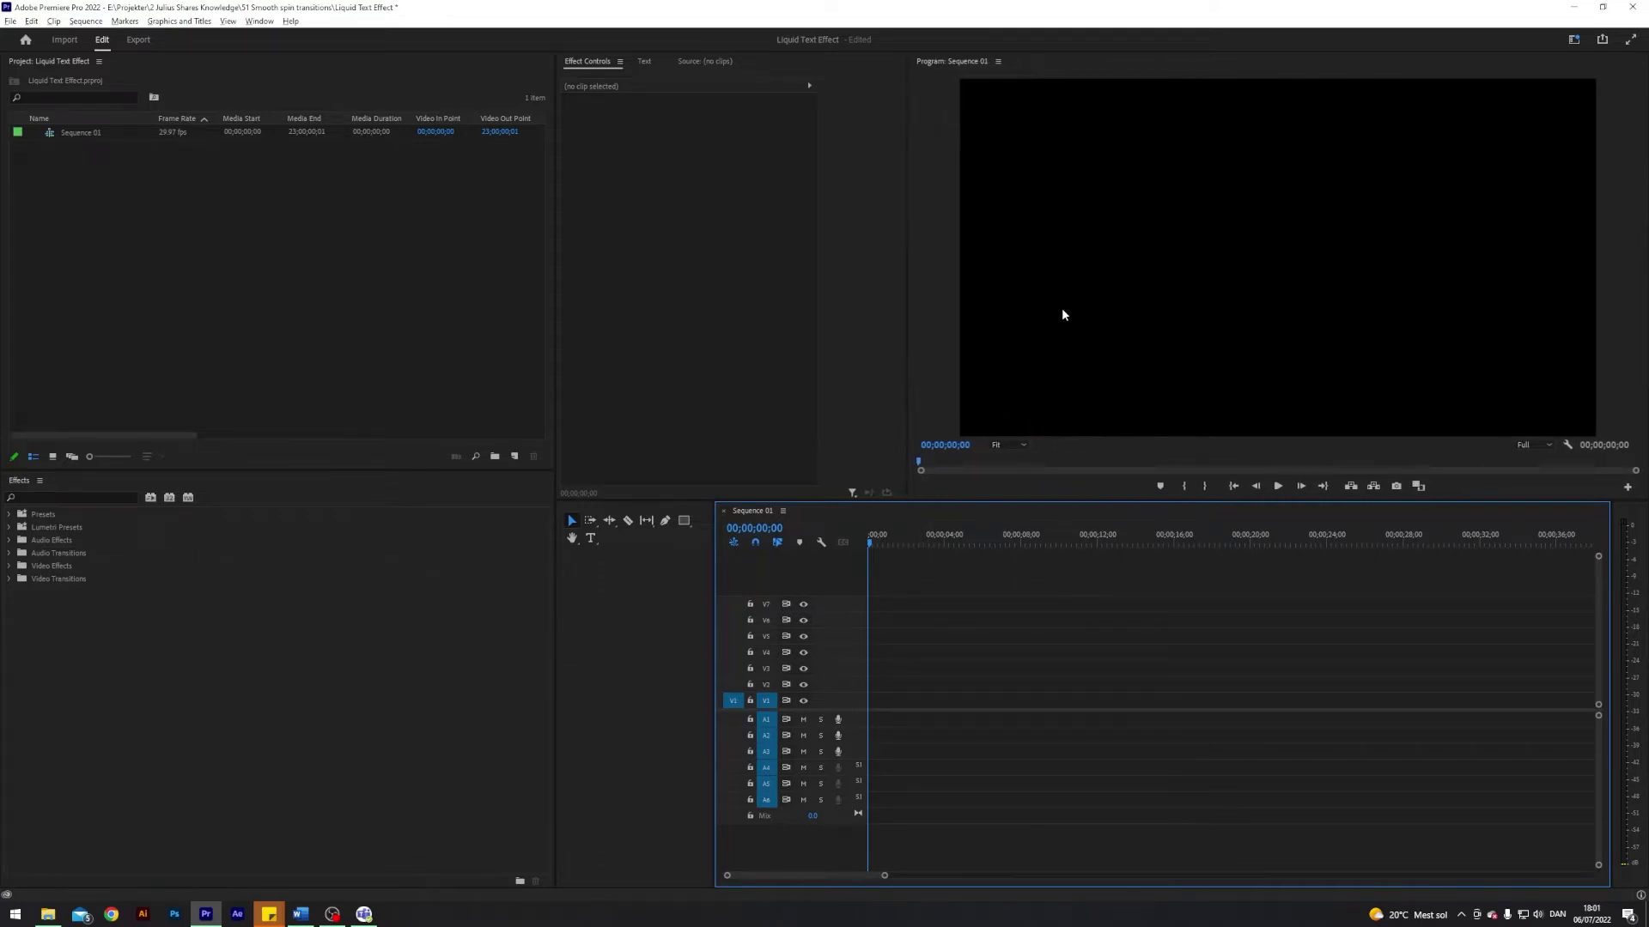
pyautogui.rightClick(343, 270)
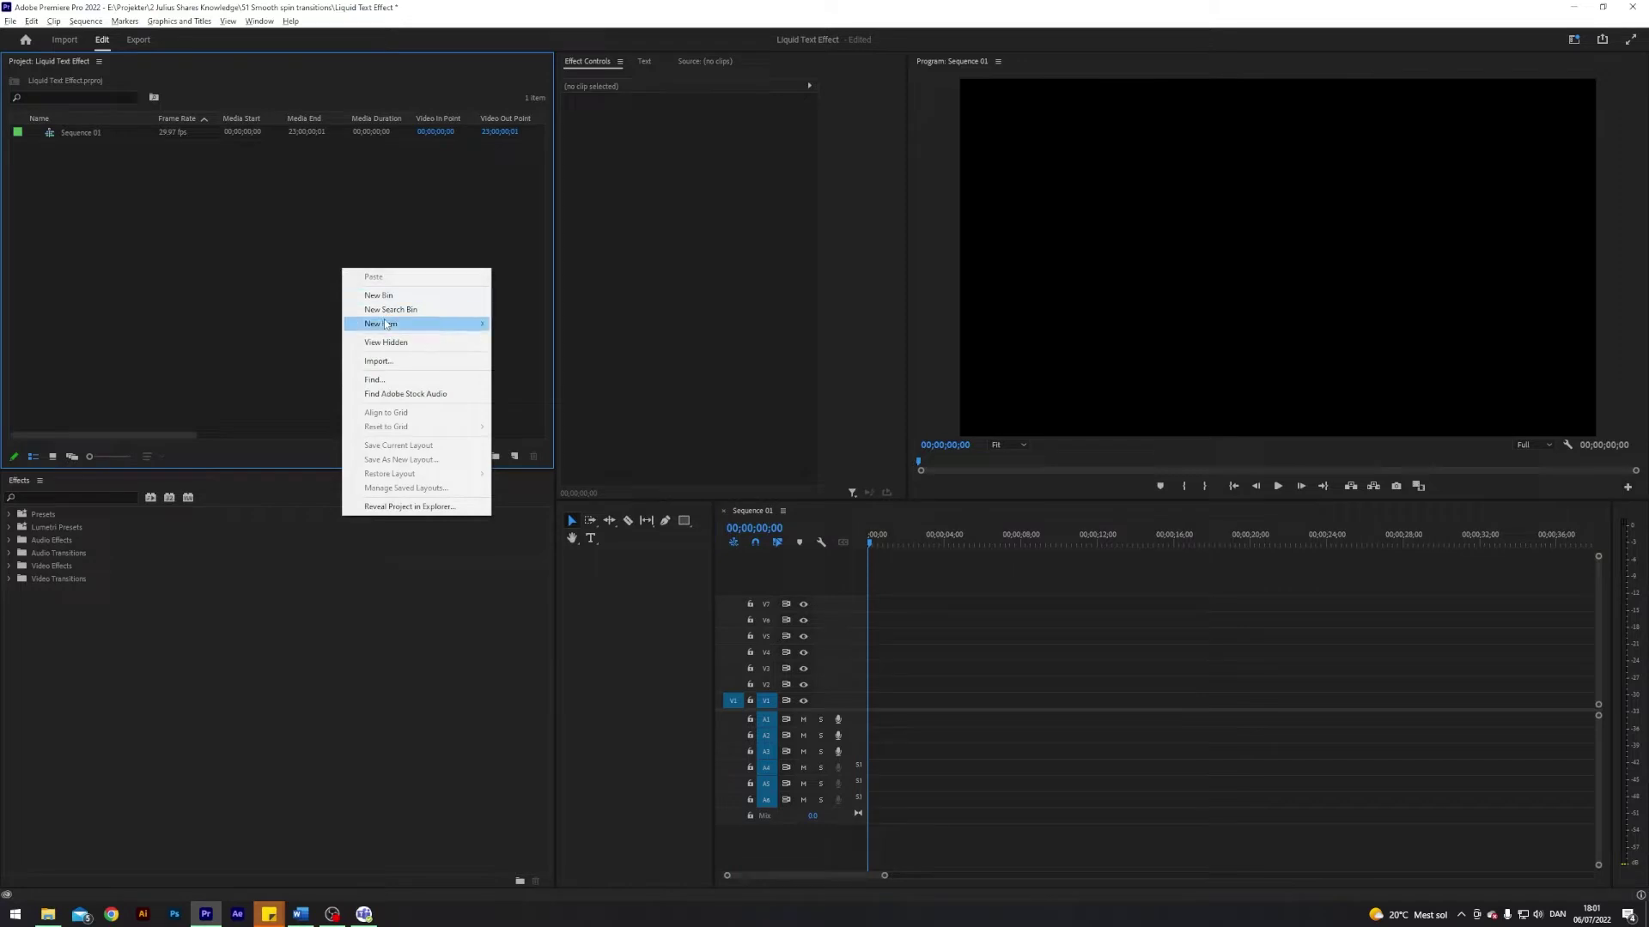
pyautogui.moveTo(385, 325)
pyautogui.click(532, 409)
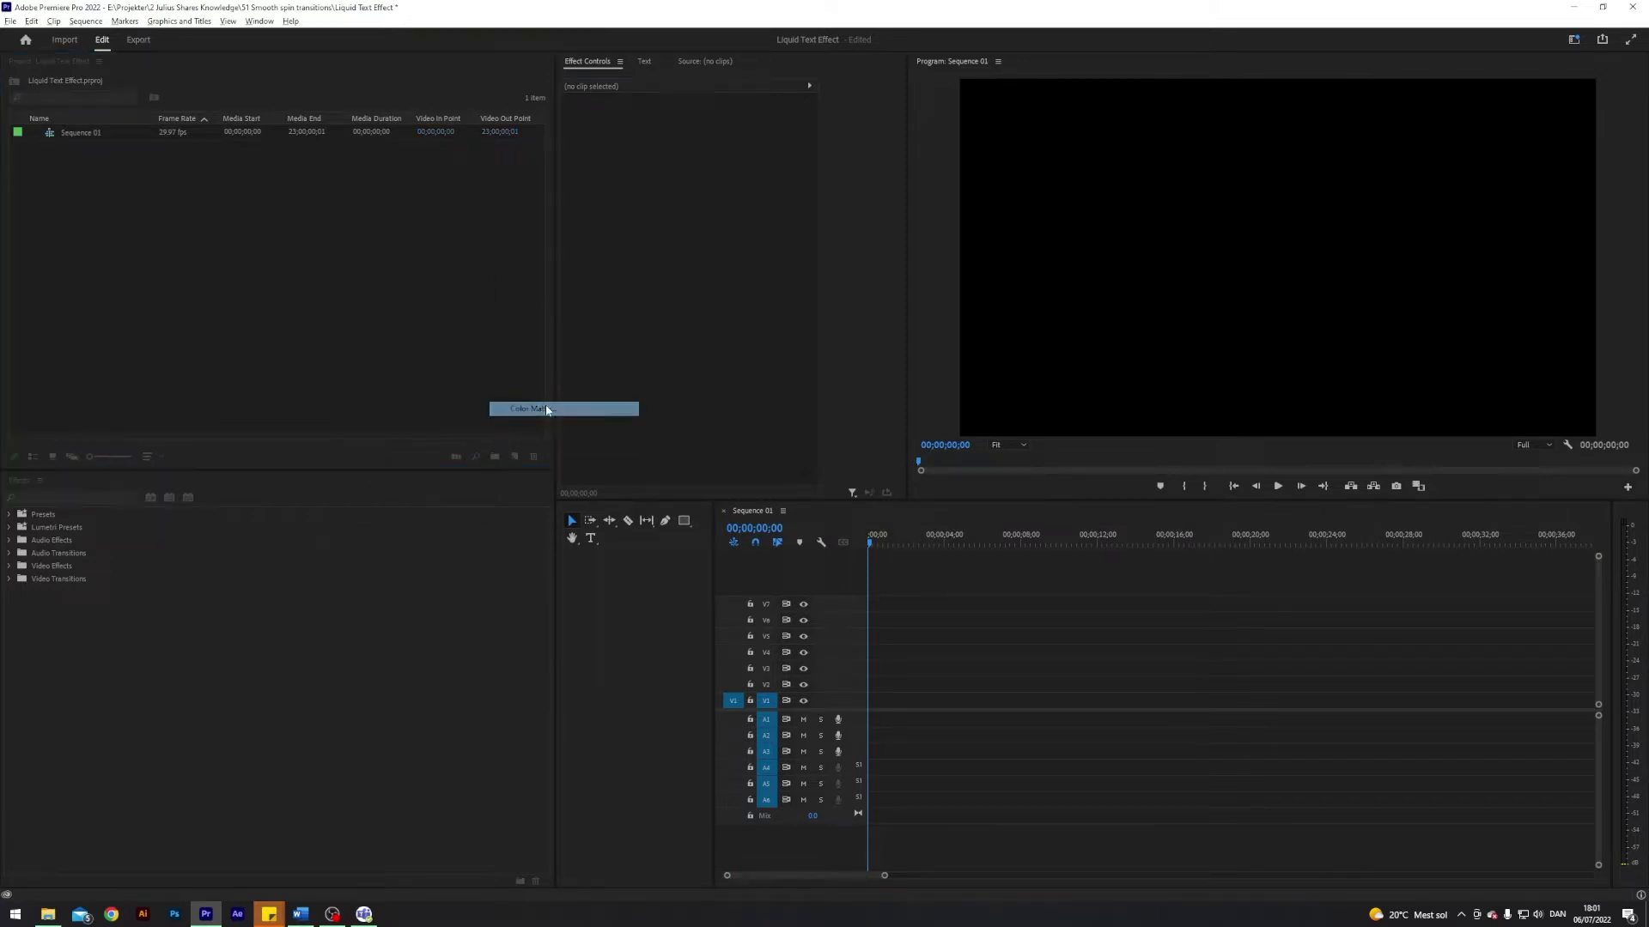
pyautogui.click(847, 502)
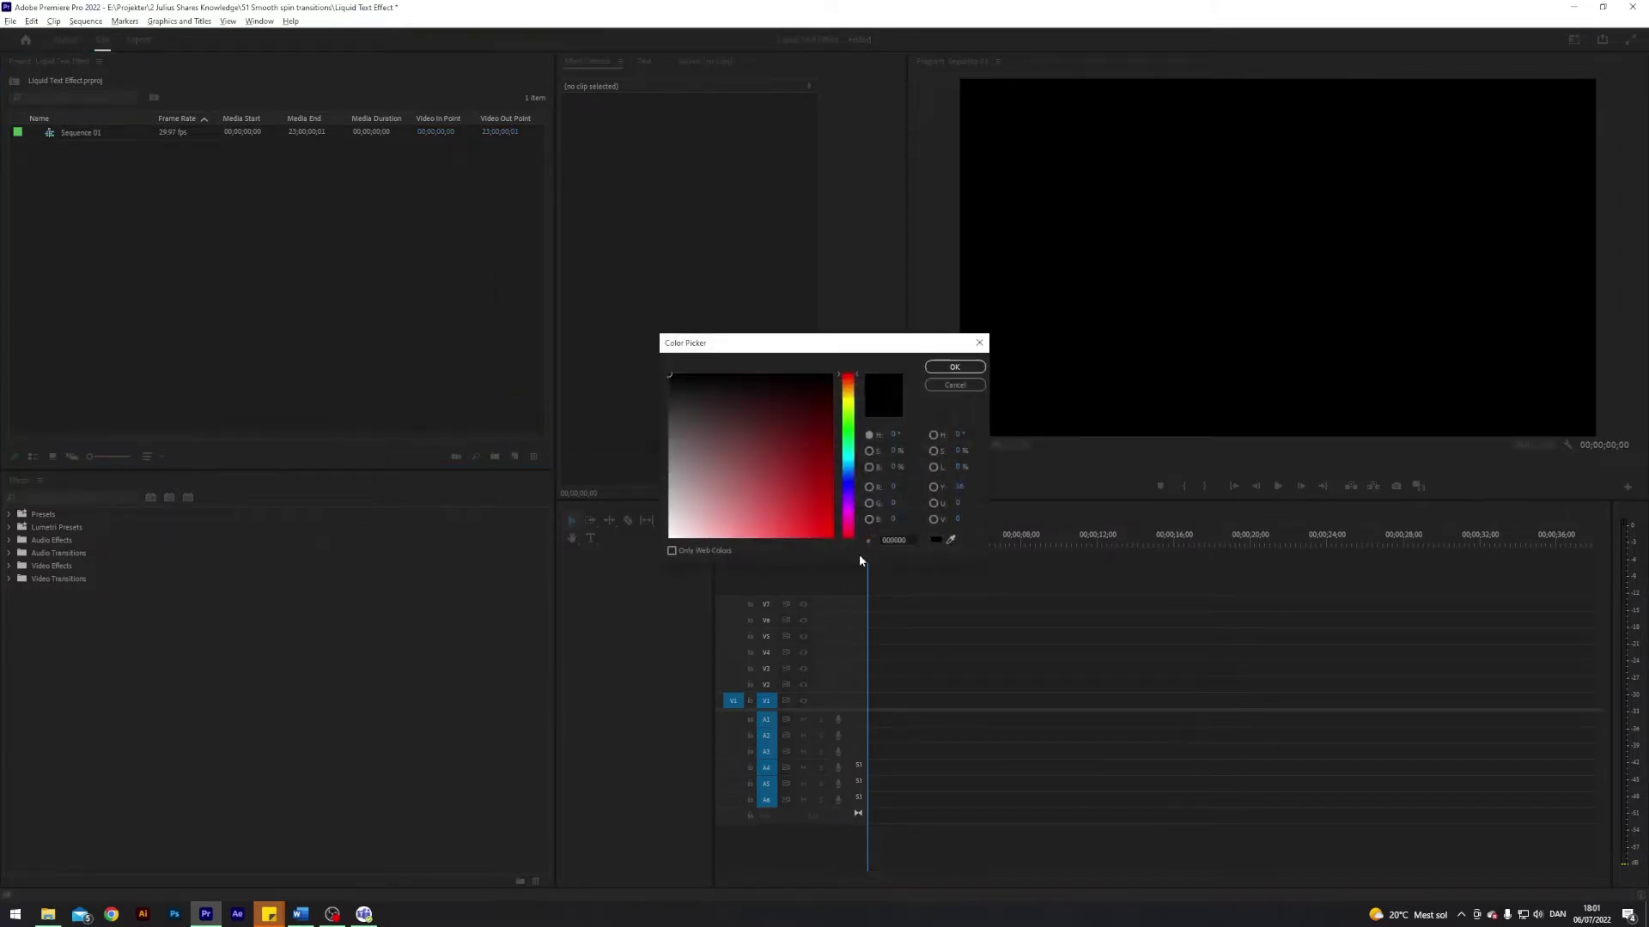
pyautogui.click(900, 541)
pyautogui.write('D')
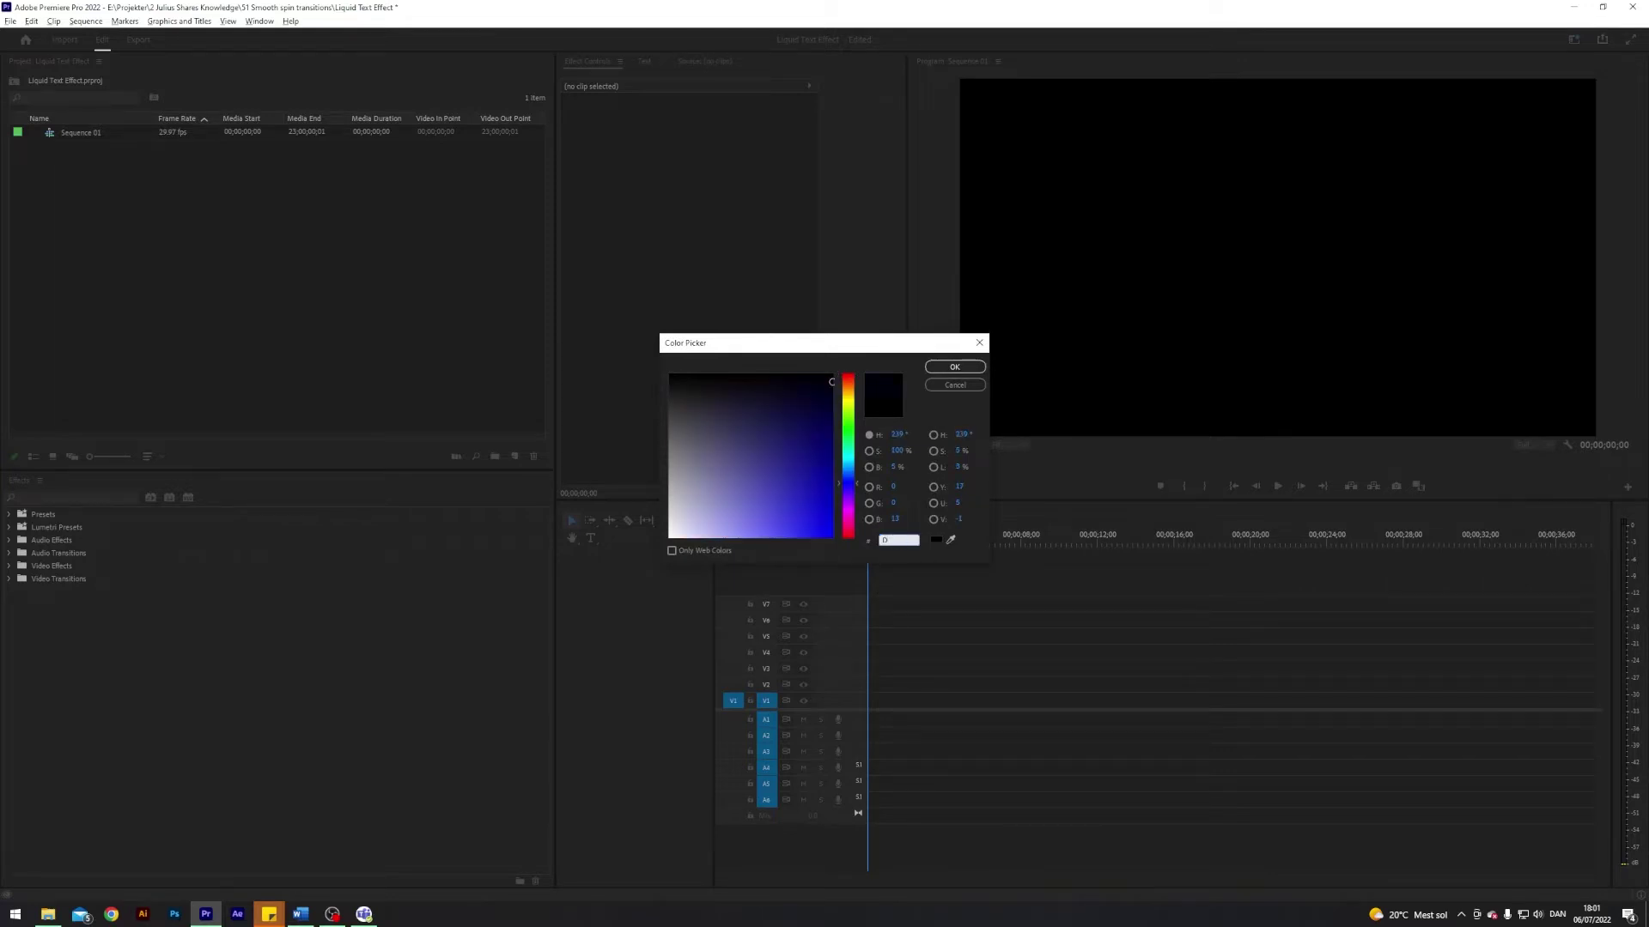
pyautogui.write('FFEFF')
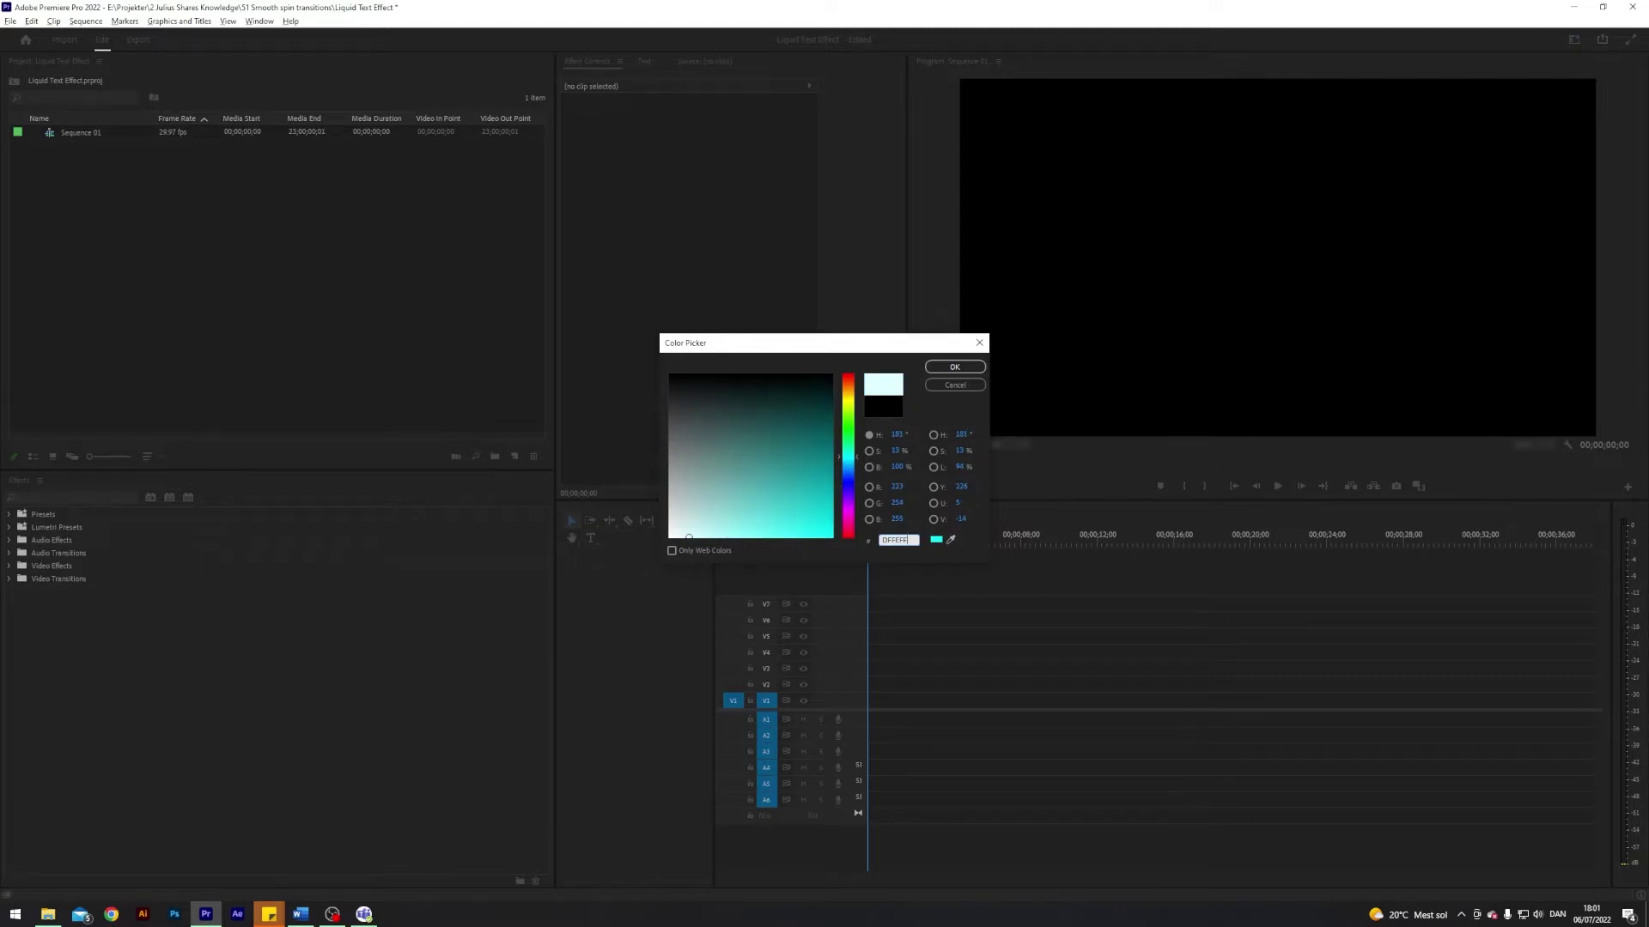
pyautogui.click(954, 367)
# - Keep the name Color Matte, place it at the start of V1 and trim it to 11;27
pyautogui.click(795, 477)
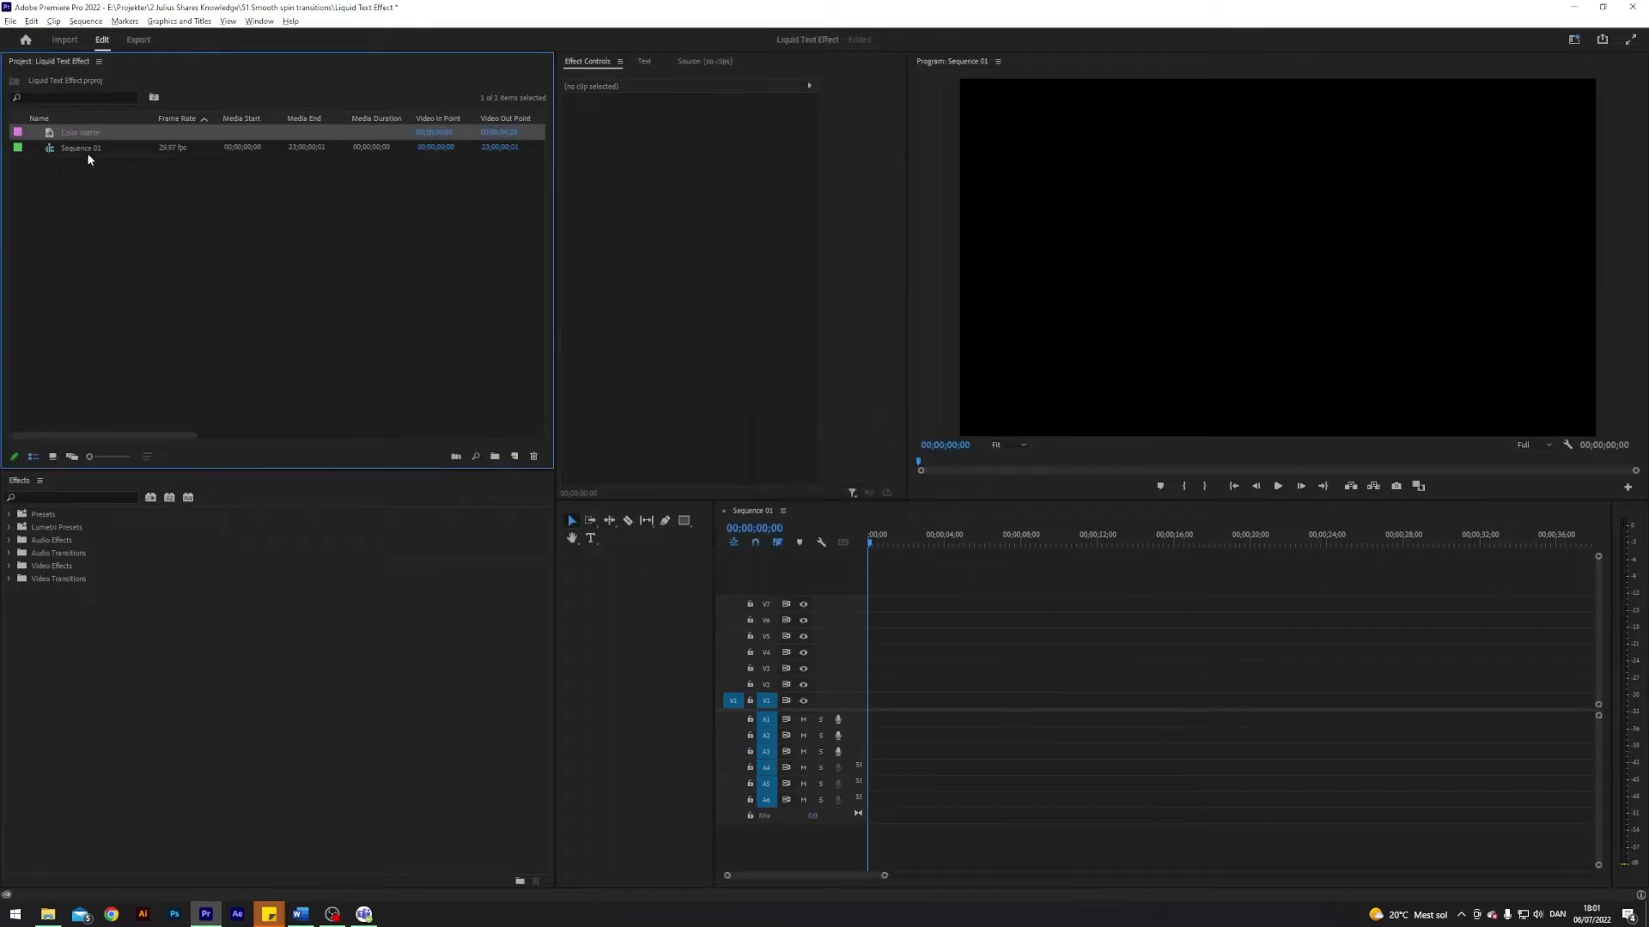
pyautogui.moveTo(389, 293); pyautogui.dragTo(869, 709)
pyautogui.moveTo(968, 705); pyautogui.dragTo(1100, 699)
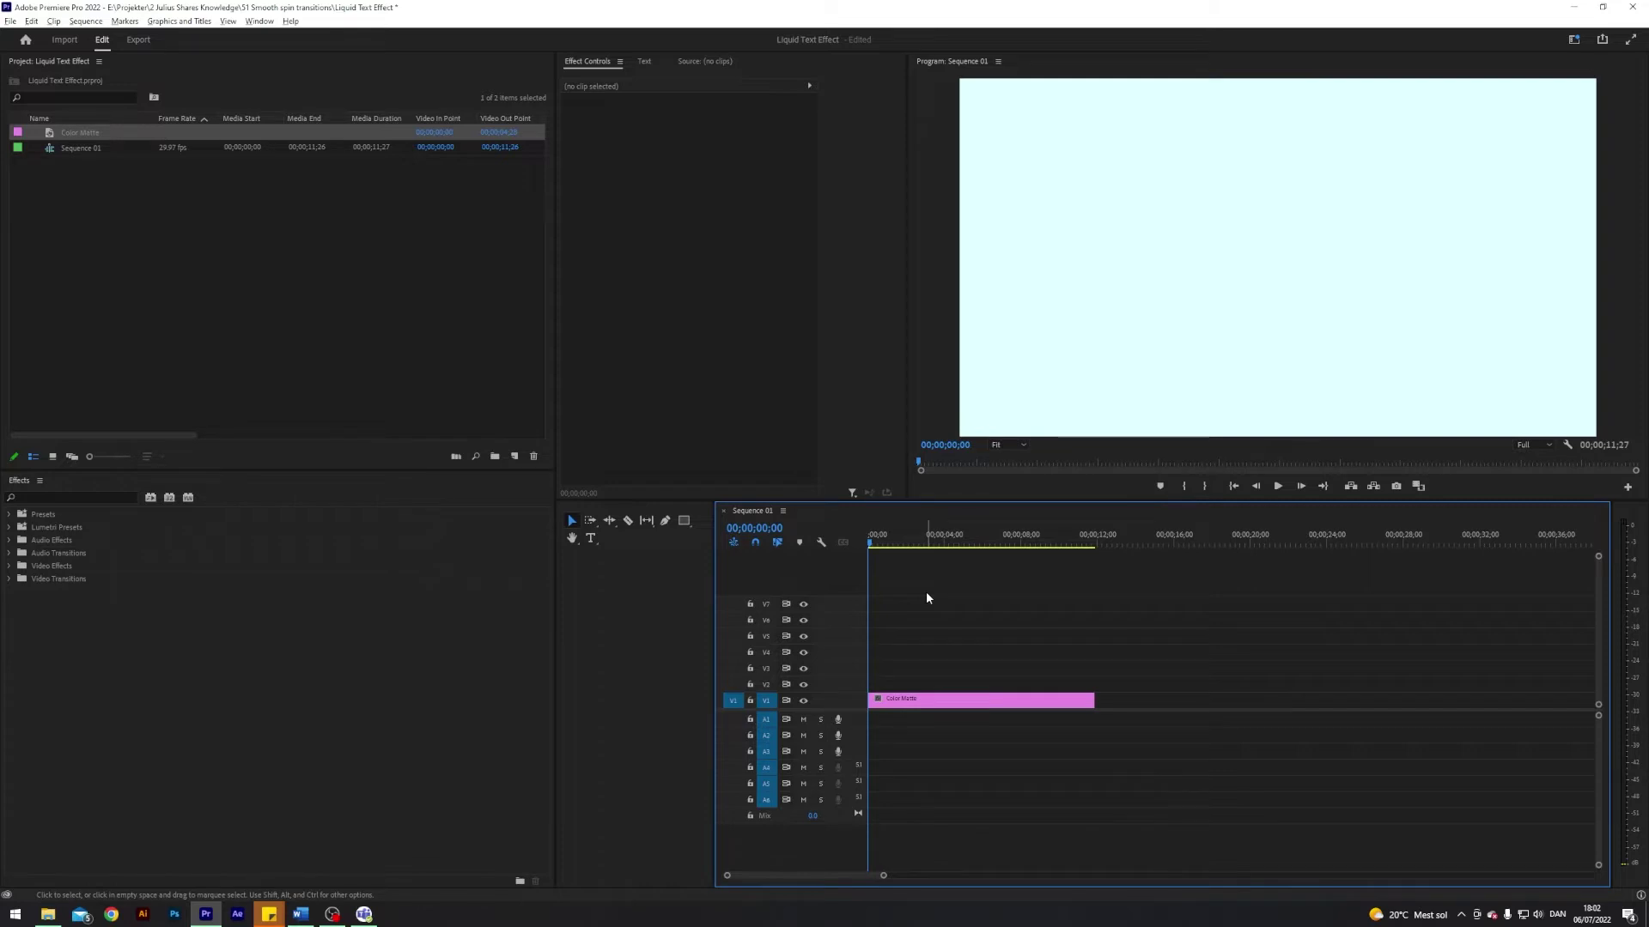
# - Type a 'WAVY BABY' title over the cyan matte and shift it toward the frame centre
pyautogui.press('t')
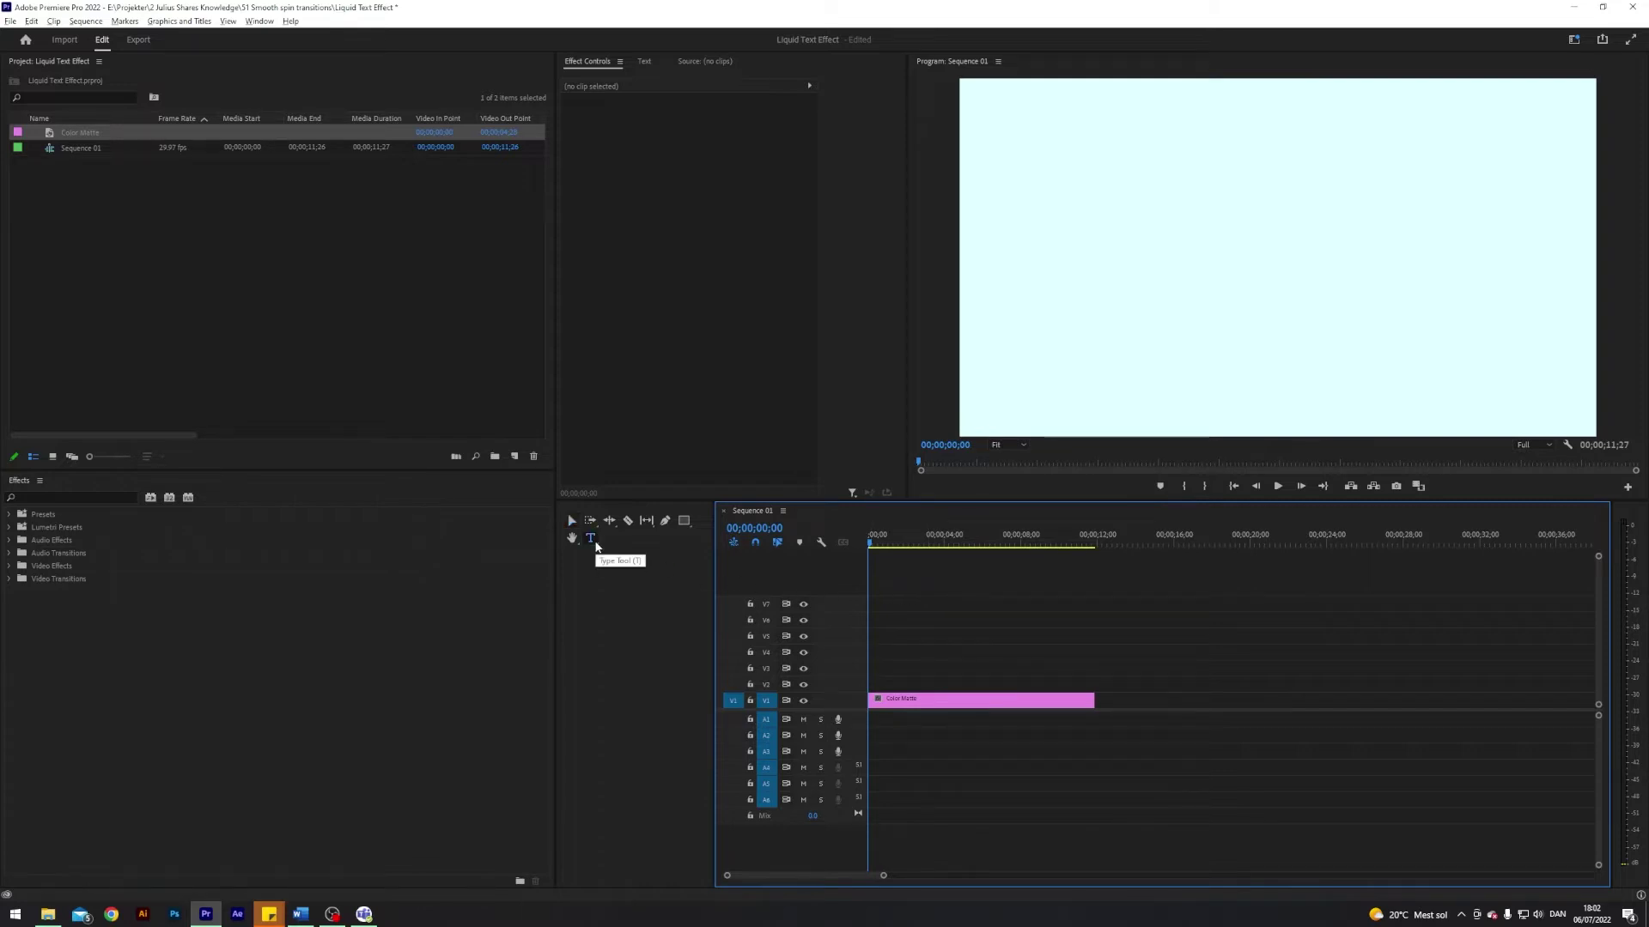
pyautogui.click(1017, 288)
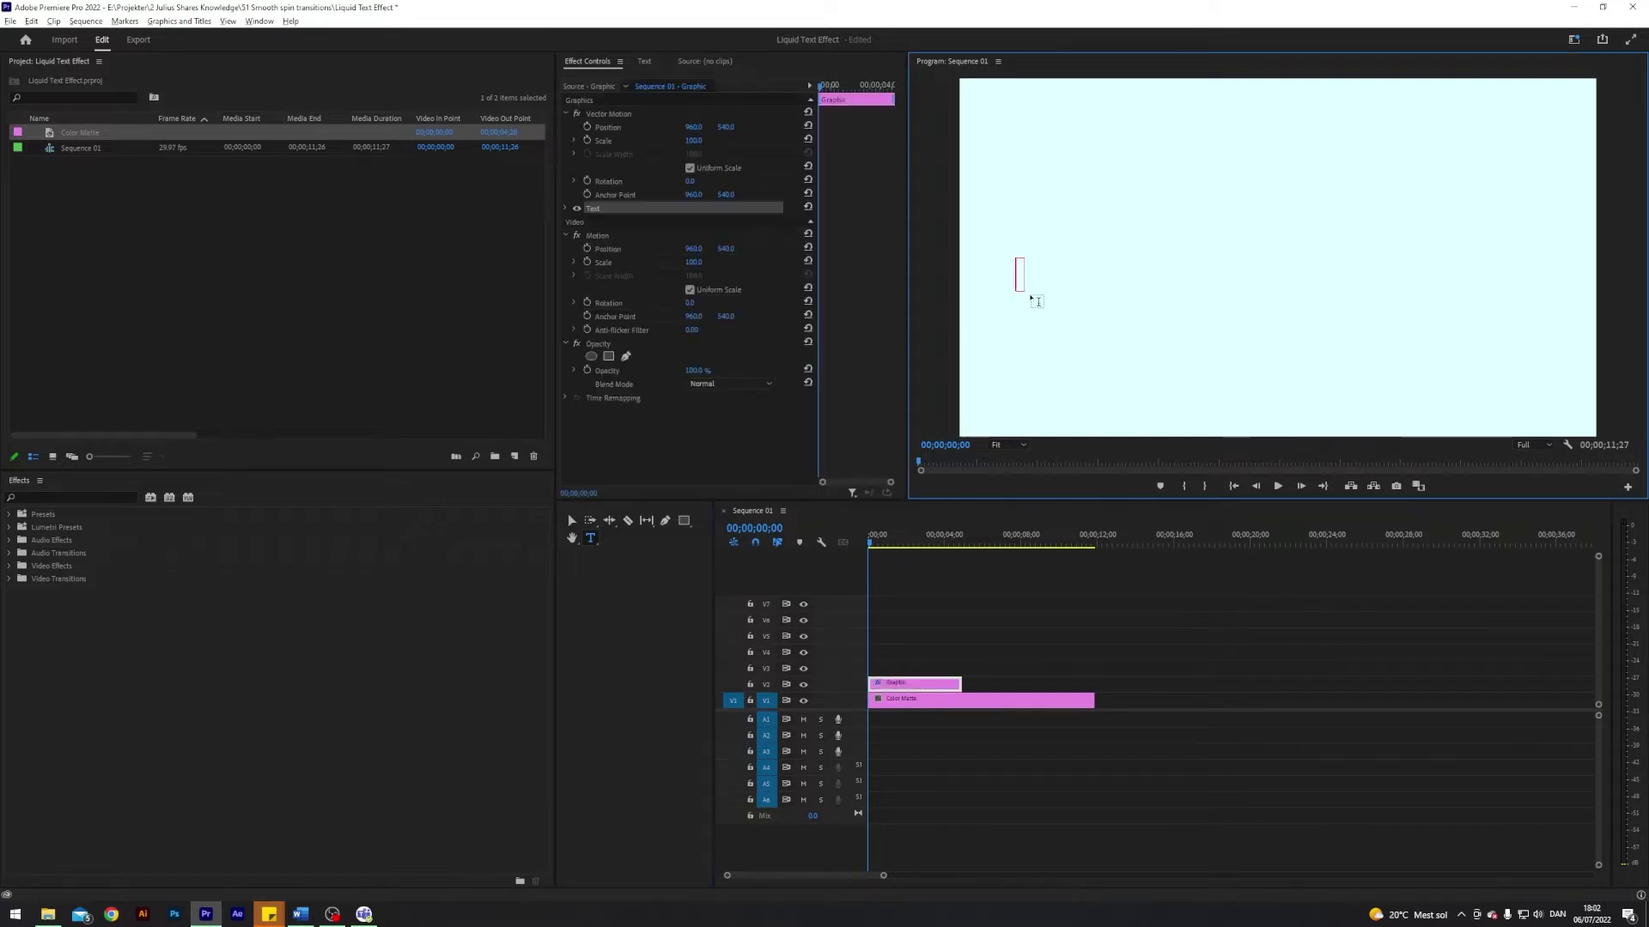
pyautogui.write('WAVE')
pyautogui.write(' BABY')
pyautogui.press('Escape')
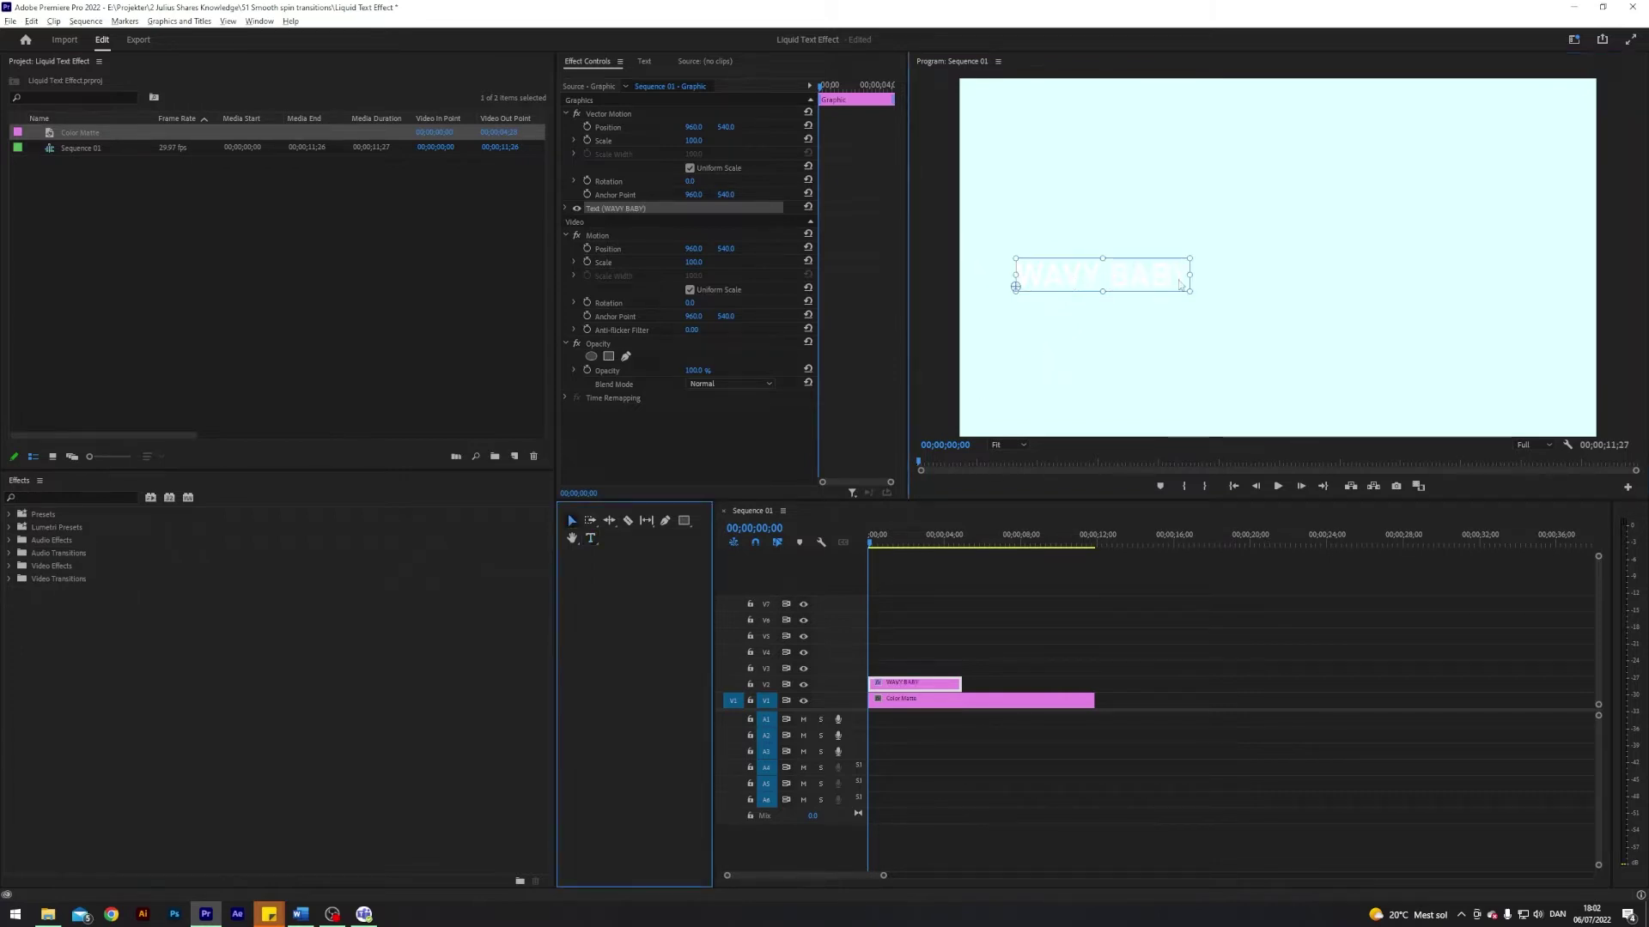
pyautogui.moveTo(1118, 279); pyautogui.dragTo(1245, 272)
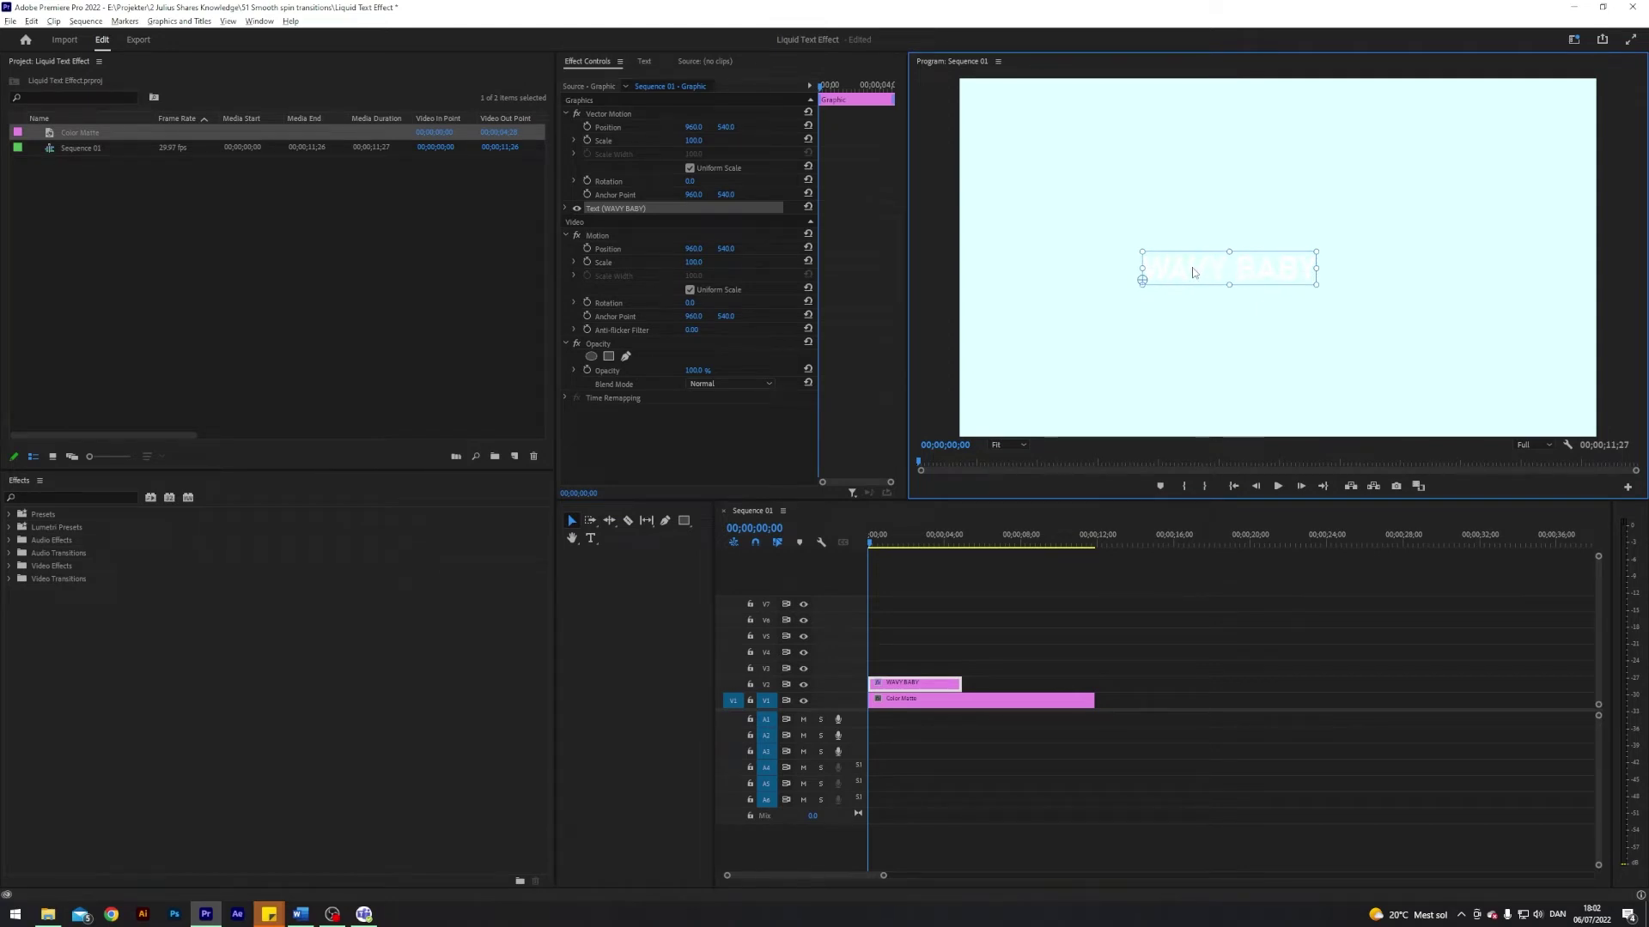
# - In Essential Graphics, set the WAVY BABY text fill to black (000000)
pyautogui.click(260, 22)
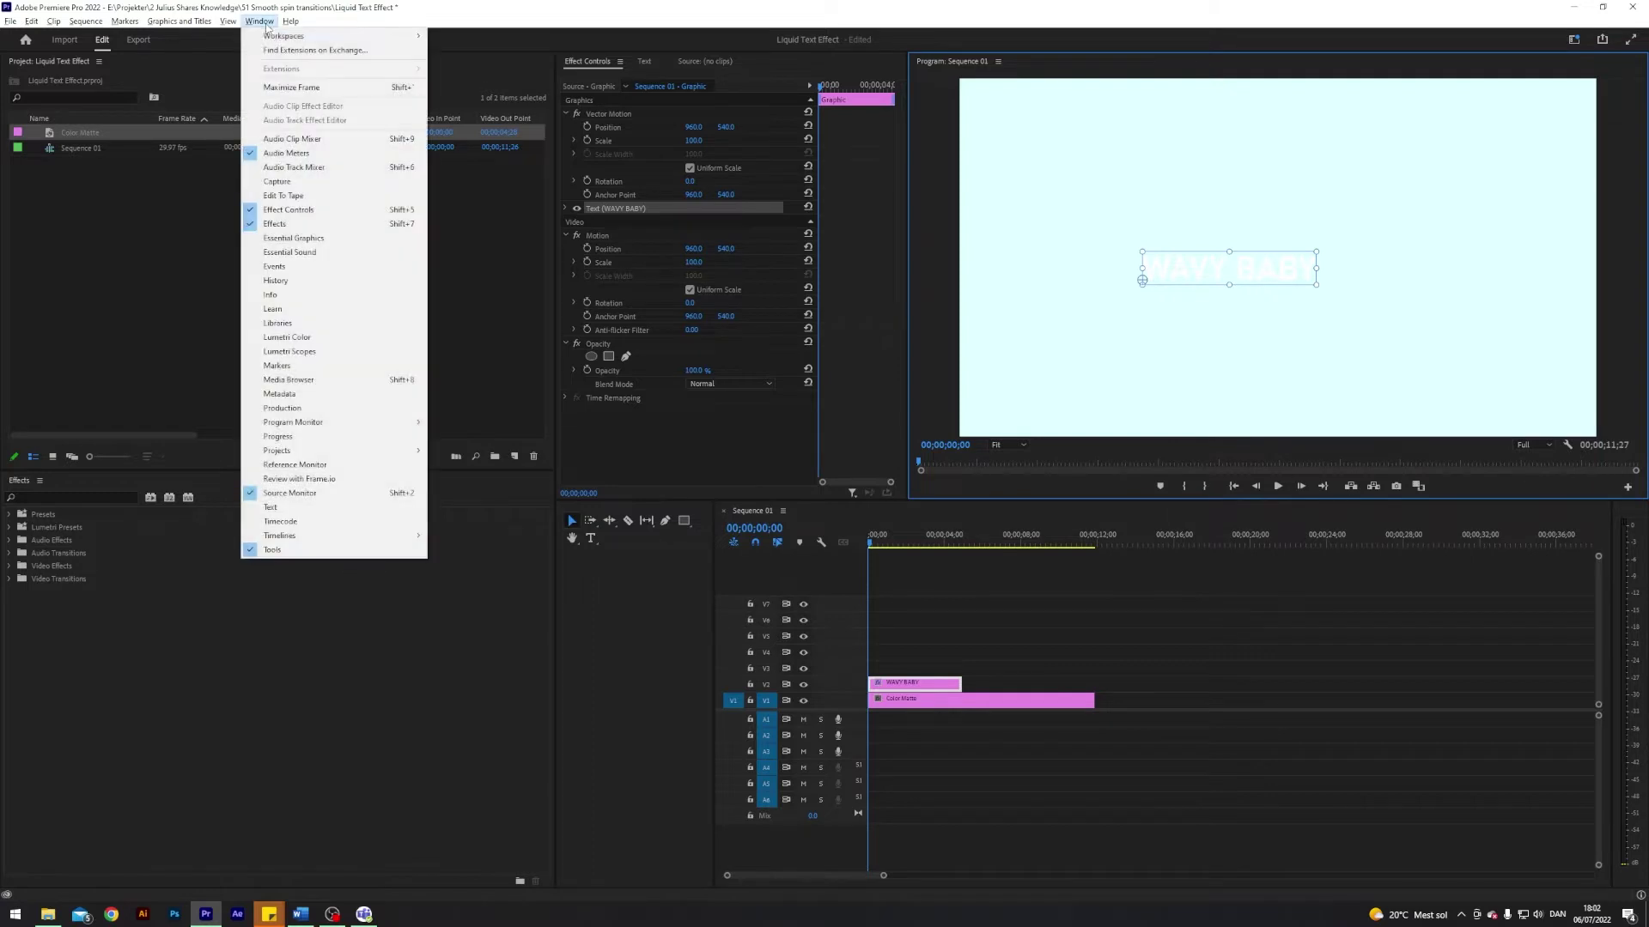
pyautogui.click(290, 239)
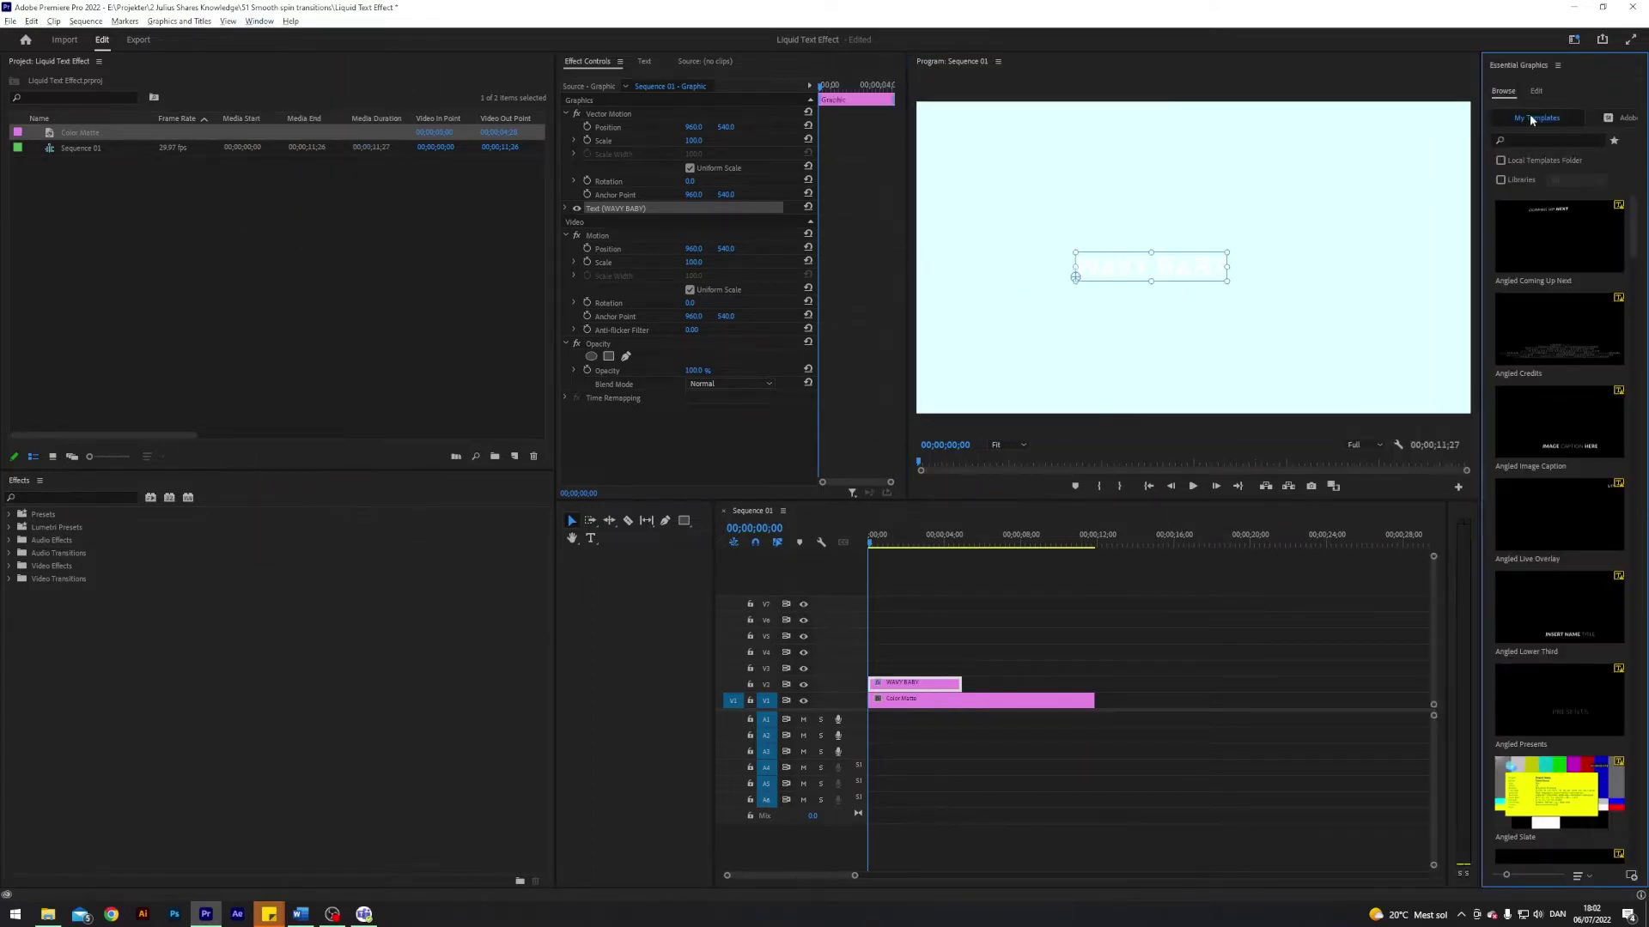
pyautogui.click(1536, 92)
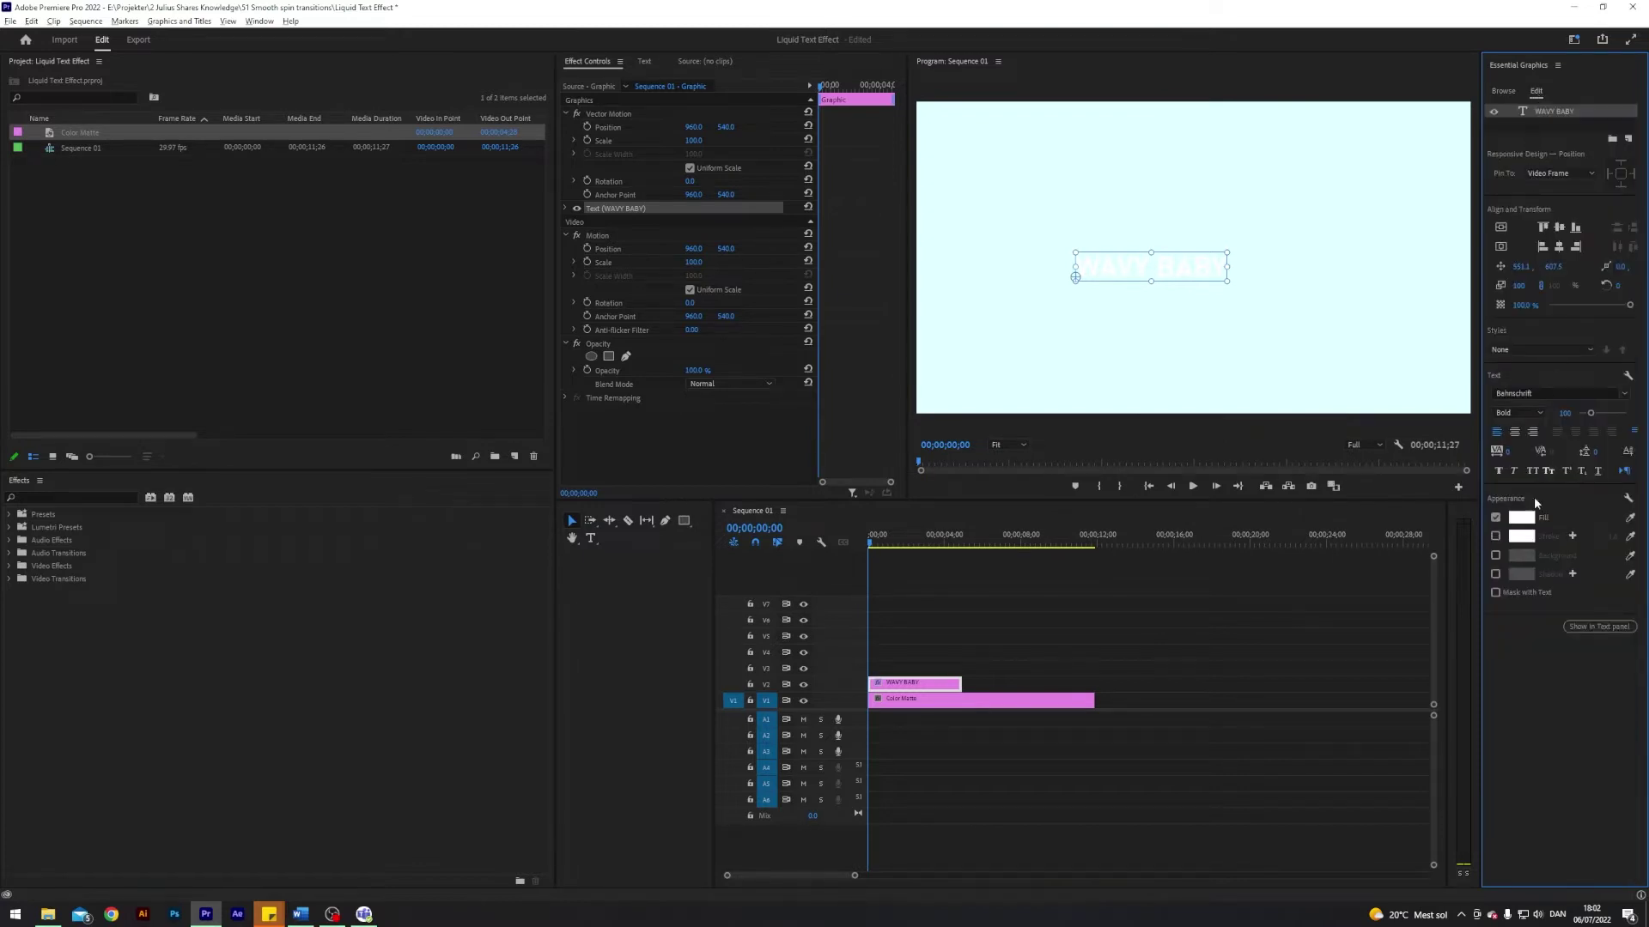
pyautogui.click(1521, 517)
pyautogui.click(622, 369)
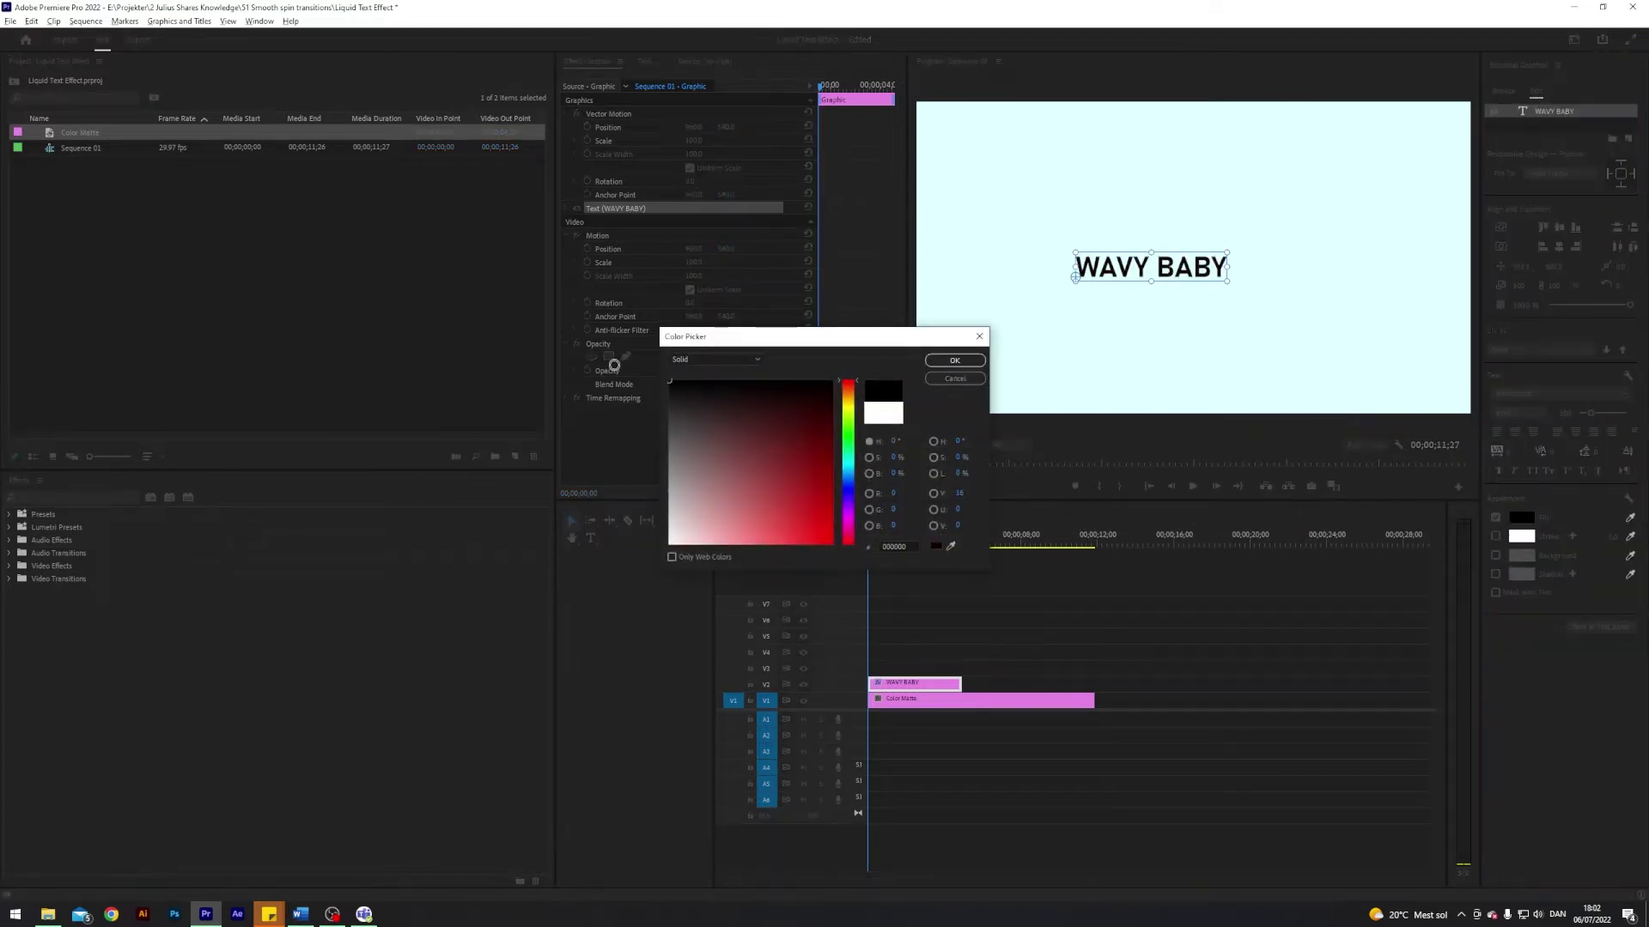
pyautogui.click(954, 361)
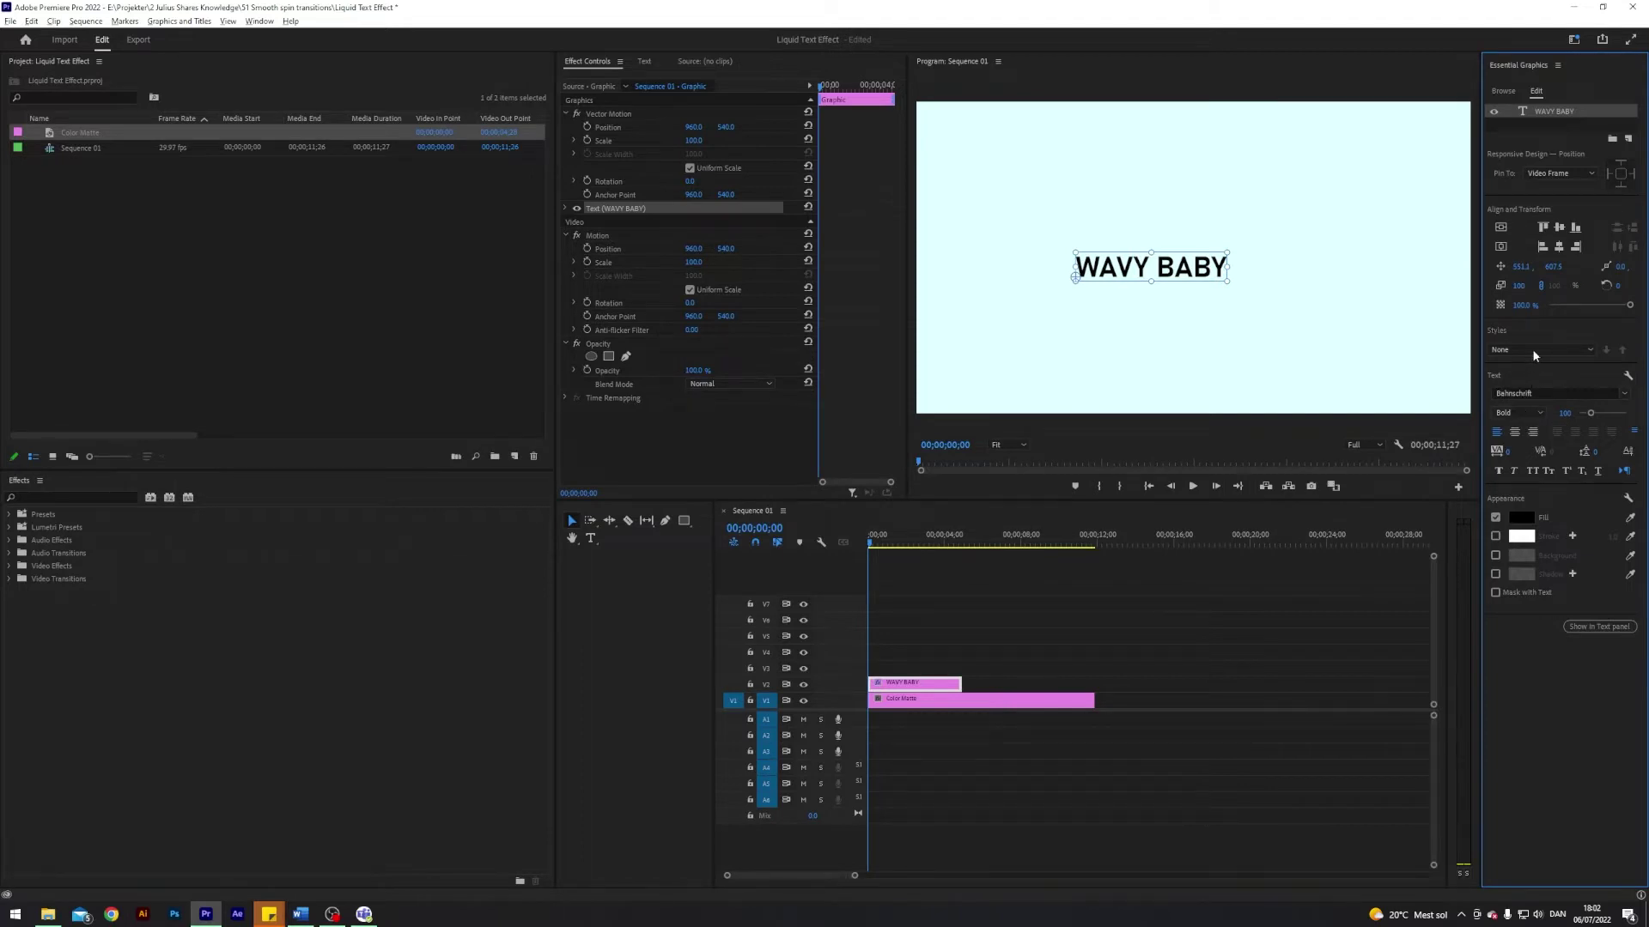
# - Scale the text to 350, centre it both ways, and extend its clip to 11;27
pyautogui.click(1520, 285)
pyautogui.write('350')
pyautogui.press('Return')
pyautogui.click(1559, 246)
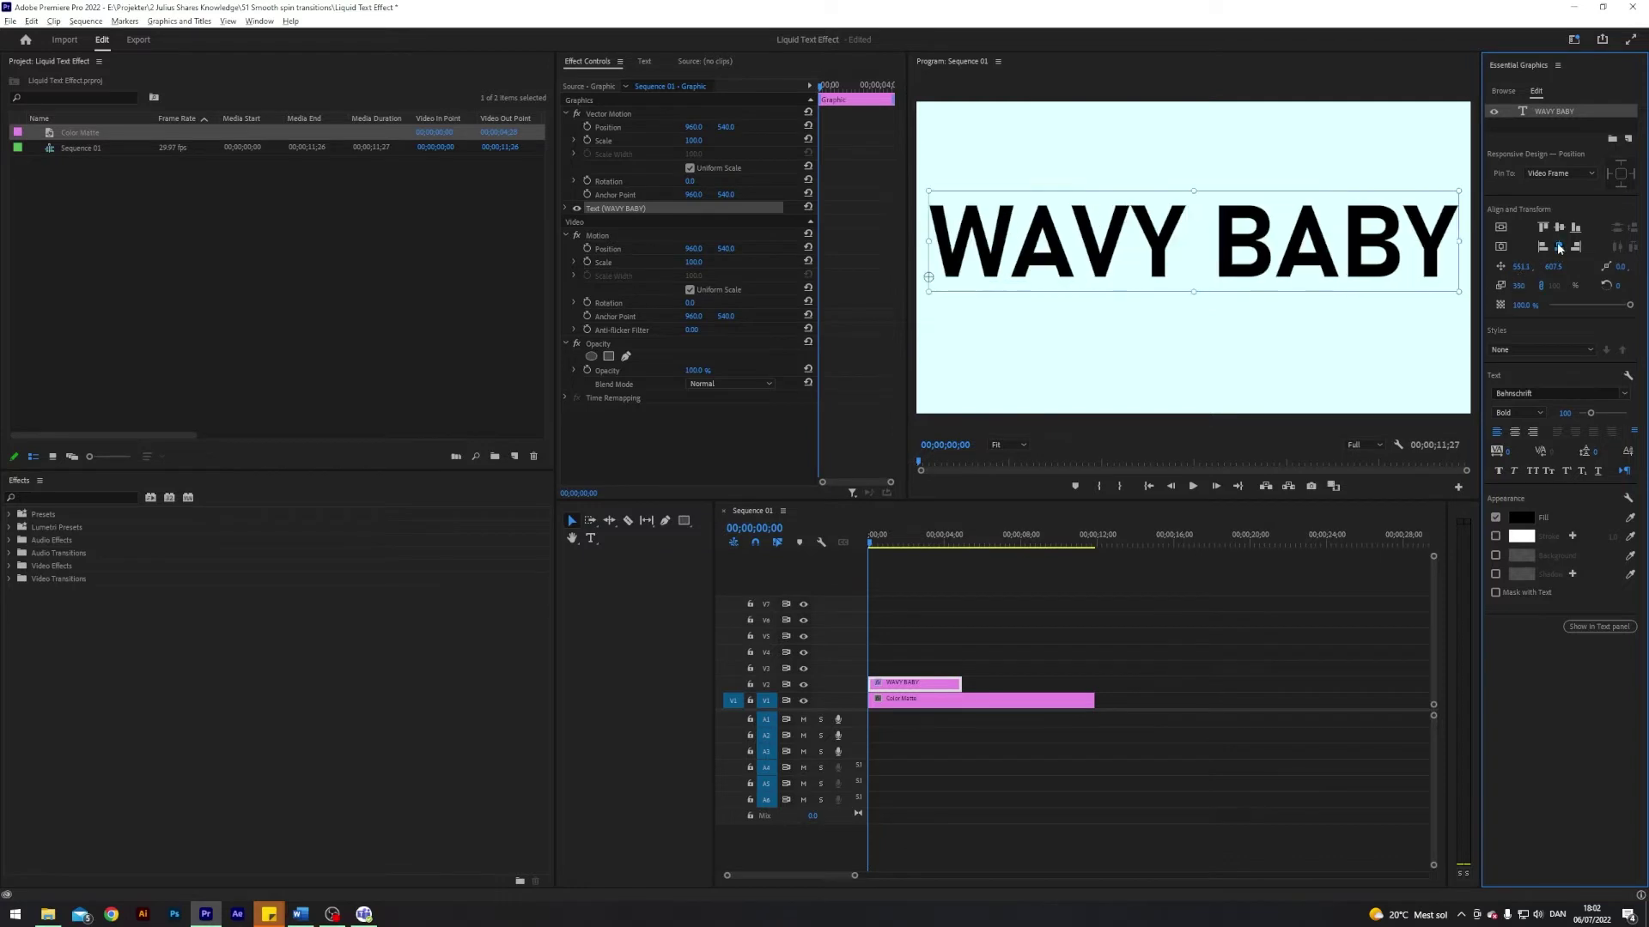
pyautogui.click(1558, 228)
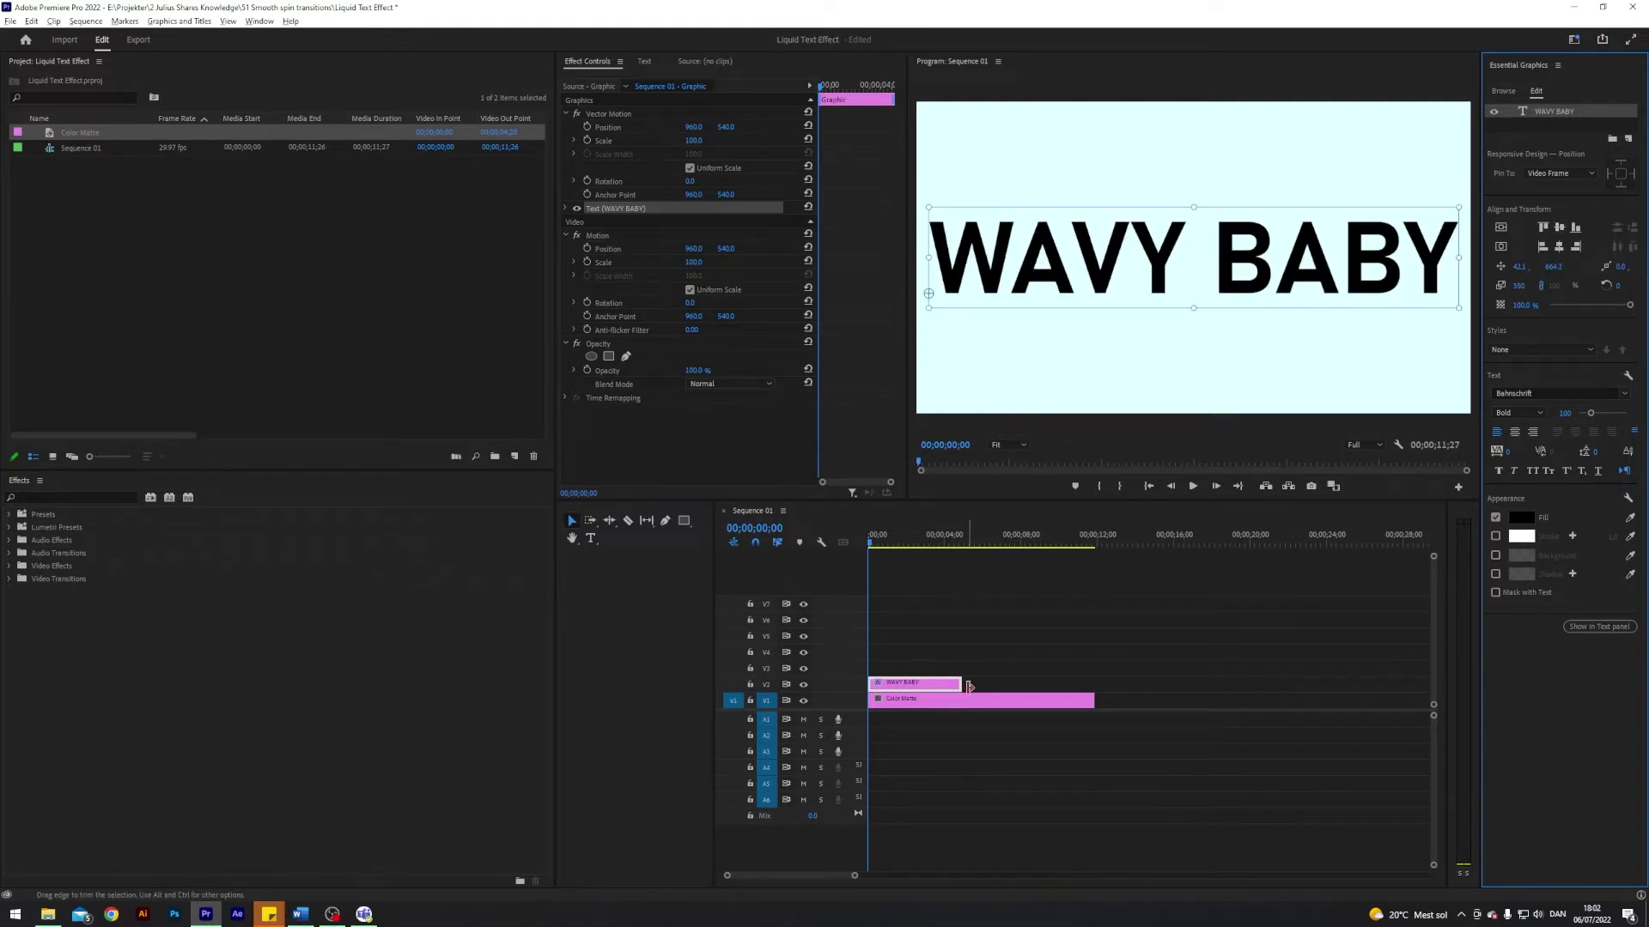
pyautogui.moveTo(970, 687); pyautogui.dragTo(1097, 689)
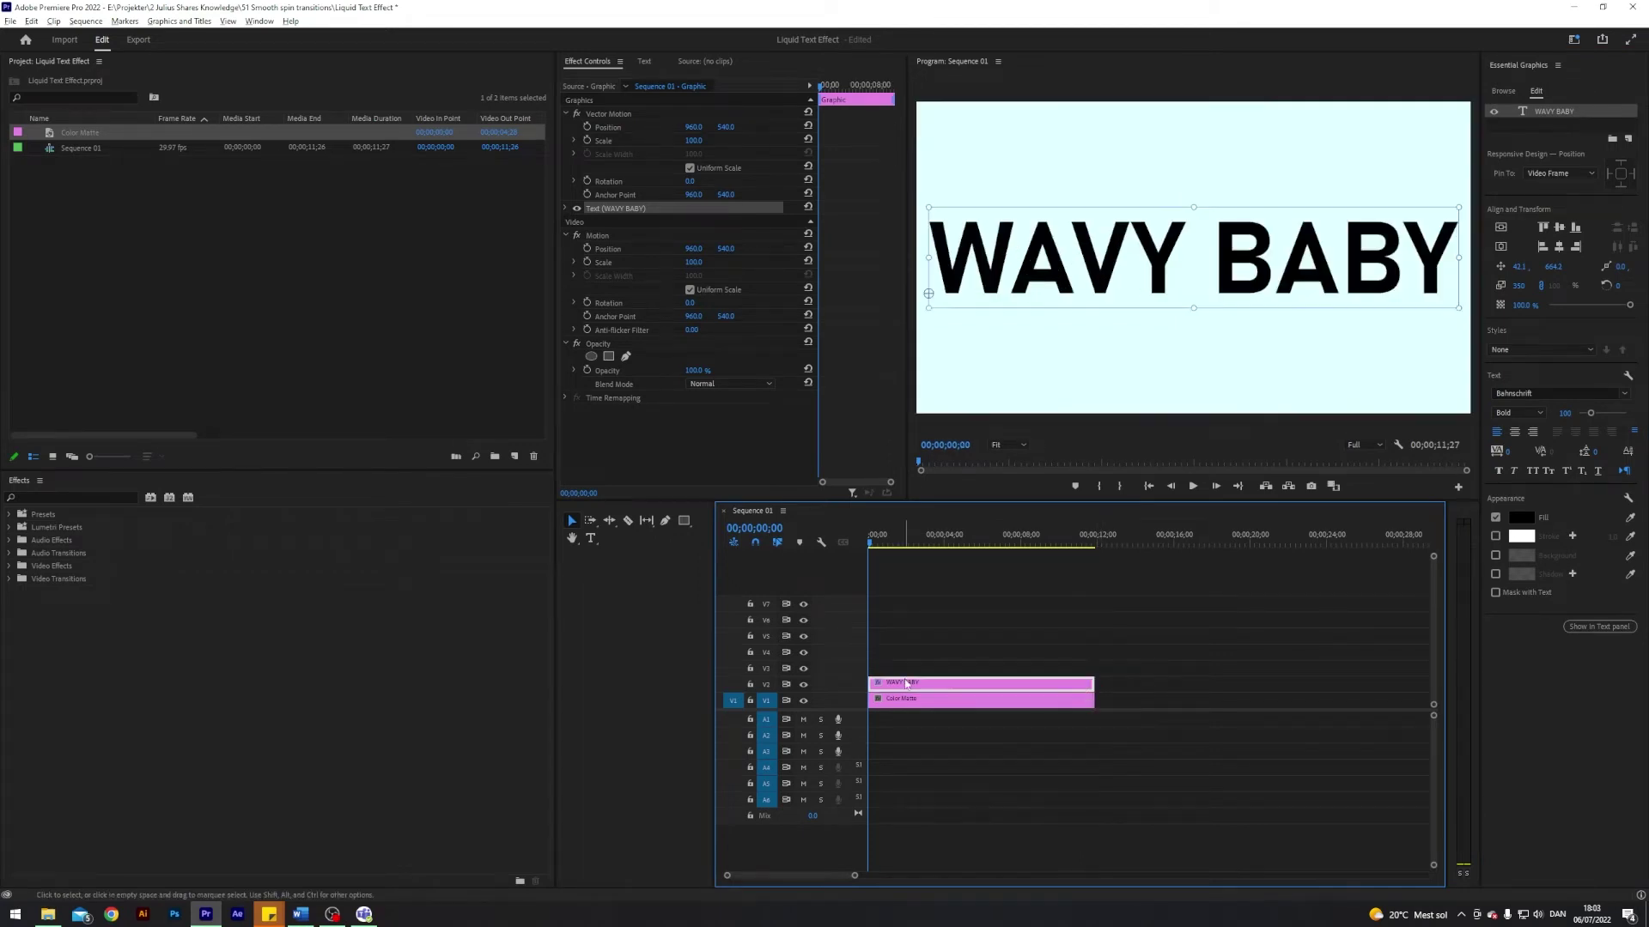
# - Move the WAVY BABY text clip up to track V6
pyautogui.moveTo(901, 688); pyautogui.dragTo(899, 629)
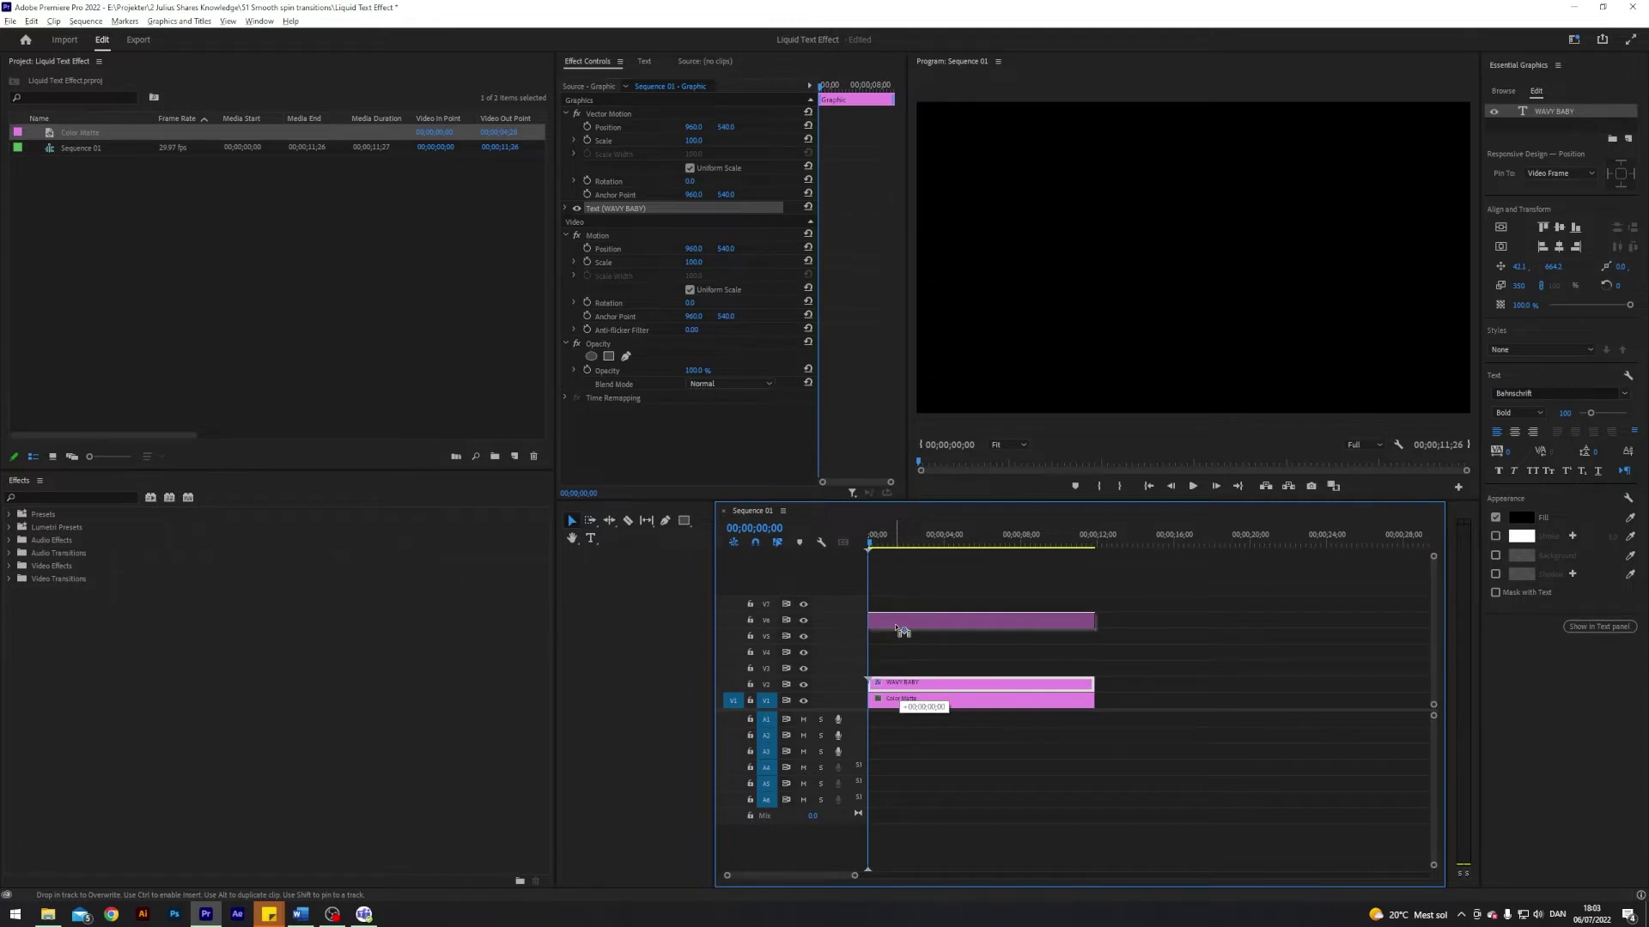
pyautogui.moveTo(900, 631); pyautogui.dragTo(899, 629)
pyautogui.click(882, 662)
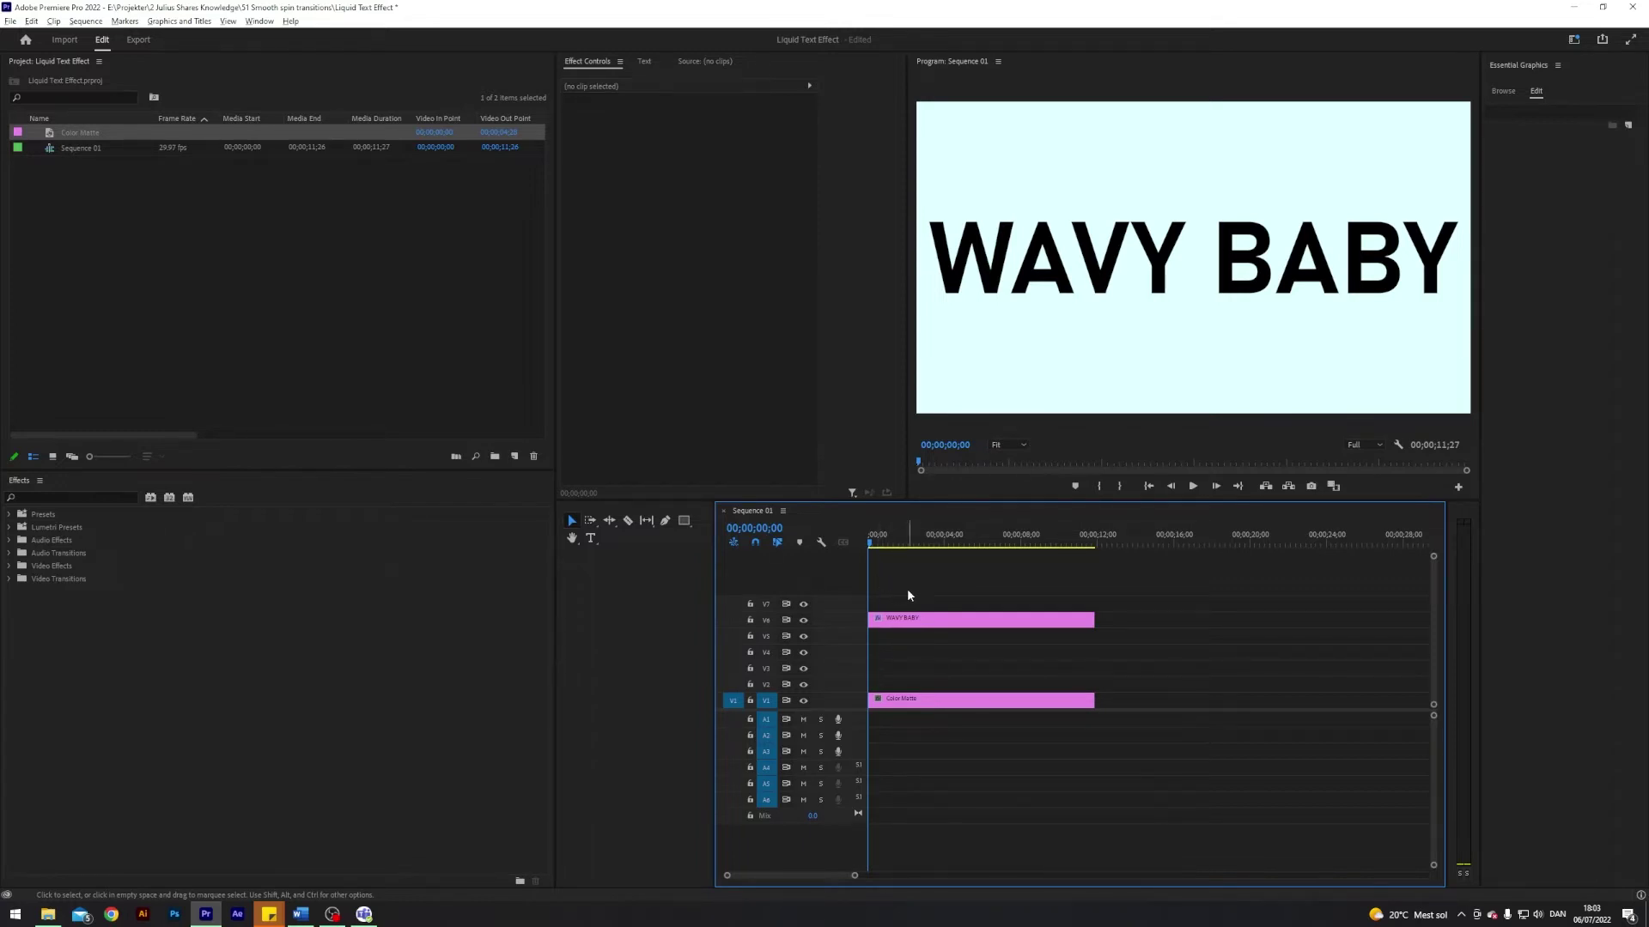
# - Draw a rectangle over the text's lower half and place its clip on V2 at full length
pyautogui.click(685, 522)
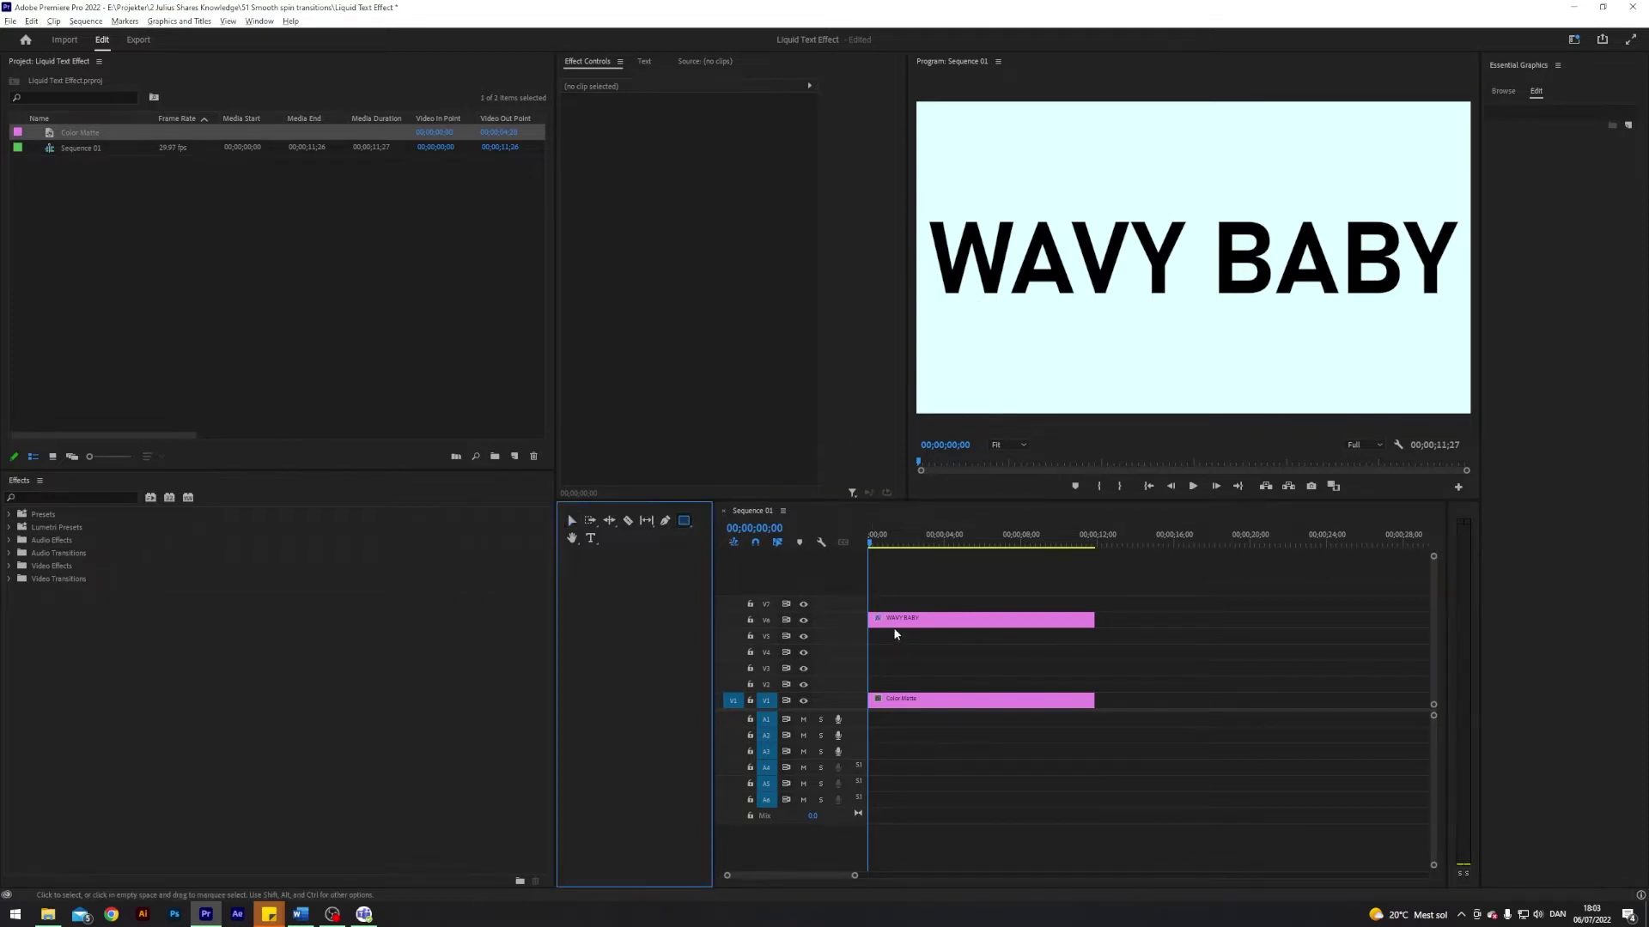
pyautogui.moveTo(929, 266)
pyautogui.mouseDown()
pyautogui.moveTo(1345, 378)
pyautogui.moveTo(1443, 370)
pyautogui.mouseUp()
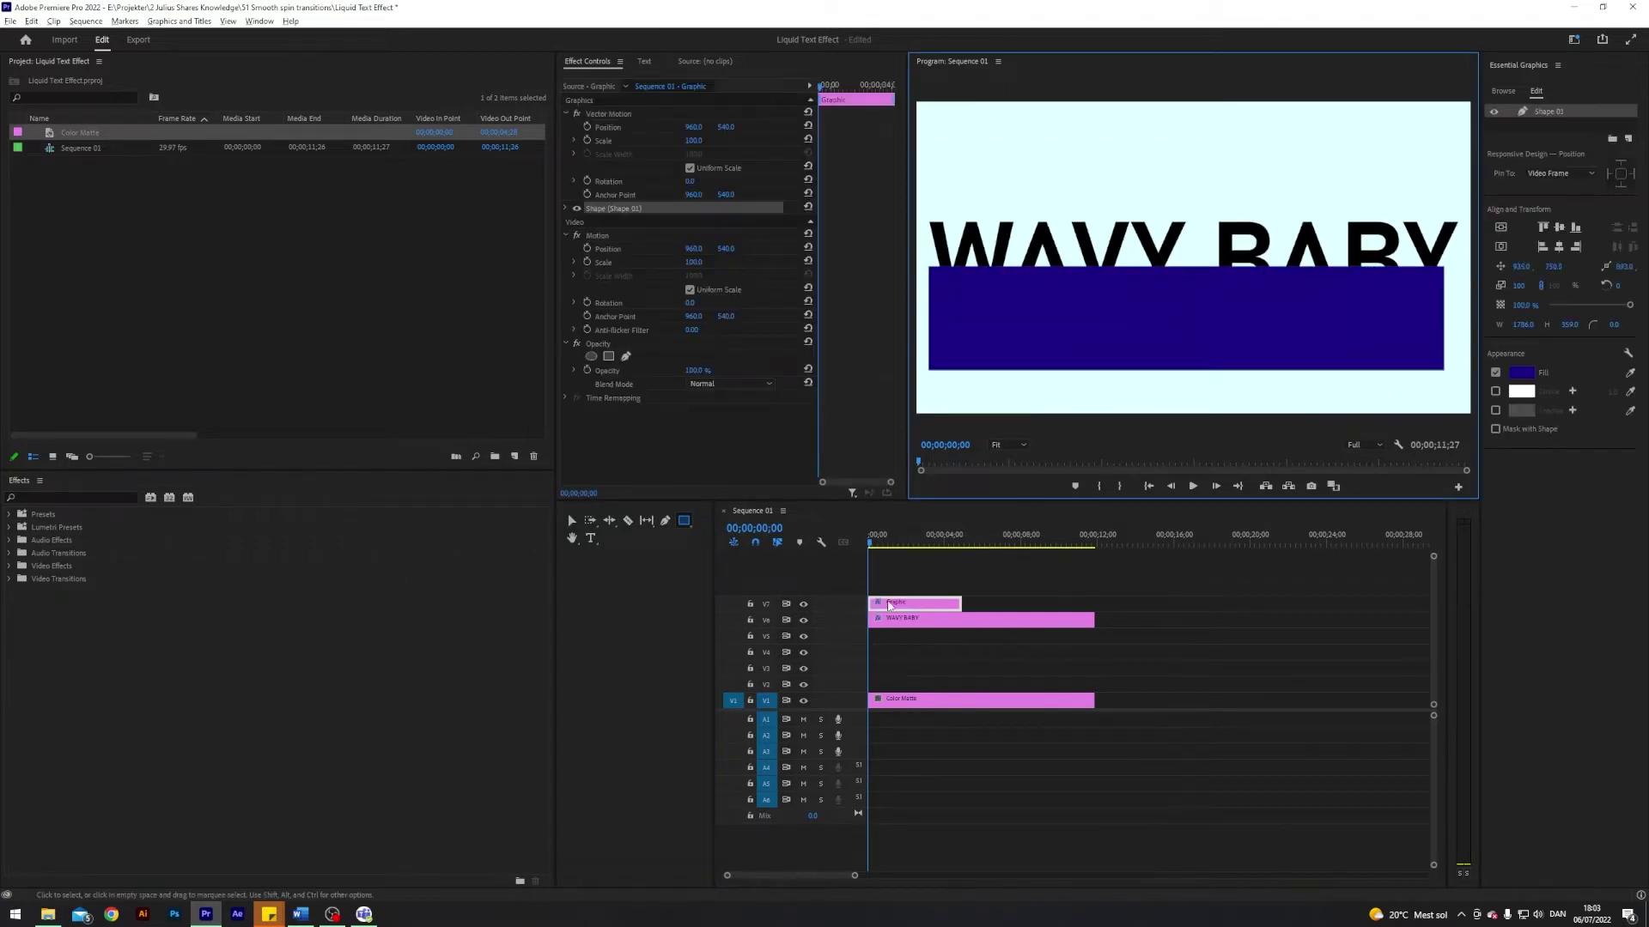
pyautogui.moveTo(903, 606)
pyautogui.mouseDown()
pyautogui.moveTo(882, 686)
pyautogui.moveTo(1096, 692)
pyautogui.mouseUp()
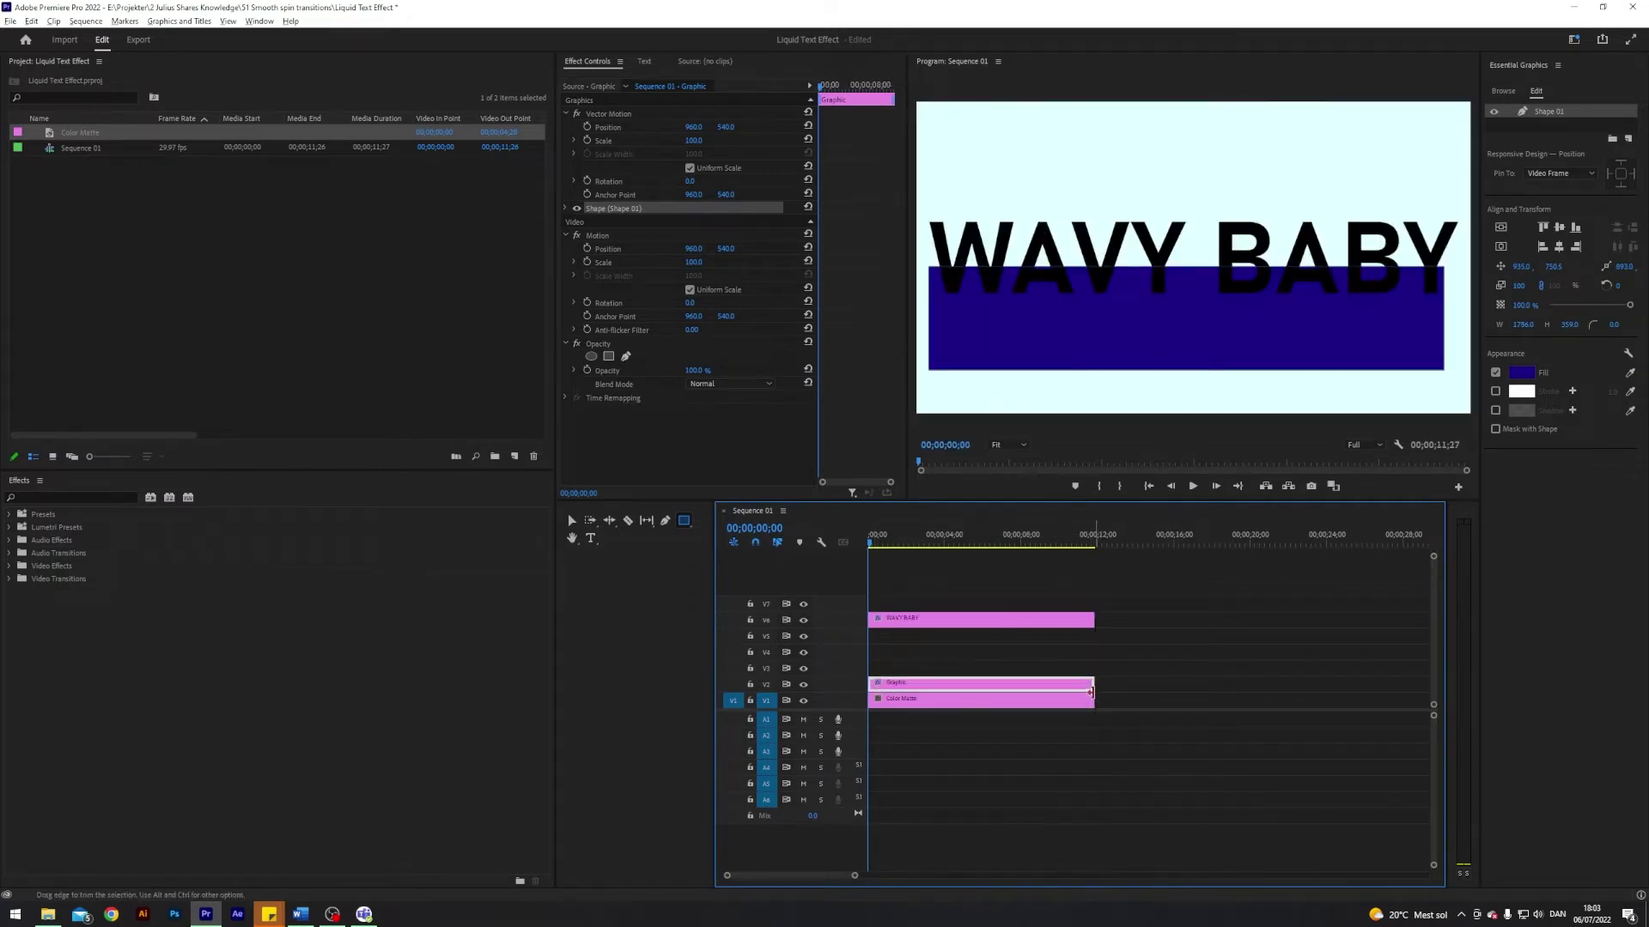
pyautogui.click(570, 521)
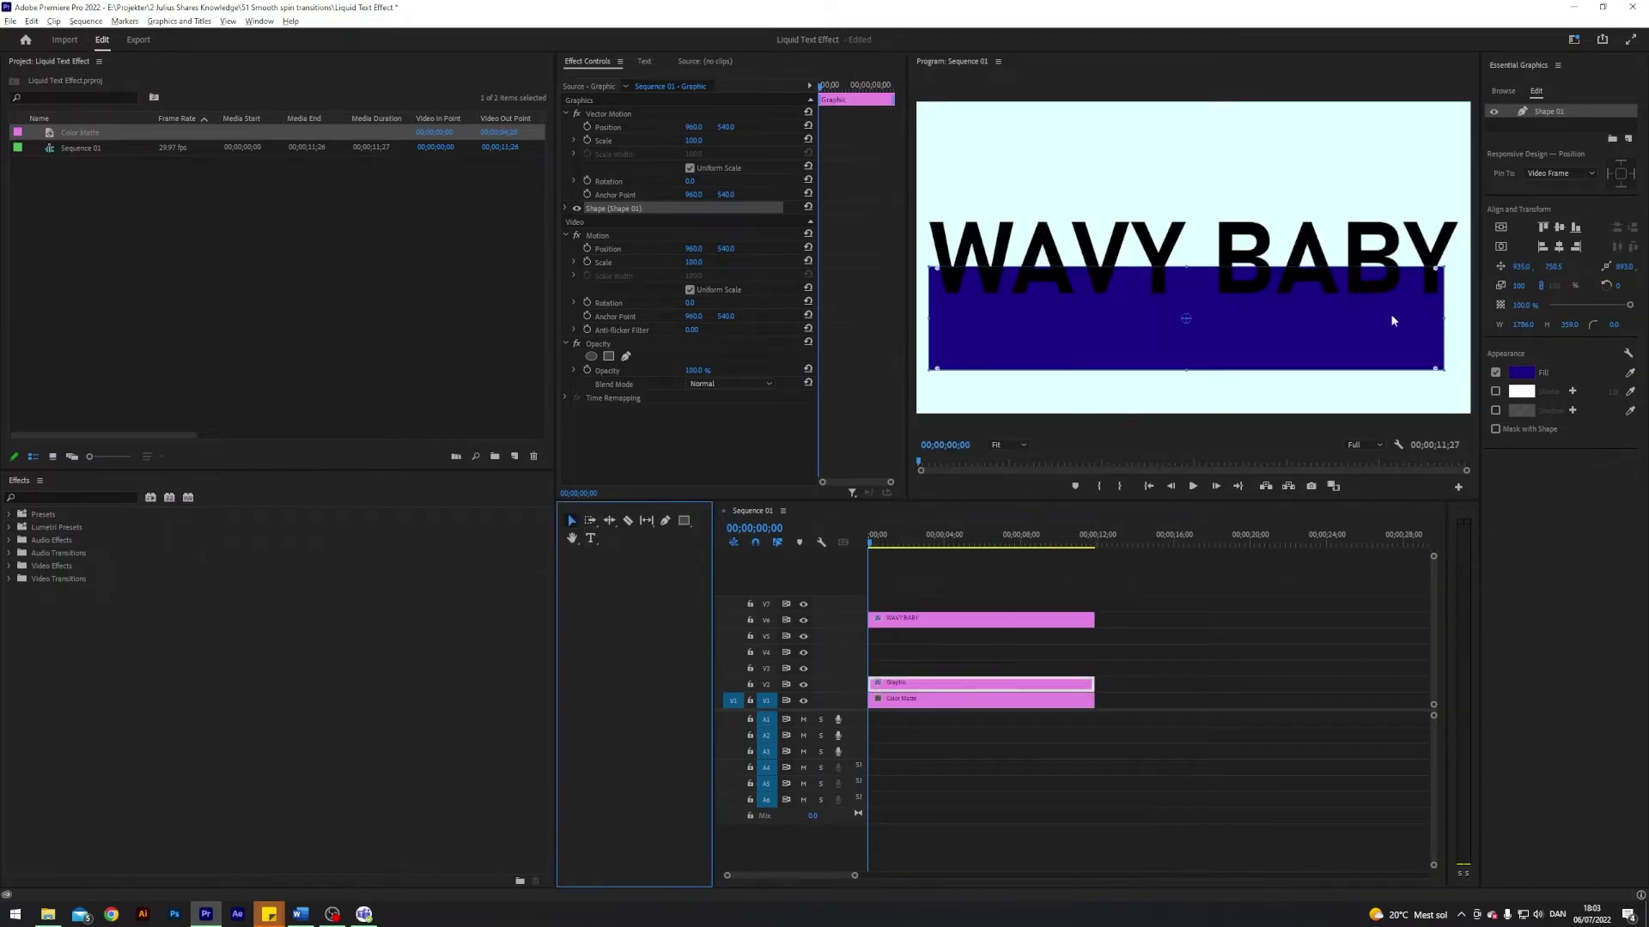
# - Size the rectangle to width 1920 and height 540
pyautogui.click(1529, 268)
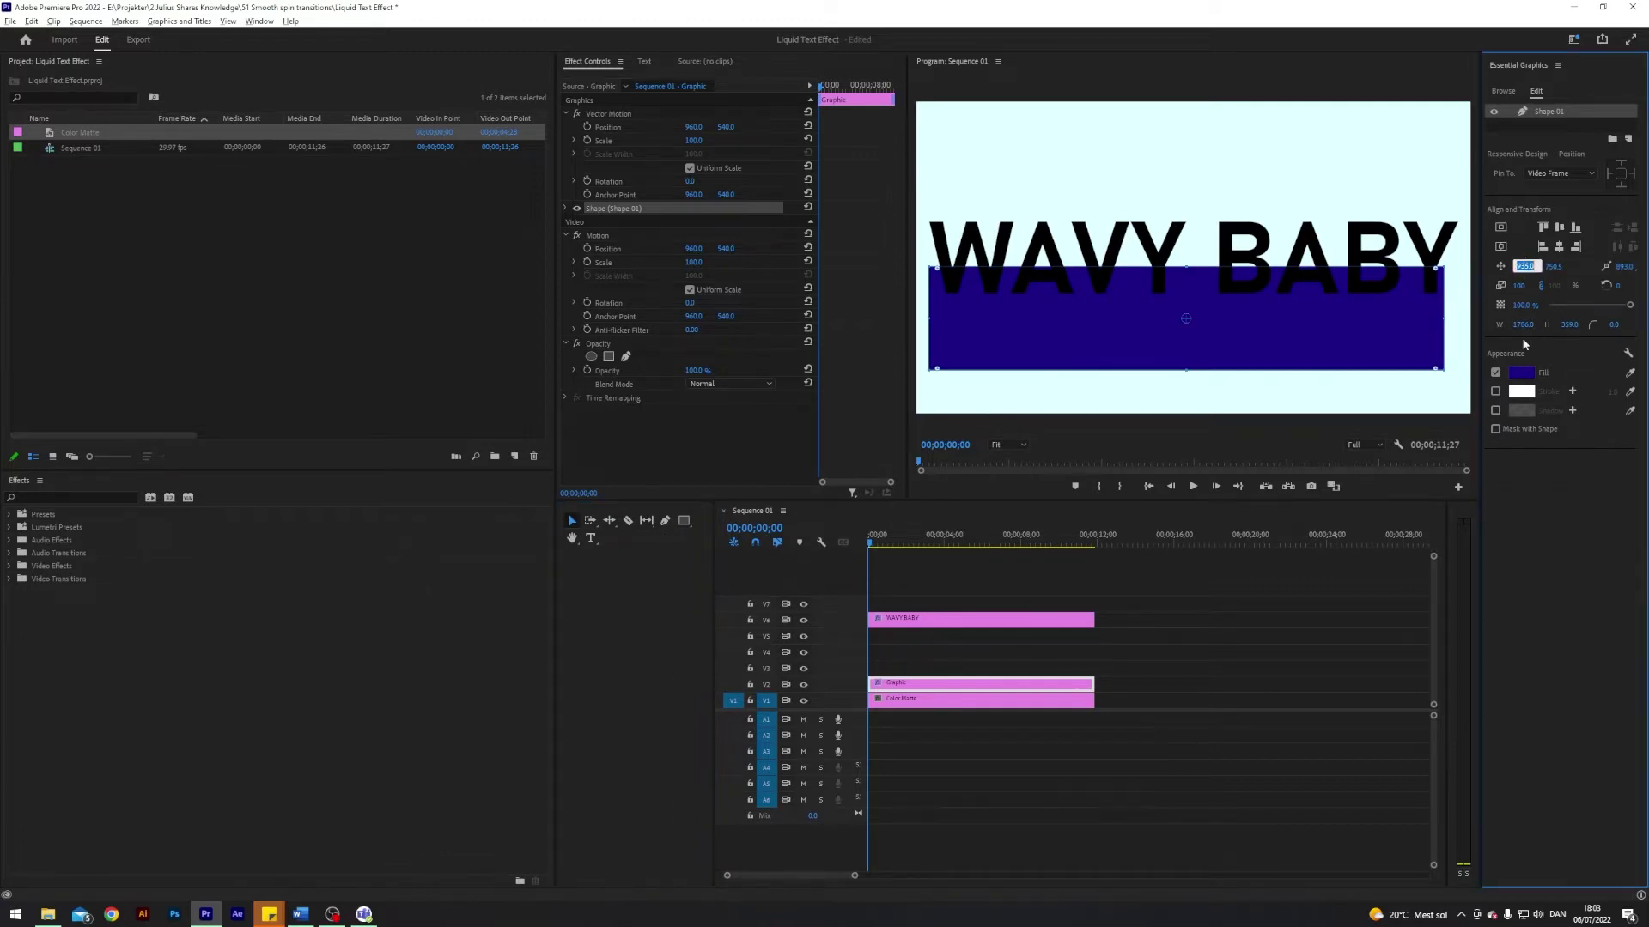
pyautogui.click(1522, 324)
pyautogui.write('1920')
pyautogui.press('Tab')
pyautogui.write('540')
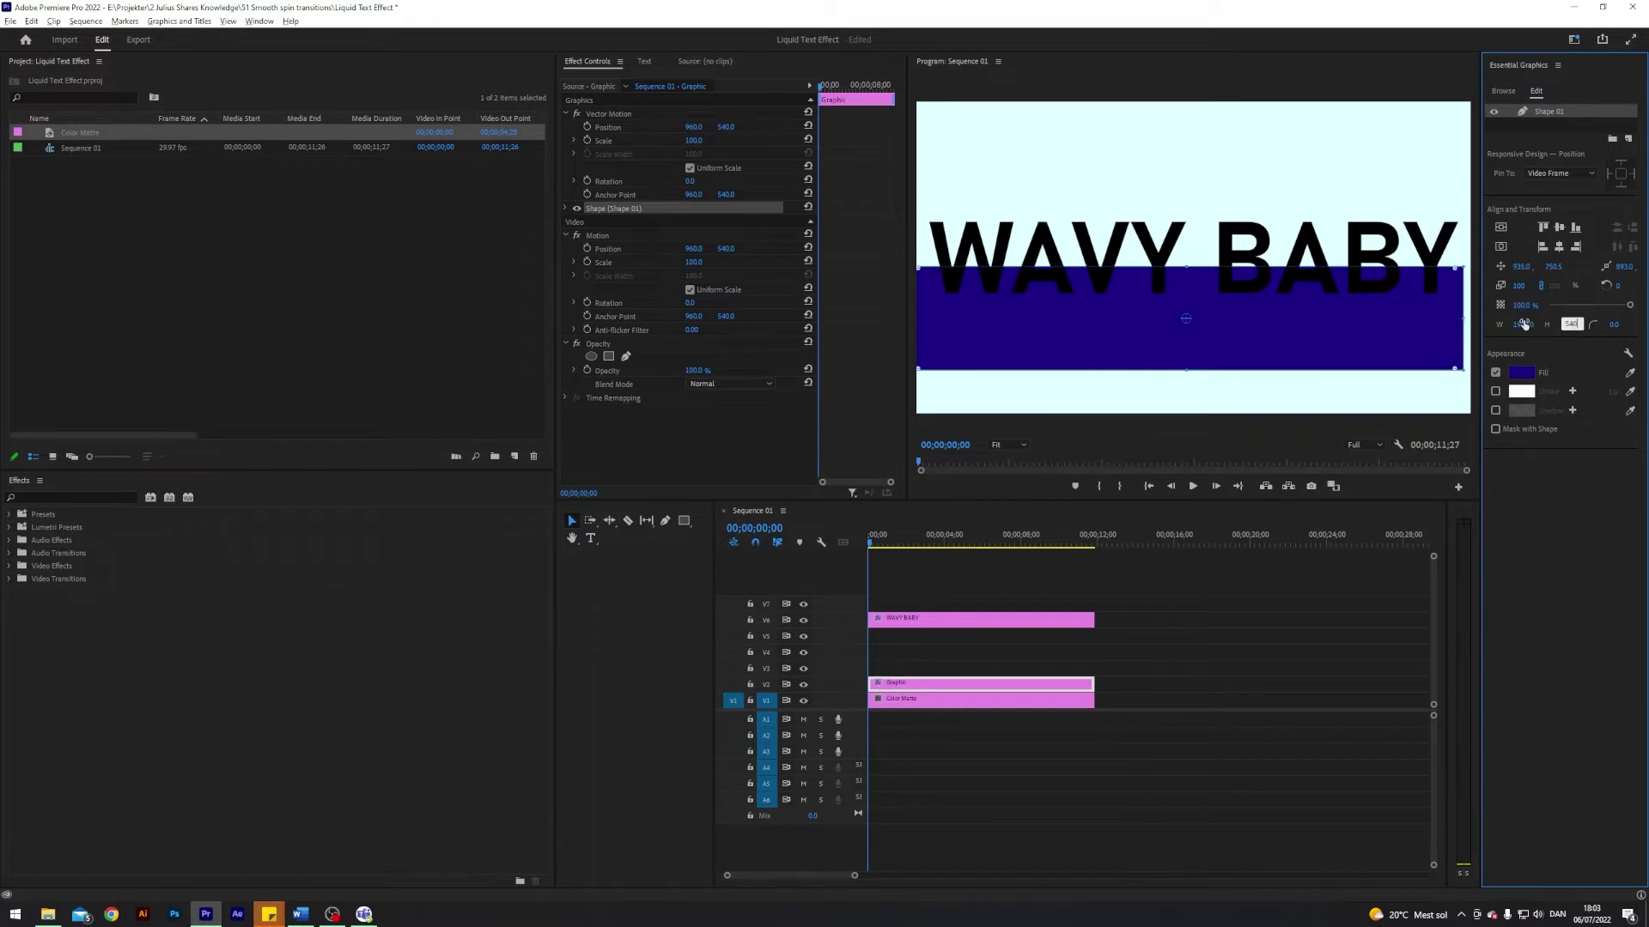
pyautogui.press('Return')
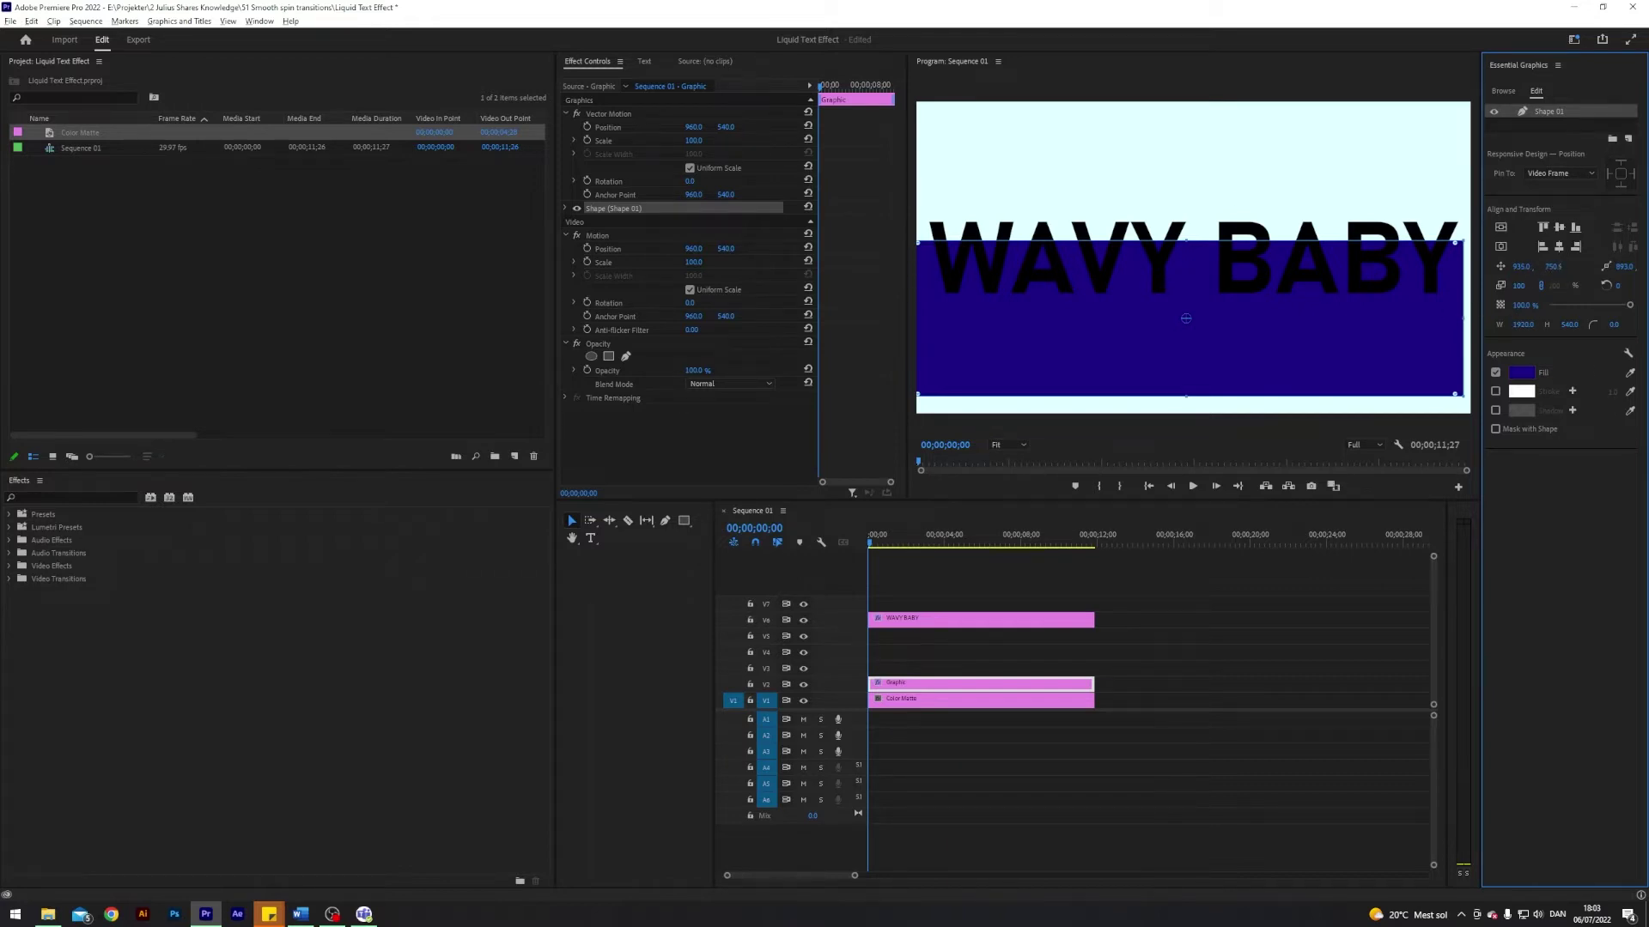
# - Centre the rectangle horizontally and vertically in the frame, then reselect its V2 clip
pyautogui.moveTo(1552, 266); pyautogui.dragTo(1447, 267)
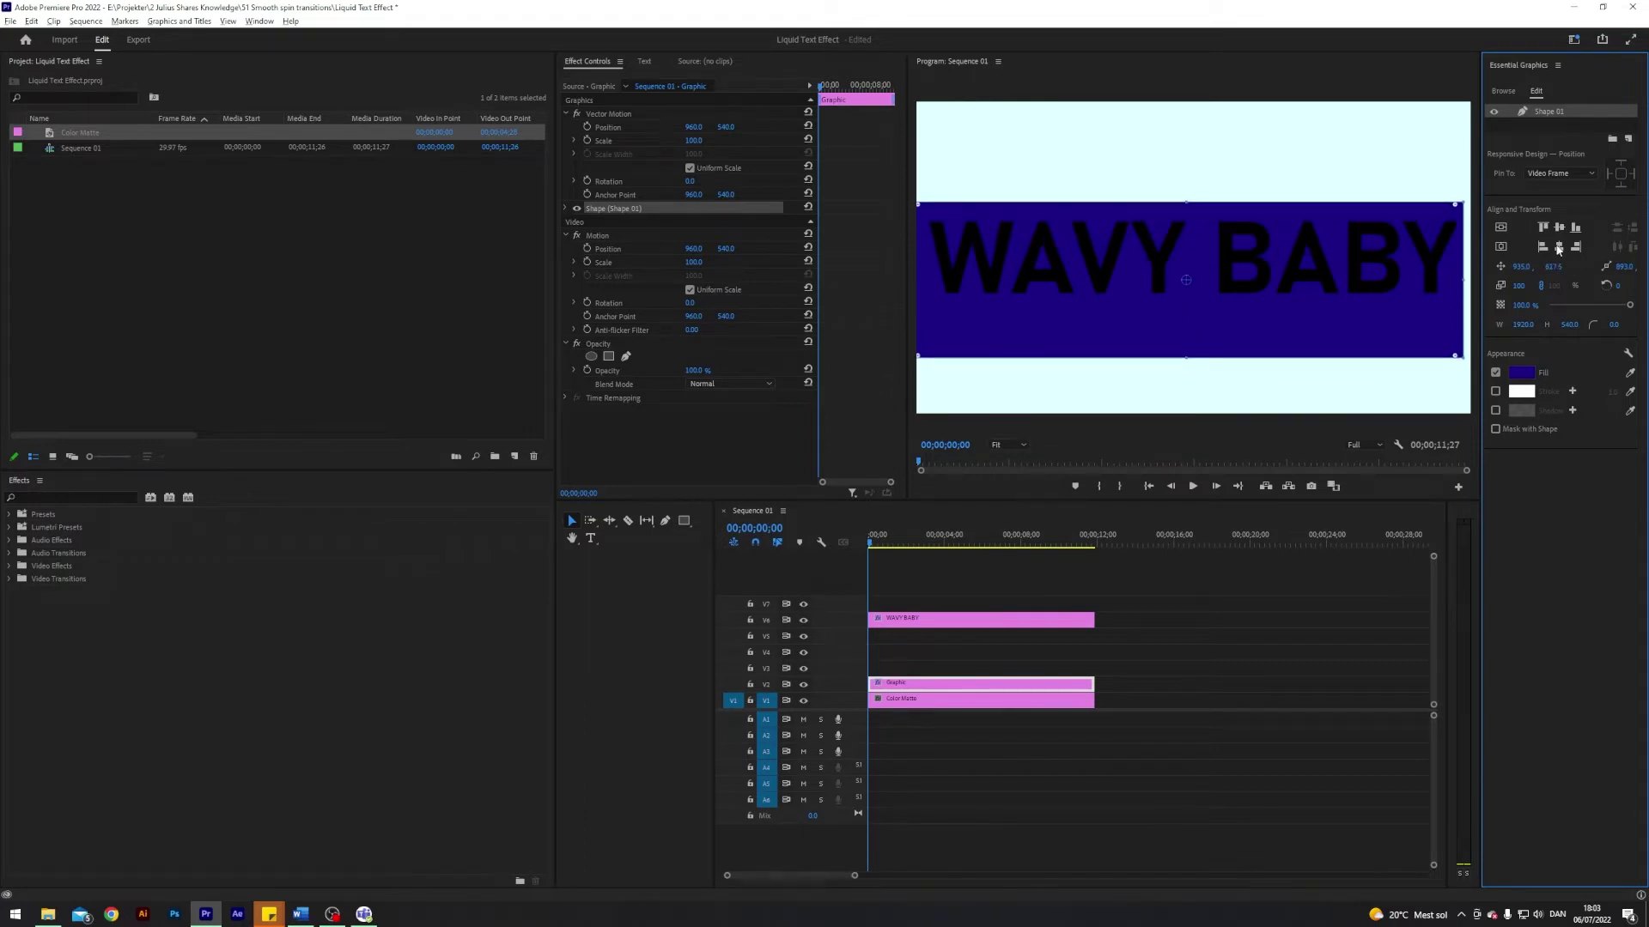
pyautogui.click(1559, 247)
pyautogui.click(1558, 230)
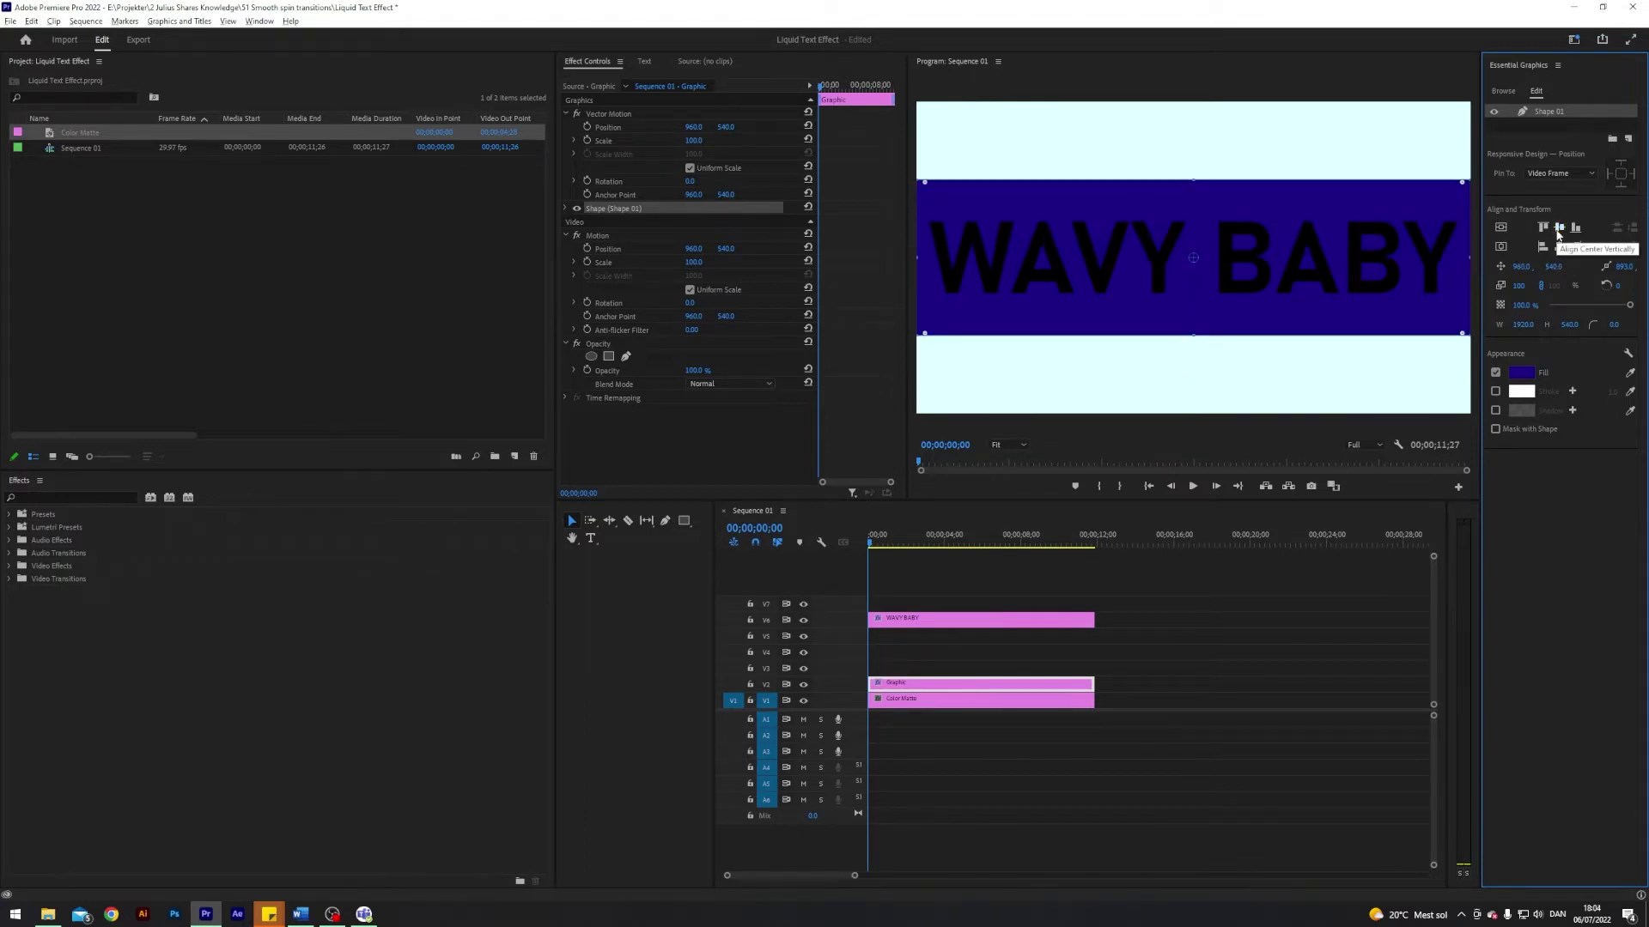
pyautogui.click(919, 567)
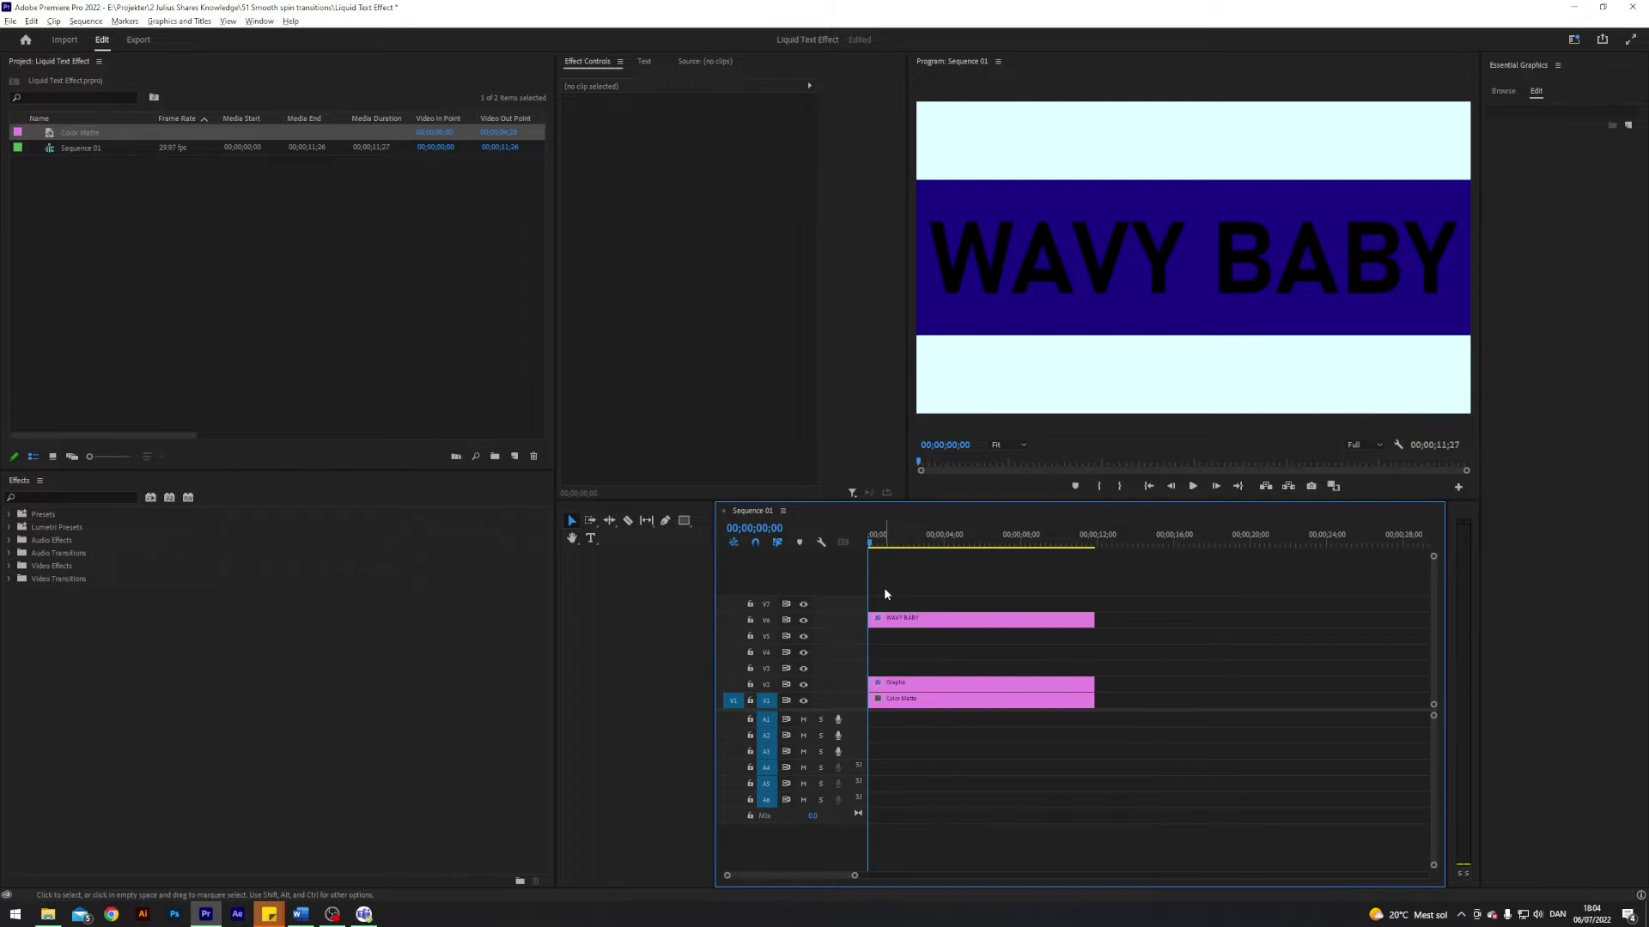
pyautogui.click(895, 687)
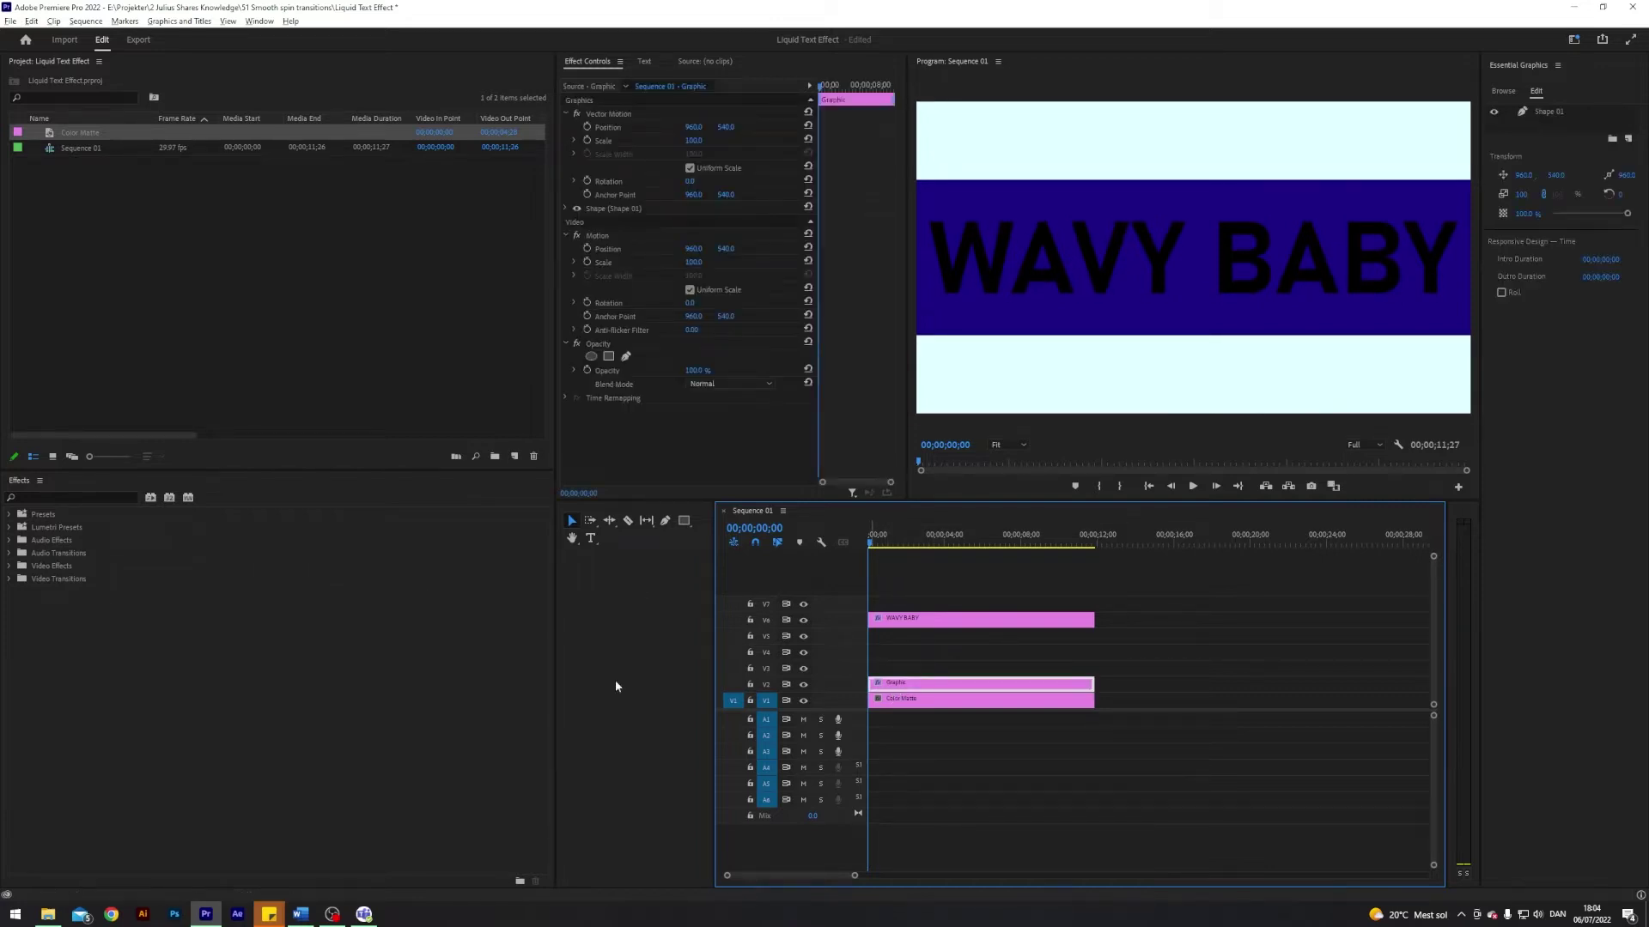
# - Find Wave Warp in the Effects panel and apply it to the V2 rectangle clip
pyautogui.click(47, 495)
pyautogui.write('WAV')
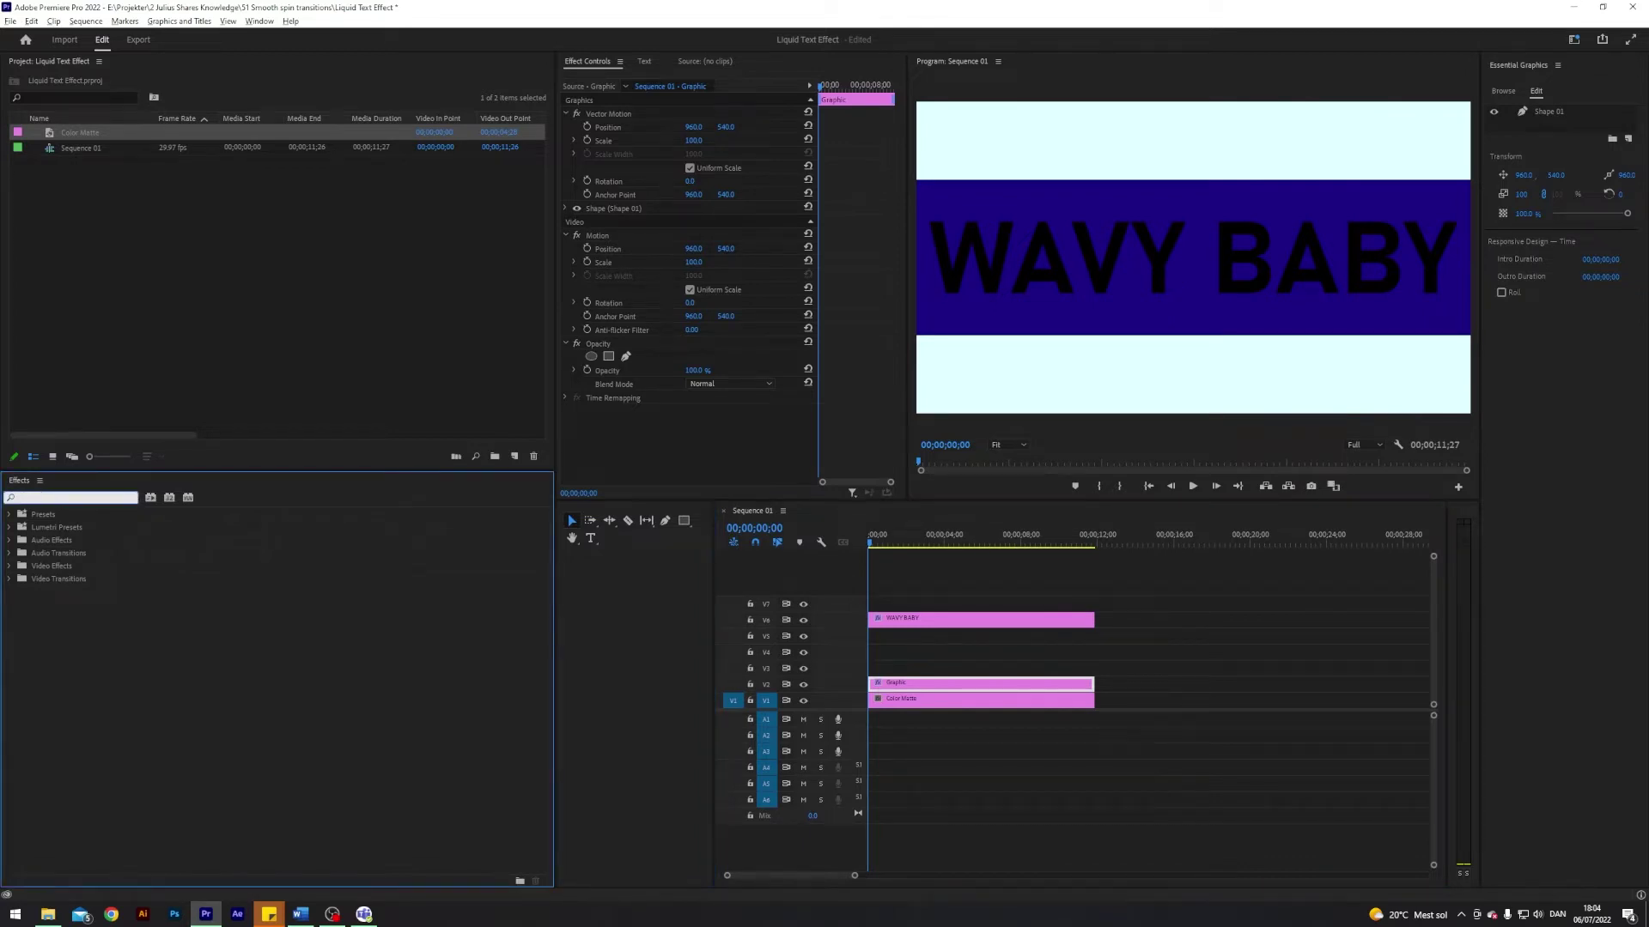
pyautogui.write('E WAR')
pyautogui.moveTo(228, 591)
pyautogui.mouseDown()
pyautogui.moveTo(441, 607)
pyautogui.moveTo(888, 684)
pyautogui.mouseUp()
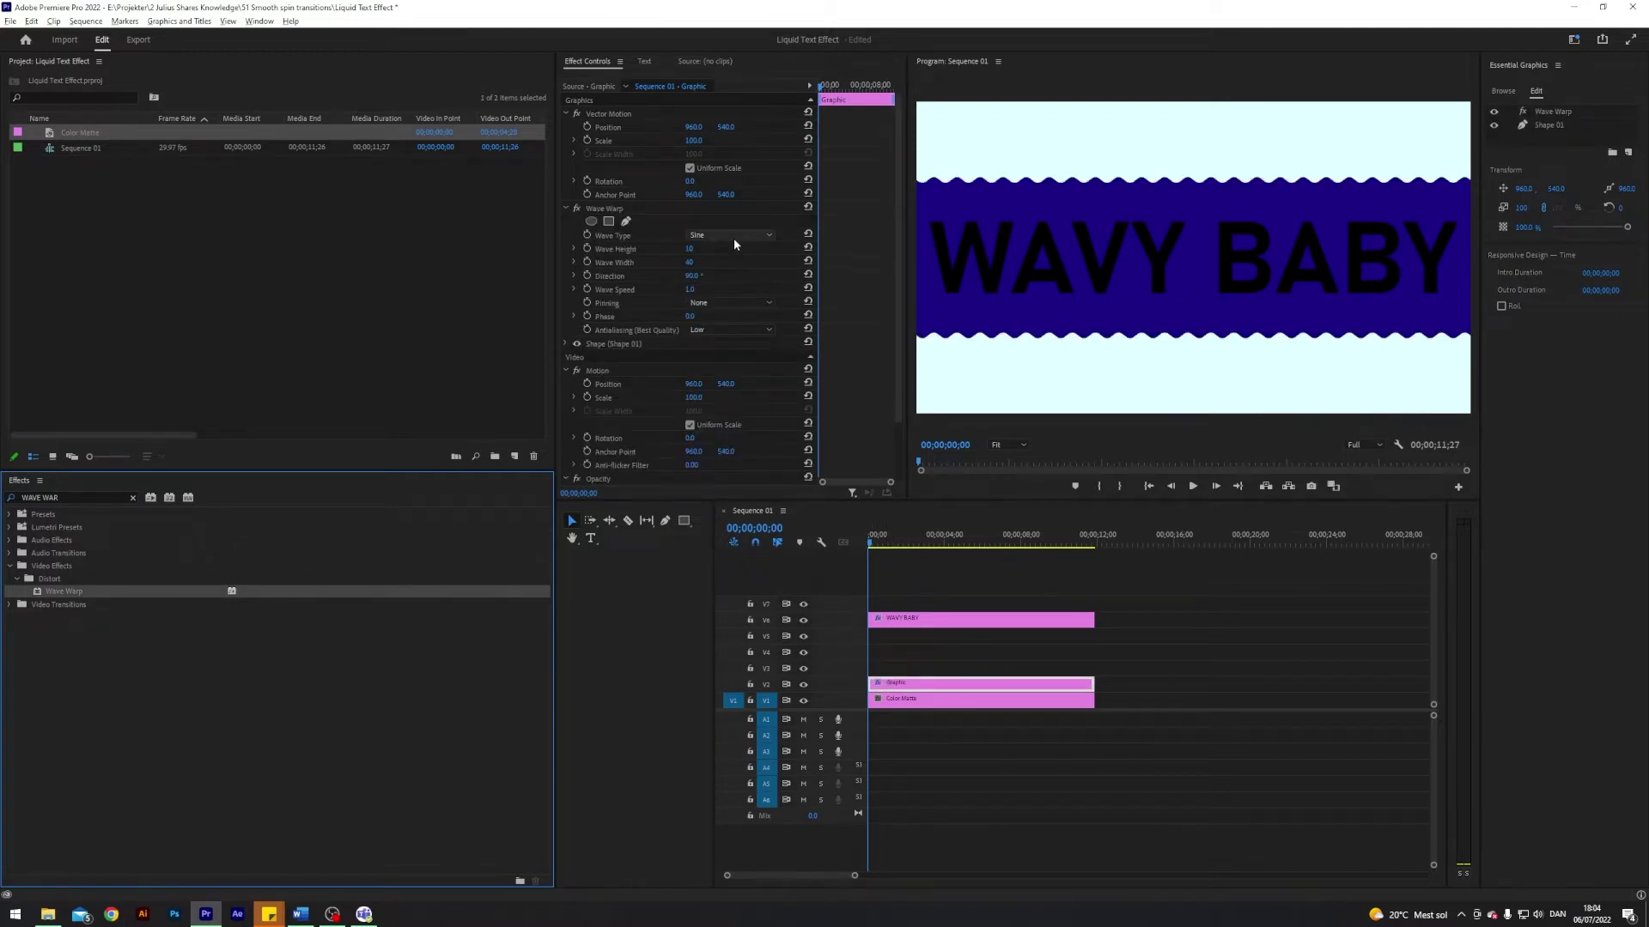
# - Set Wave Warp's Wave Height to 5 and Wave Width to 800
pyautogui.moveTo(880, 543)
pyautogui.mouseDown()
pyautogui.moveTo(962, 545)
pyautogui.moveTo(856, 537)
pyautogui.mouseUp()
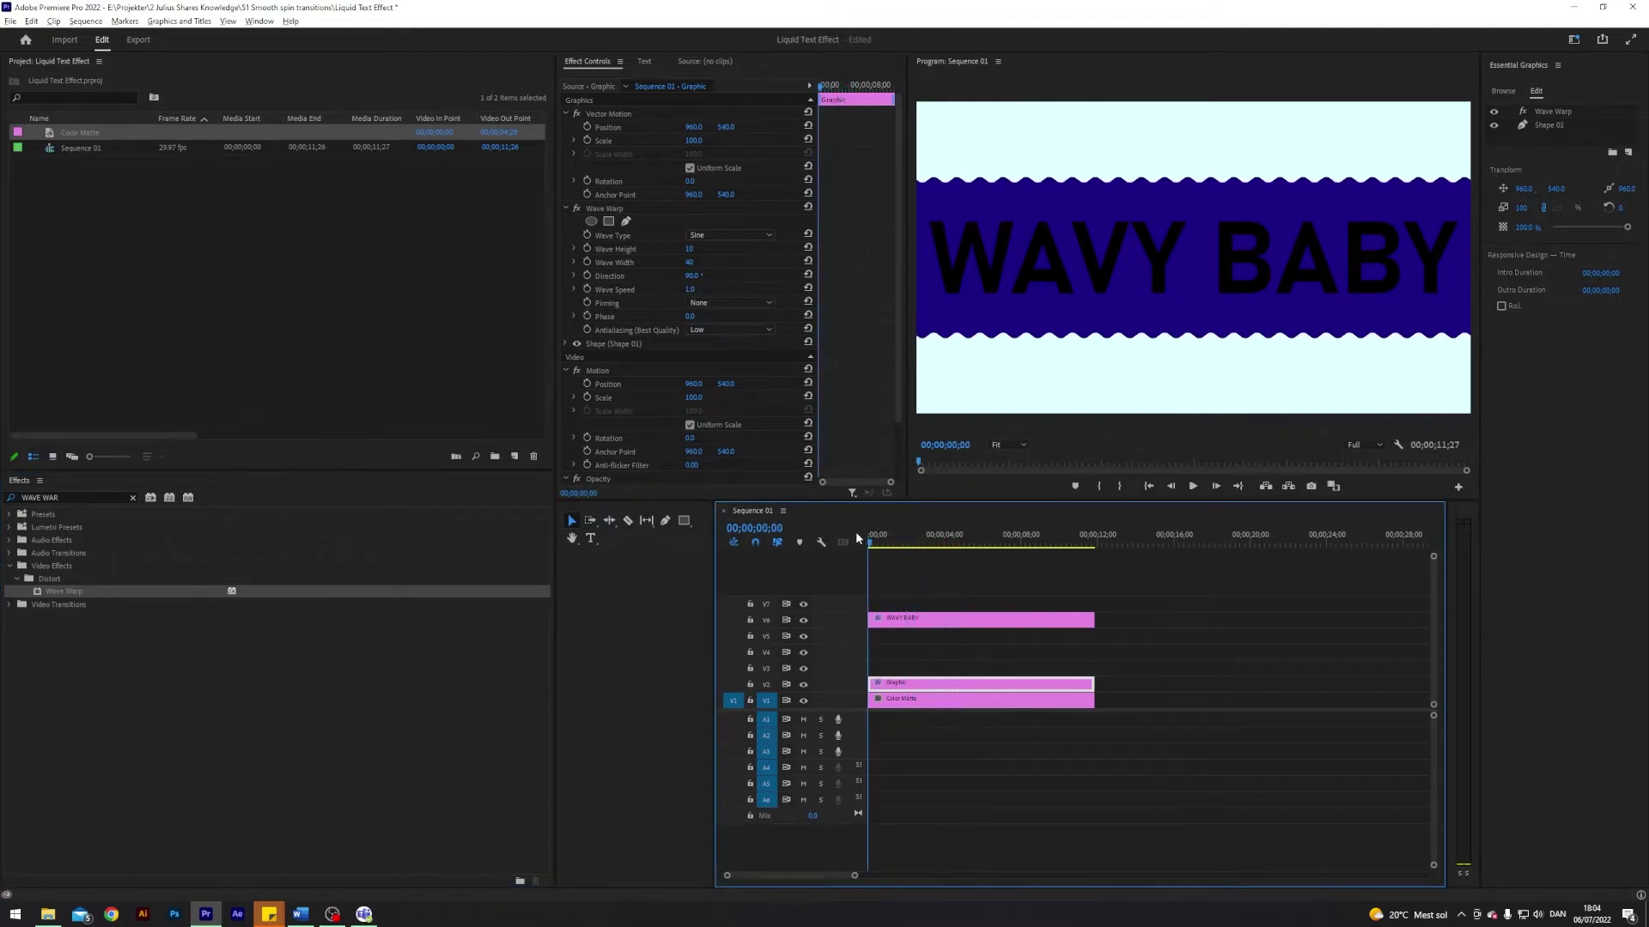
pyautogui.click(692, 249)
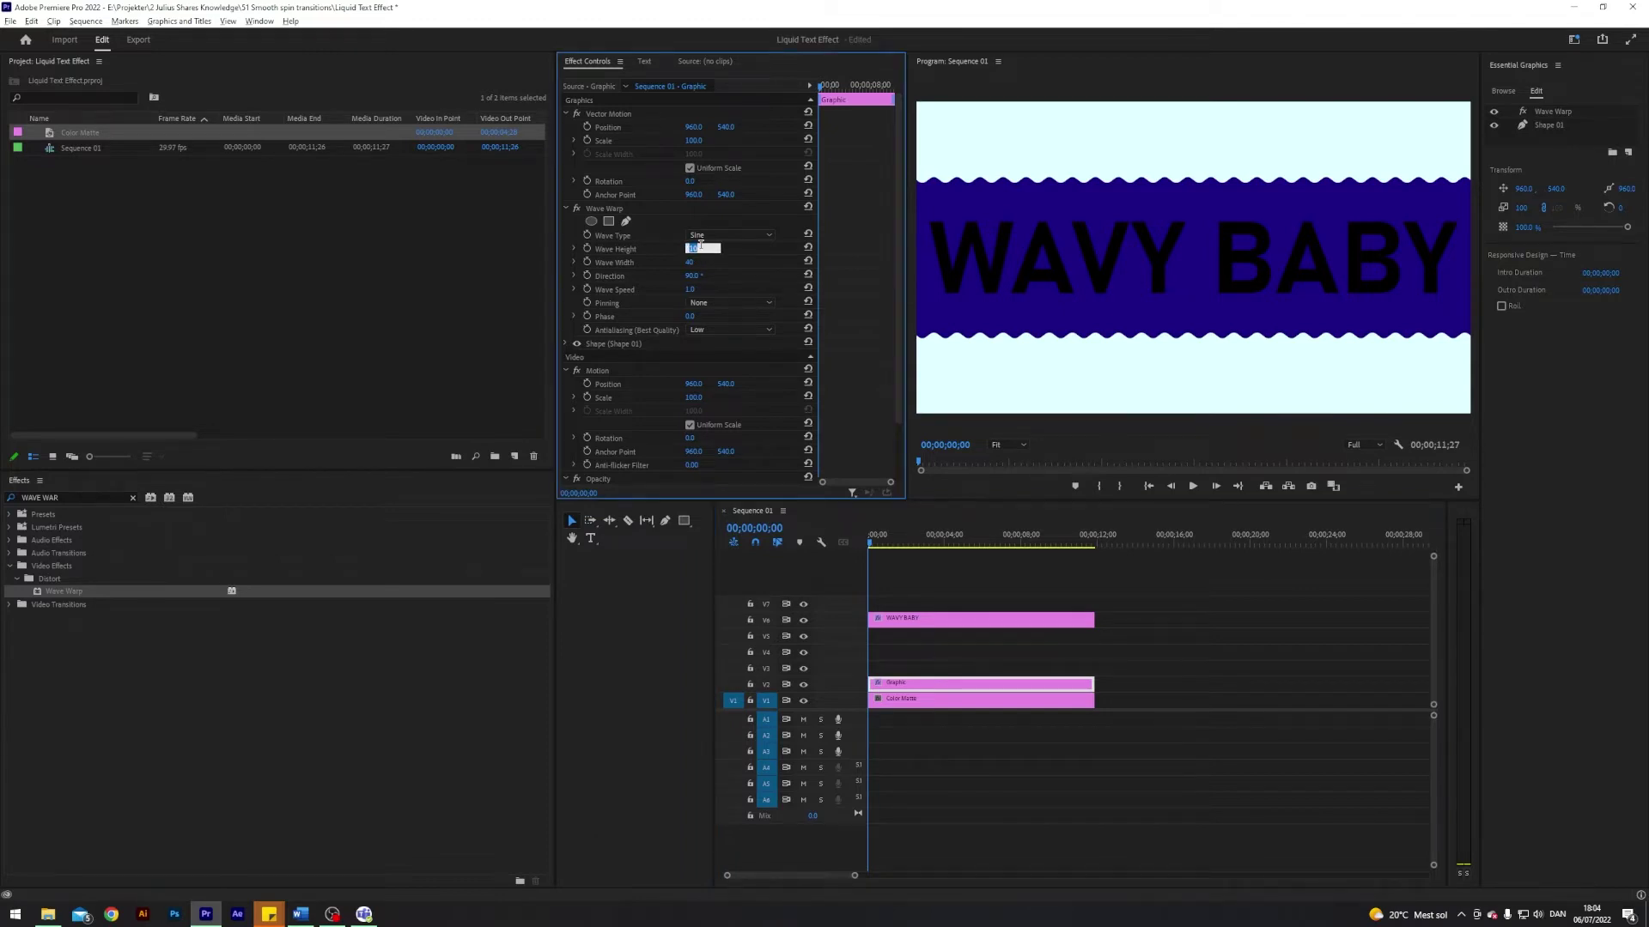
pyautogui.write('5')
pyautogui.press('Return')
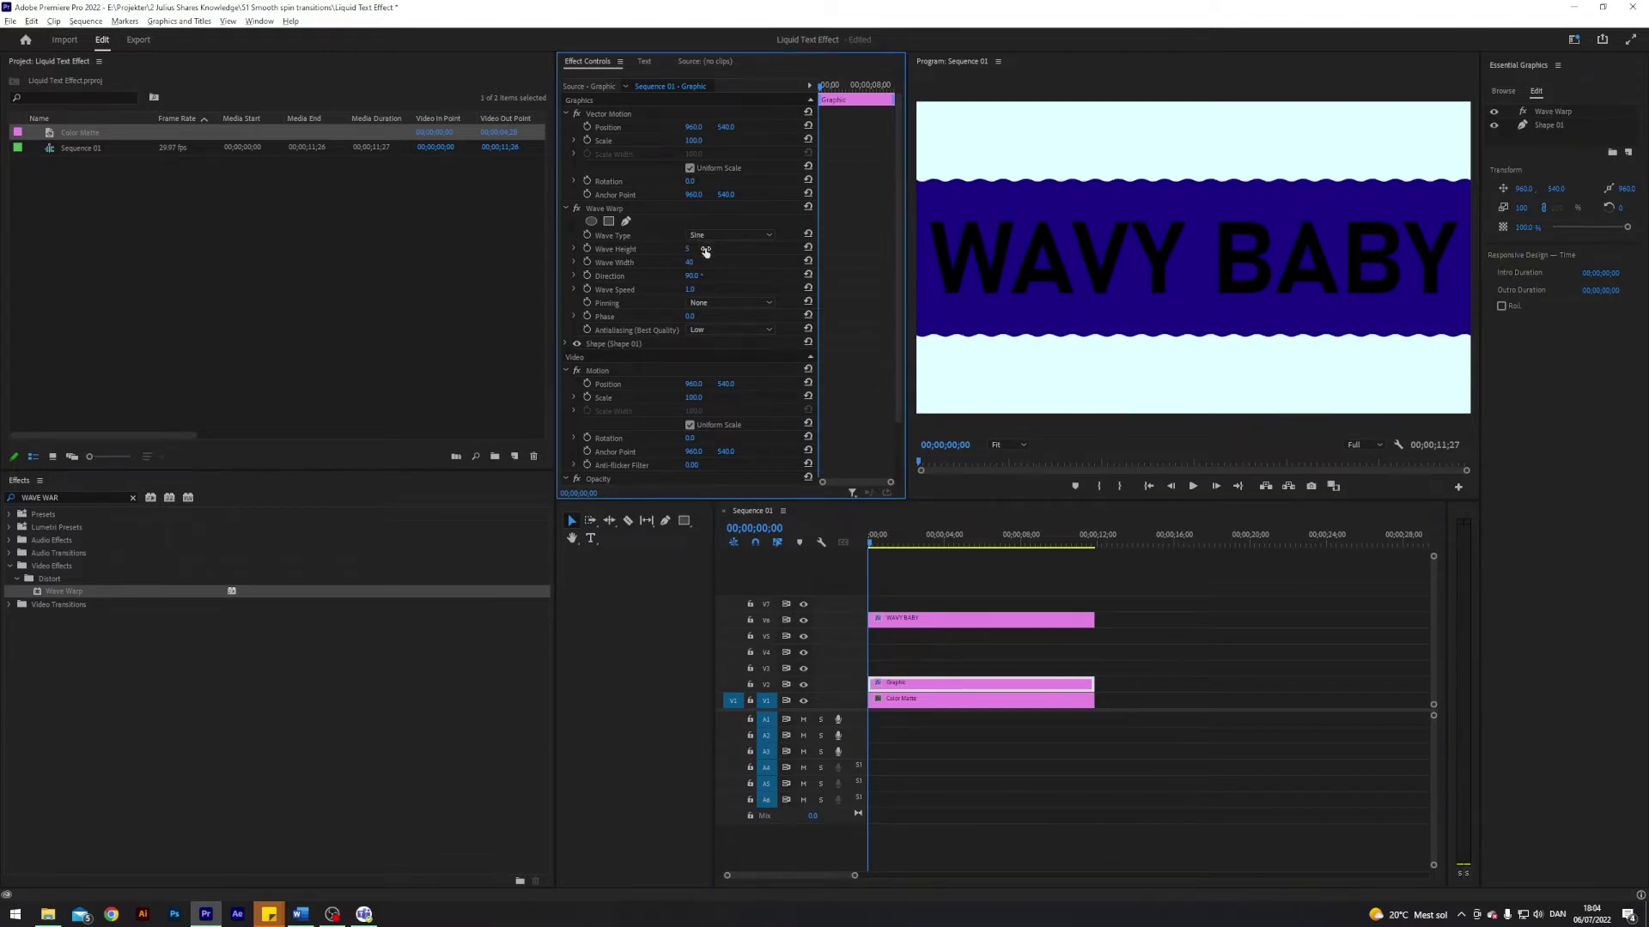
pyautogui.click(691, 263)
pyautogui.write('800')
pyautogui.press('Return')
# - Set Wave Speed to 0.5 and play back to preview the slower wave
pyautogui.click(883, 545)
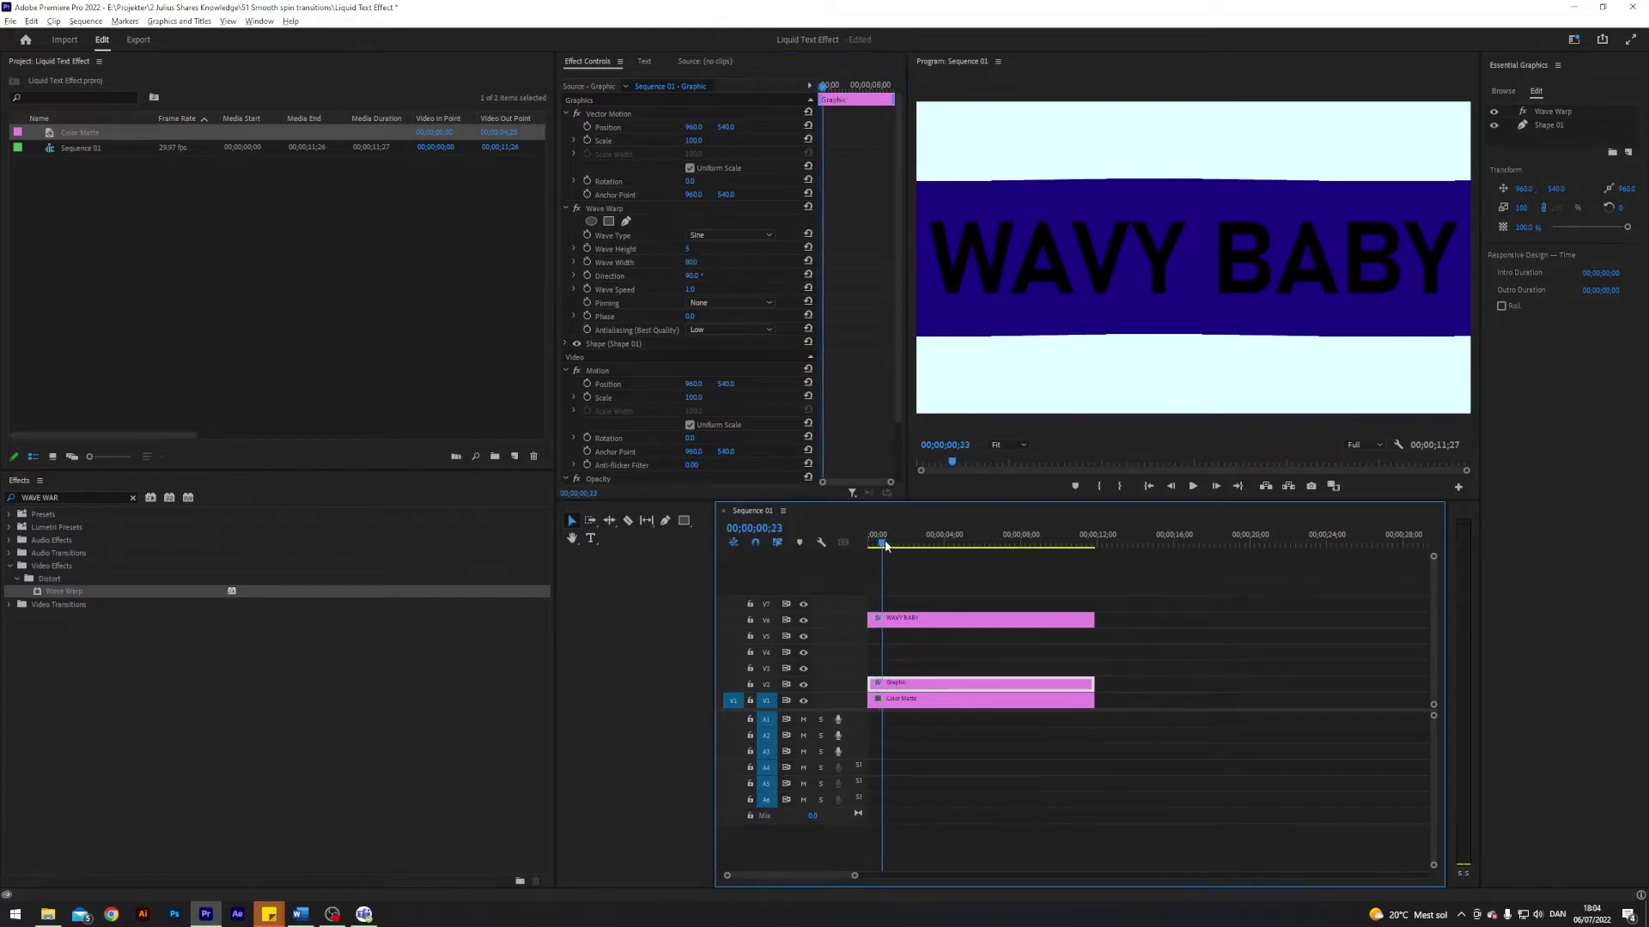
pyautogui.press('space')
pyautogui.click(697, 289)
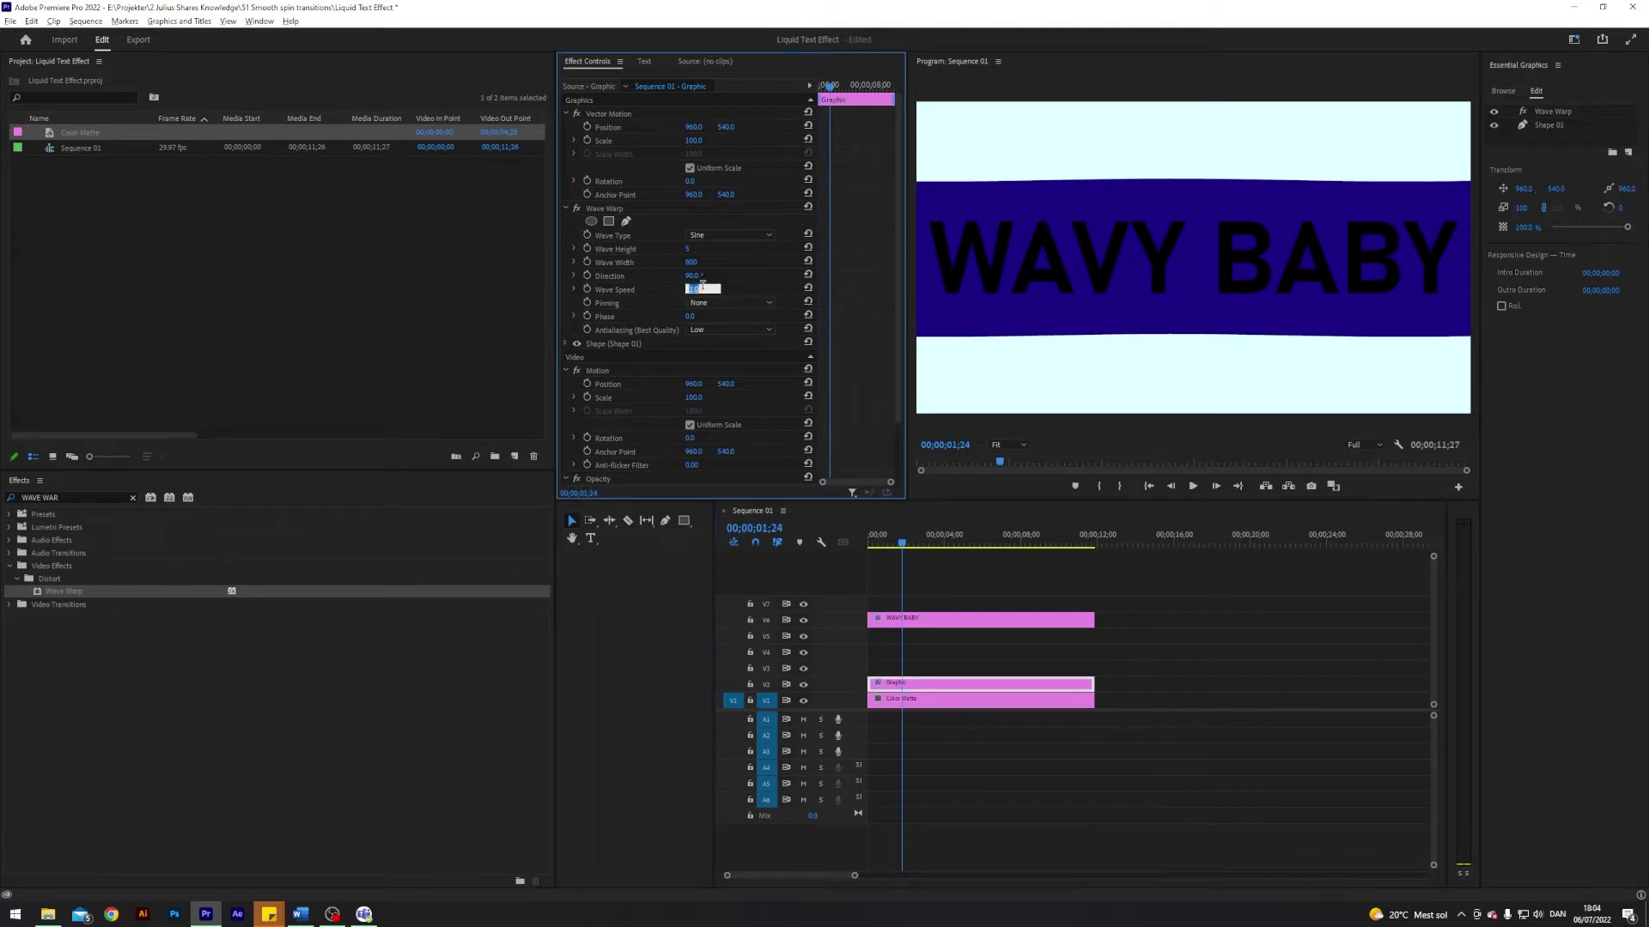
pyautogui.write('0.5')
pyautogui.press('Return')
pyautogui.press('space')
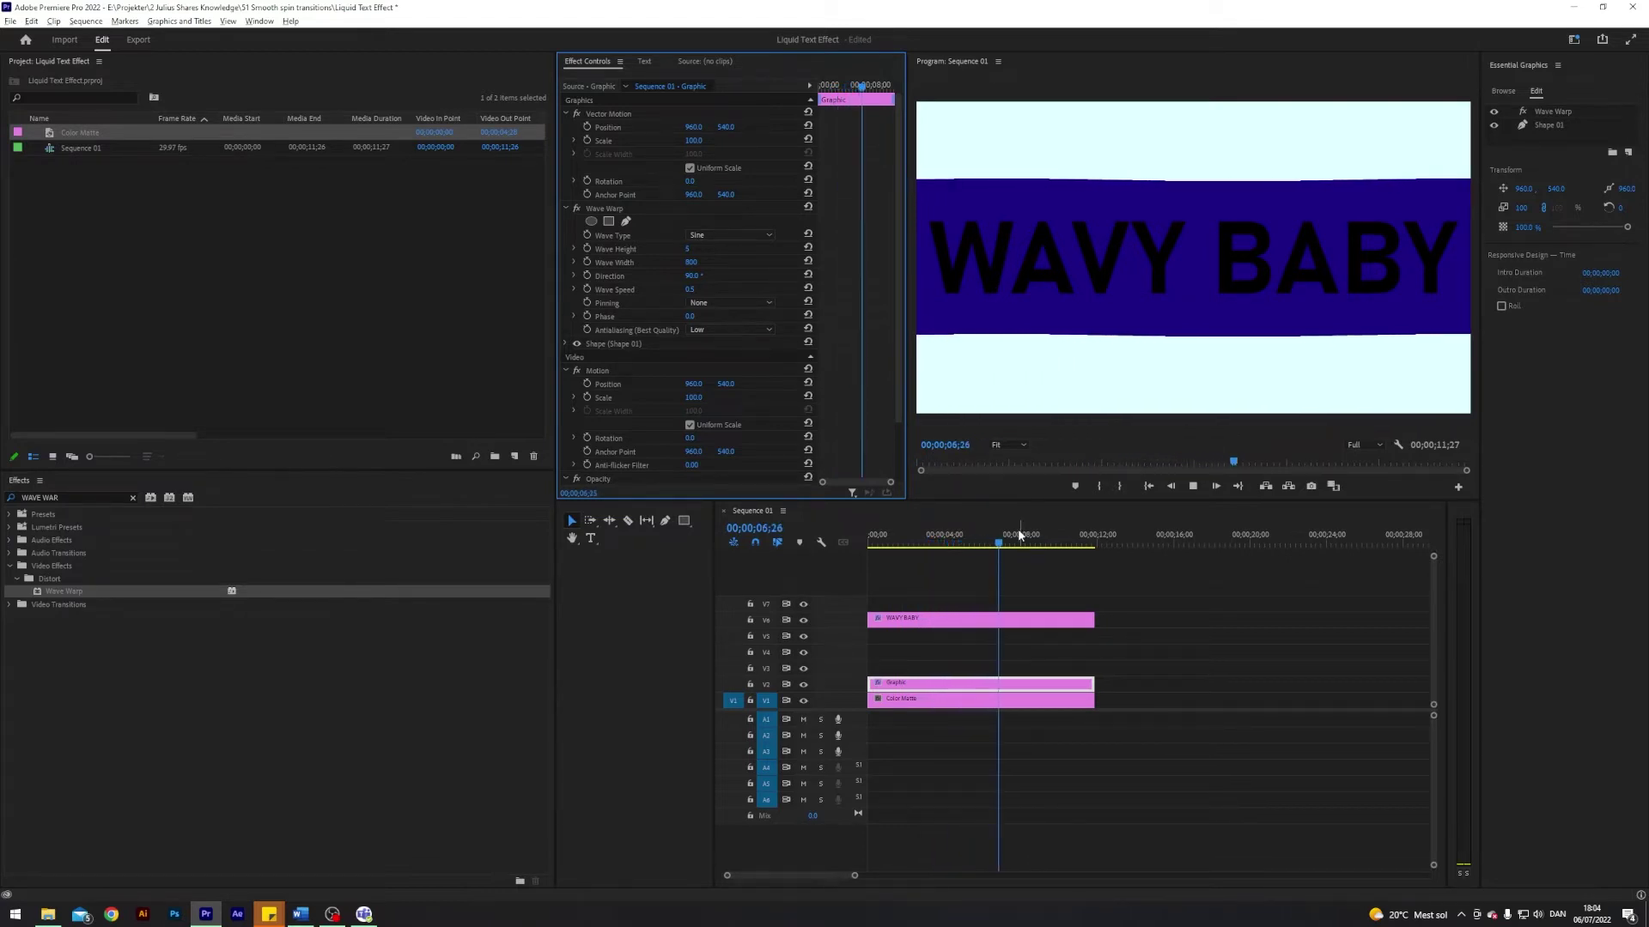
pyautogui.click(899, 651)
# - At 0;00, move the band low and left, then set a Position keyframe
pyautogui.press('Home')
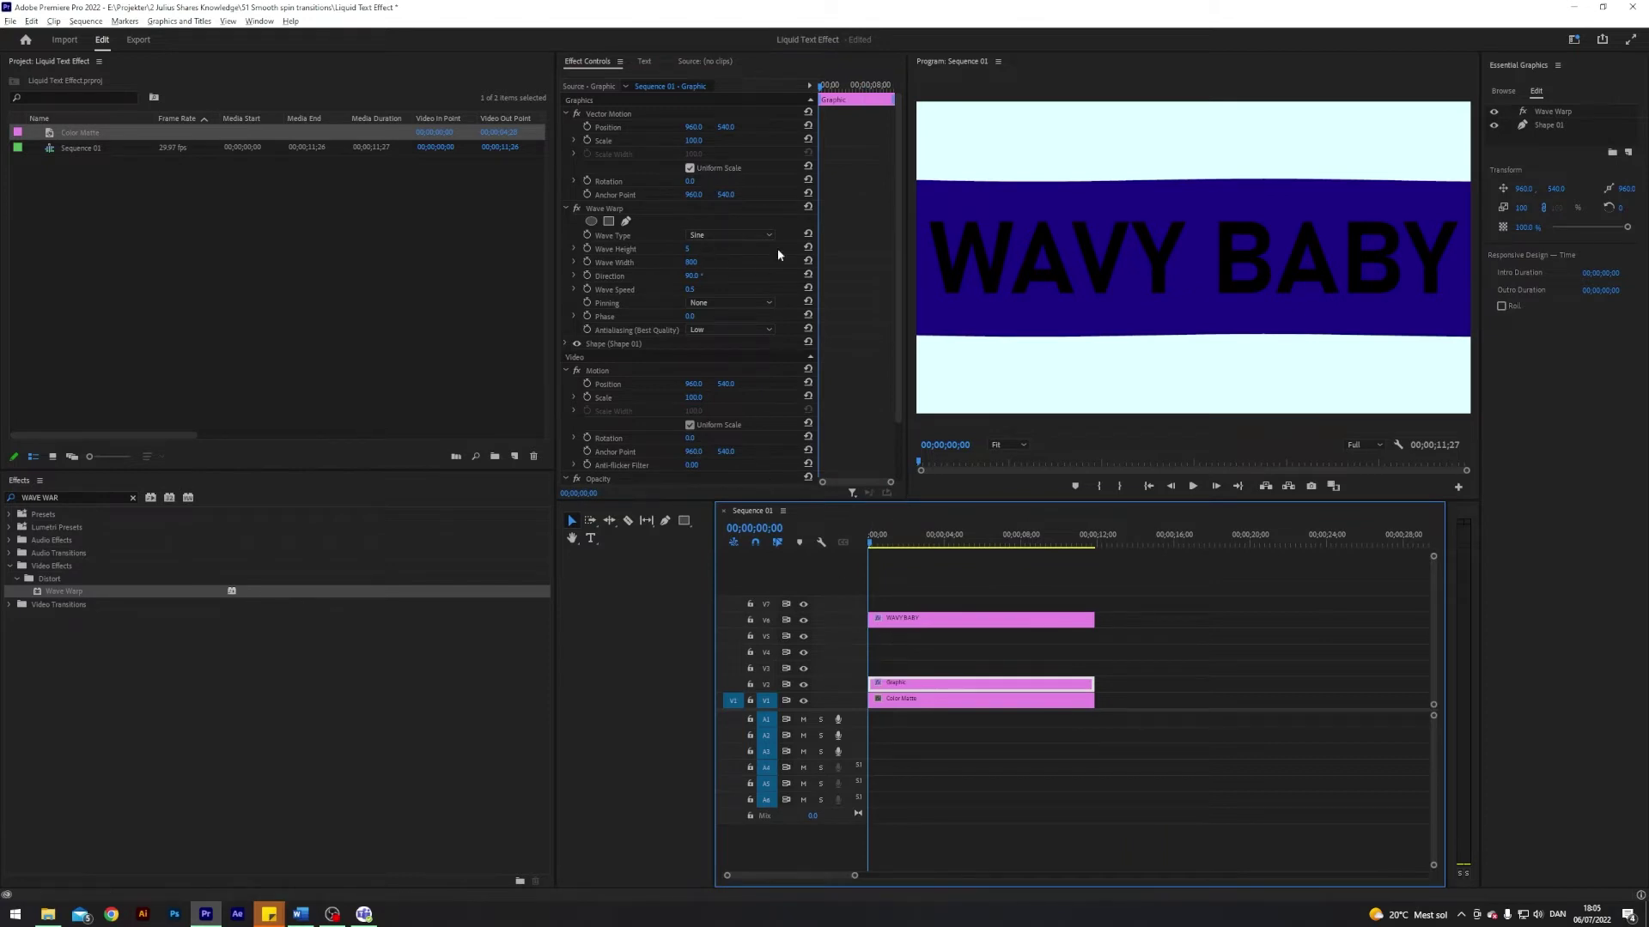
pyautogui.click(725, 129)
pyautogui.moveTo(726, 127); pyautogui.dragTo(1049, 127)
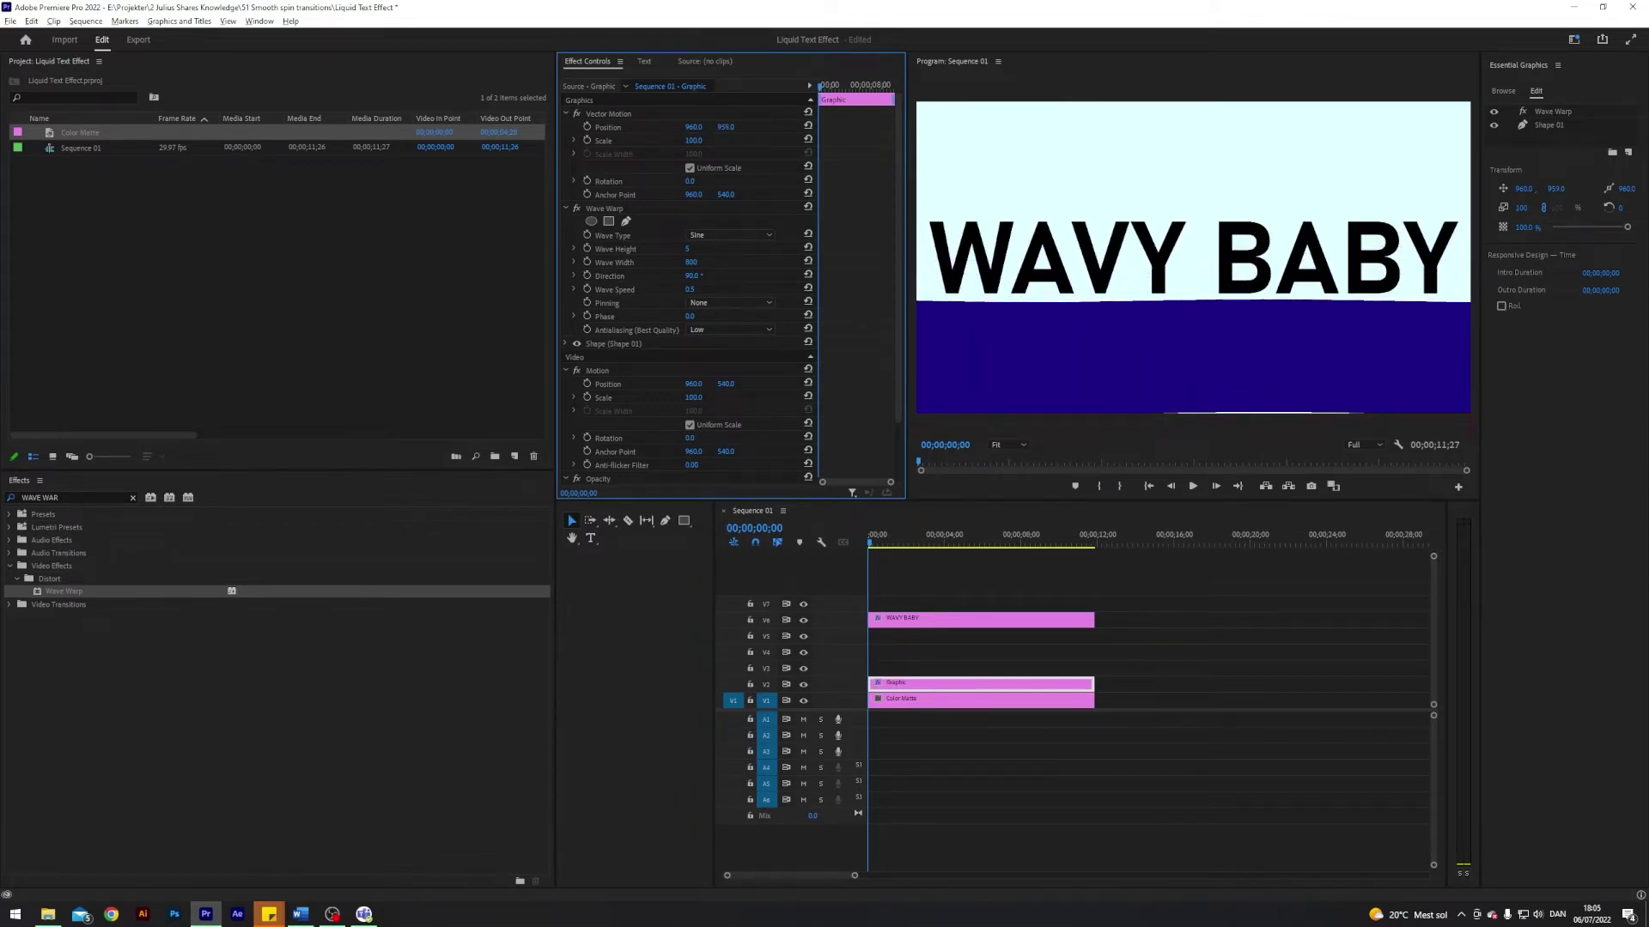
pyautogui.moveTo(697, 127); pyautogui.dragTo(529, 127)
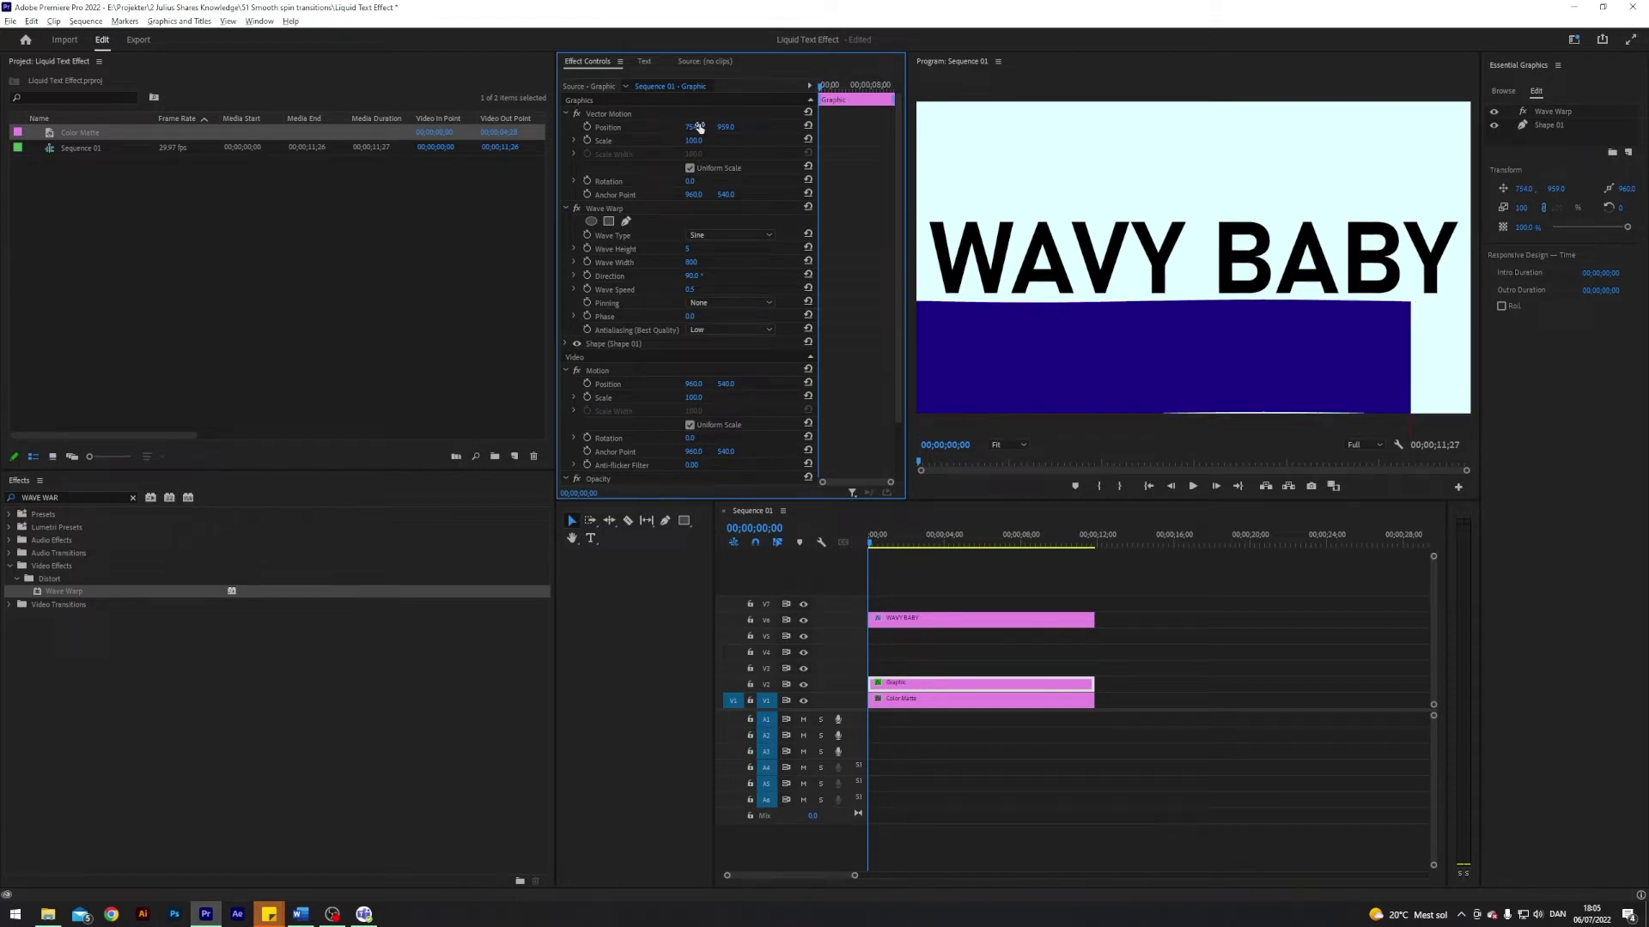
pyautogui.click(587, 127)
# - At 00;00;02;00, reset the band's position toward centre and preview the rise
pyautogui.click(953, 446)
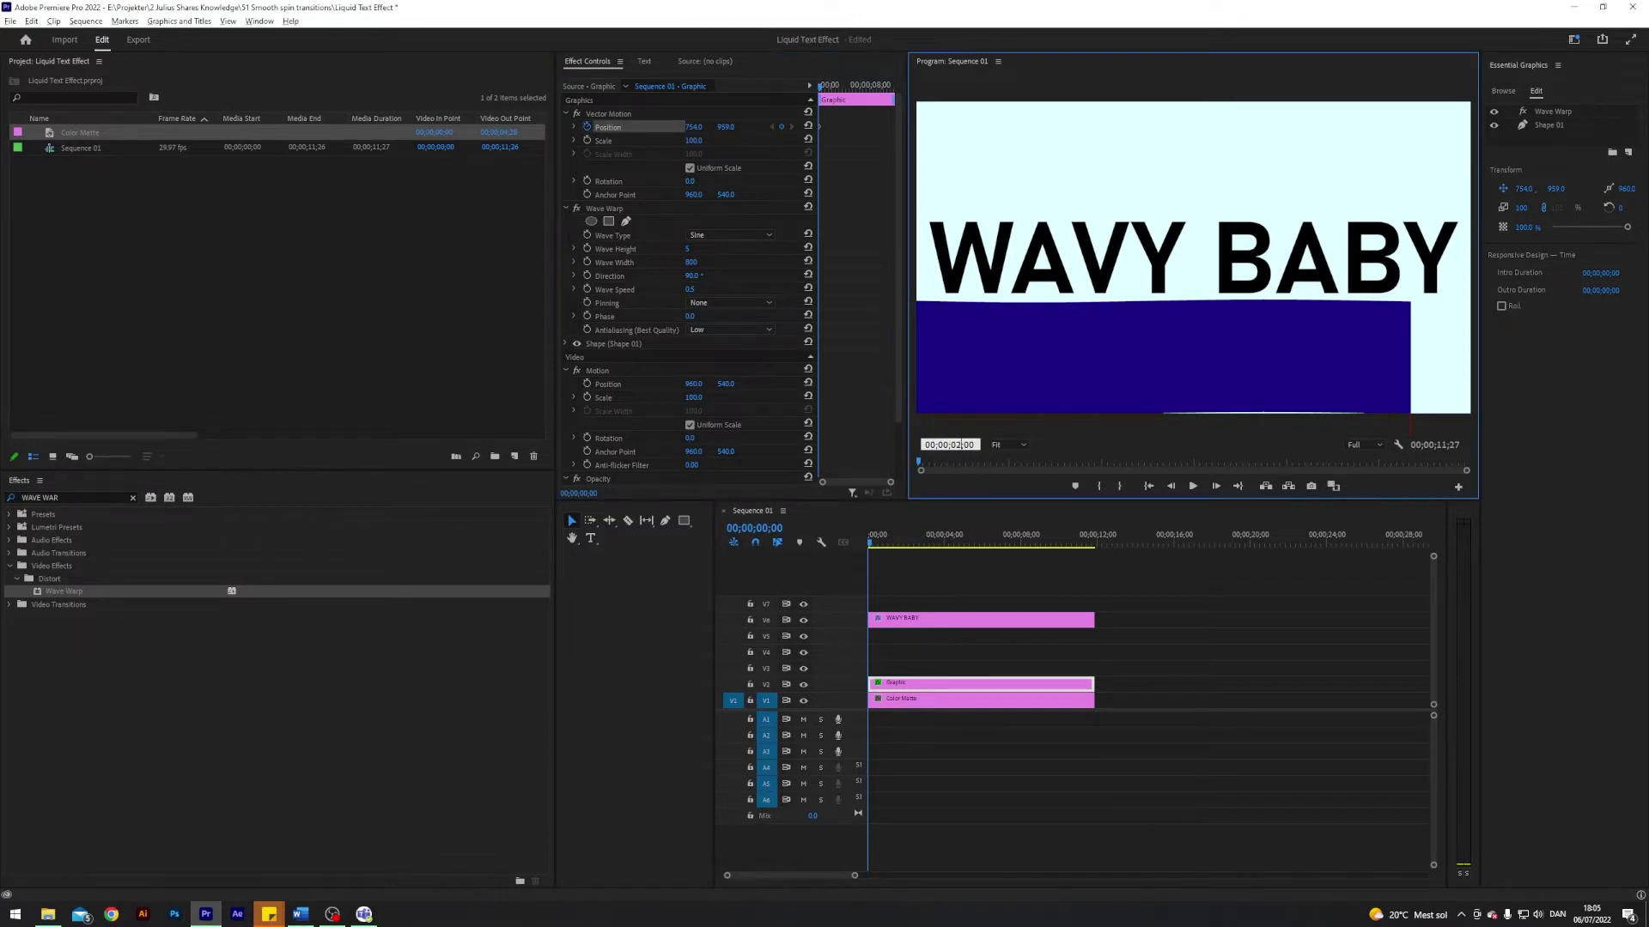
pyautogui.write('00;00;02;00')
pyautogui.press('Return')
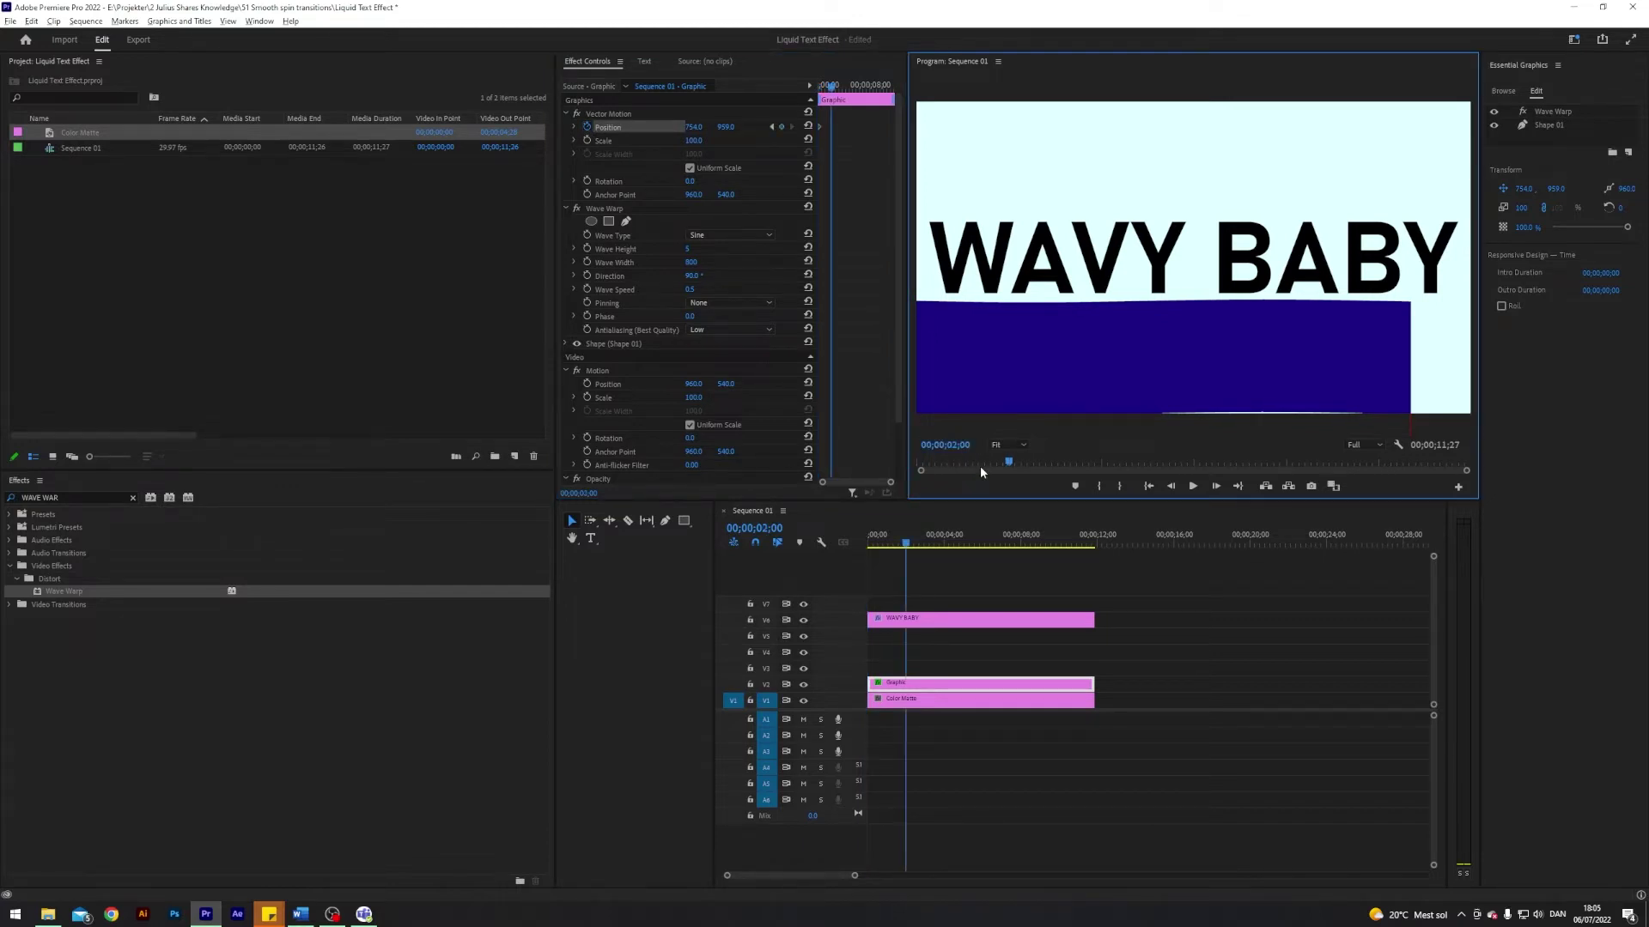
pyautogui.click(808, 125)
pyautogui.moveTo(727, 127); pyautogui.dragTo(858, 127)
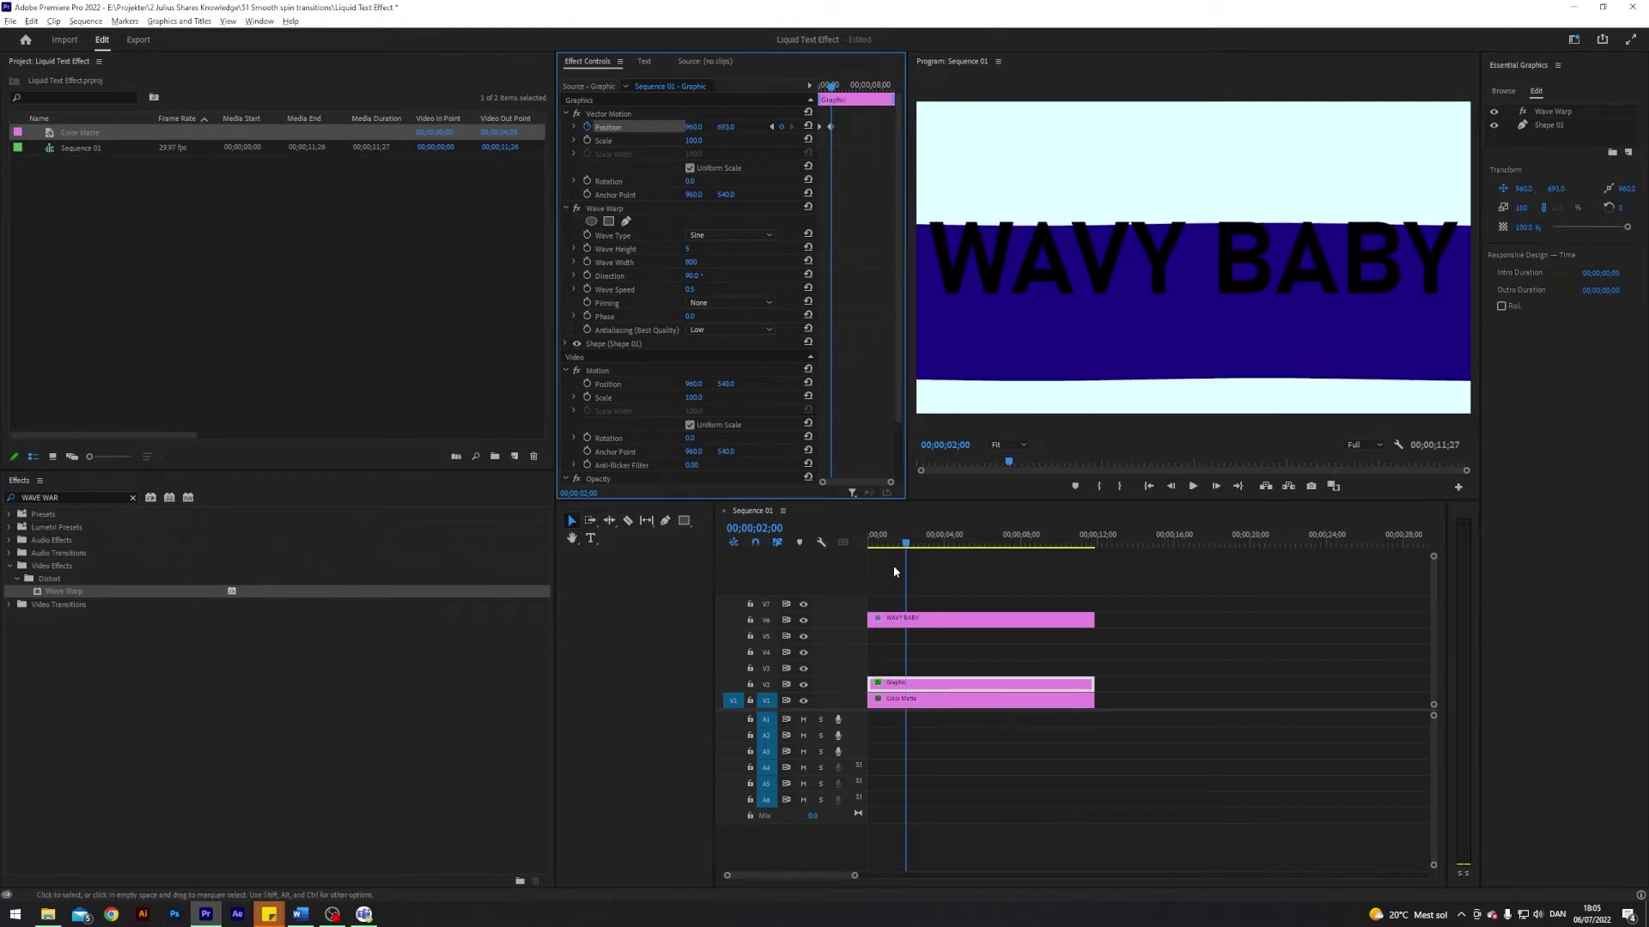
pyautogui.click(871, 551)
pyautogui.moveTo(871, 550); pyautogui.dragTo(839, 547)
pyautogui.press('space')
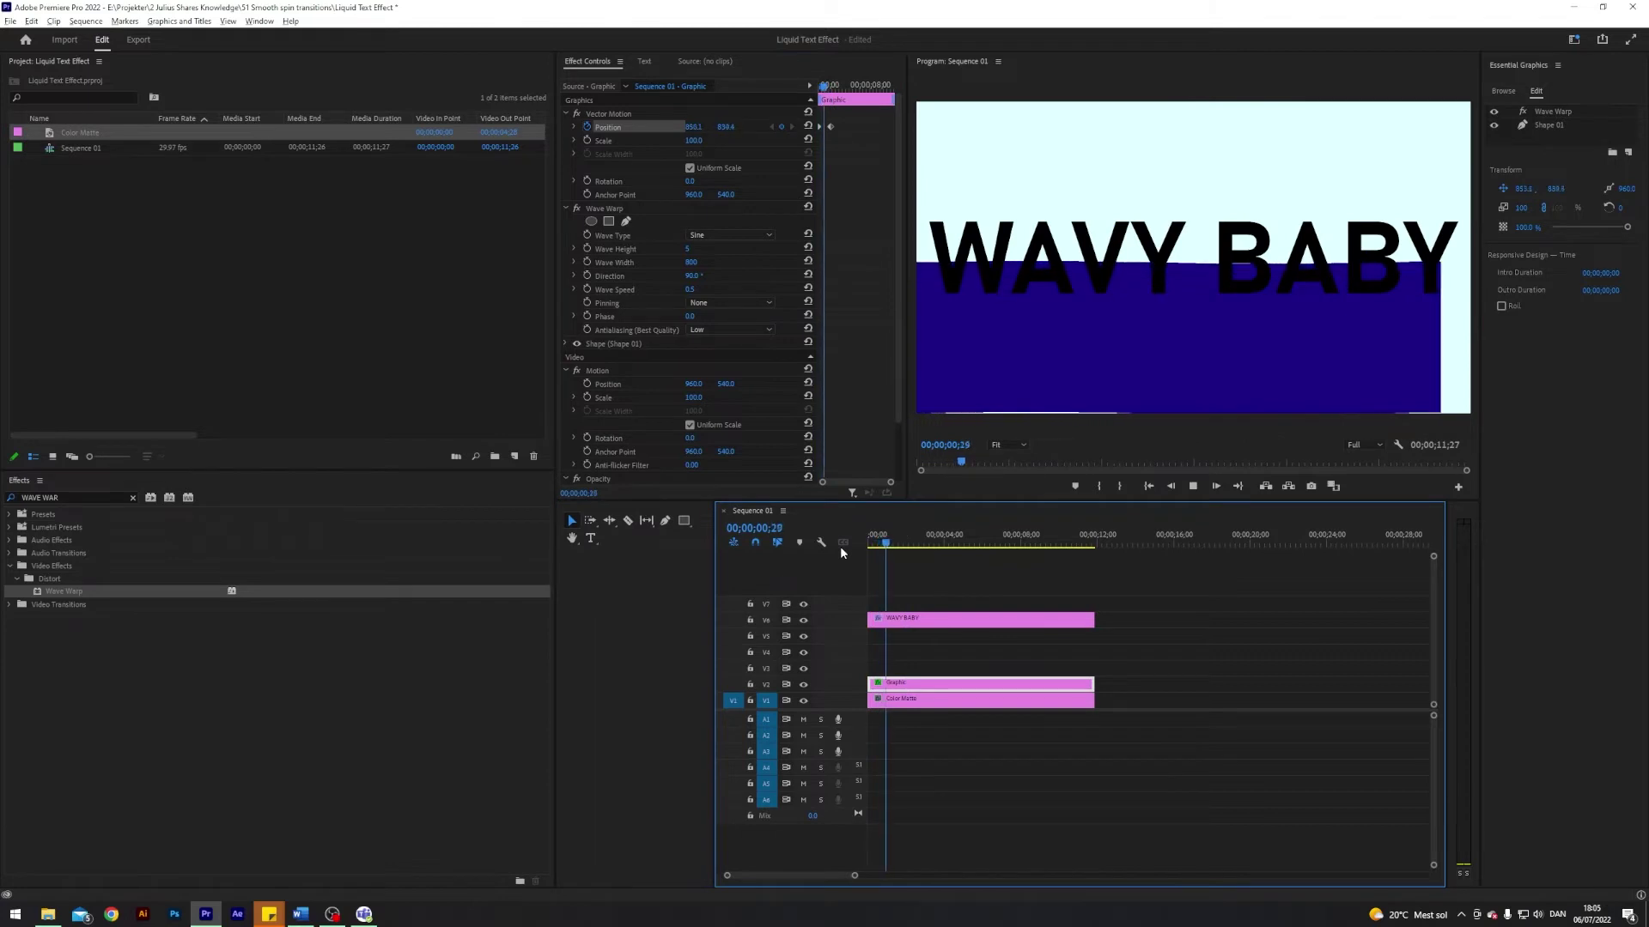
pyautogui.press('space')
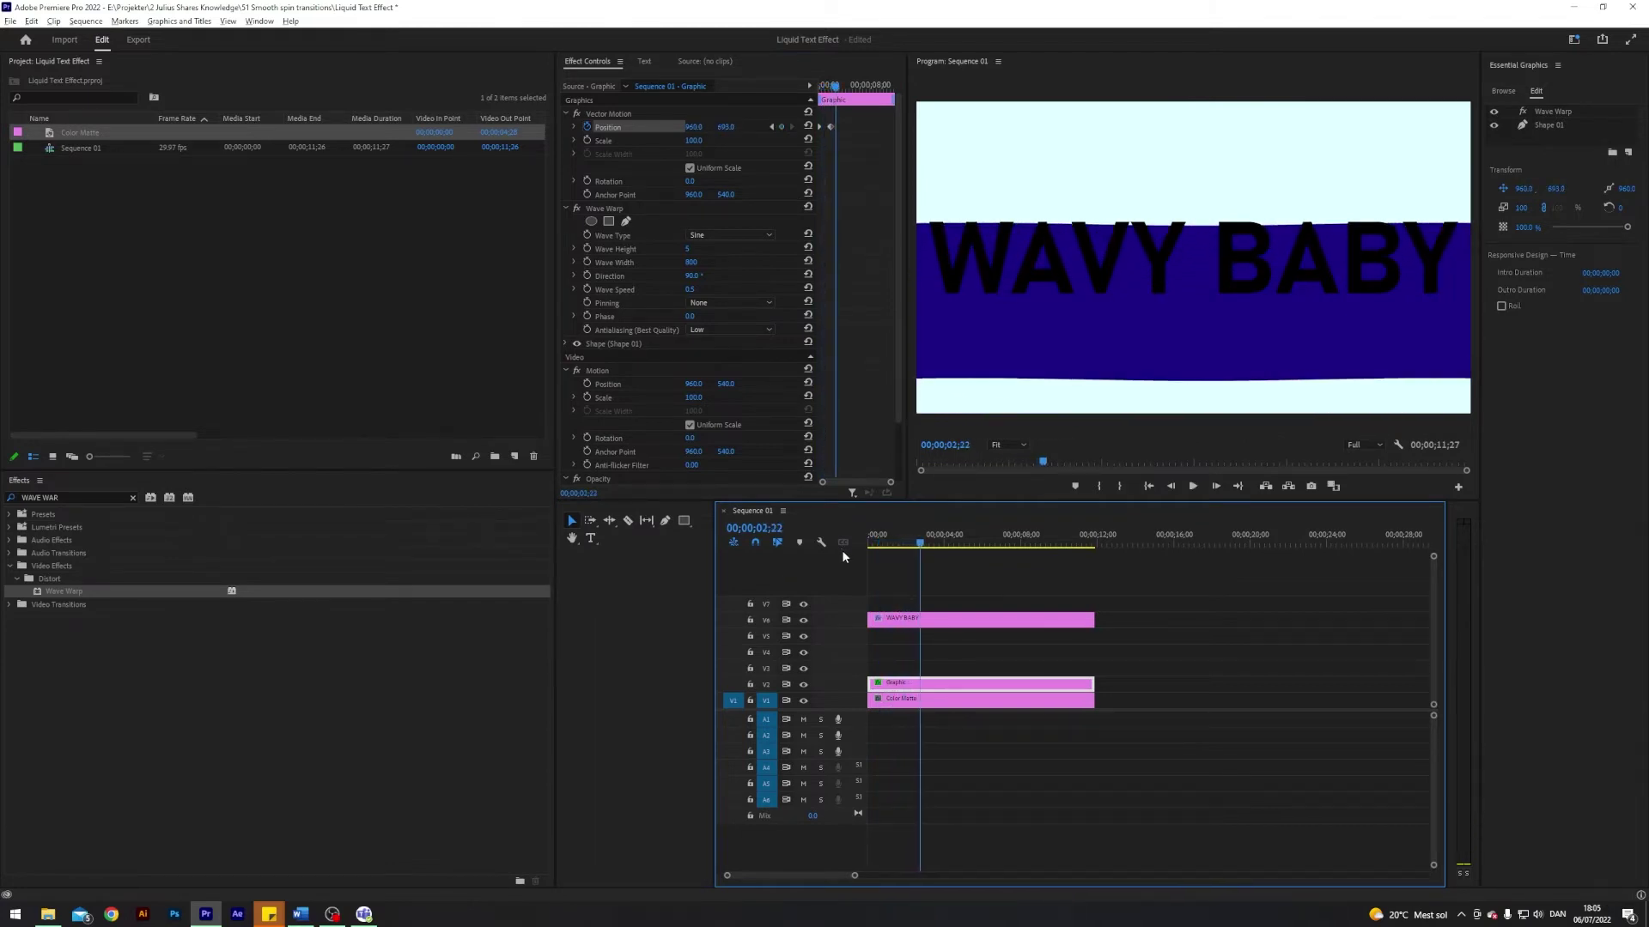
# - Give the position keyframe Ease In and Ease Out temporal interpolation
pyautogui.click(867, 162)
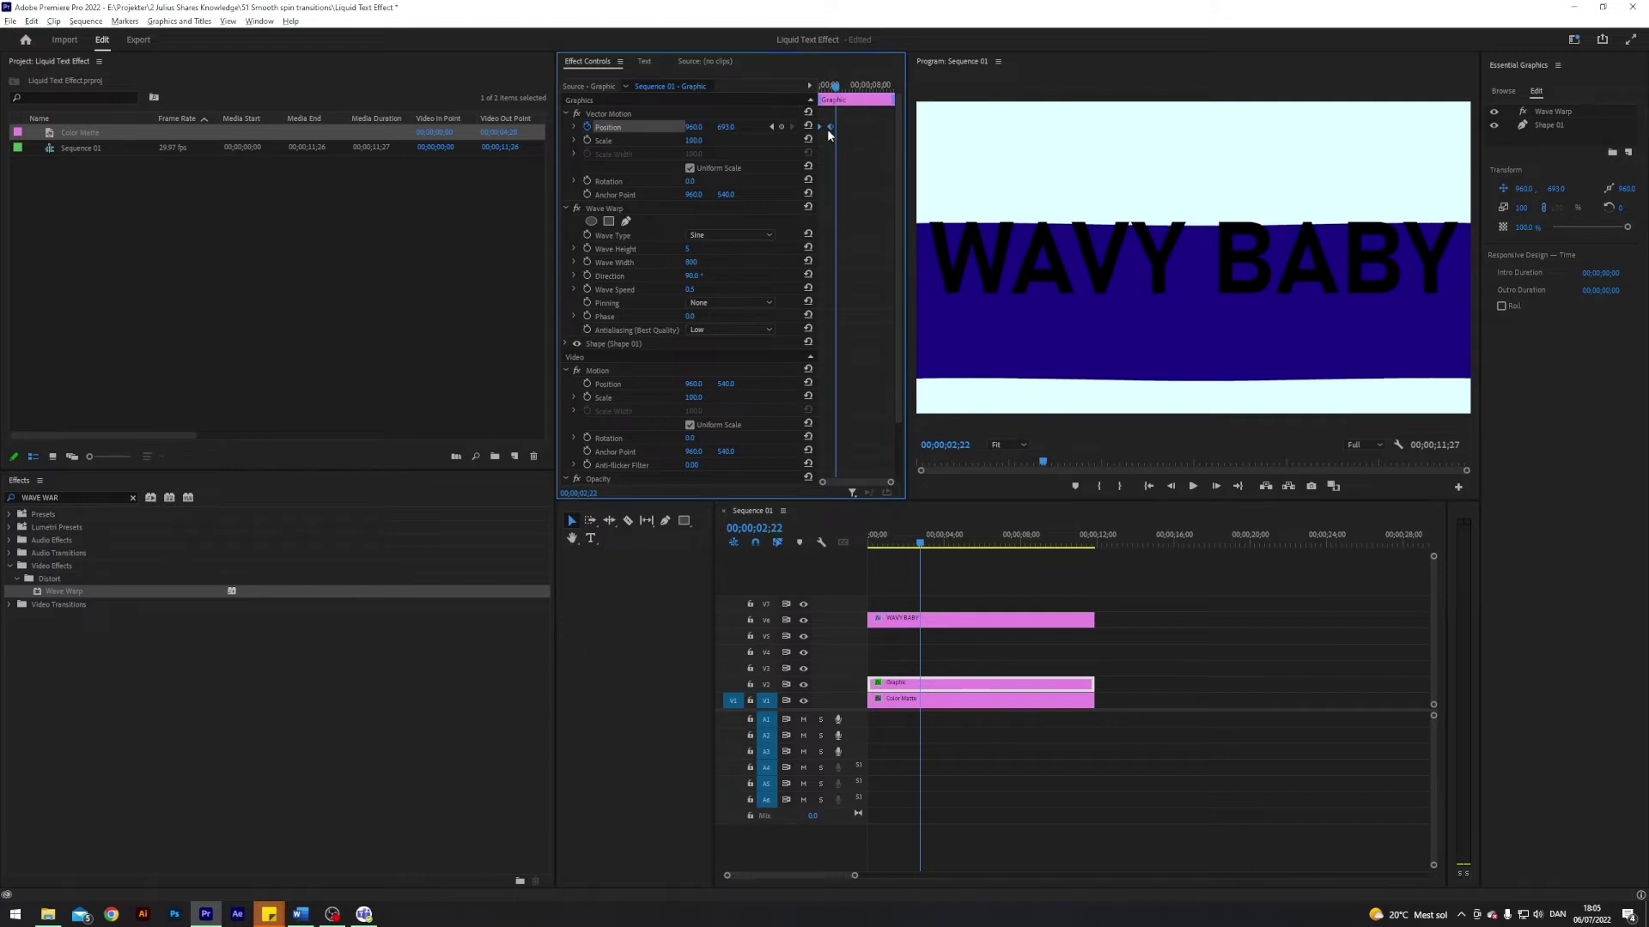
pyautogui.rightClick(829, 127)
pyautogui.moveTo(884, 243)
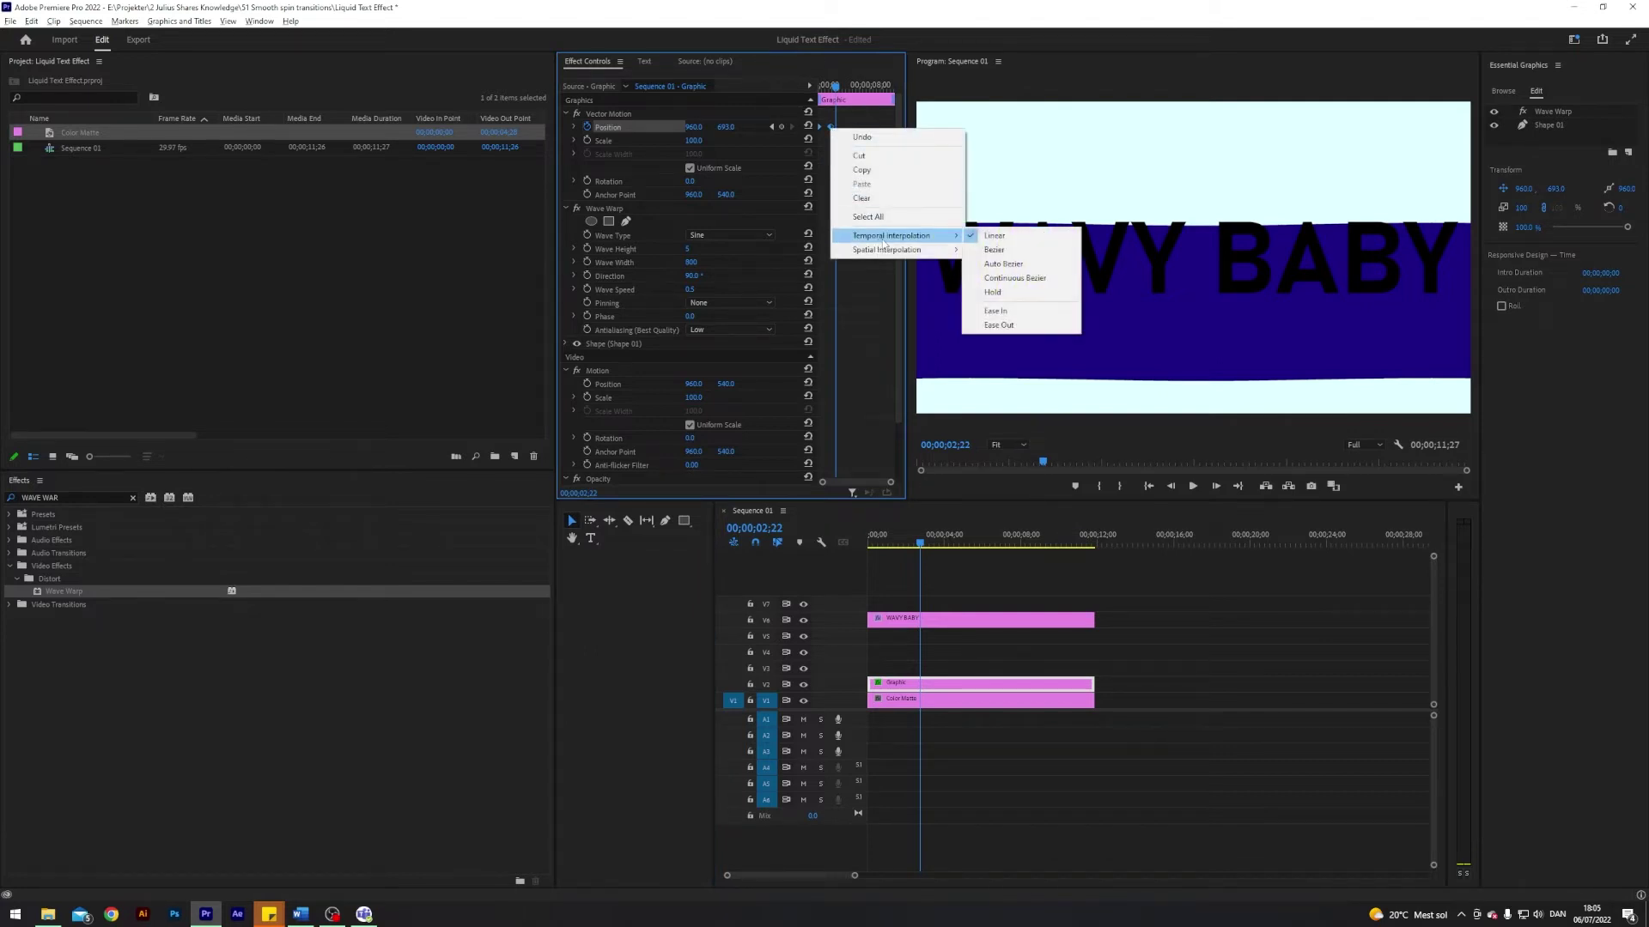
pyautogui.click(989, 312)
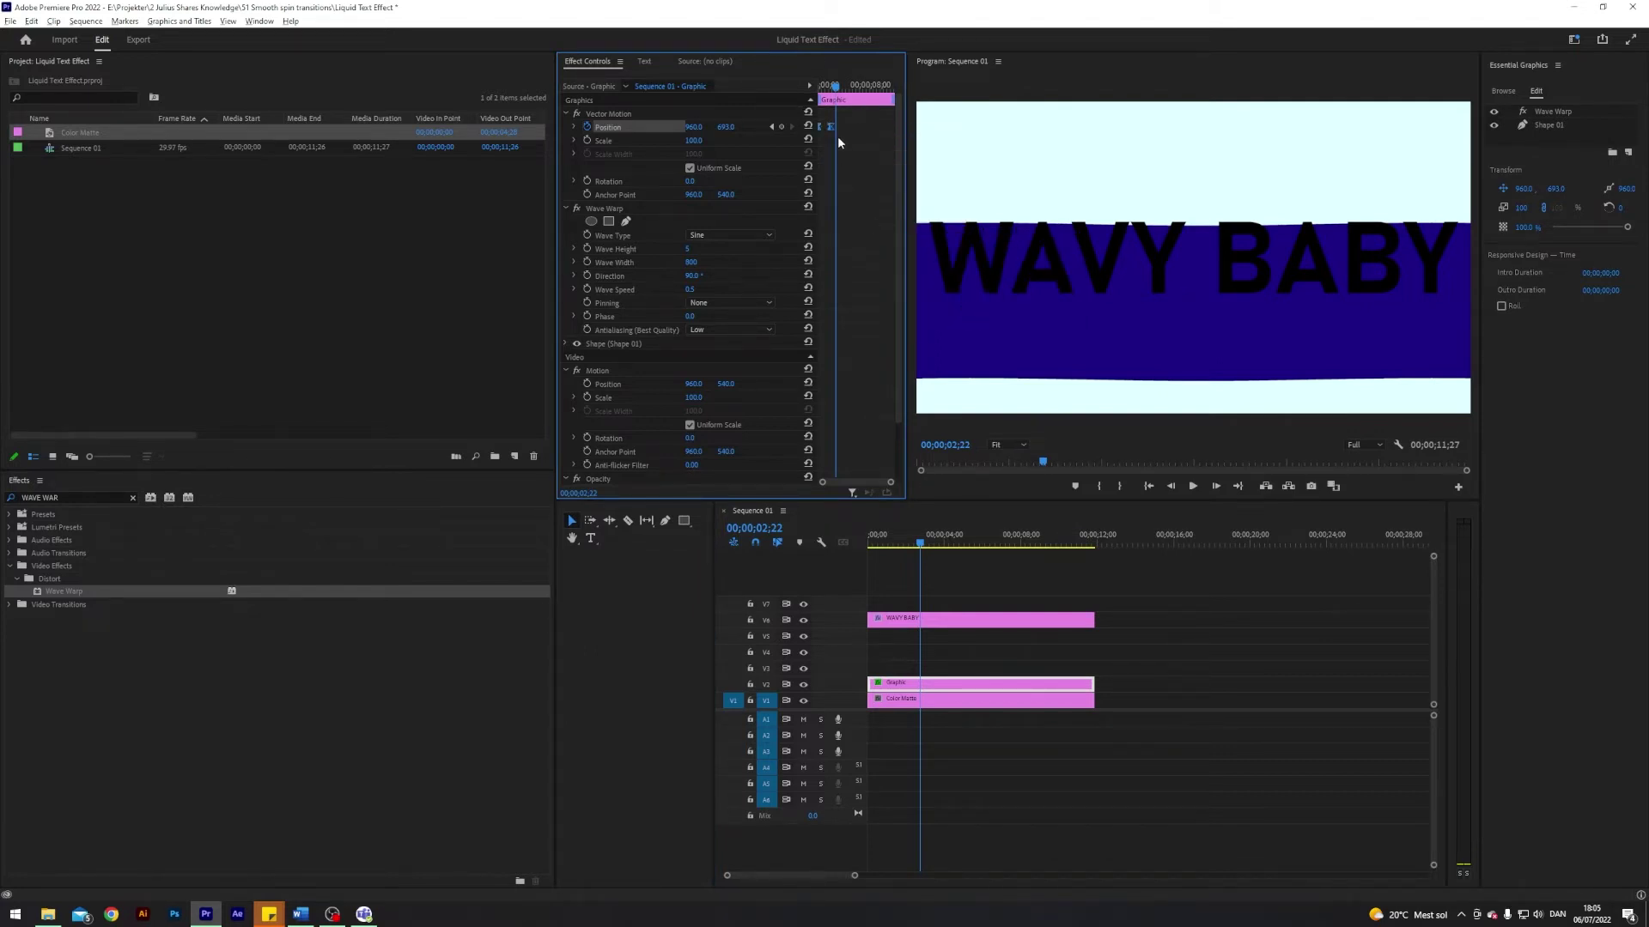
pyautogui.rightClick(828, 126)
pyautogui.moveTo(888, 232)
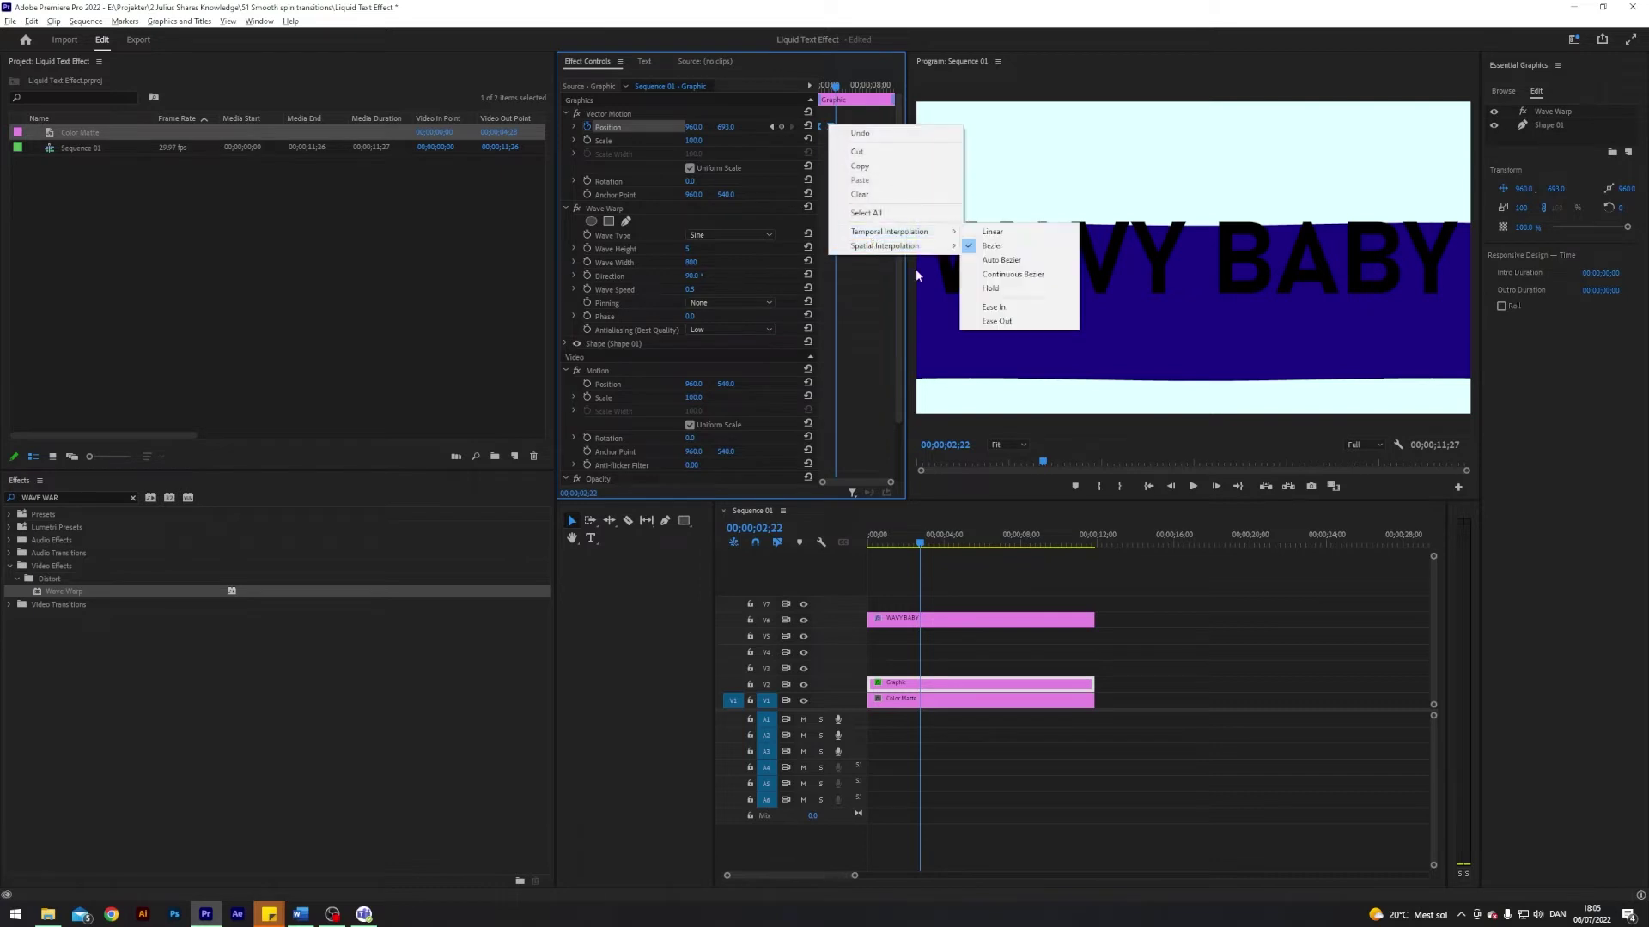
pyautogui.click(996, 322)
pyautogui.moveTo(913, 539); pyautogui.dragTo(854, 536)
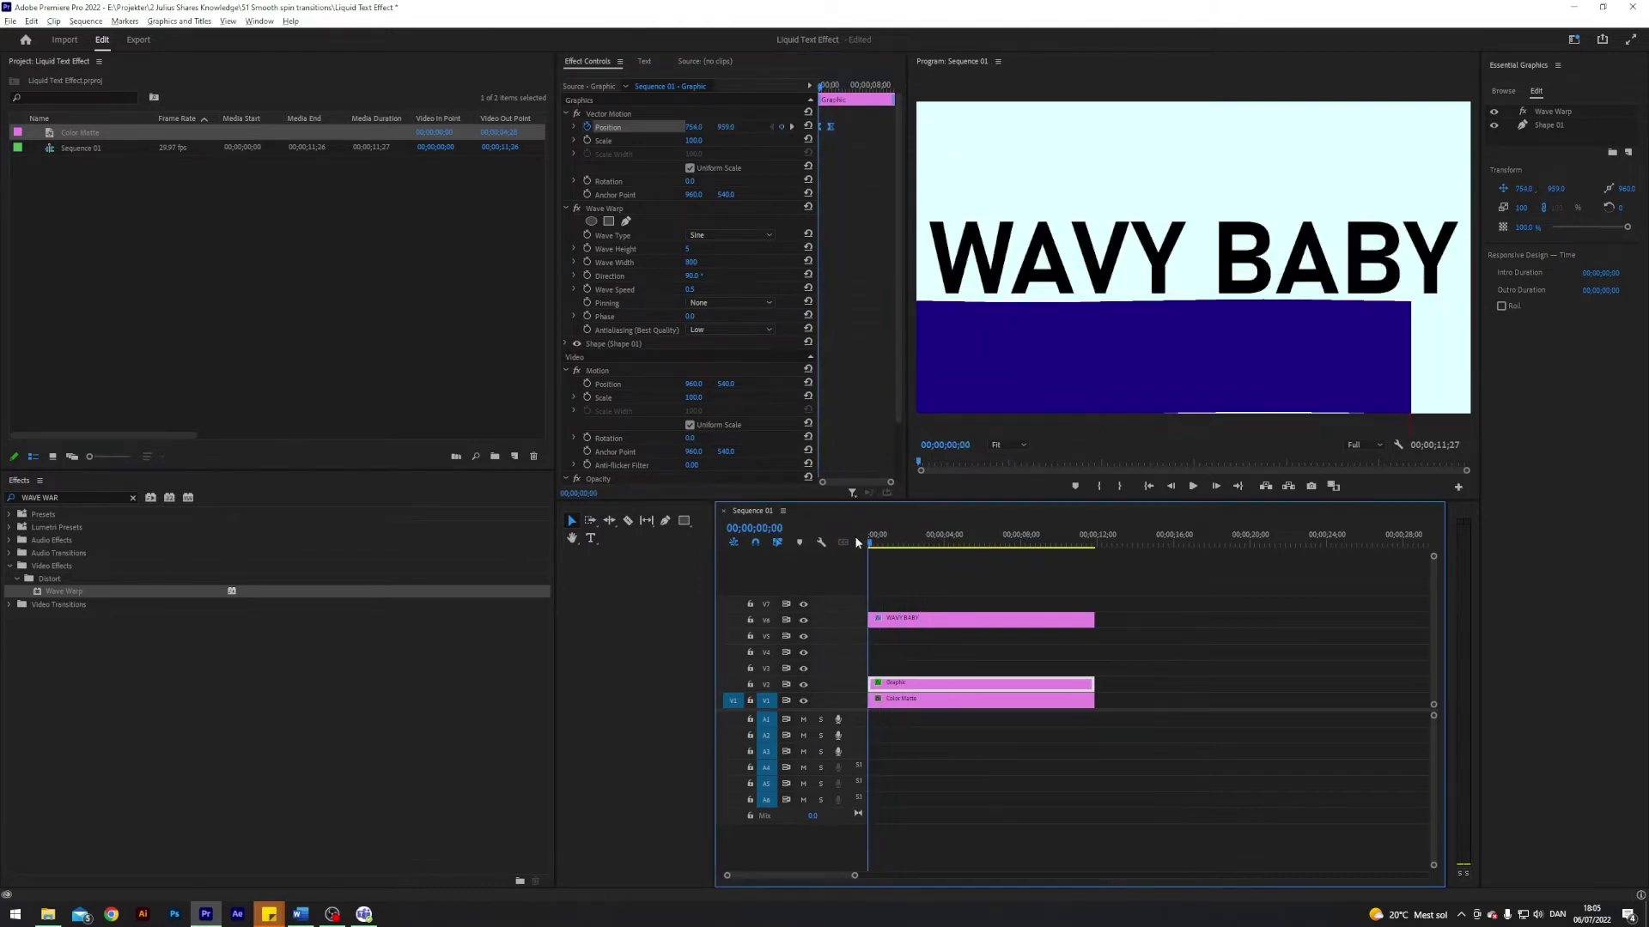
pyautogui.hotkey('shift', '7')
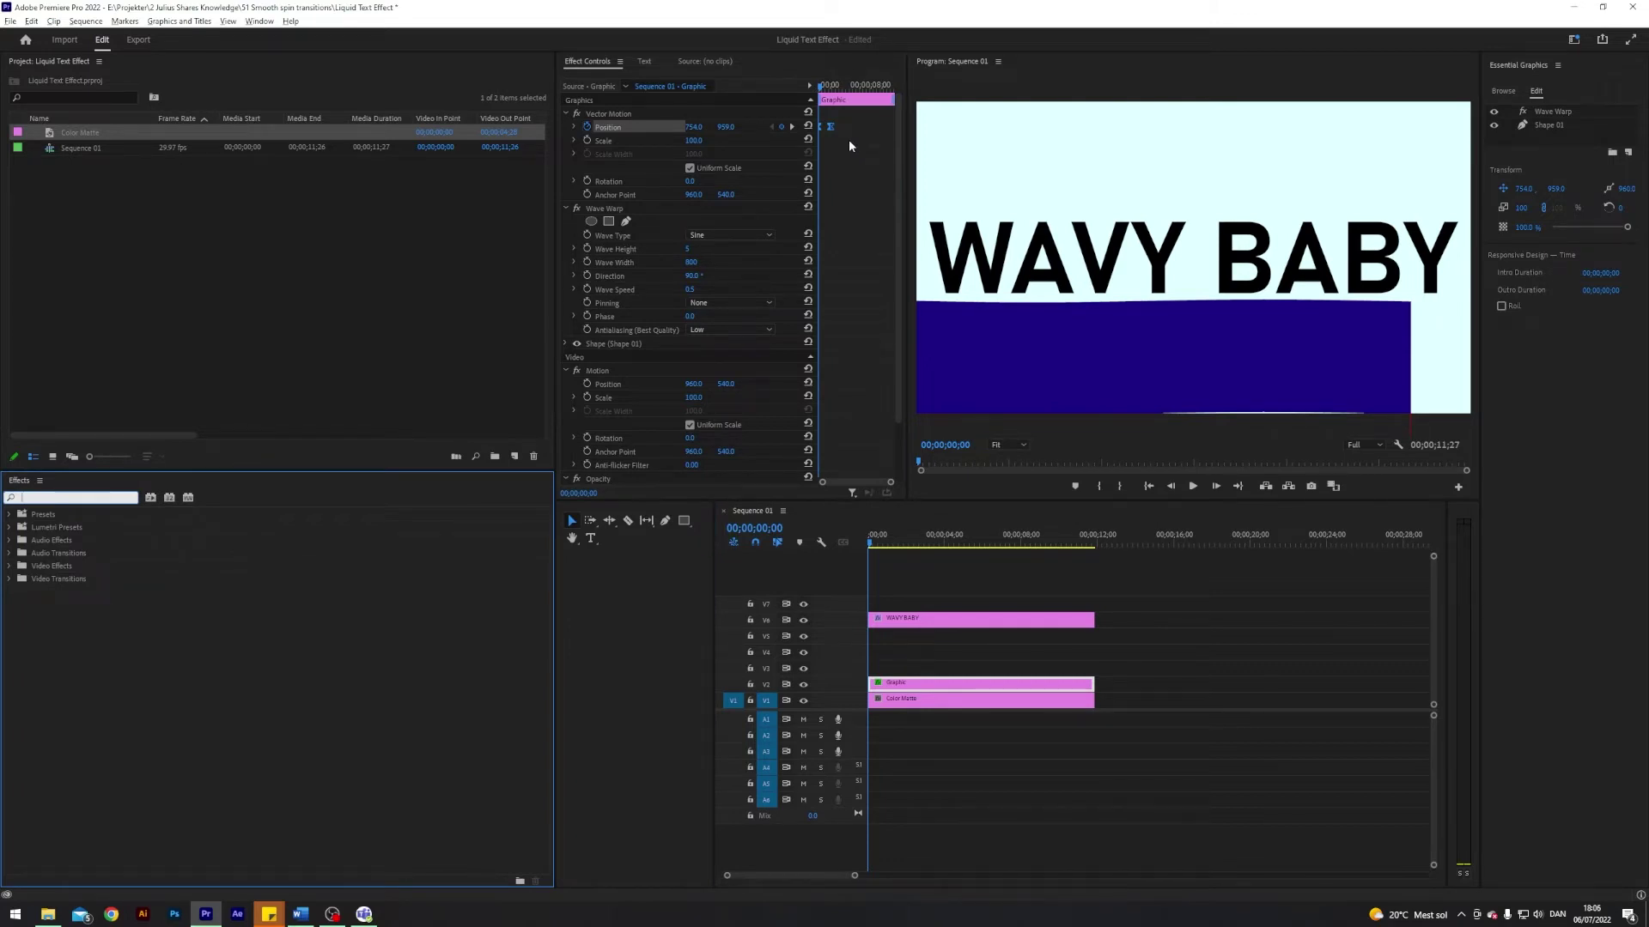
# - Preview the rising band animation and return to the first frame
pyautogui.click(934, 574)
pyautogui.press('space')
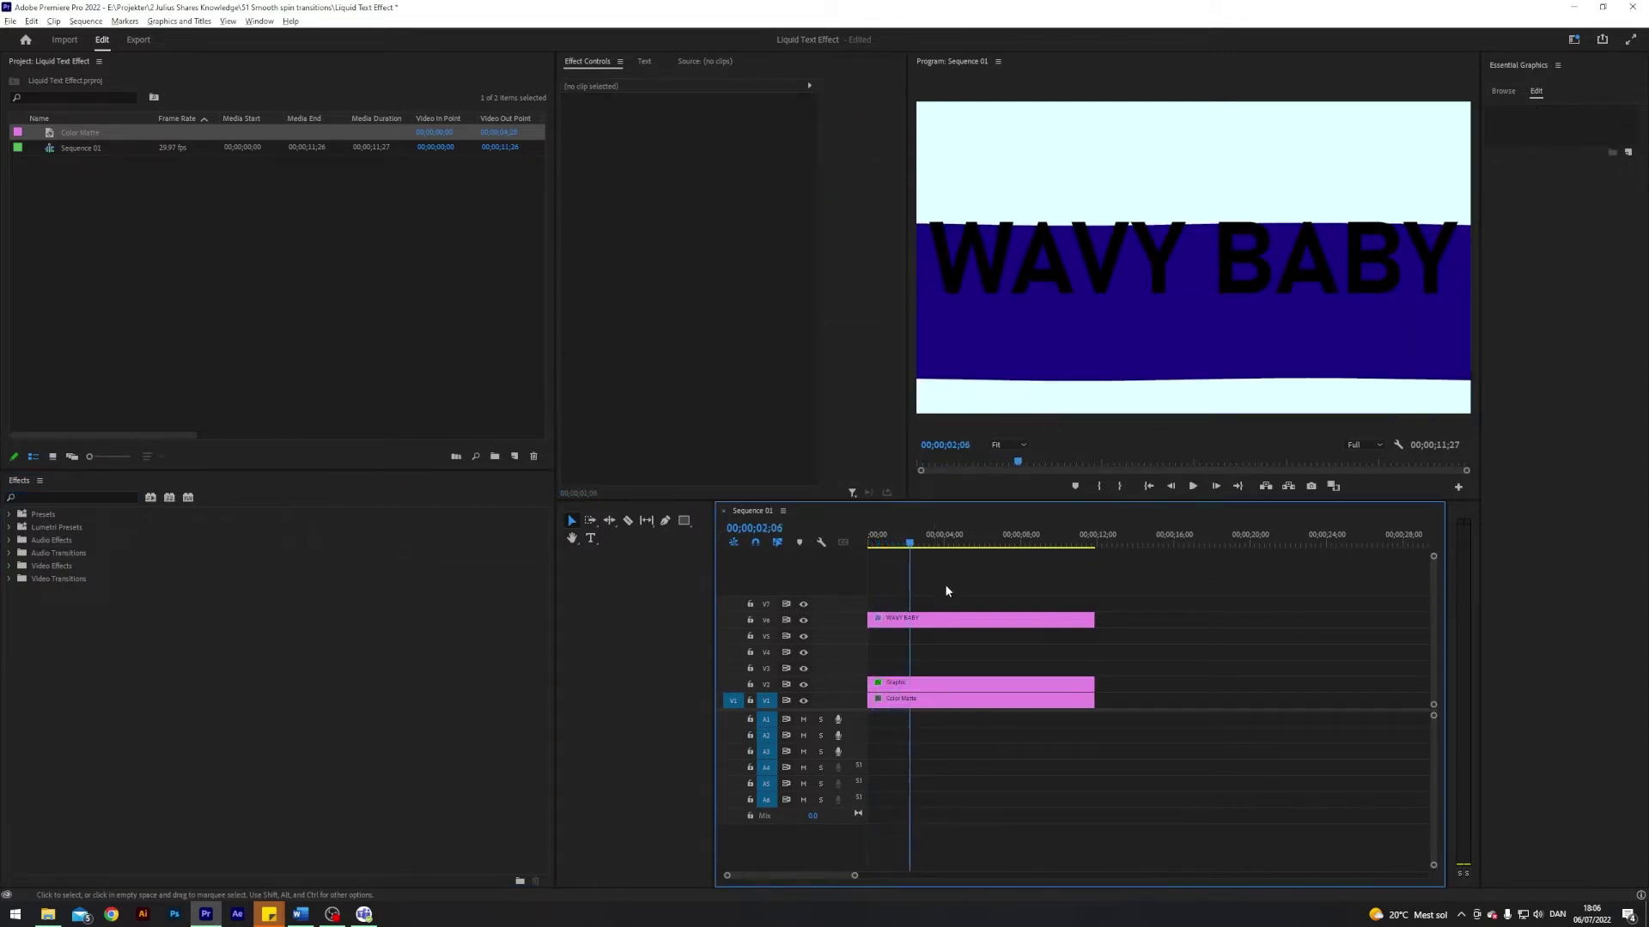
pyautogui.press('space')
pyautogui.press('Home')
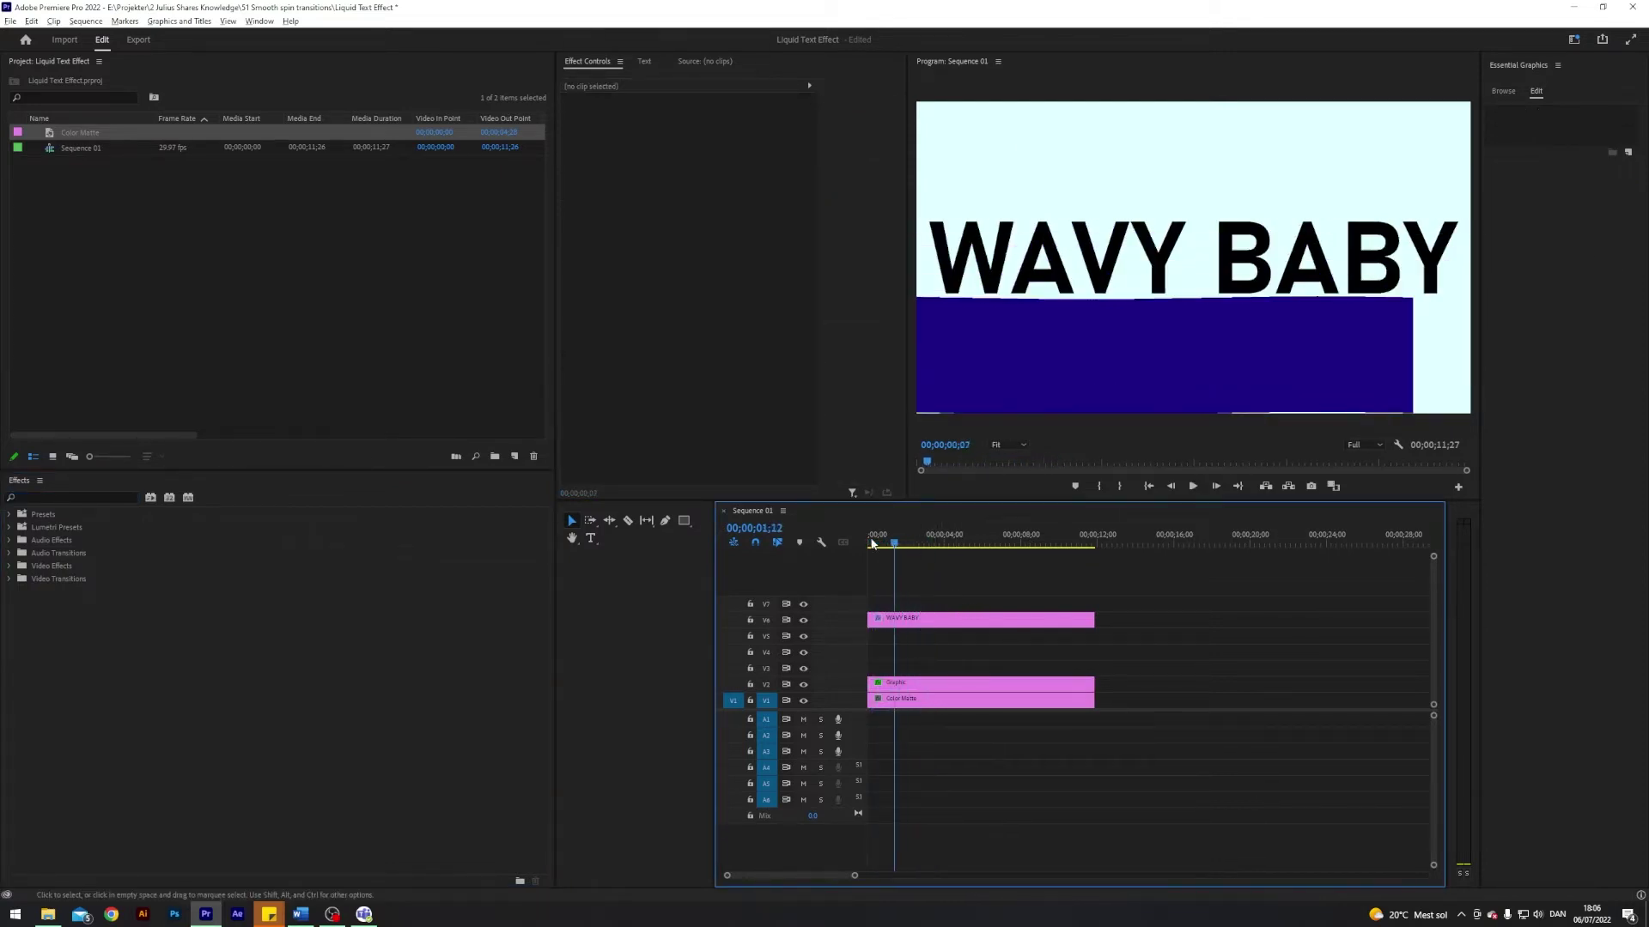
# - Apply Track Matte Key to the V2 rectangle clip with Matte set to Video 6
pyautogui.click(897, 683)
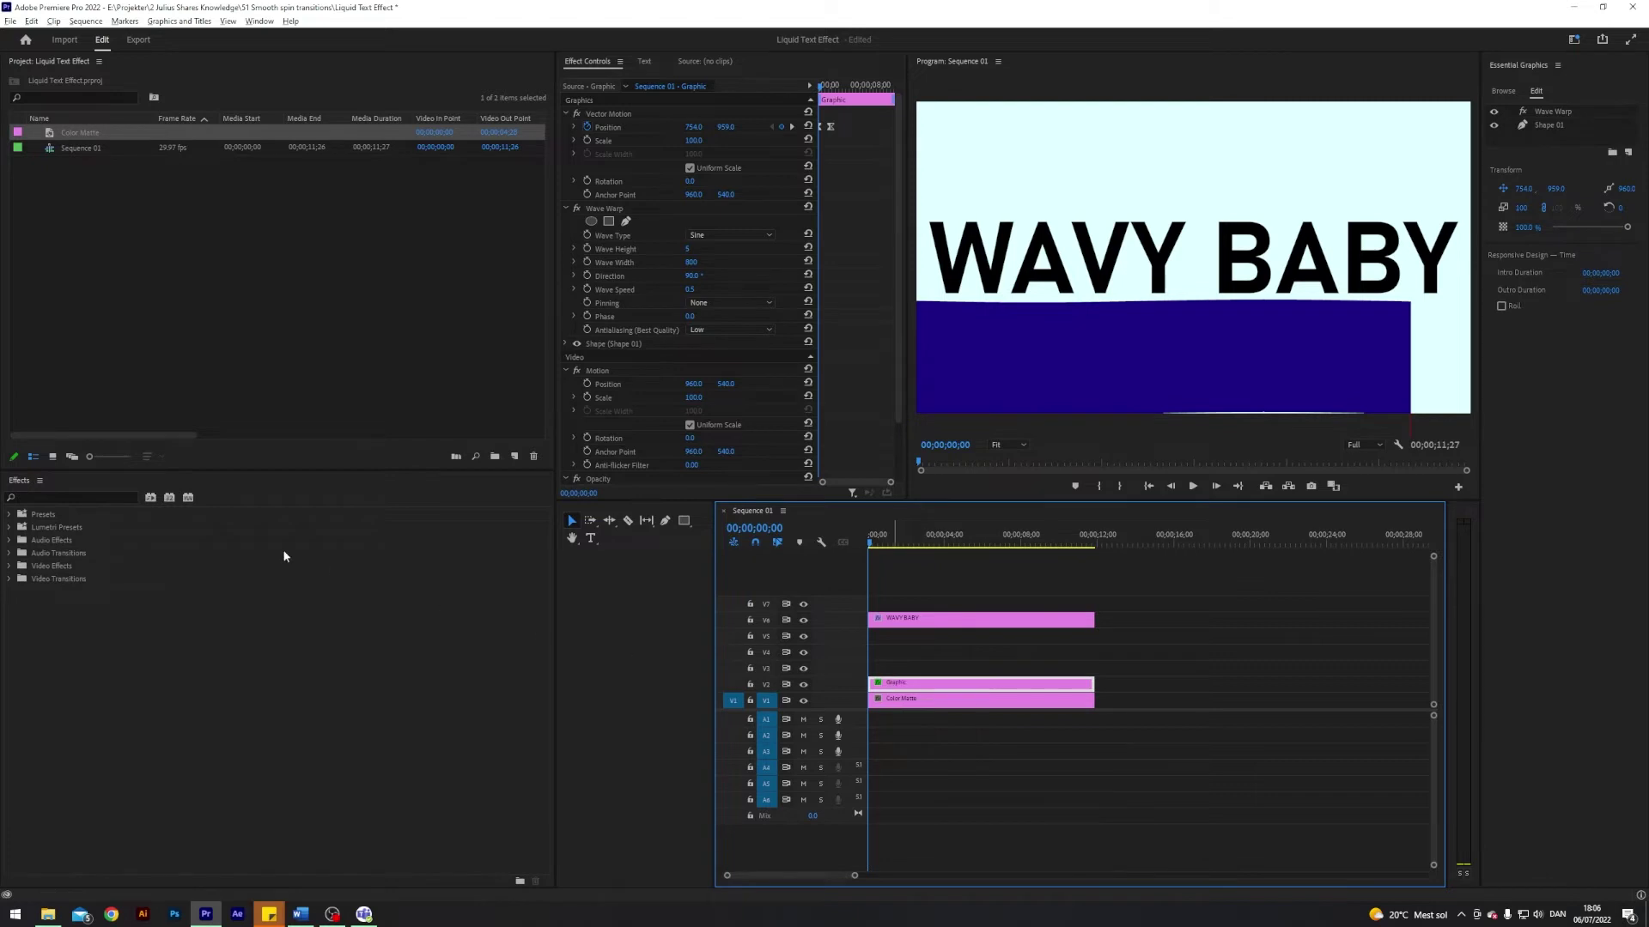
pyautogui.click(71, 500)
pyautogui.write('TRACK')
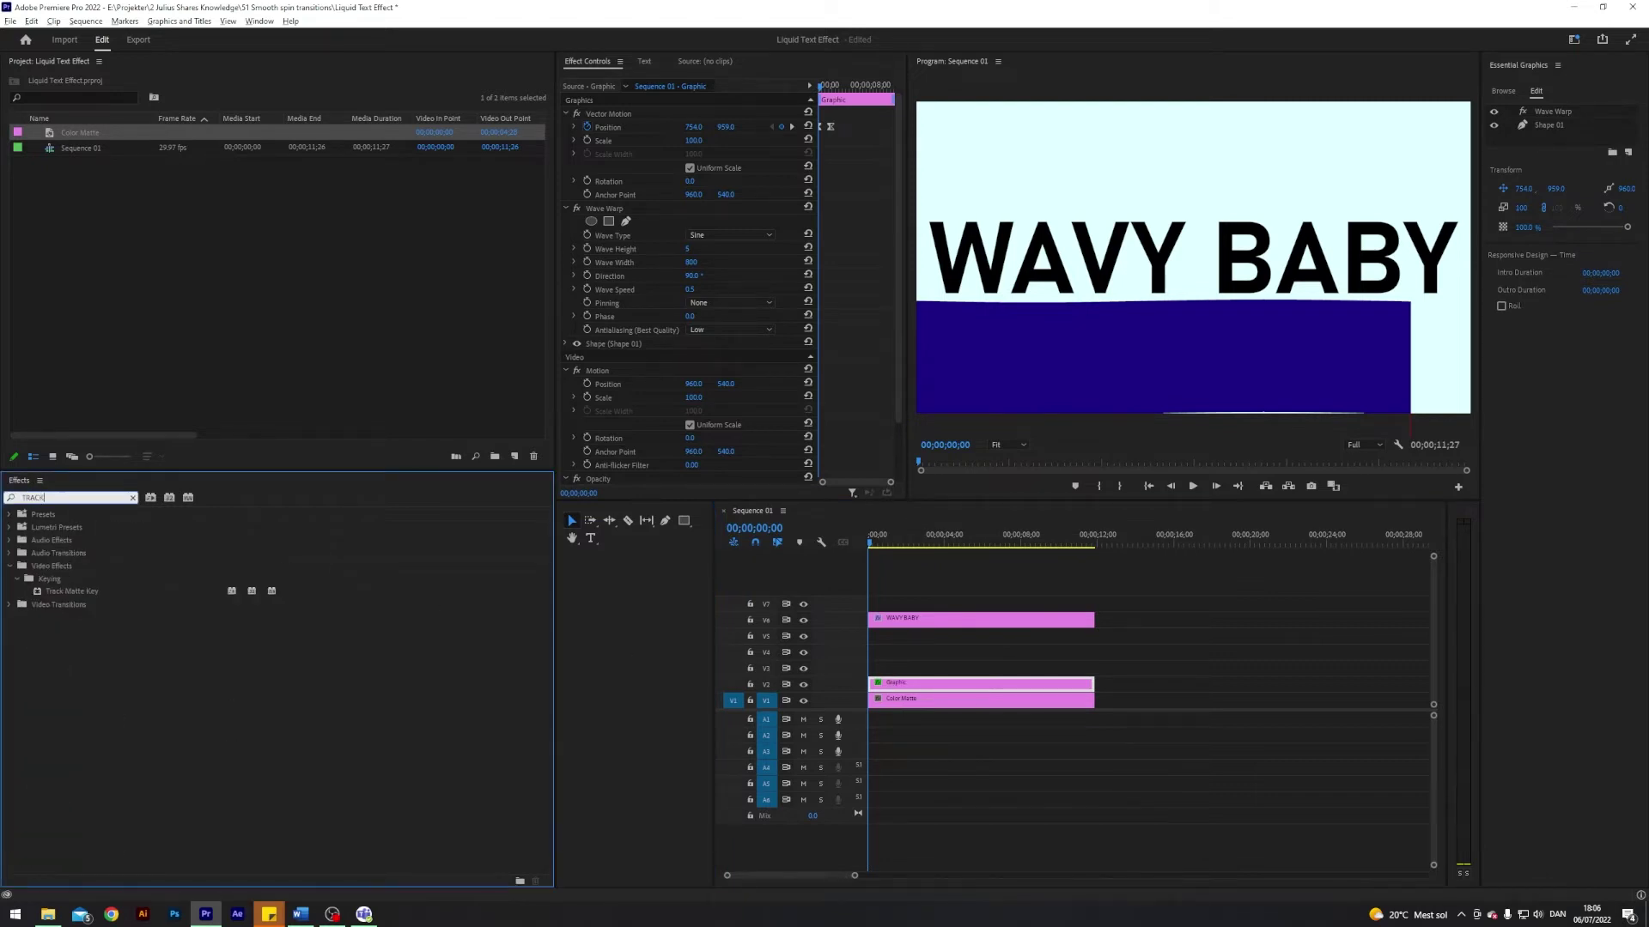
pyautogui.write(' MATTE KEY')
pyautogui.moveTo(57, 592); pyautogui.dragTo(894, 687)
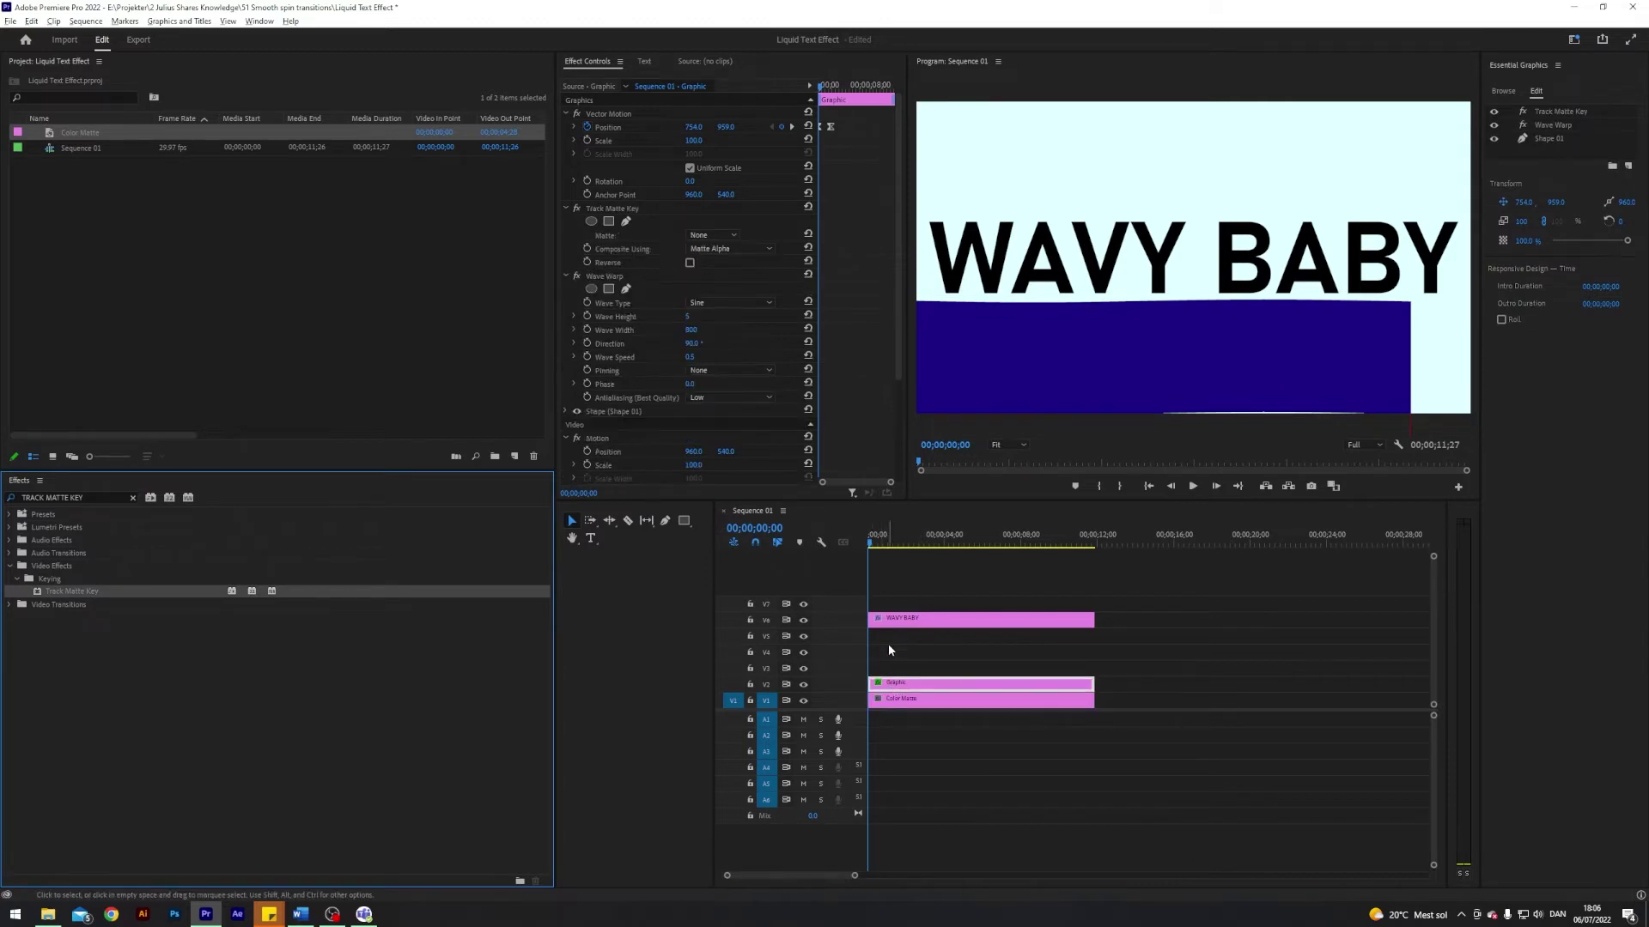
pyautogui.click(713, 237)
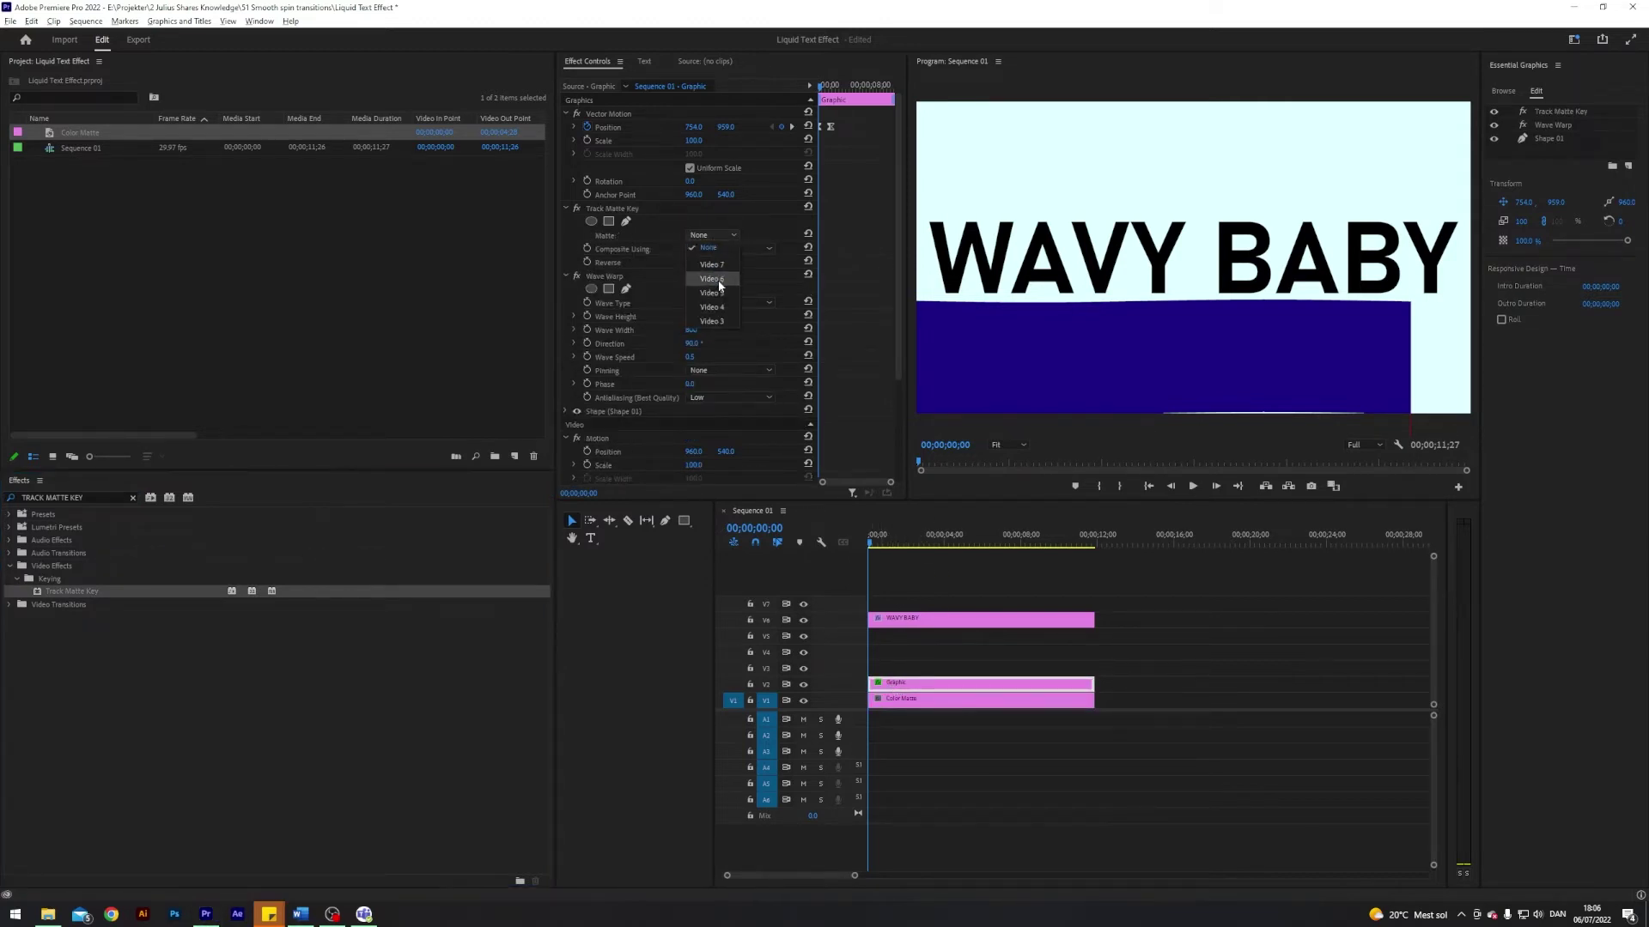
pyautogui.click(713, 279)
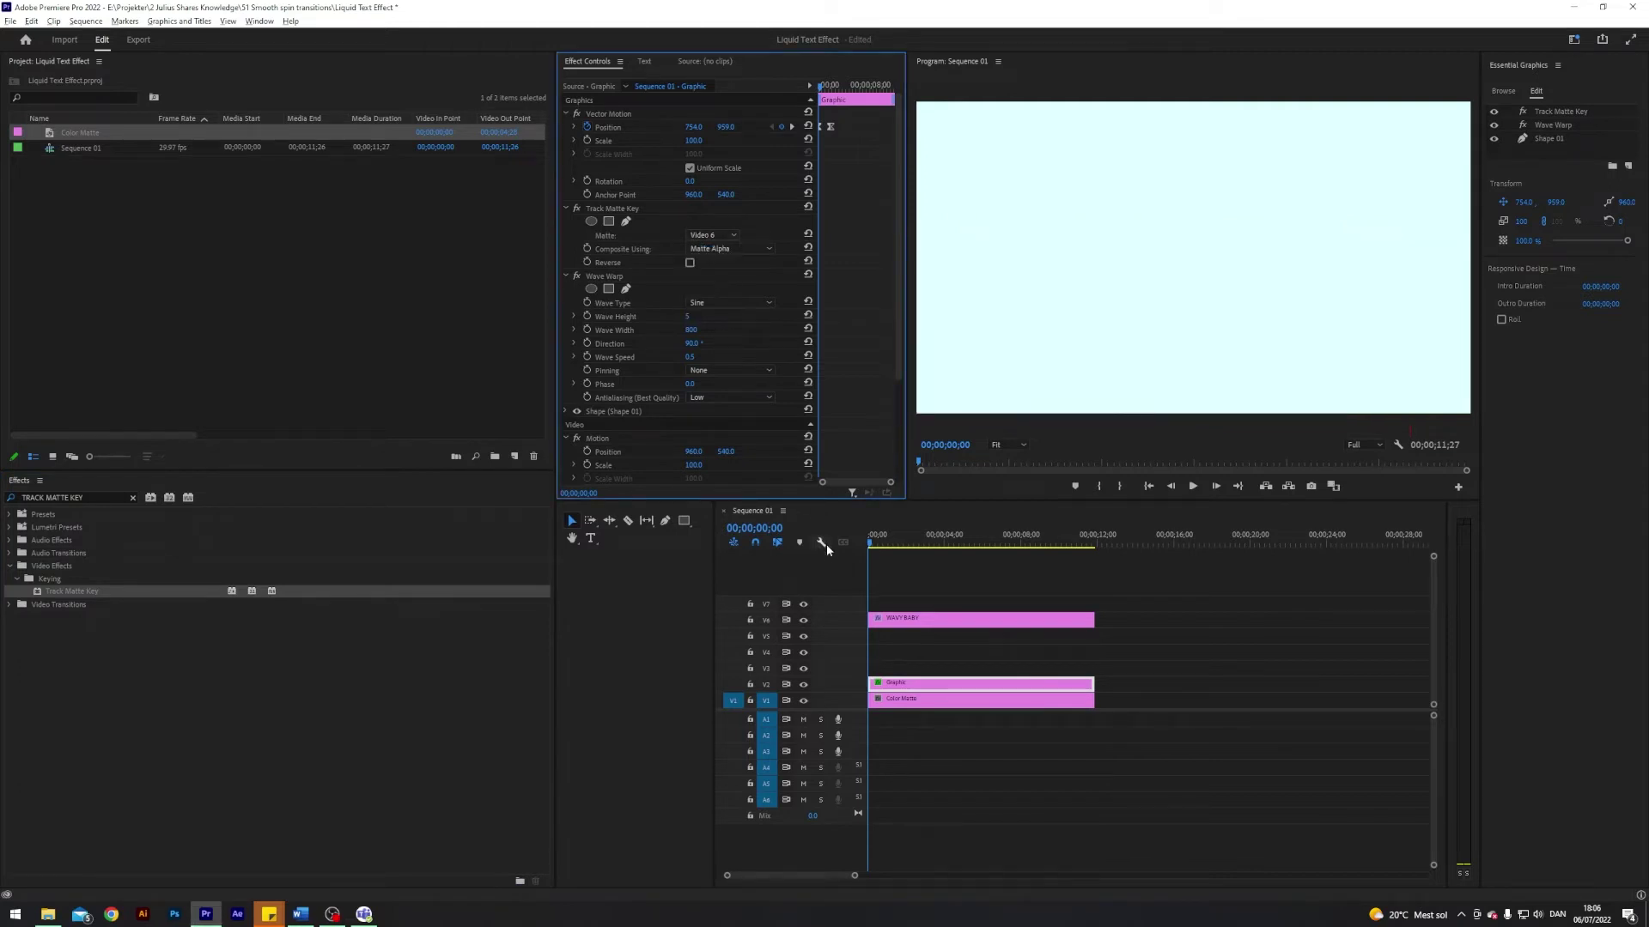
# - Play back the masked WAVY BABY text and rewind to the start
pyautogui.press('space')
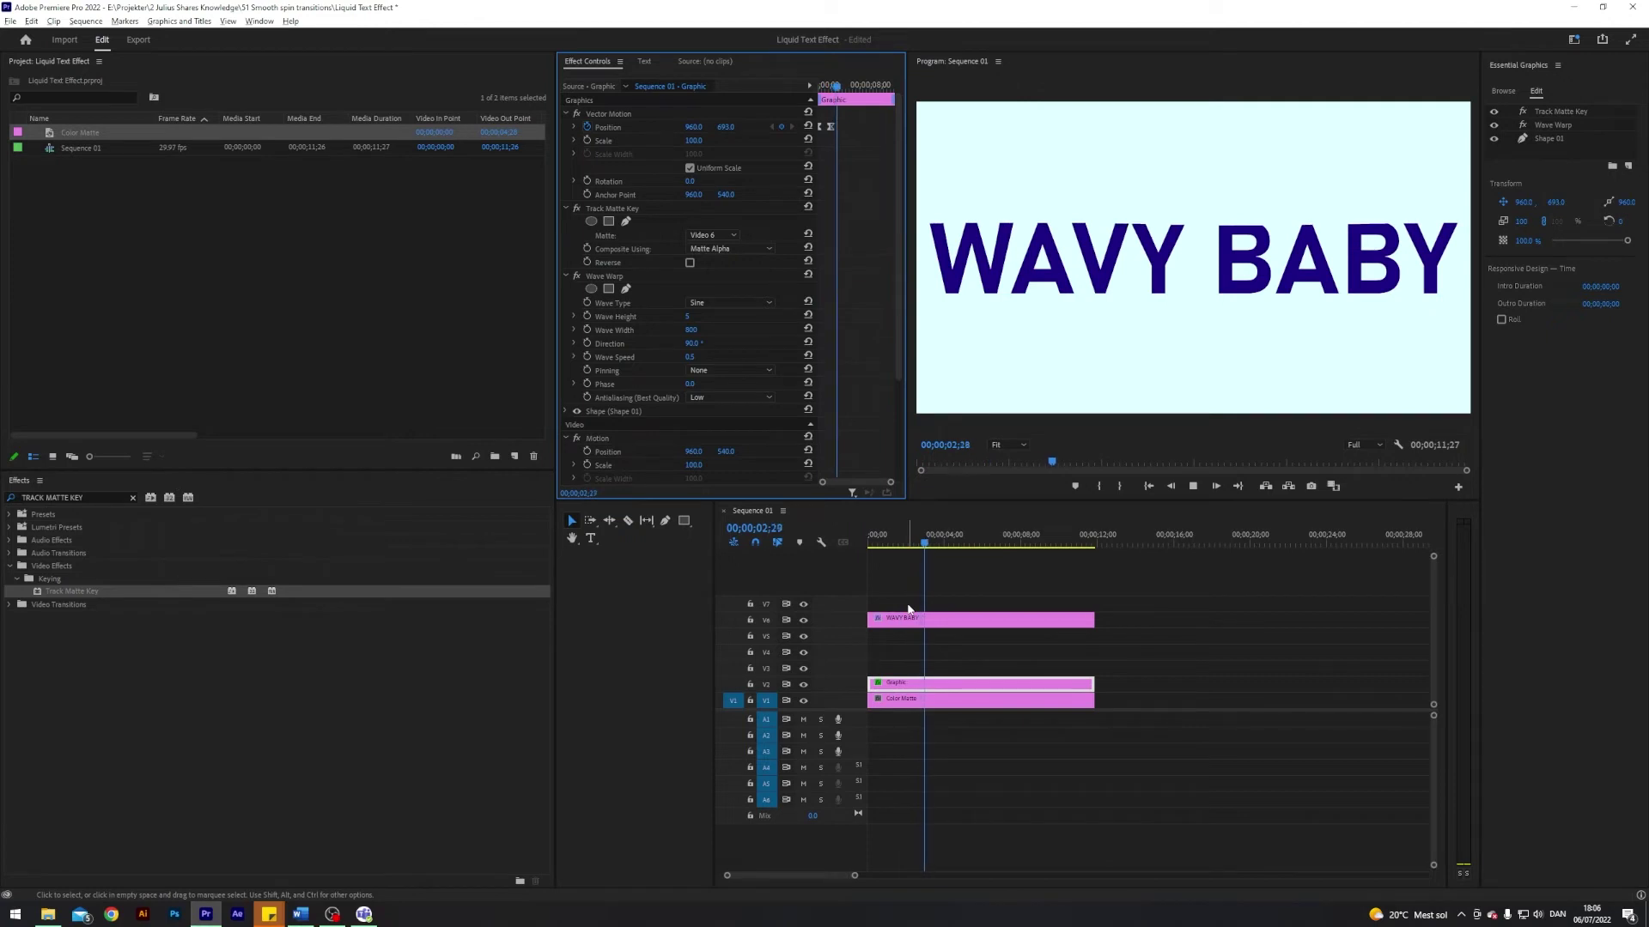
pyautogui.press('space')
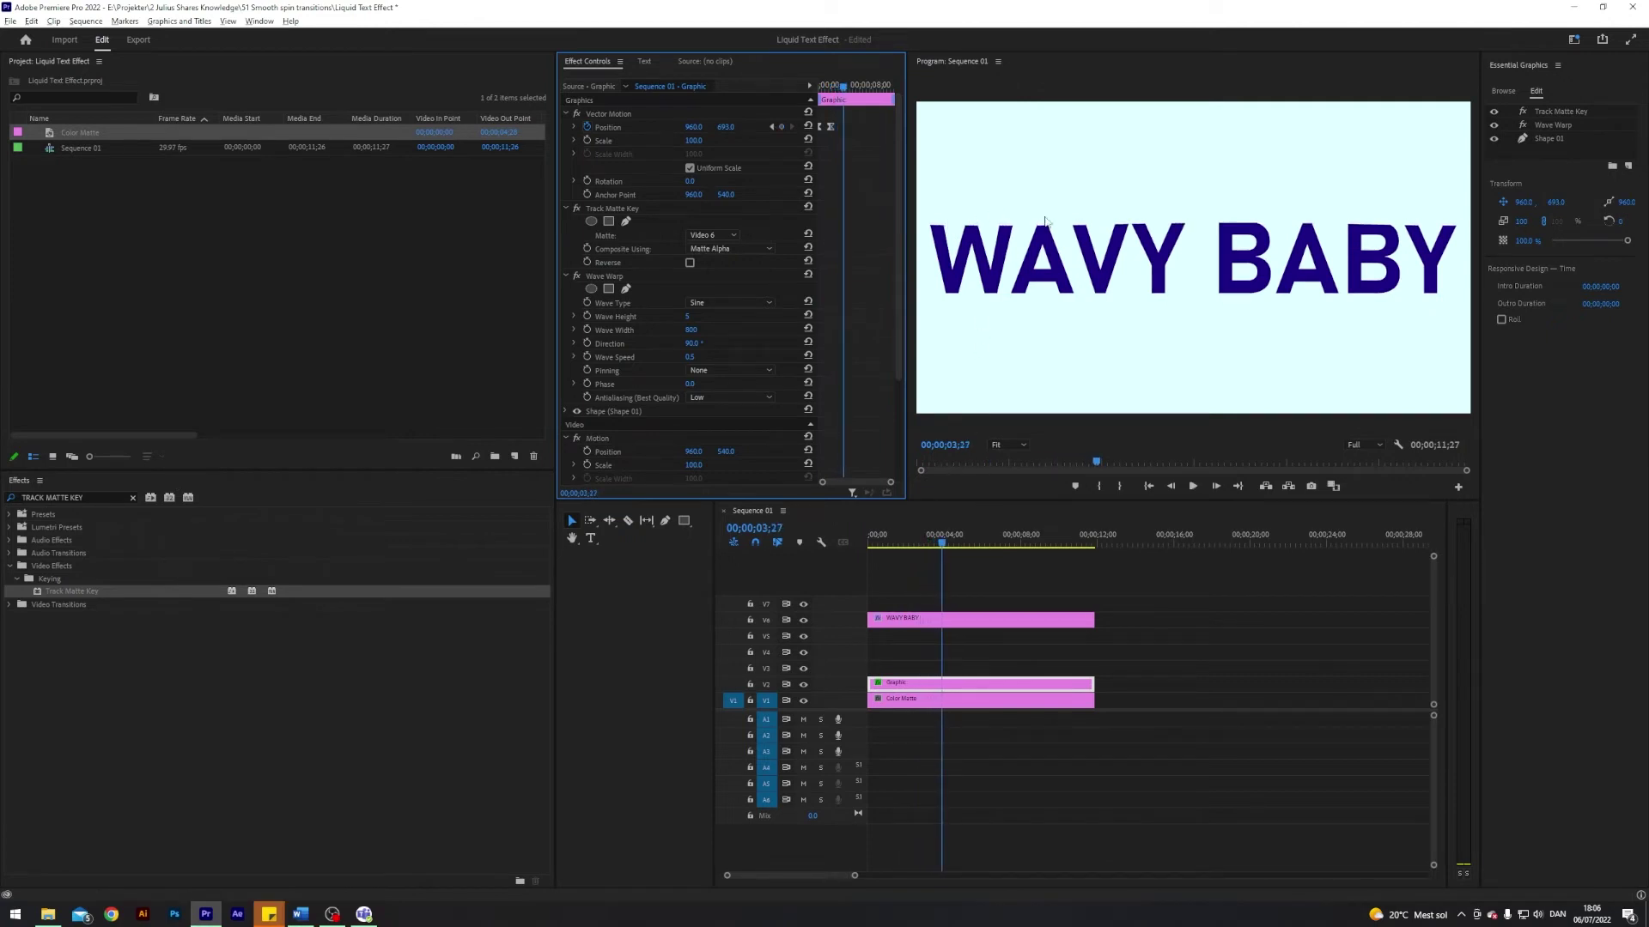
pyautogui.press('space')
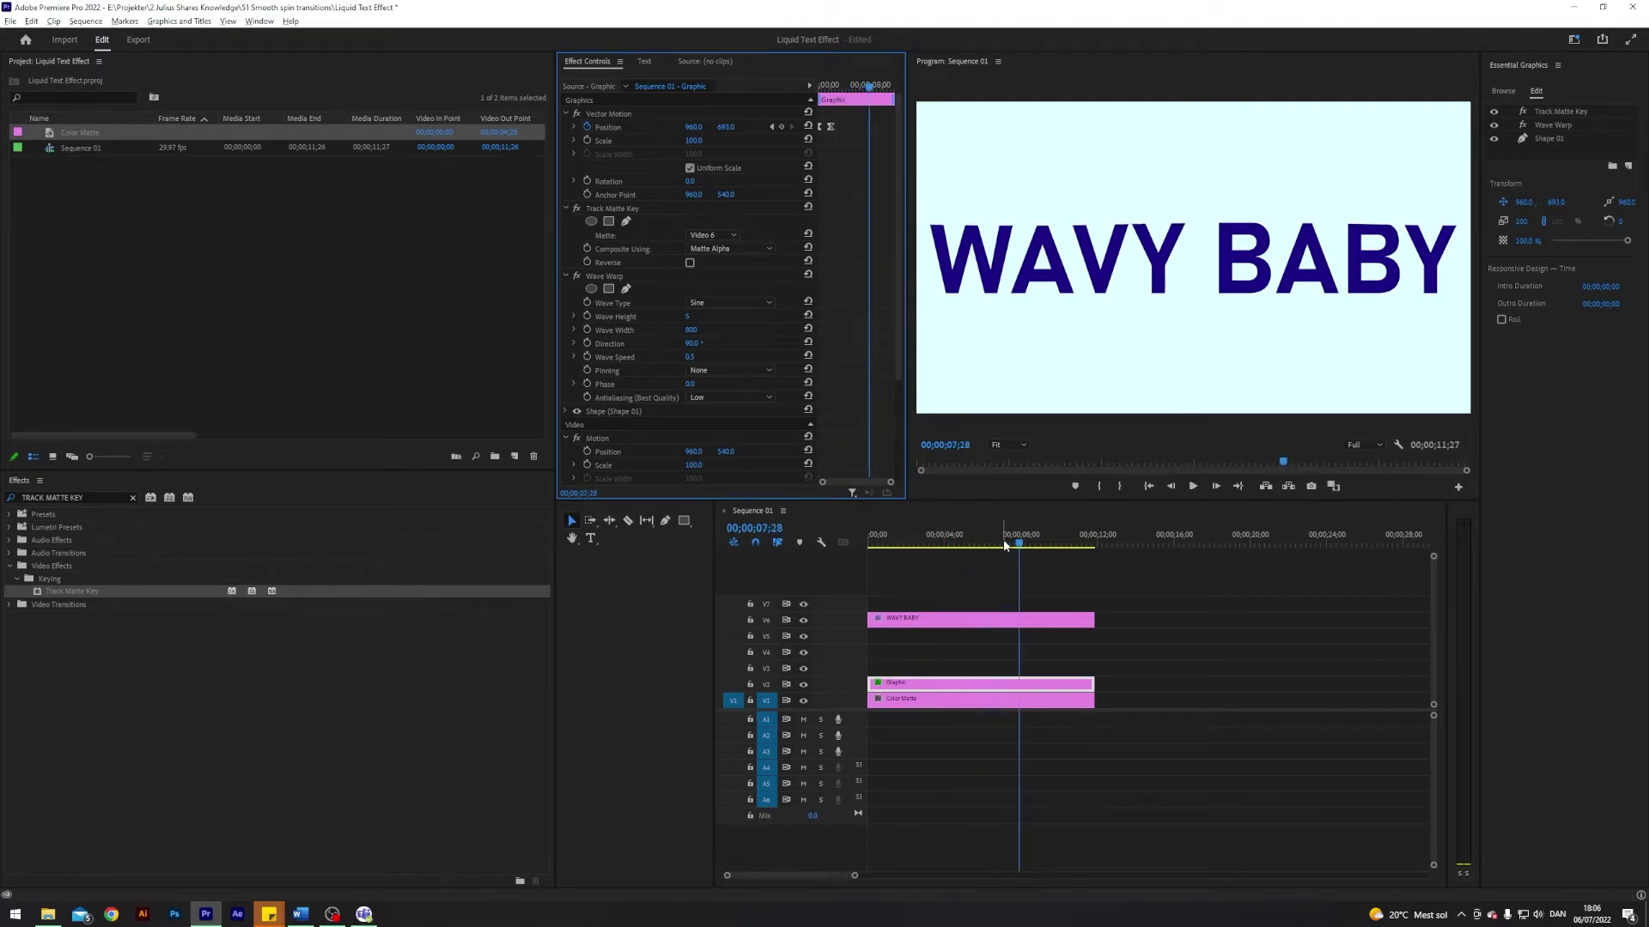
pyautogui.moveTo(1004, 545); pyautogui.dragTo(858, 553)
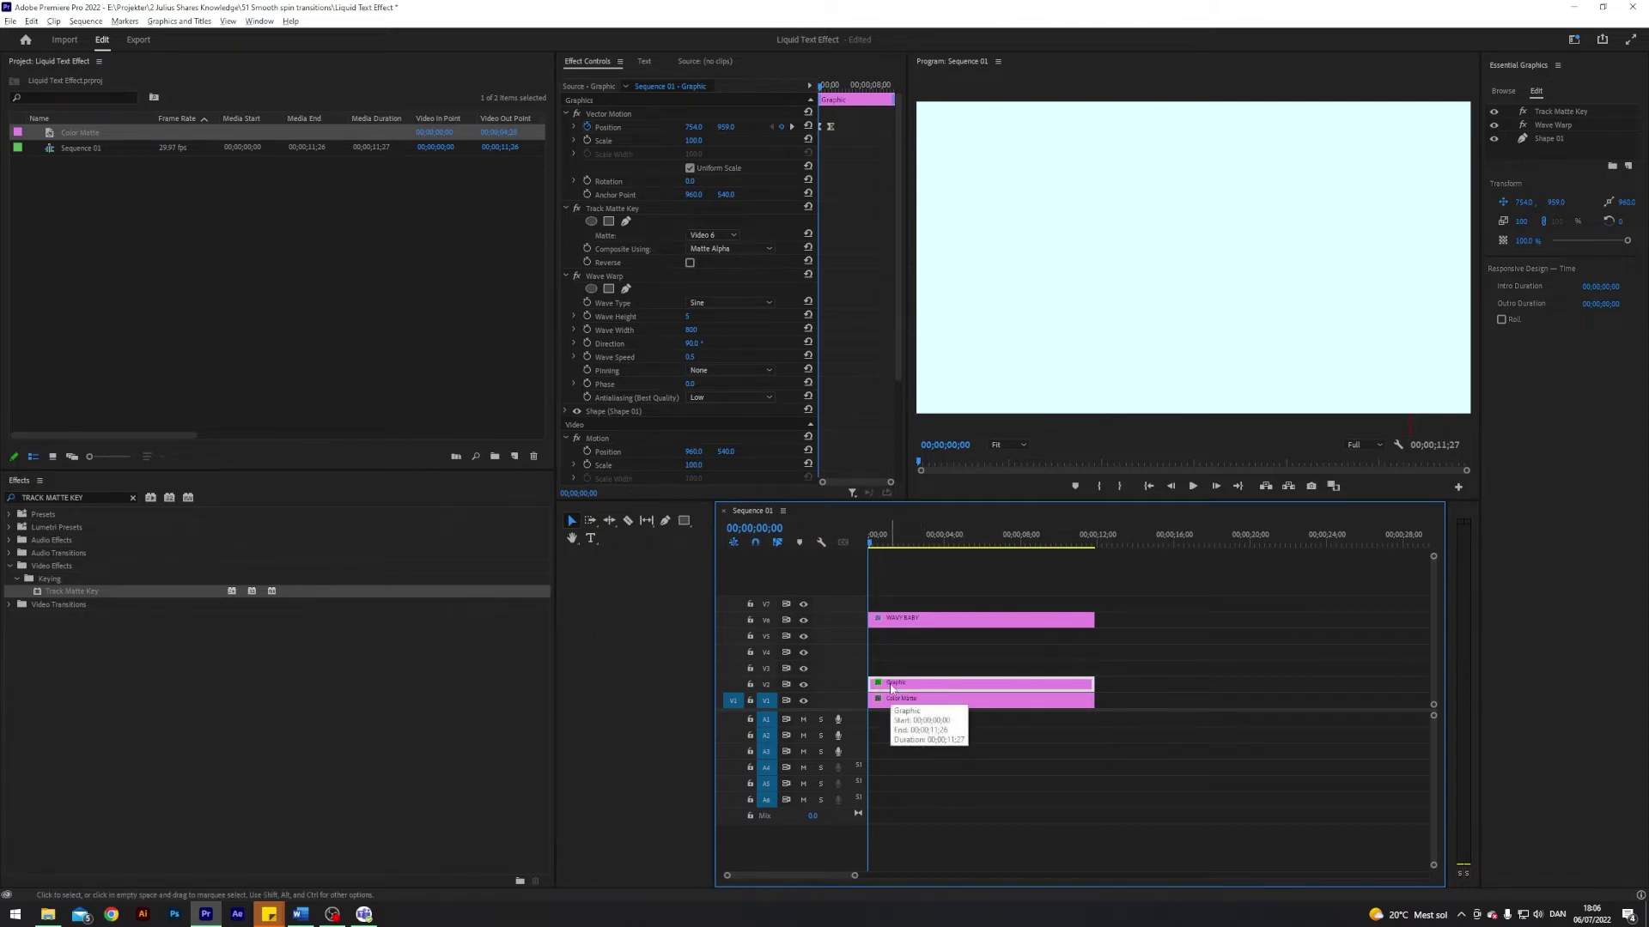
# - Duplicate the wavy rectangle clip onto V3, starting 10 frames later, and preview
pyautogui.moveTo(892, 687); pyautogui.dragTo(880, 671)
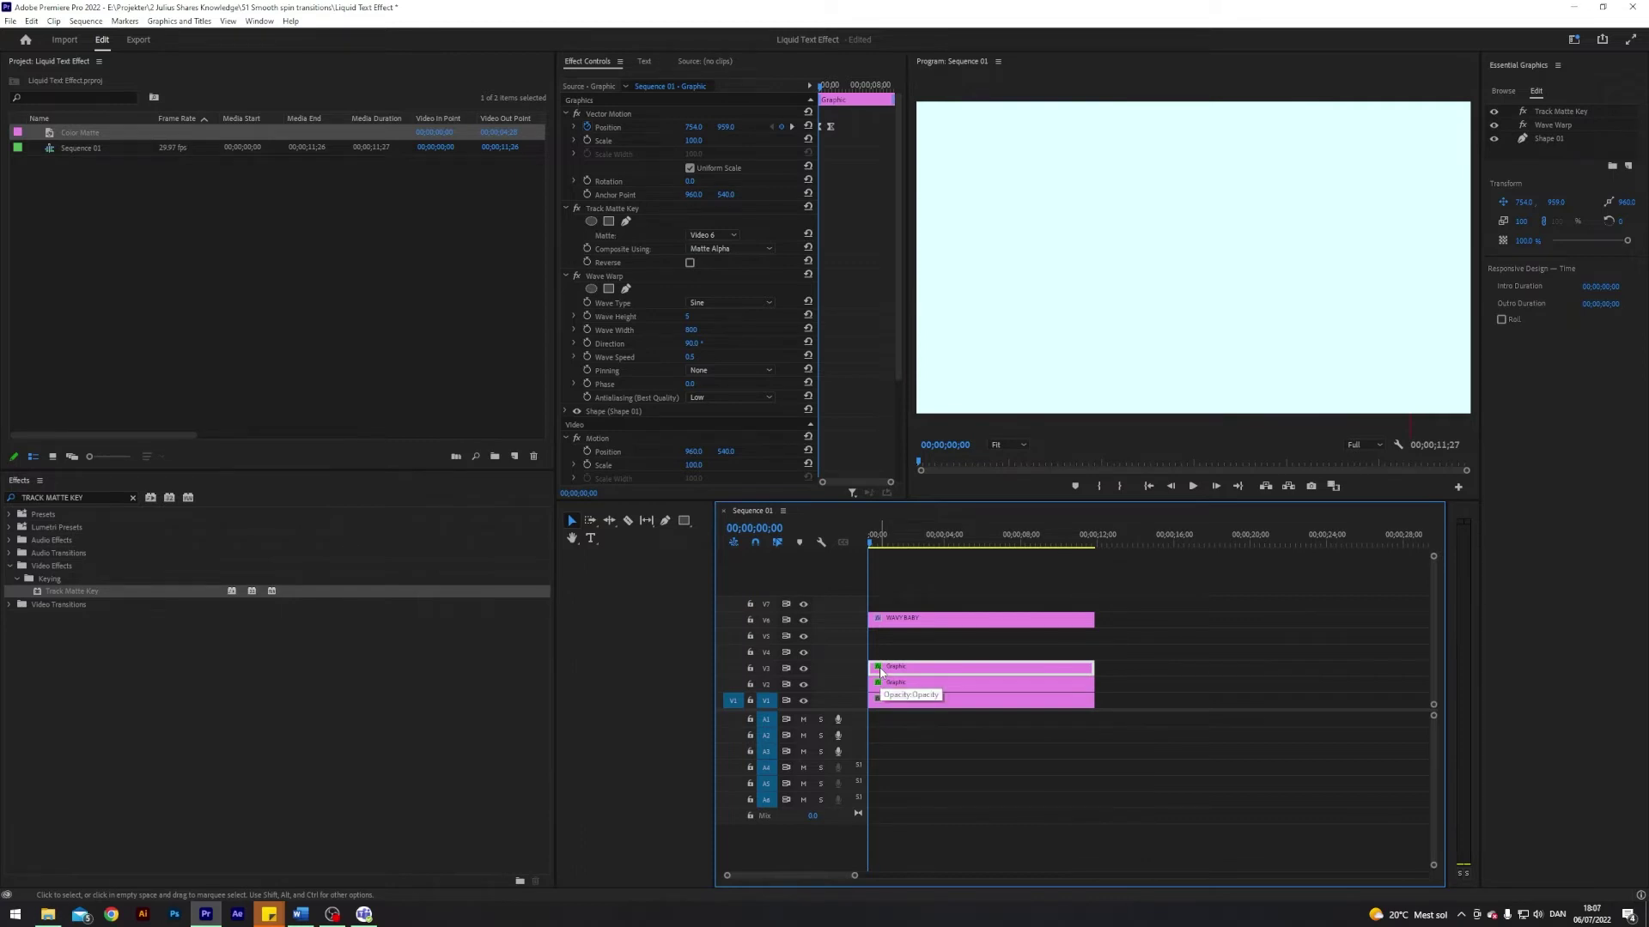
pyautogui.hotkey('shift', 'Right')
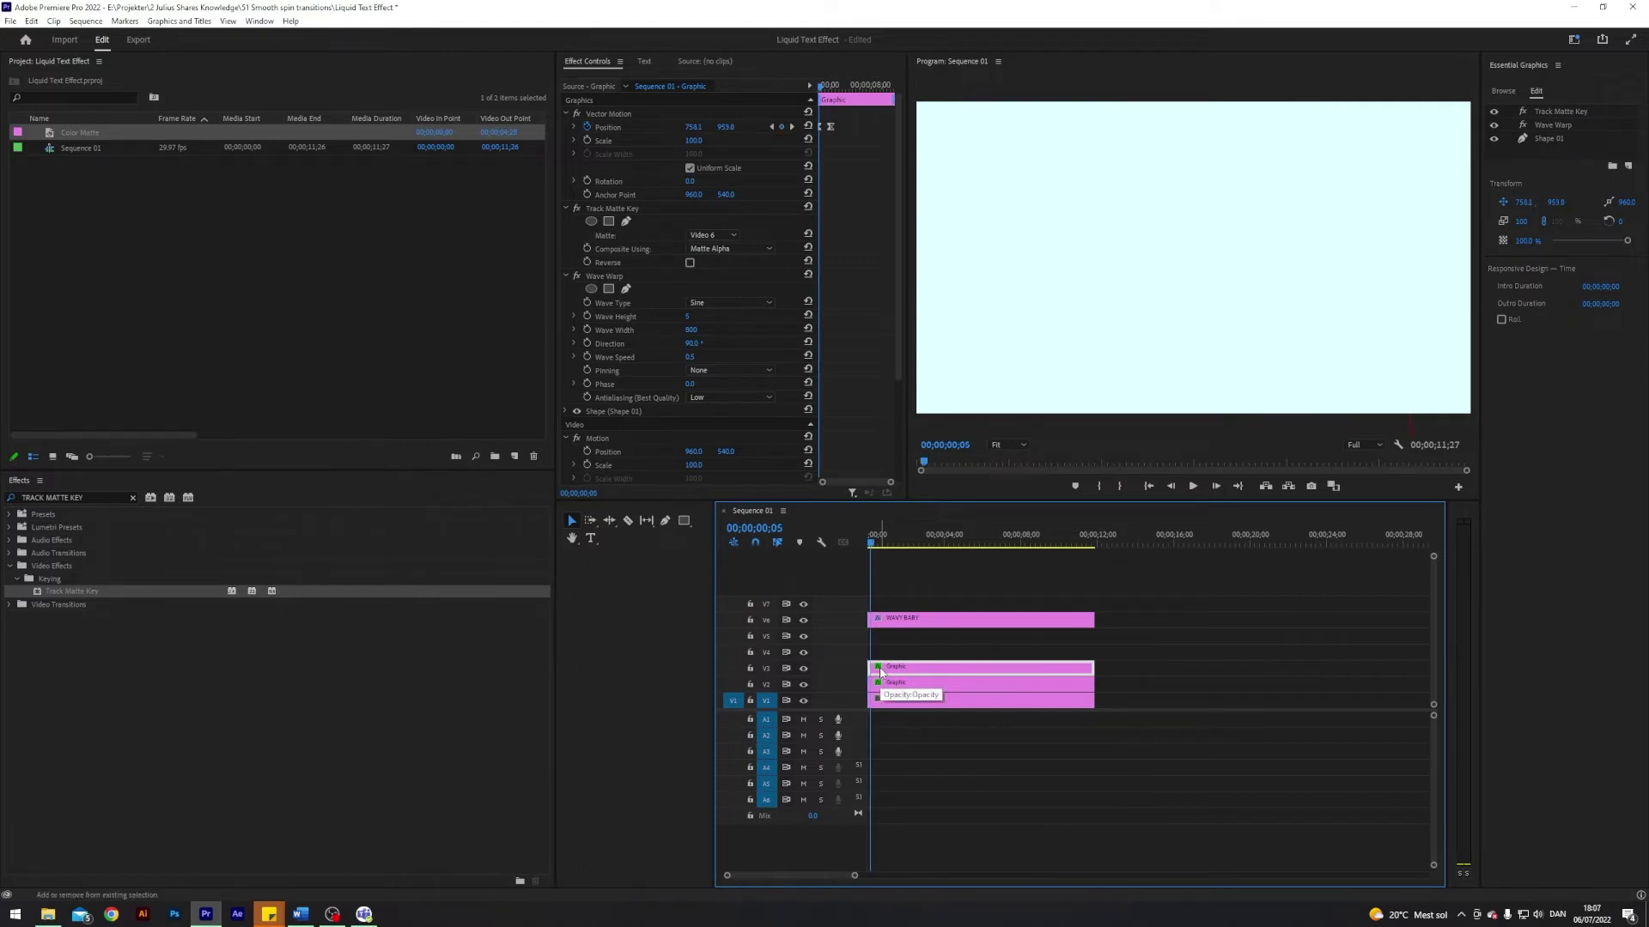
pyautogui.hotkey('shift', 'Right')
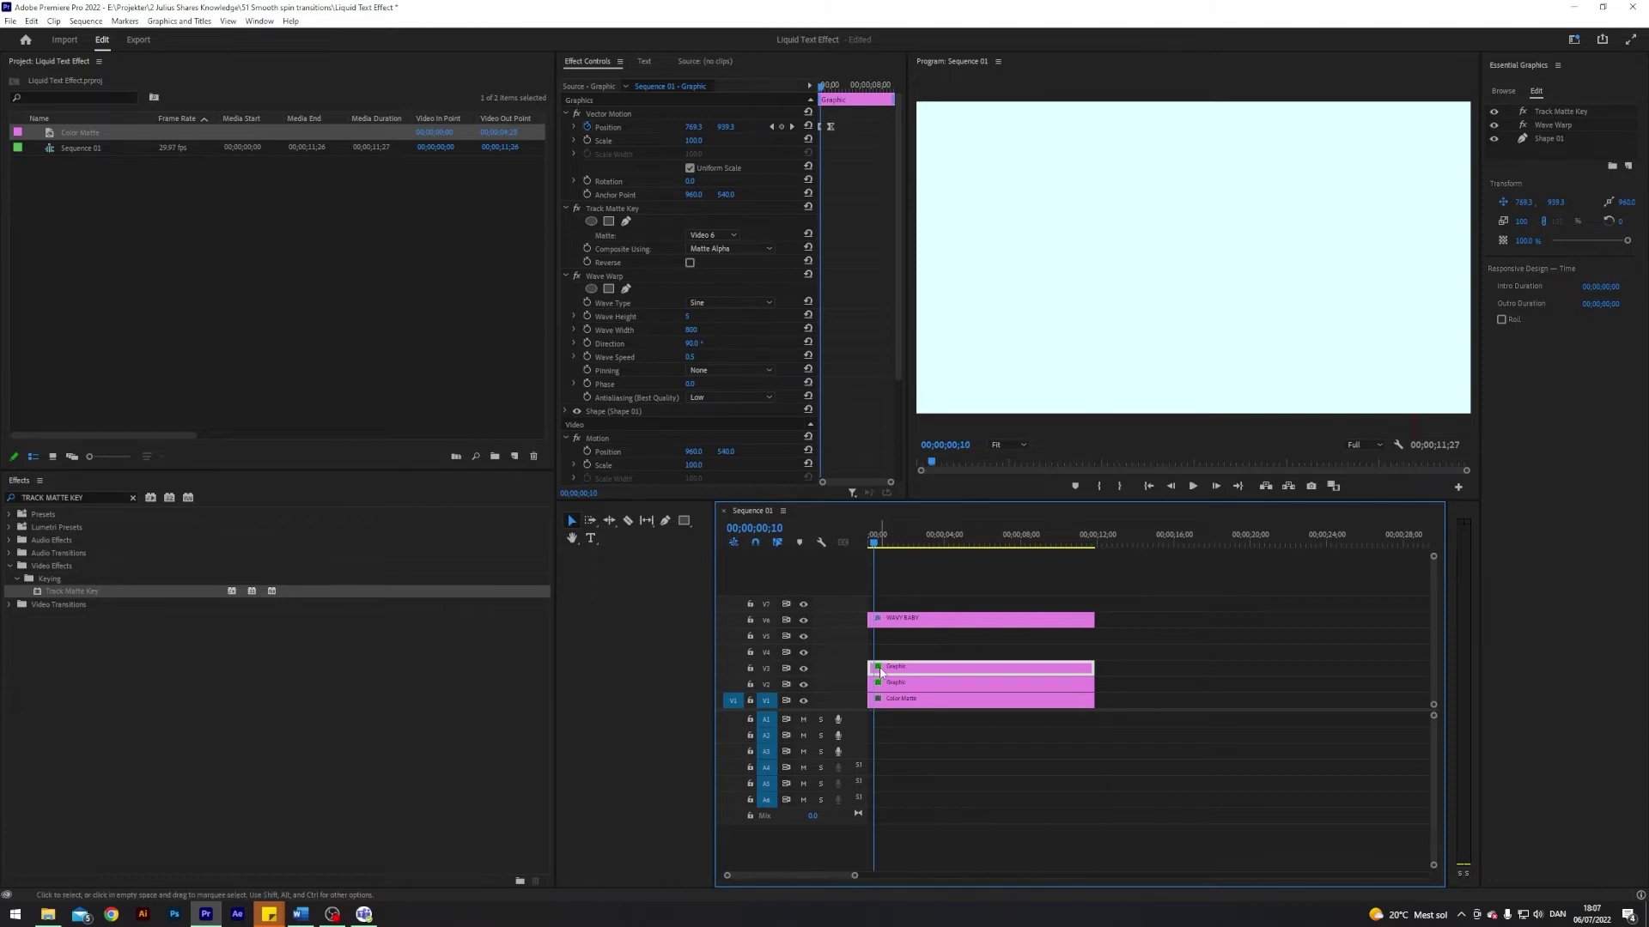
pyautogui.moveTo(883, 674); pyautogui.dragTo(888, 674)
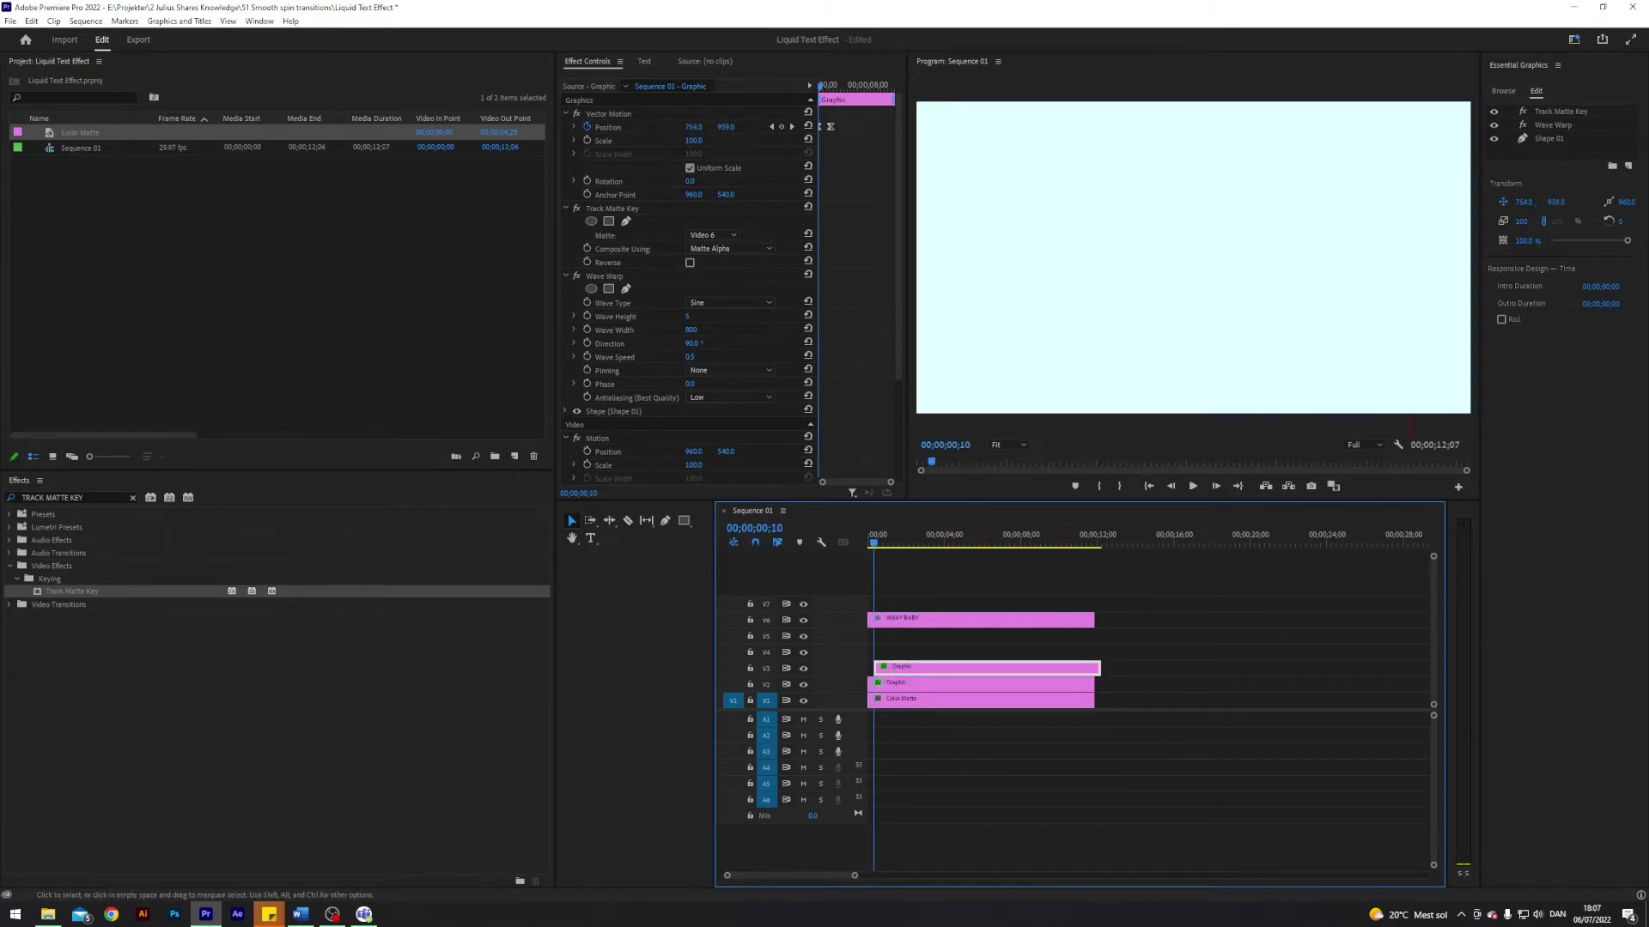
pyautogui.press('space')
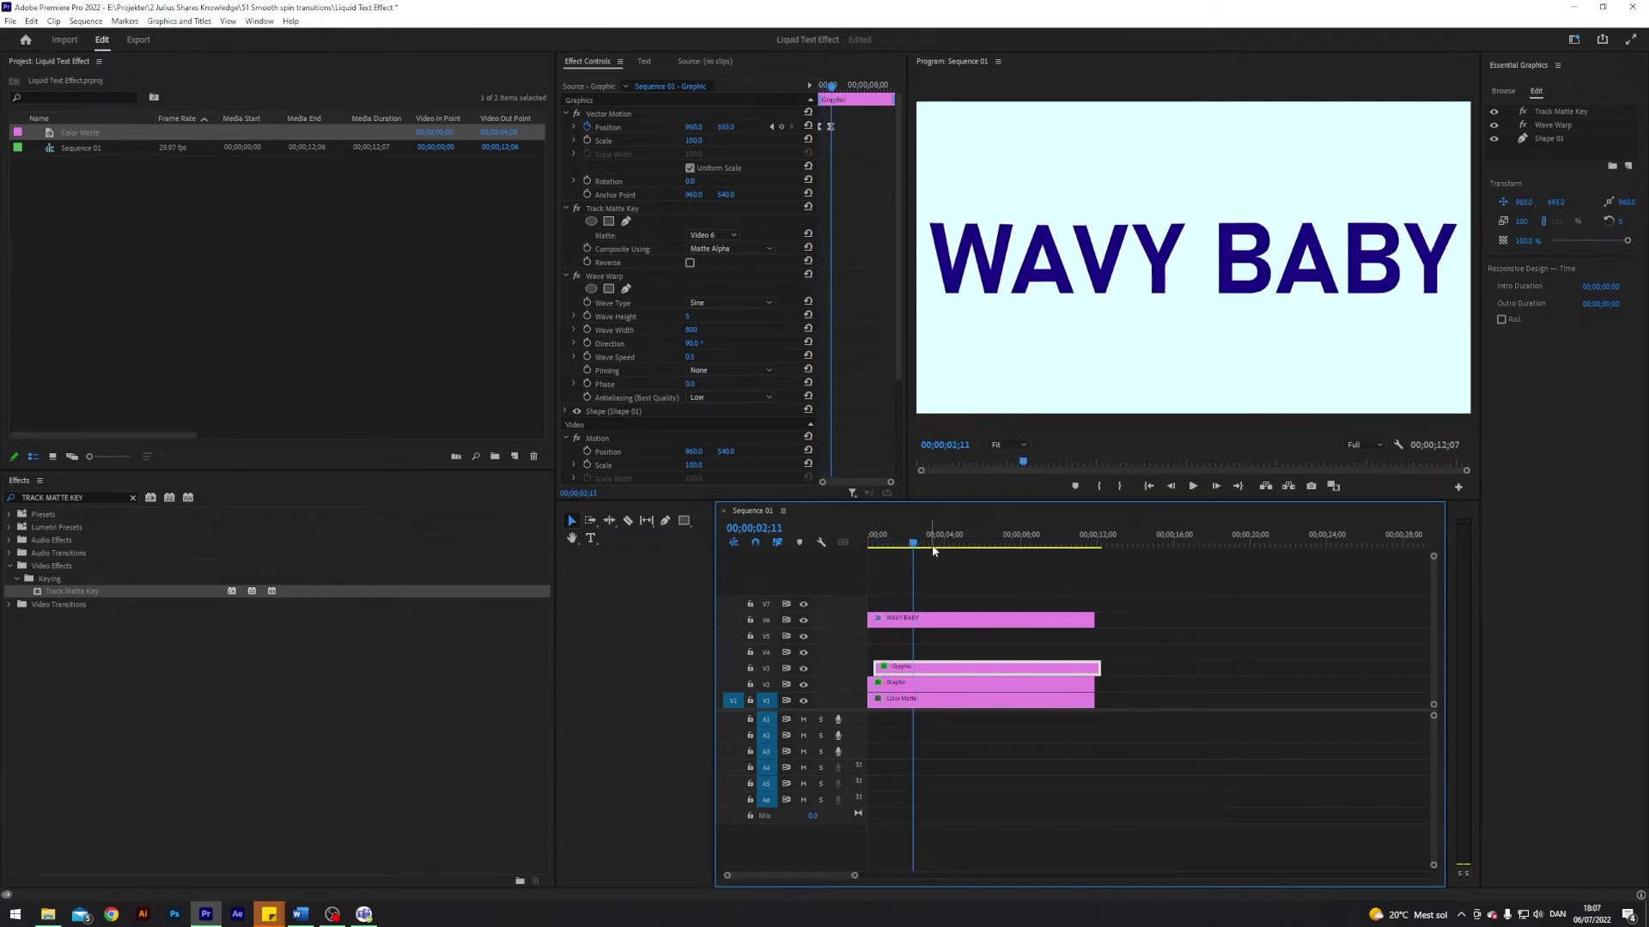
# - Open the copy's Shape 01 fill colour and select its hex value
pyautogui.click(1537, 138)
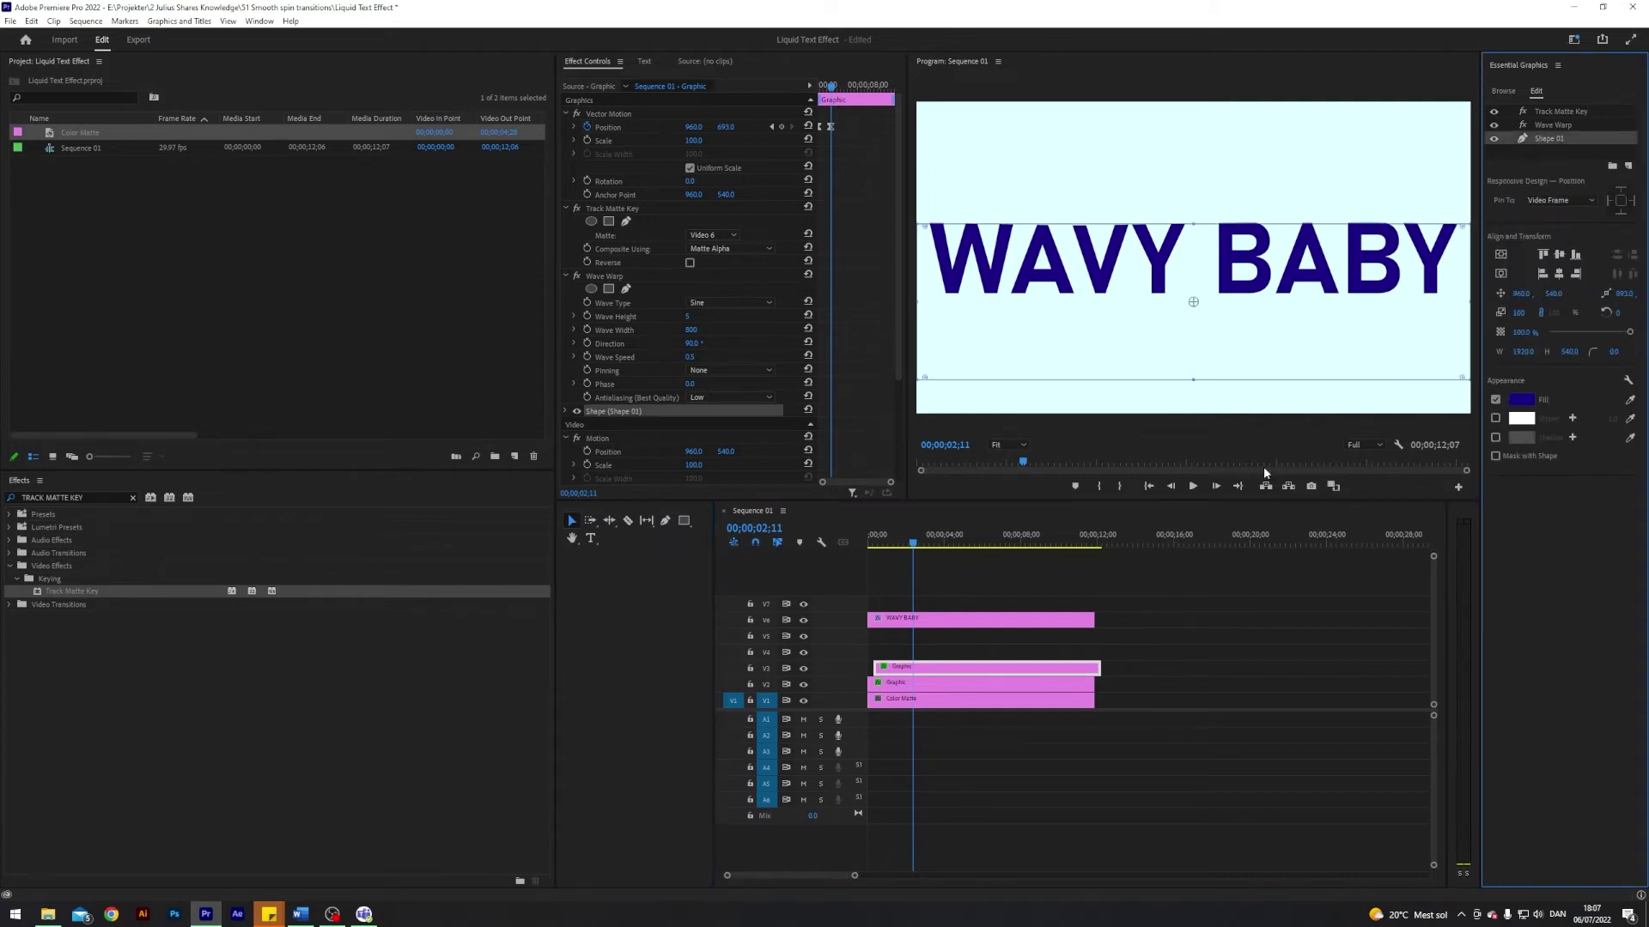
pyautogui.click(1520, 399)
pyautogui.doubleClick(898, 546)
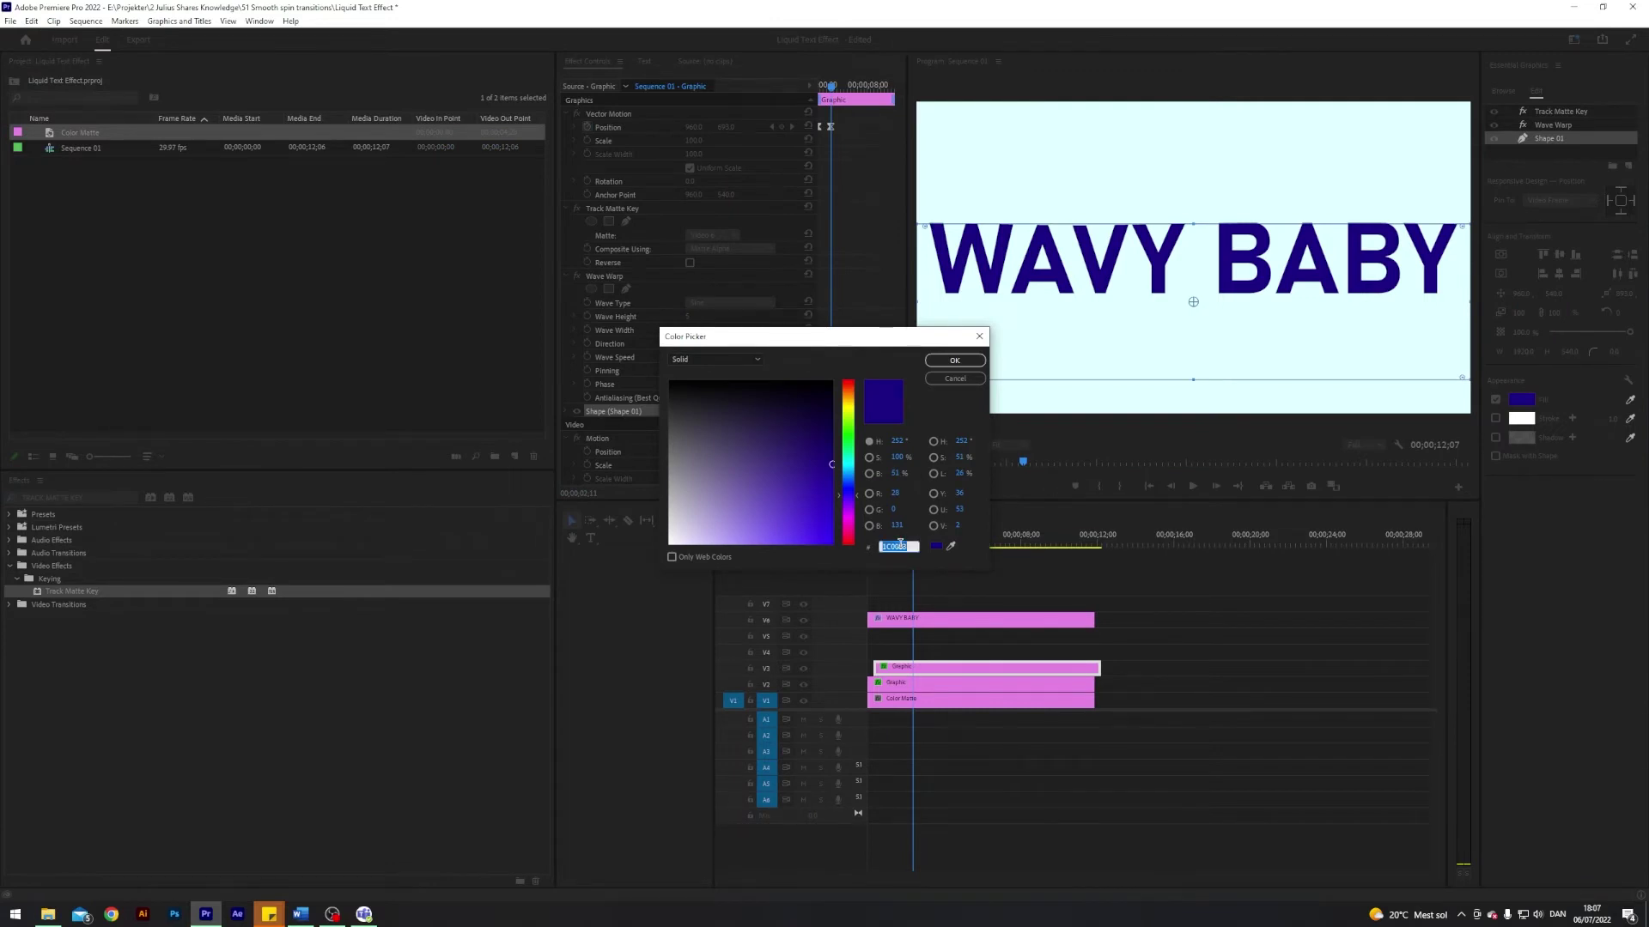
# - Give the duplicate wave a medium-blue fill (hex 00062A6), start position further right, end position lower
pyautogui.write('00062A')
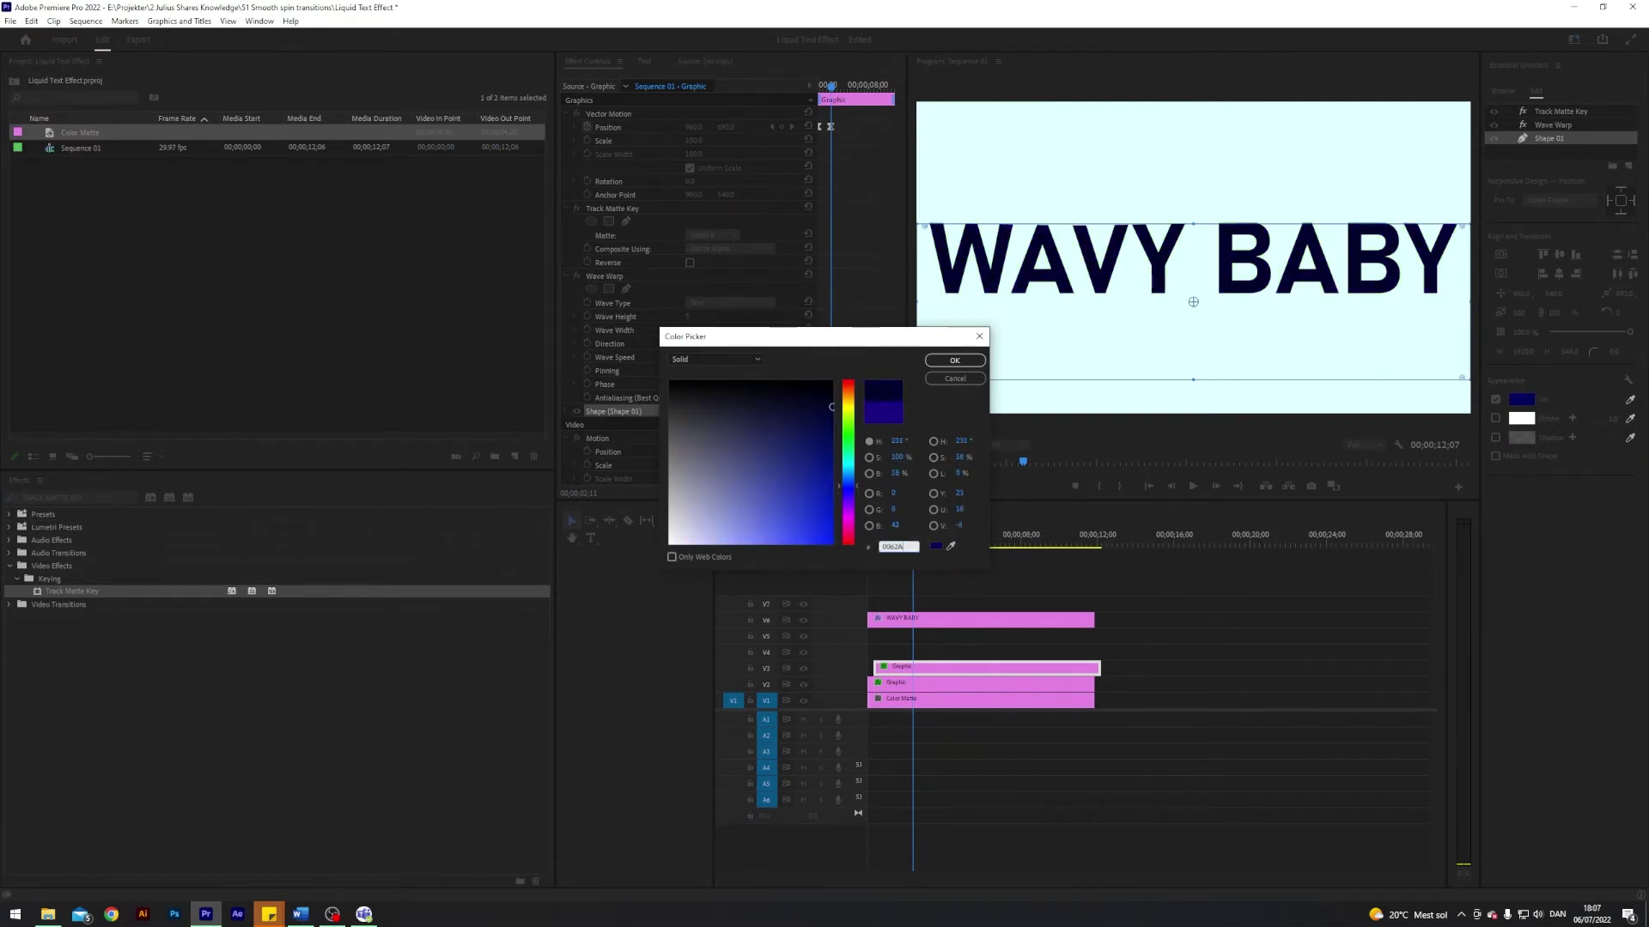
pyautogui.write('6')
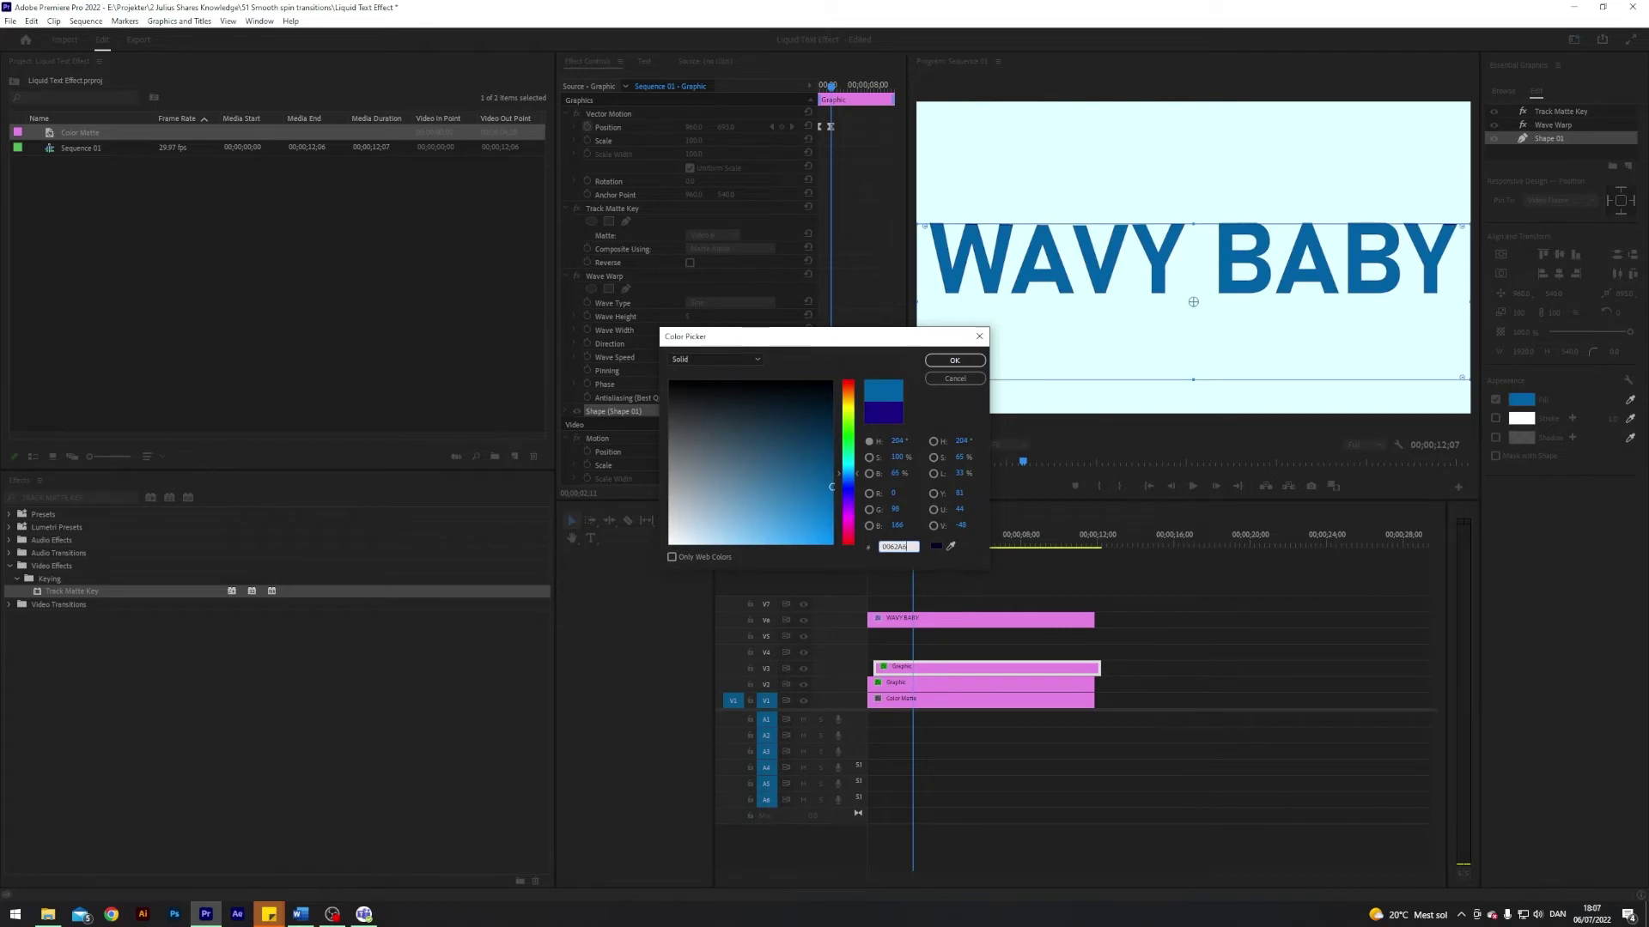
pyautogui.click(949, 361)
pyautogui.click(771, 127)
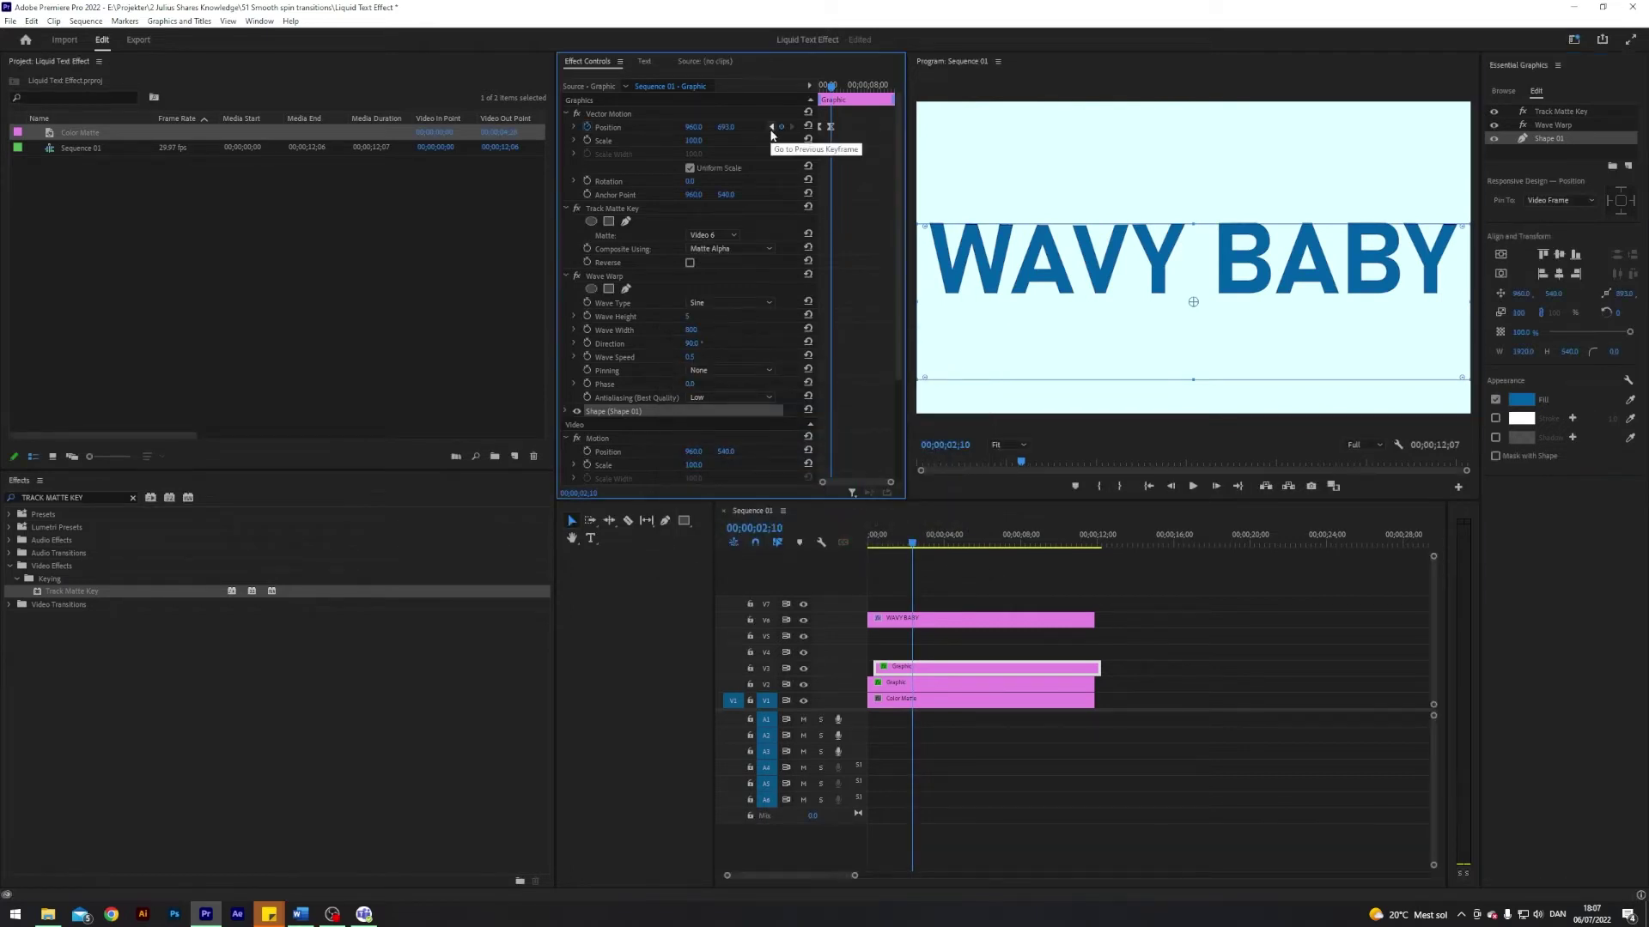
pyautogui.click(771, 127)
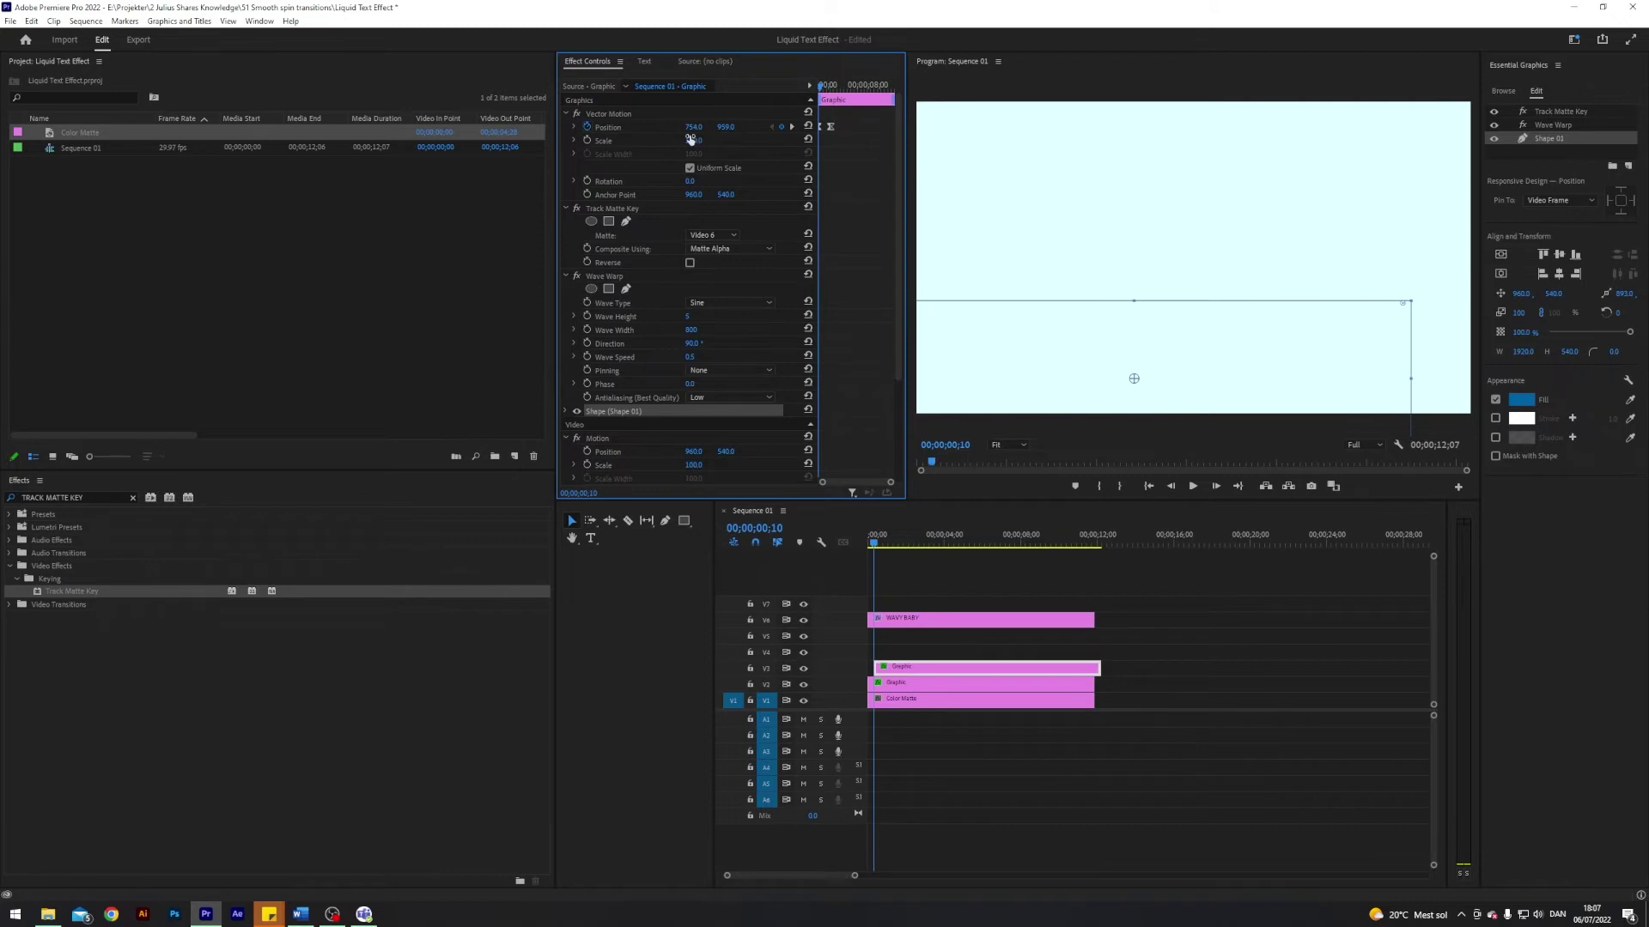
pyautogui.moveTo(694, 127); pyautogui.dragTo(832, 127)
pyautogui.click(789, 127)
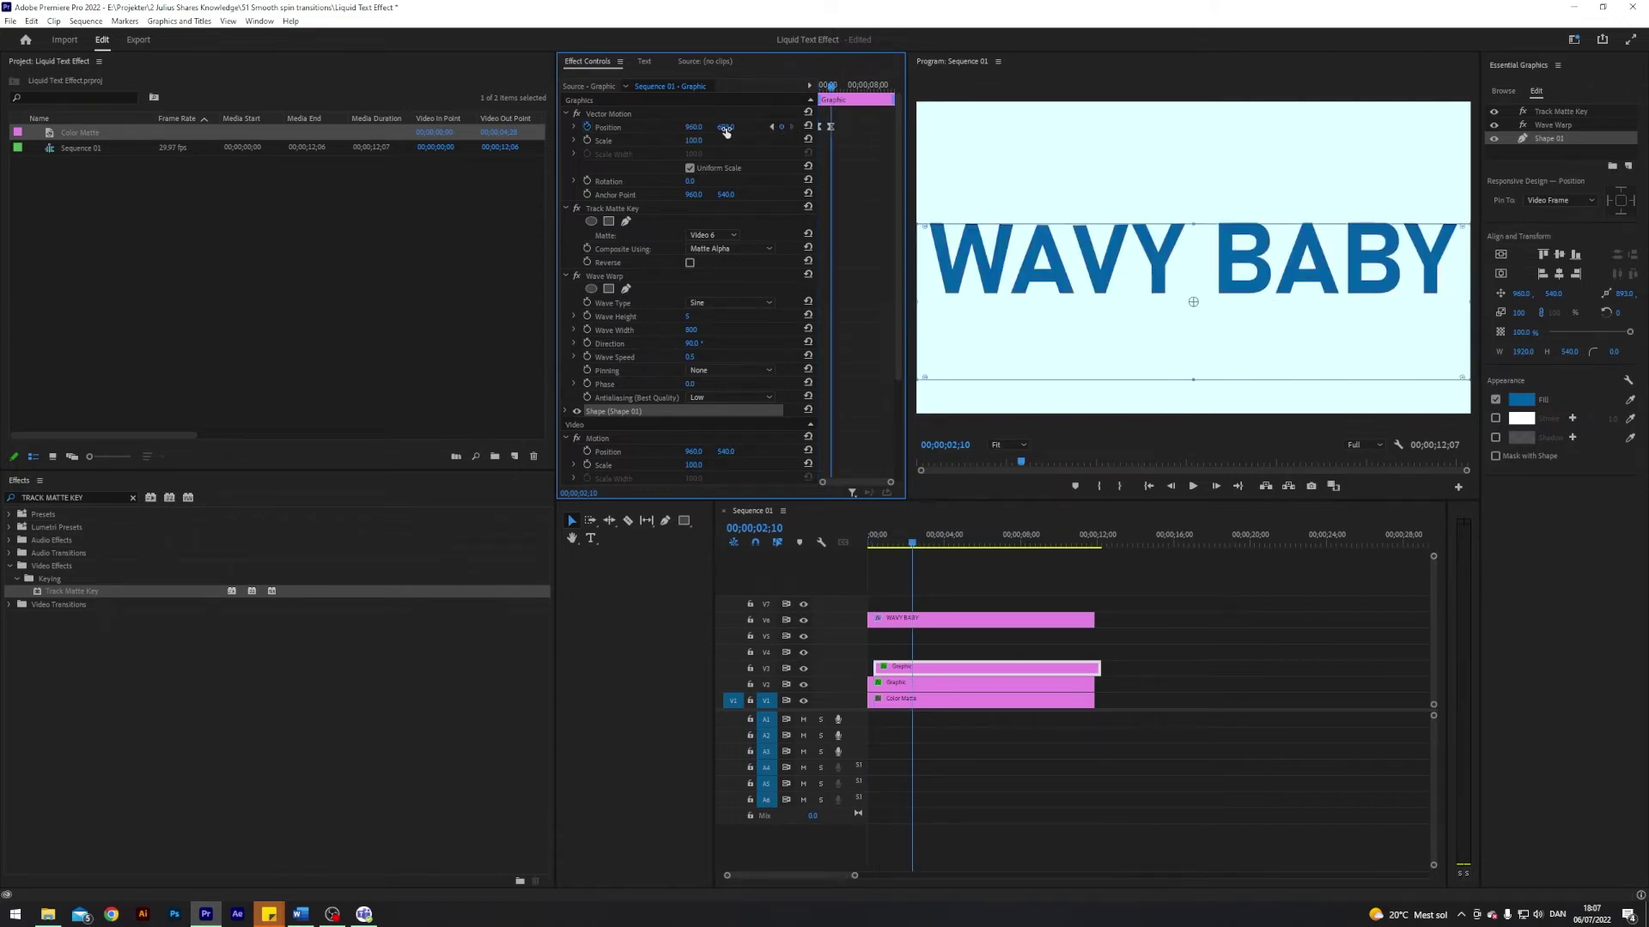
pyautogui.moveTo(726, 127); pyautogui.dragTo(899, 128)
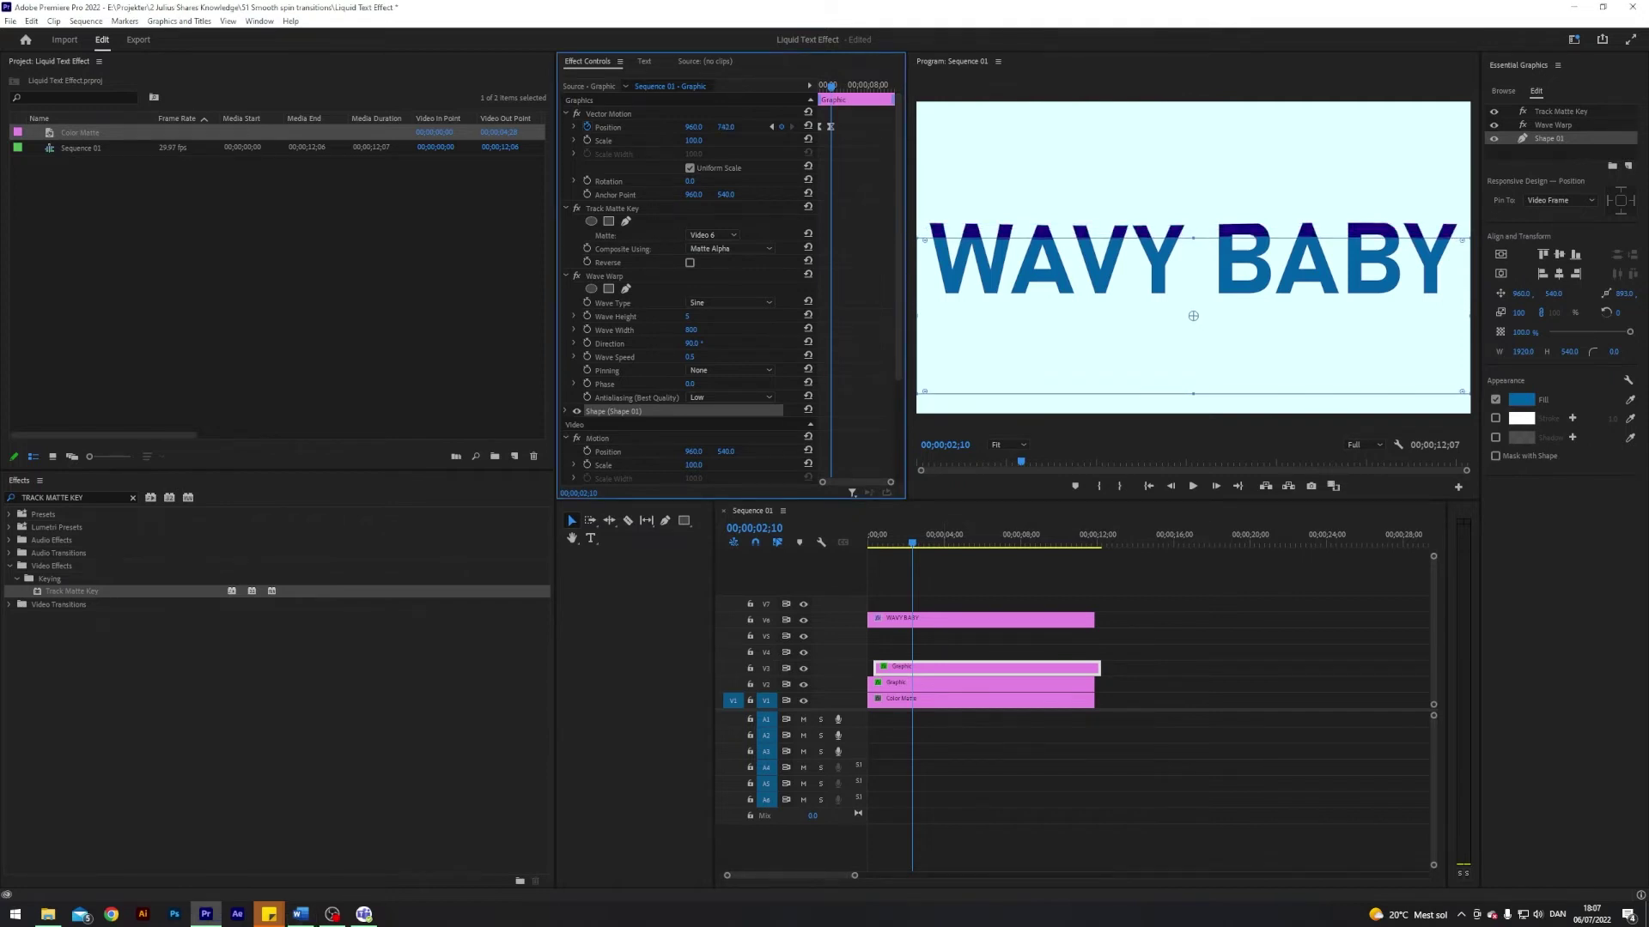
# - Set the duplicate wave's Wave Height to 35 and Wave Speed to 0.4
pyautogui.click(688, 316)
pyautogui.write('35')
pyautogui.press('Return')
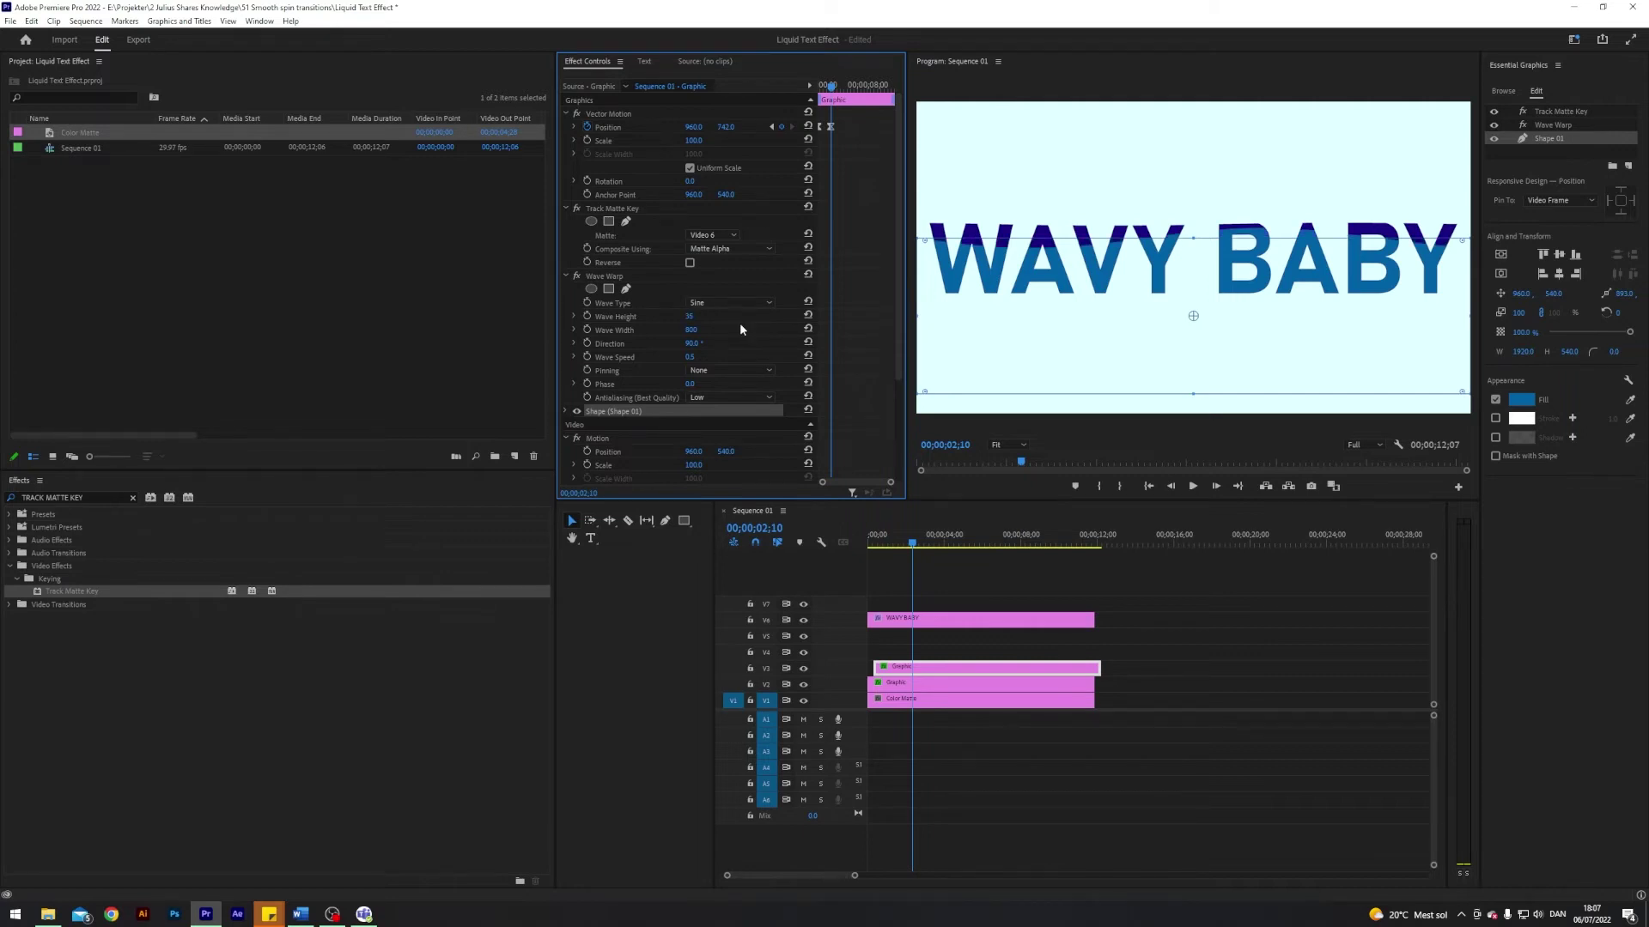
pyautogui.click(691, 357)
pyautogui.write('0.4')
pyautogui.press('Return')
pyautogui.click(867, 540)
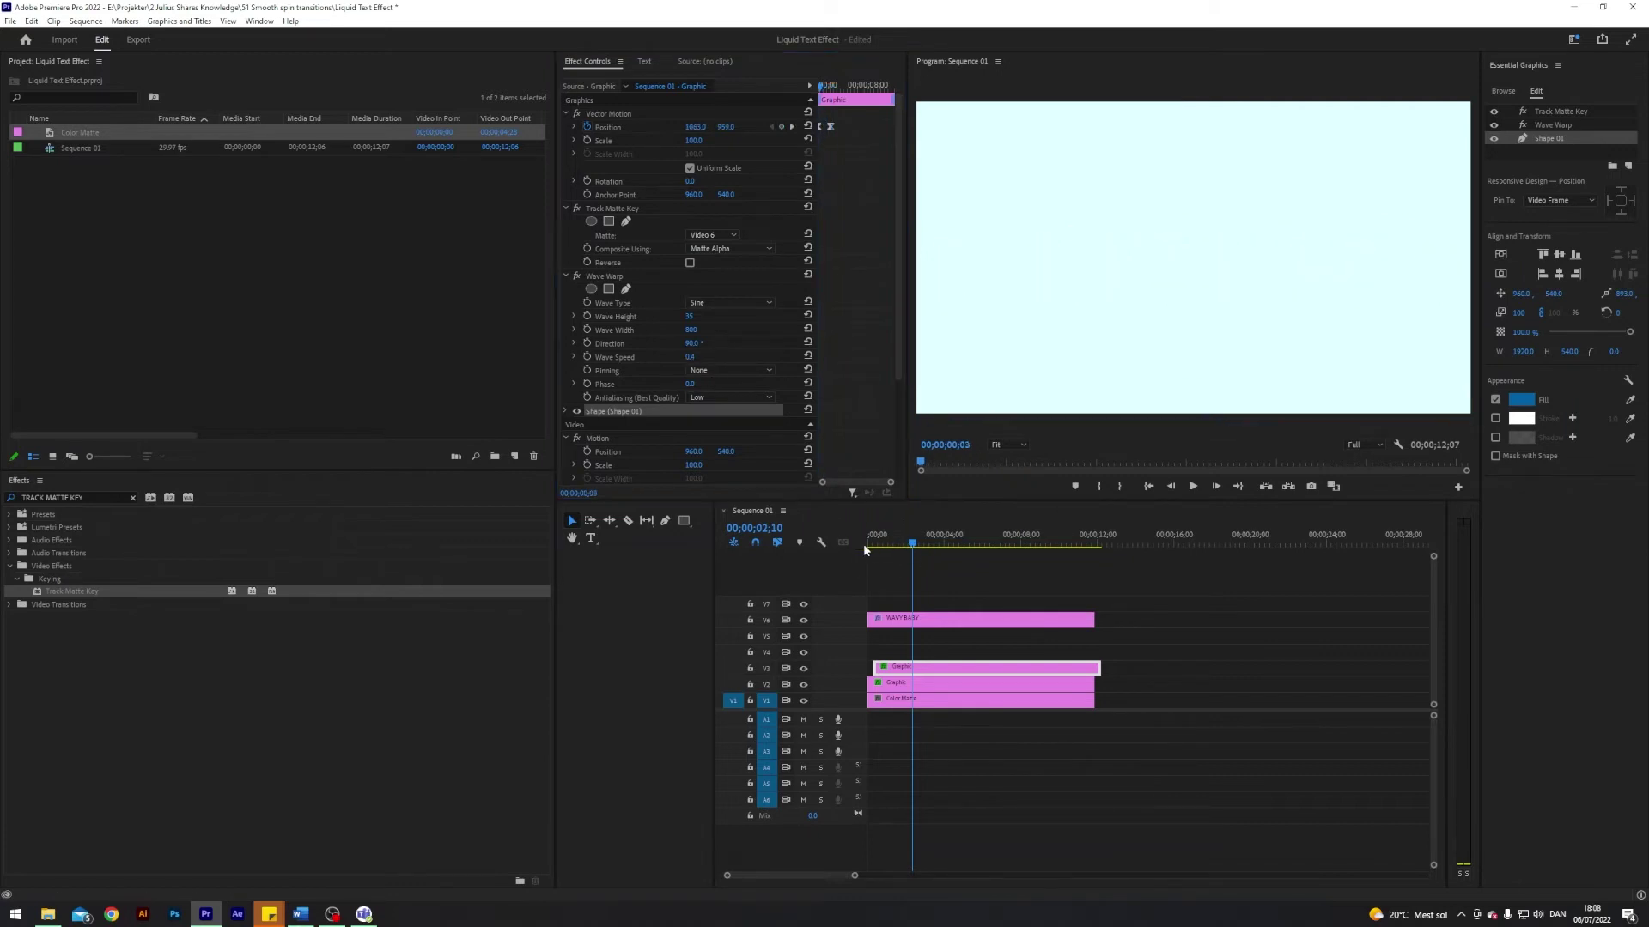
# - Preview the waves, then copy the V3 wave clip onto V4, starting ten frames later
pyautogui.click(913, 573)
pyautogui.press('space')
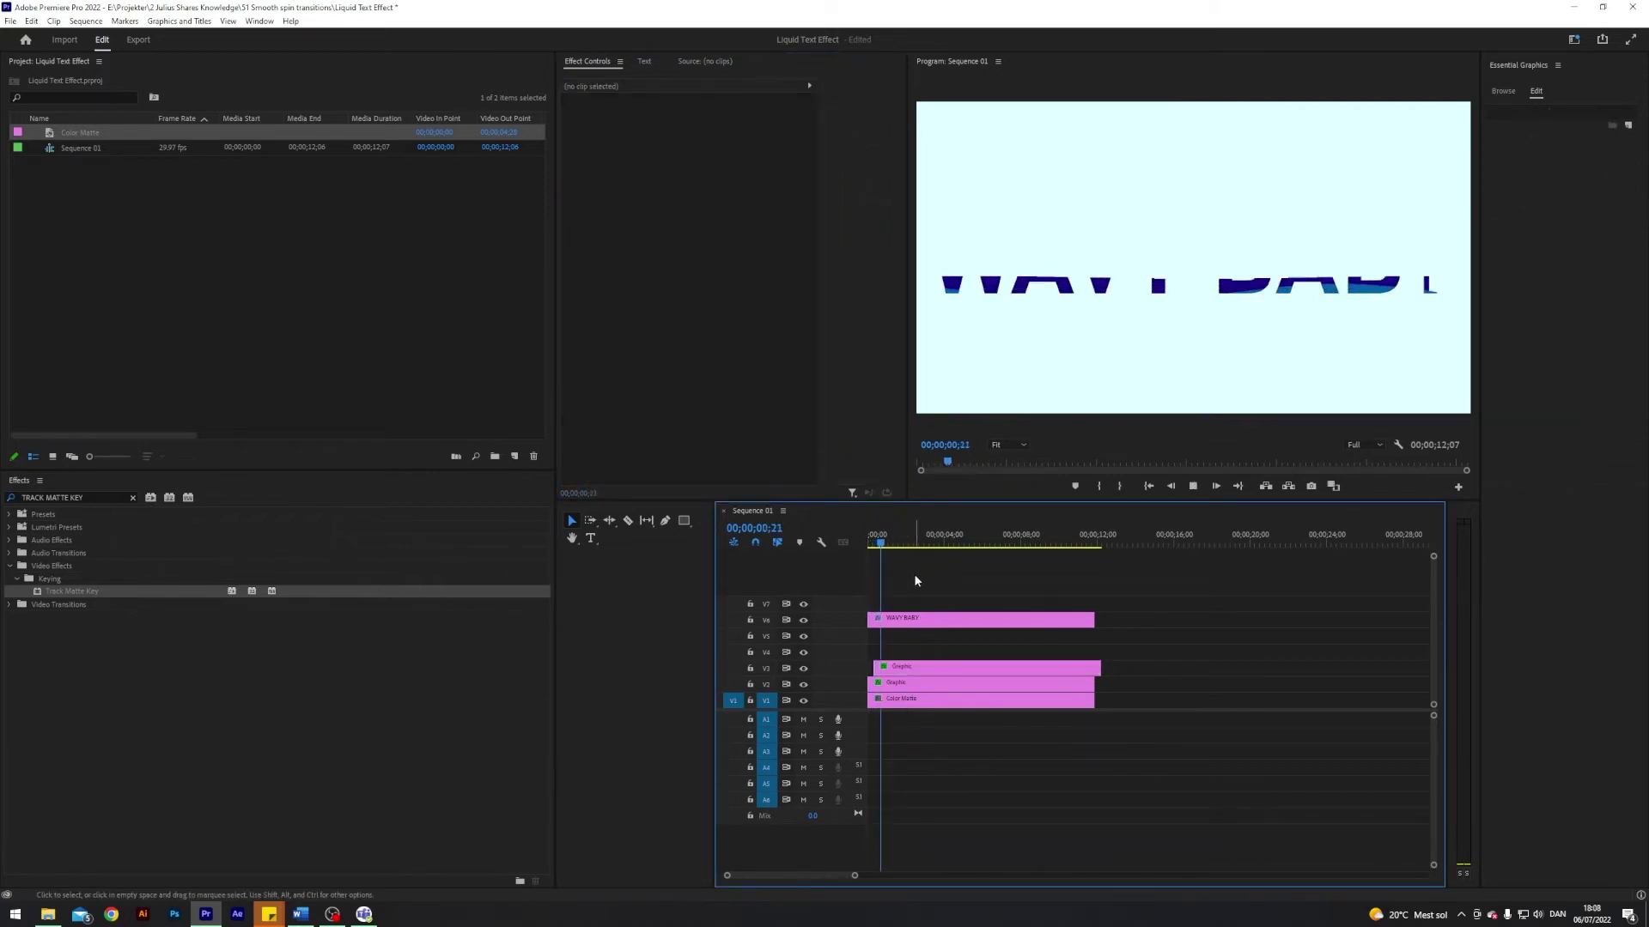
pyautogui.press('space')
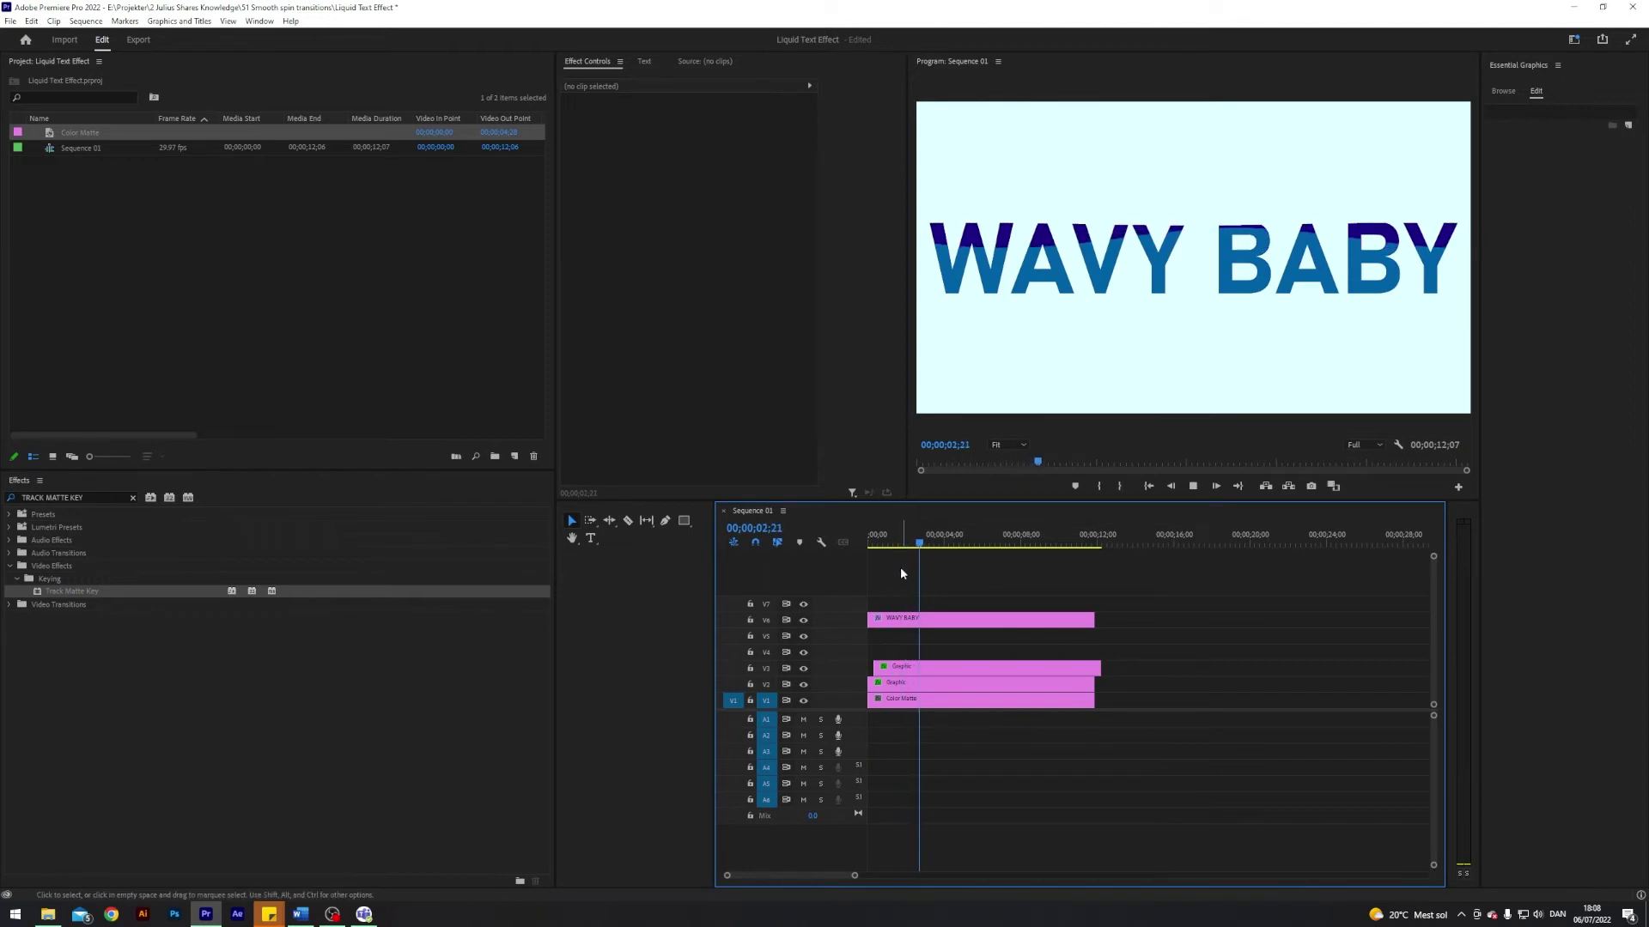
pyautogui.click(903, 668)
pyautogui.press('Up')
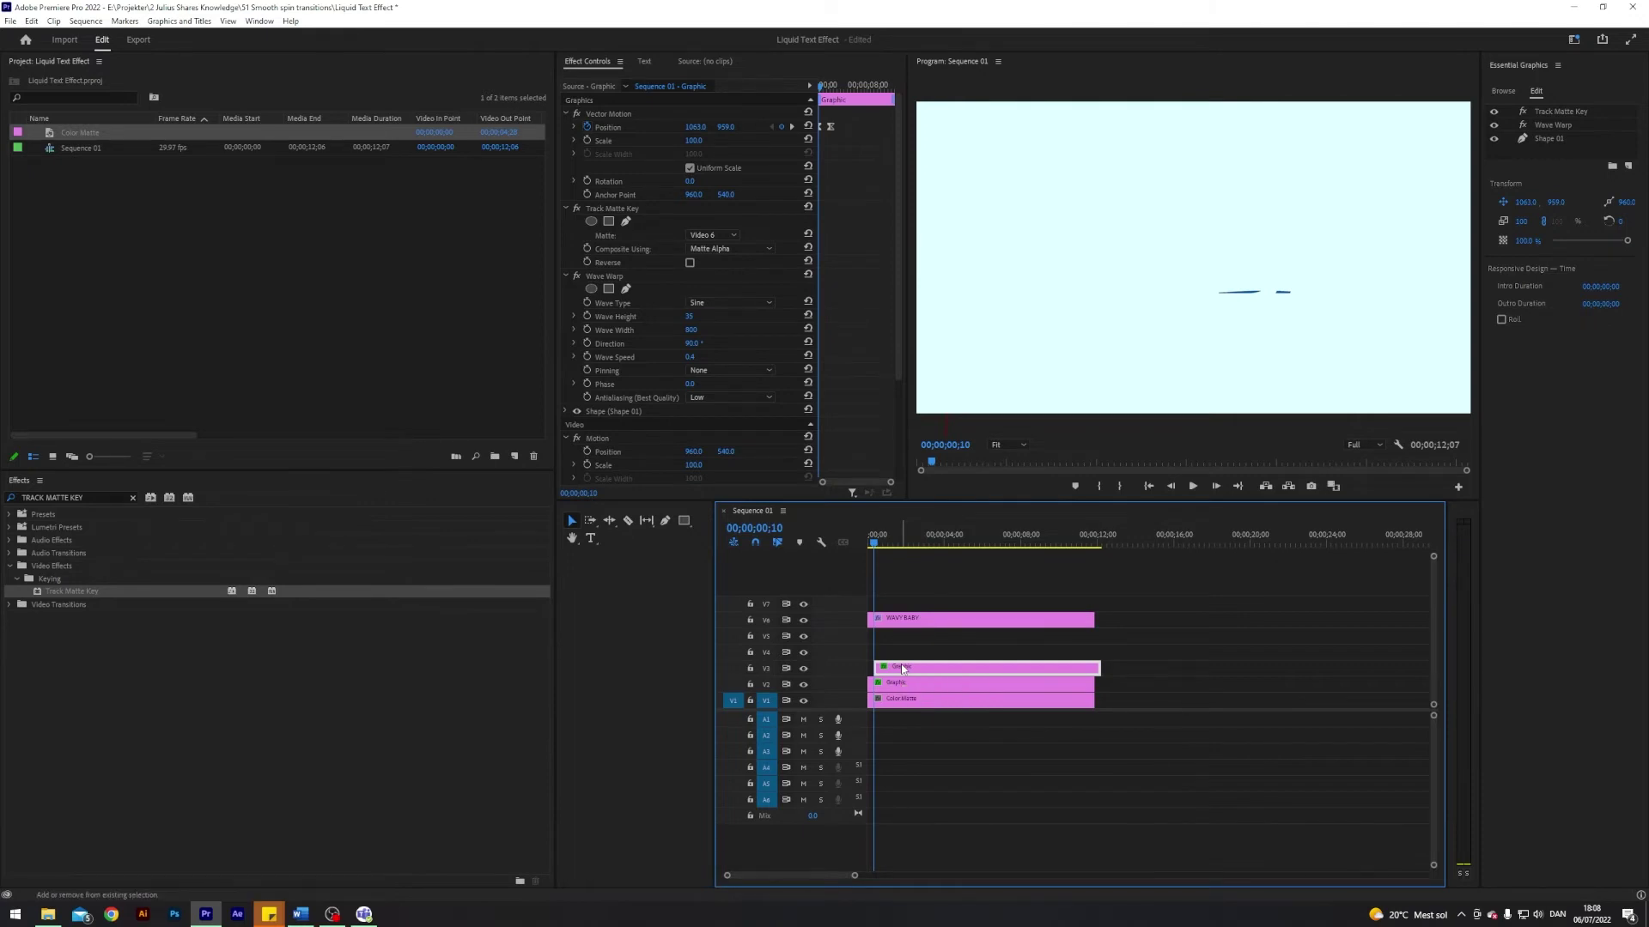
pyautogui.hotkey('shift', 'Right')
pyautogui.hotkey('shift', 'Right')
pyautogui.moveTo(907, 669); pyautogui.dragTo(896, 658)
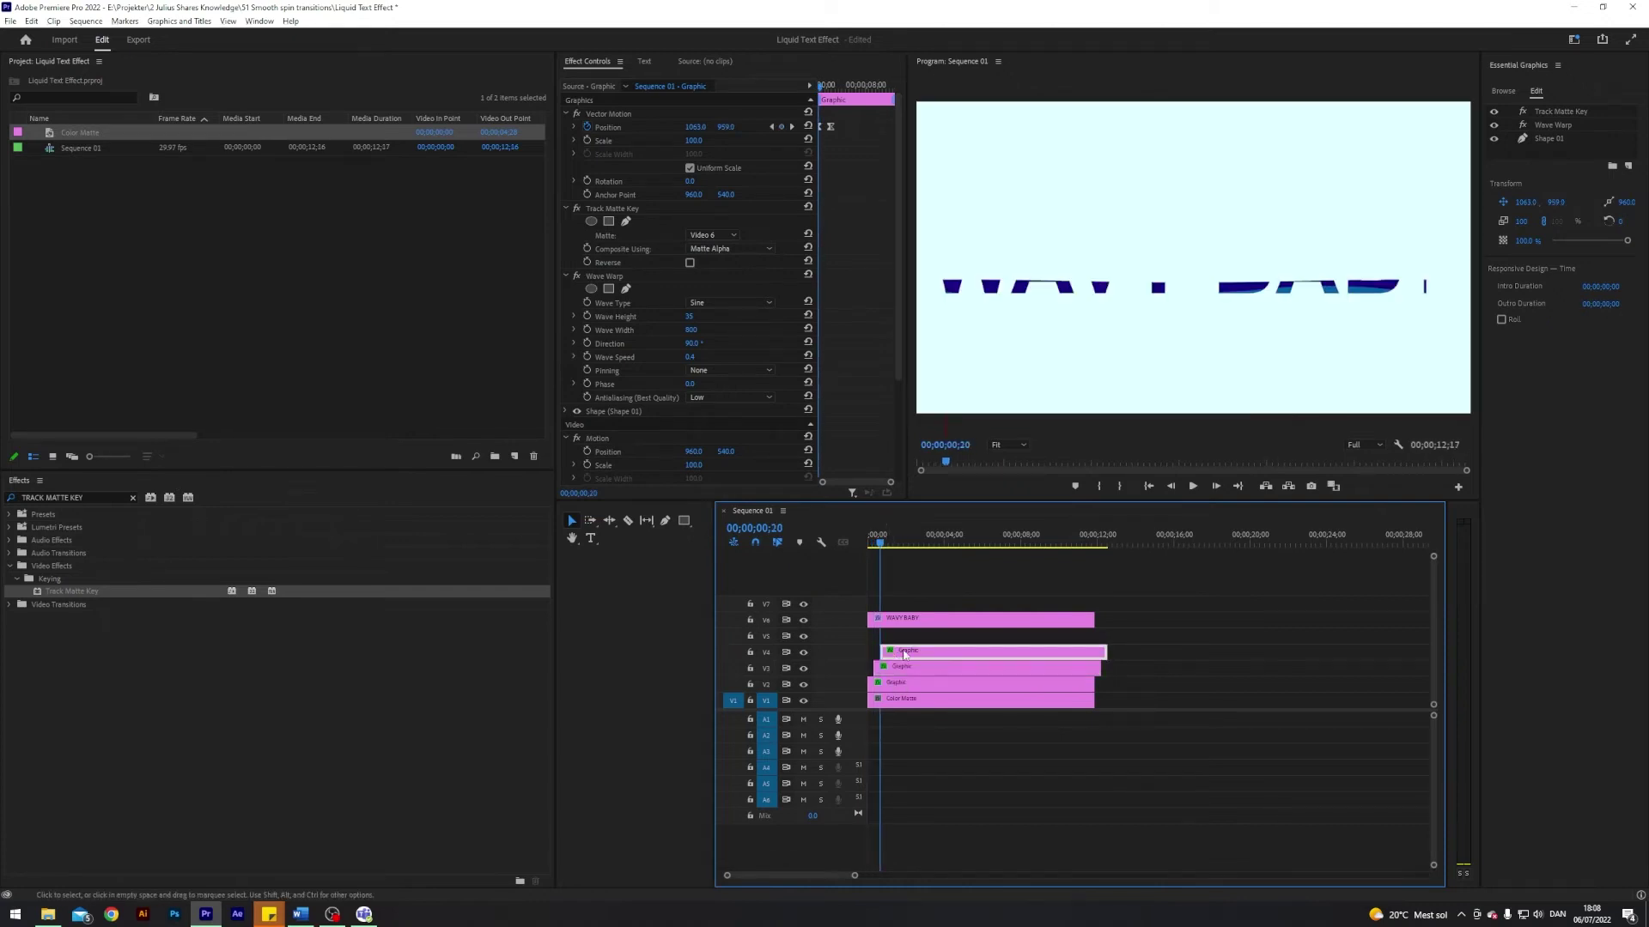
# - Give the V4 wave copy's rectangle a sky-blue fill, hex 41c3ff
pyautogui.click(1552, 137)
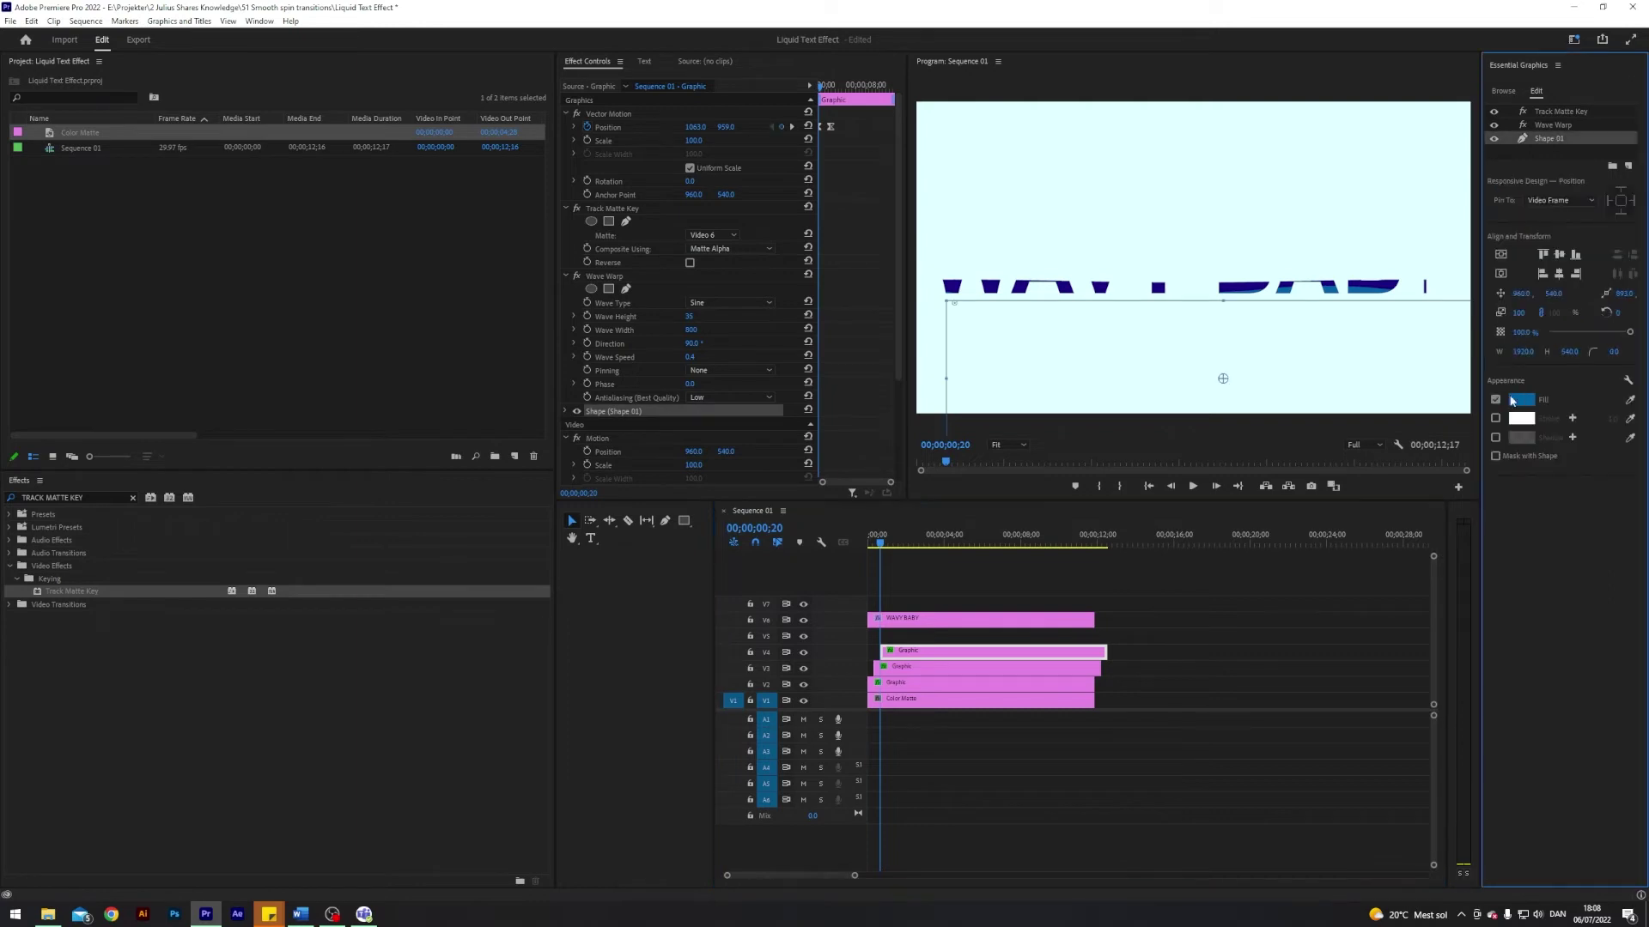
pyautogui.click(1520, 400)
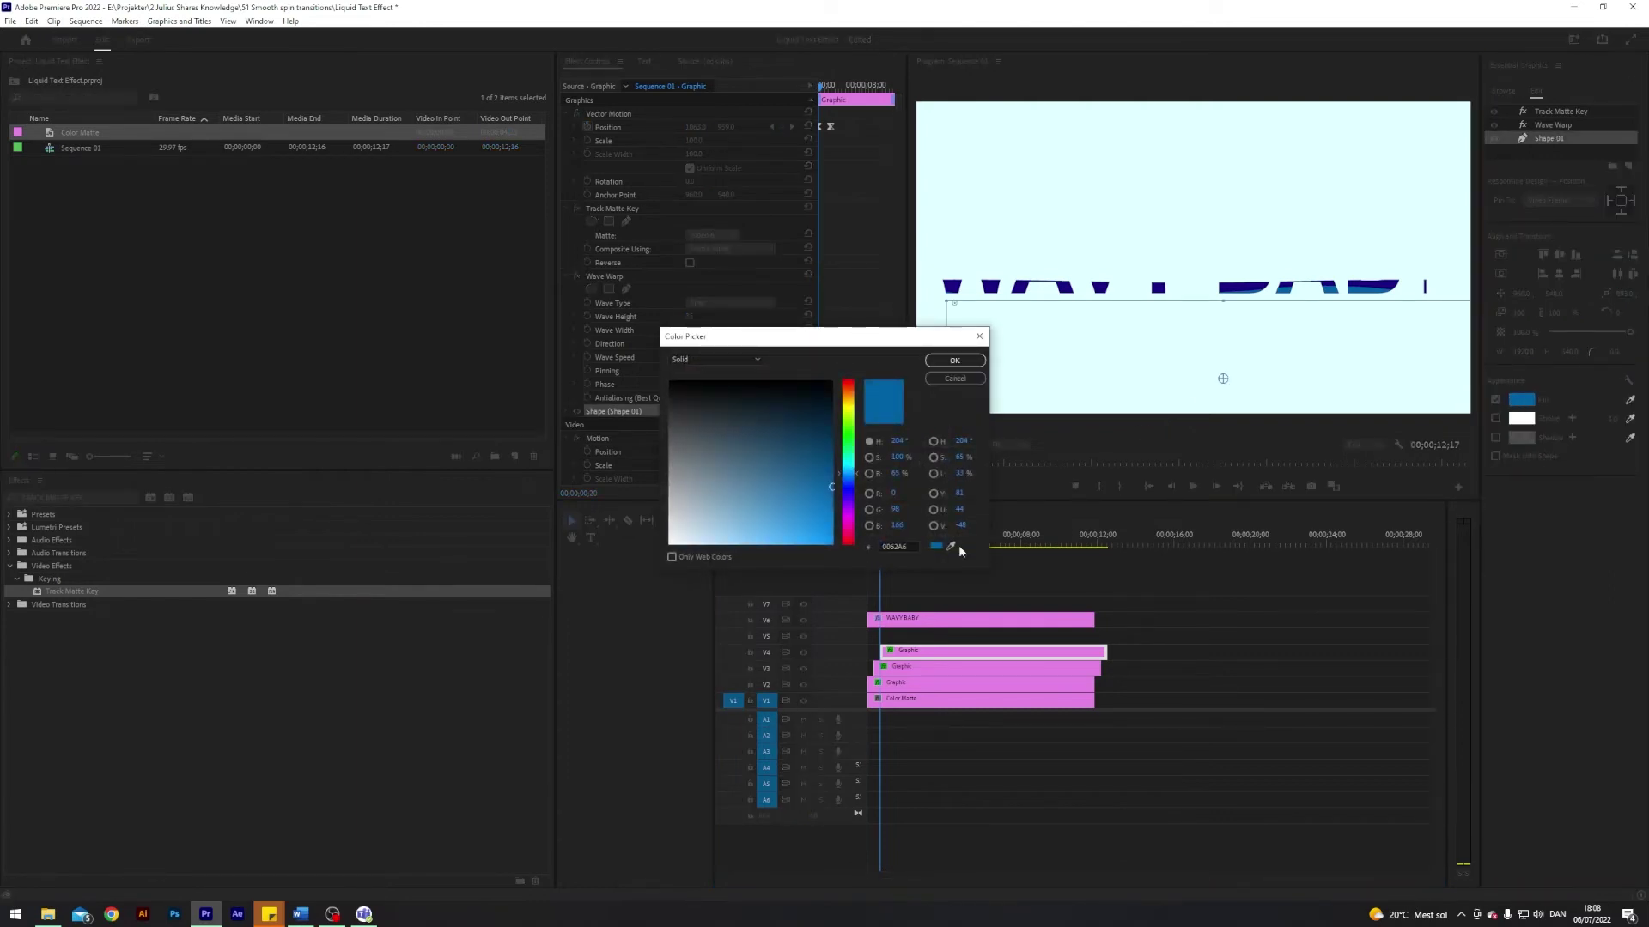
pyautogui.doubleClick(907, 546)
pyautogui.write('41c')
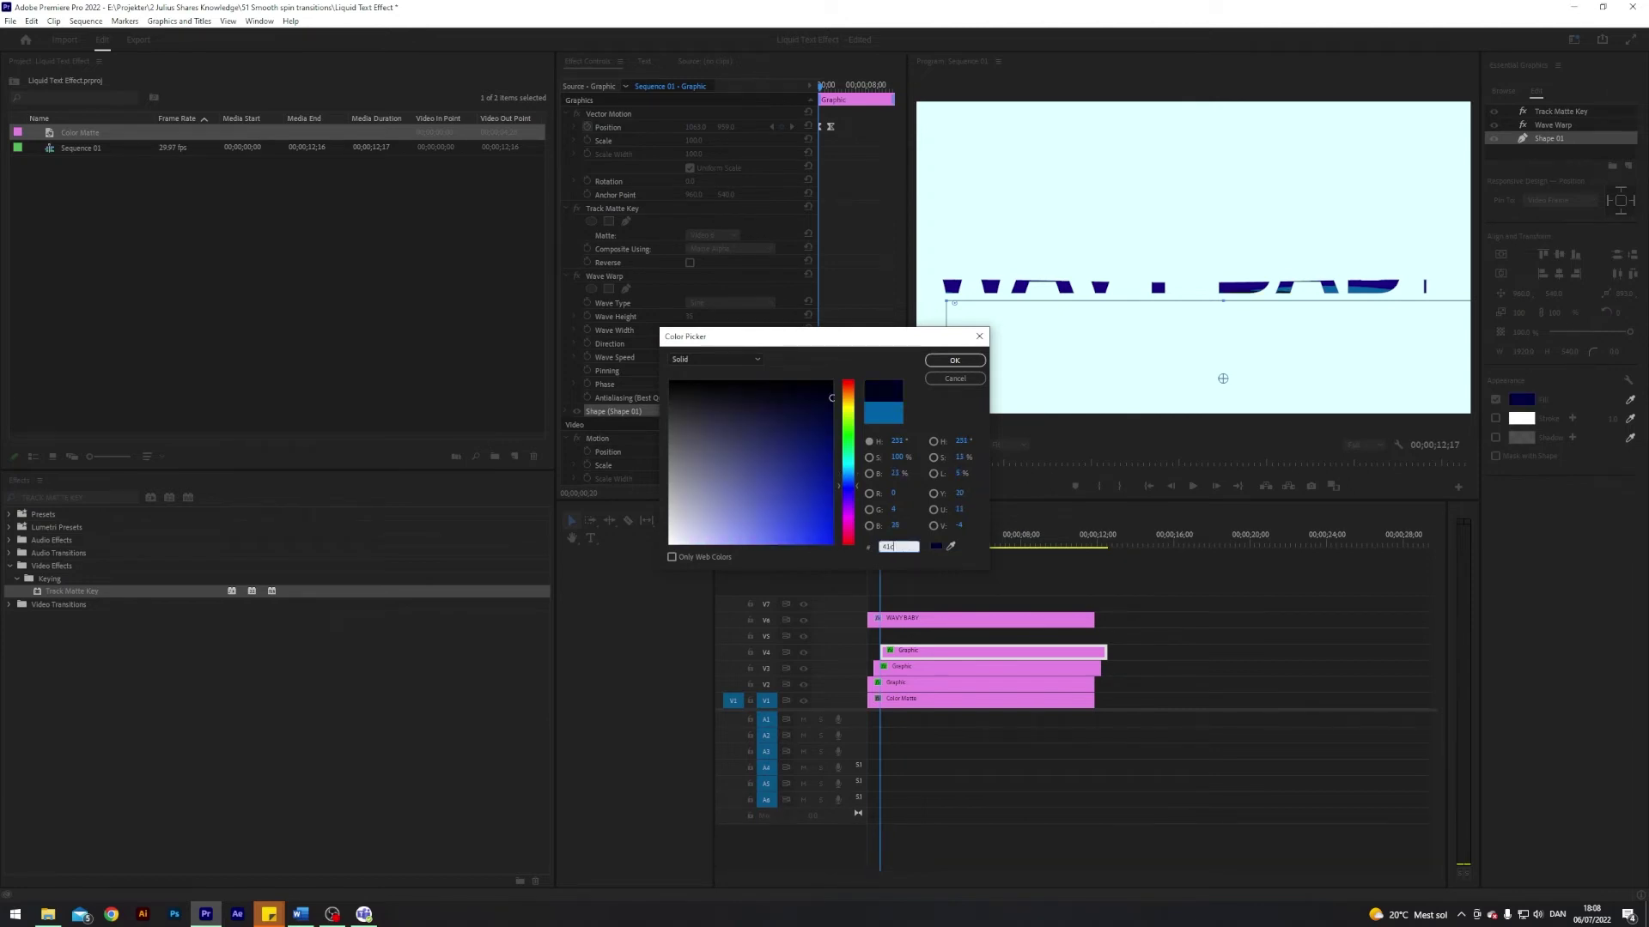
pyautogui.write('3ff')
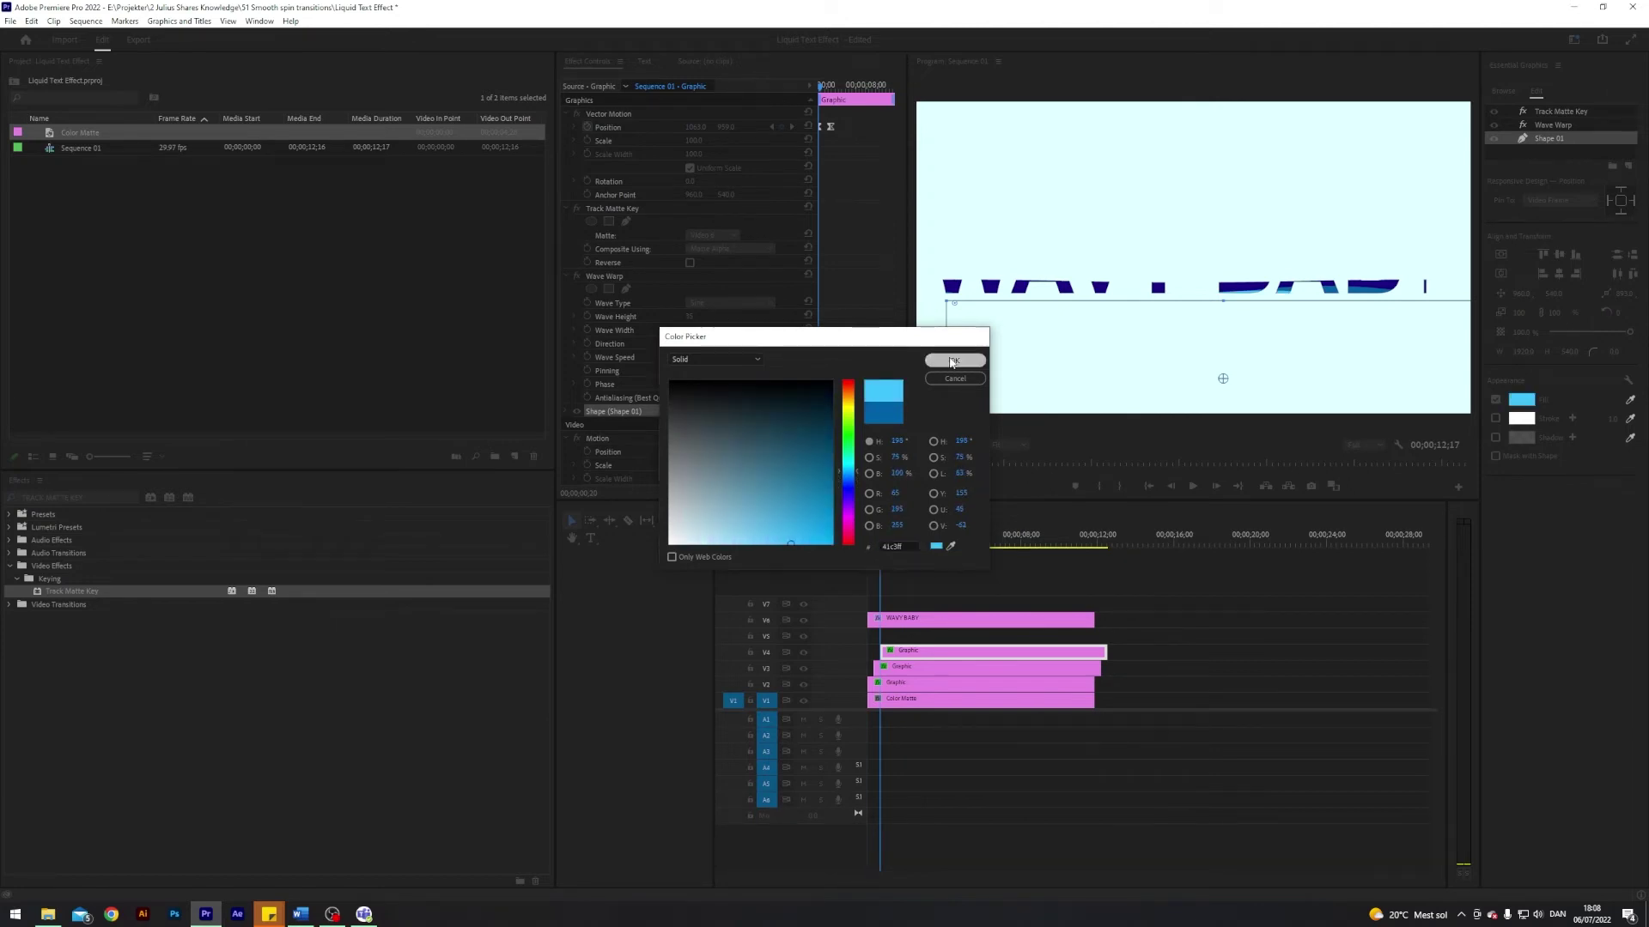
pyautogui.click(953, 360)
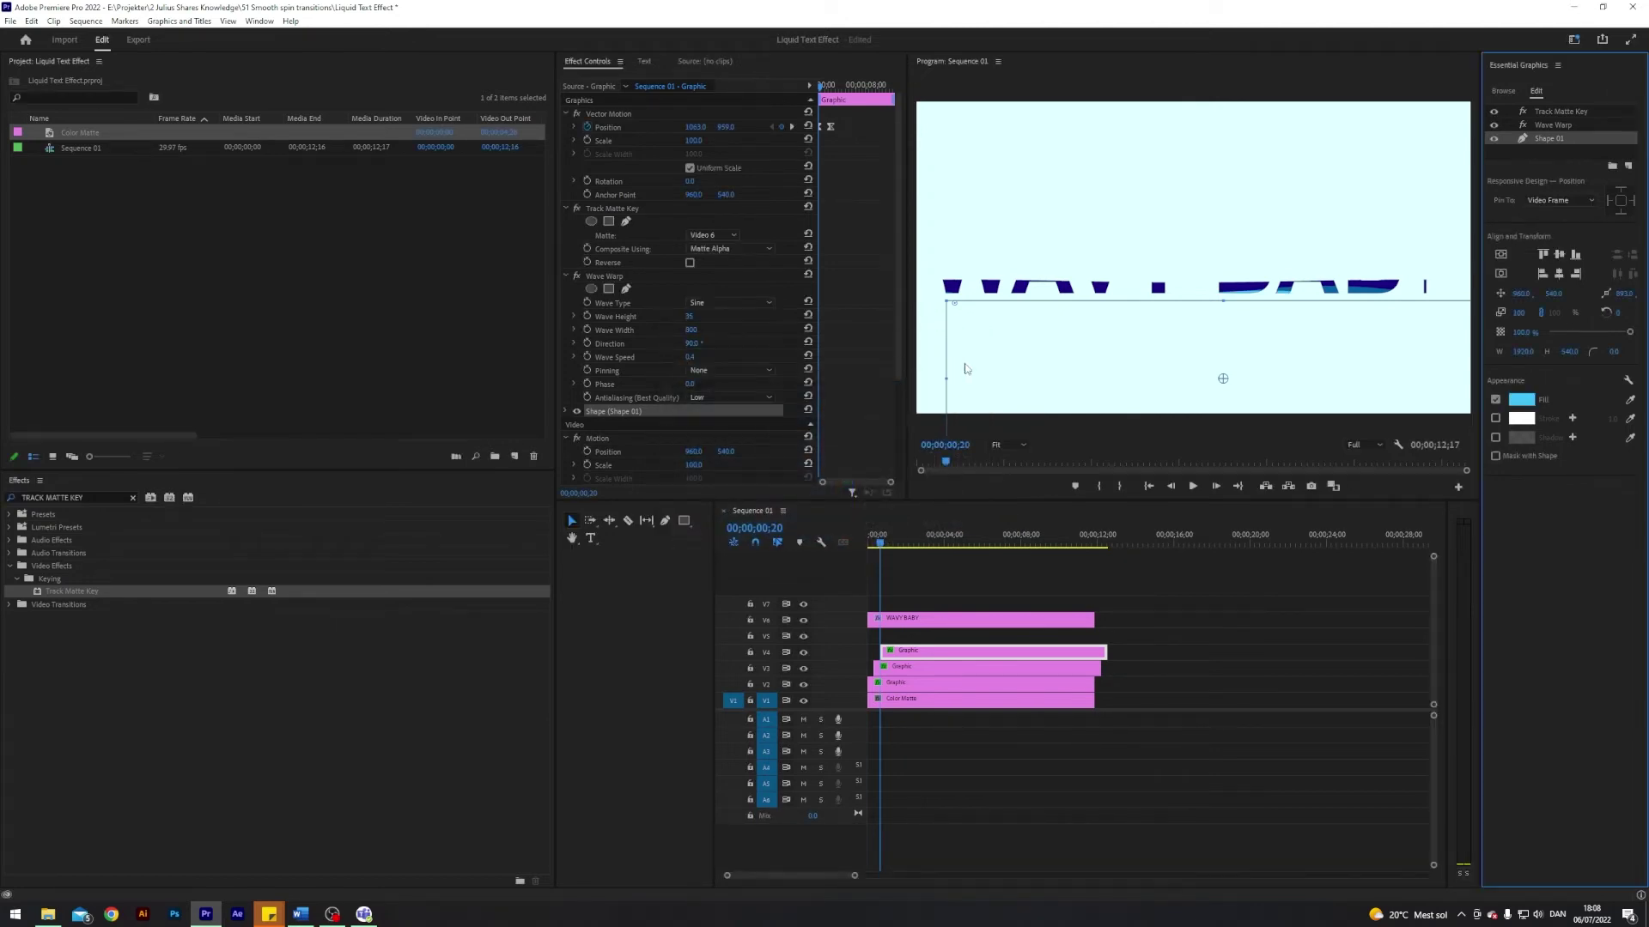
# - Lower the layer's vertical Position at both the start and end keyframes
pyautogui.click(725, 137)
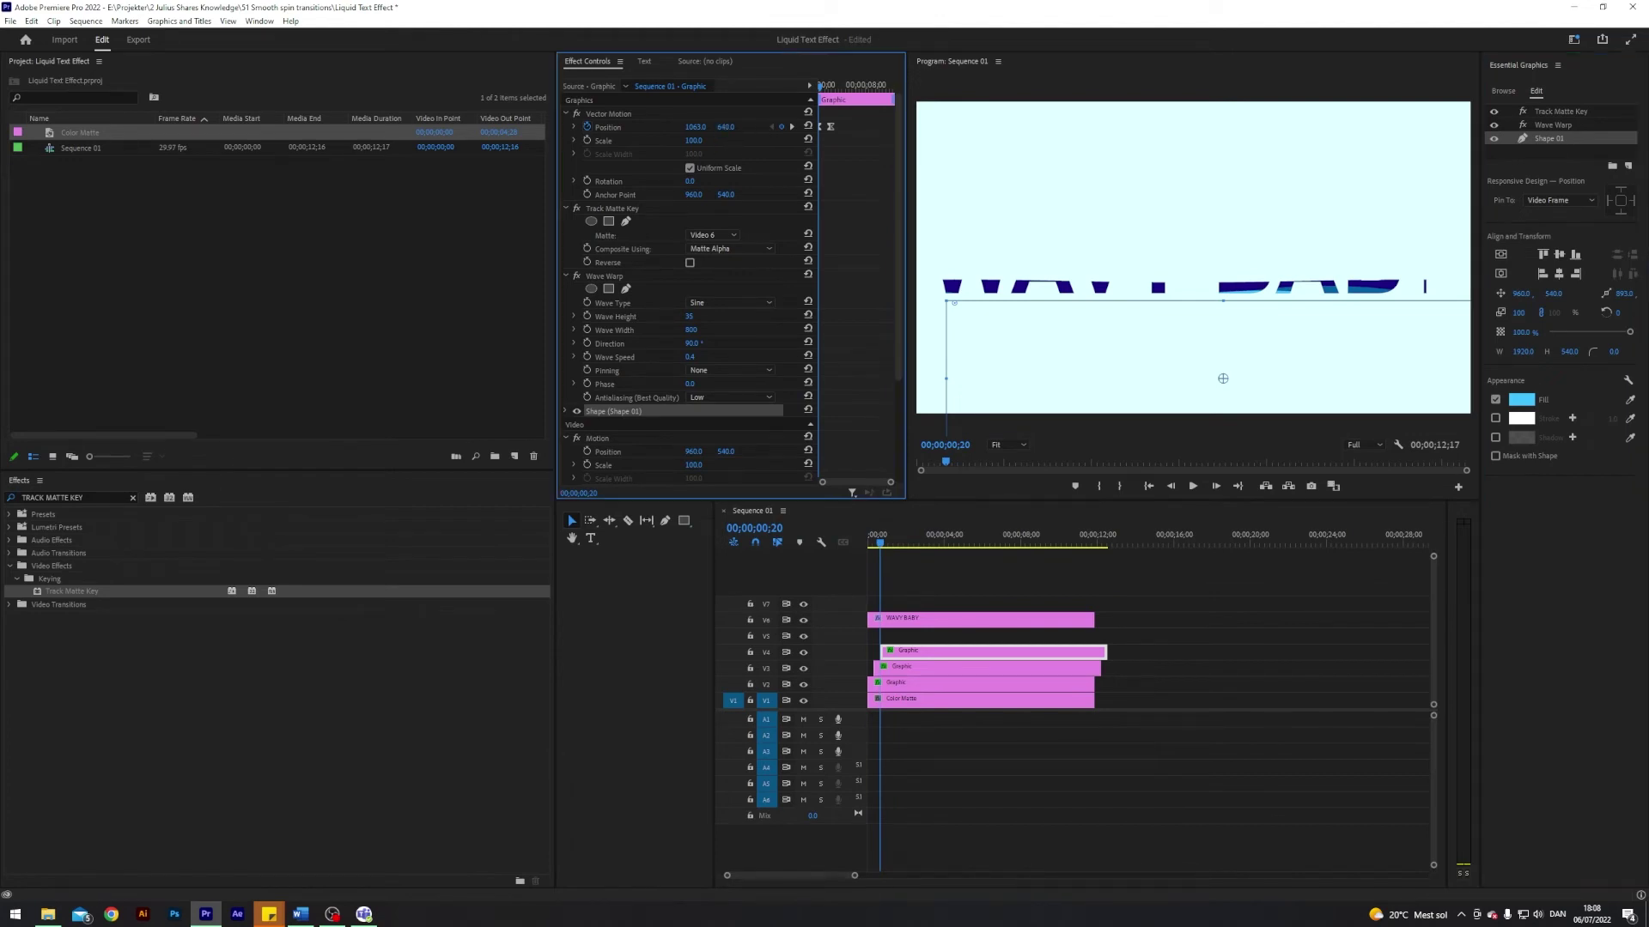
pyautogui.moveTo(725, 126); pyautogui.dragTo(597, 126)
pyautogui.click(790, 127)
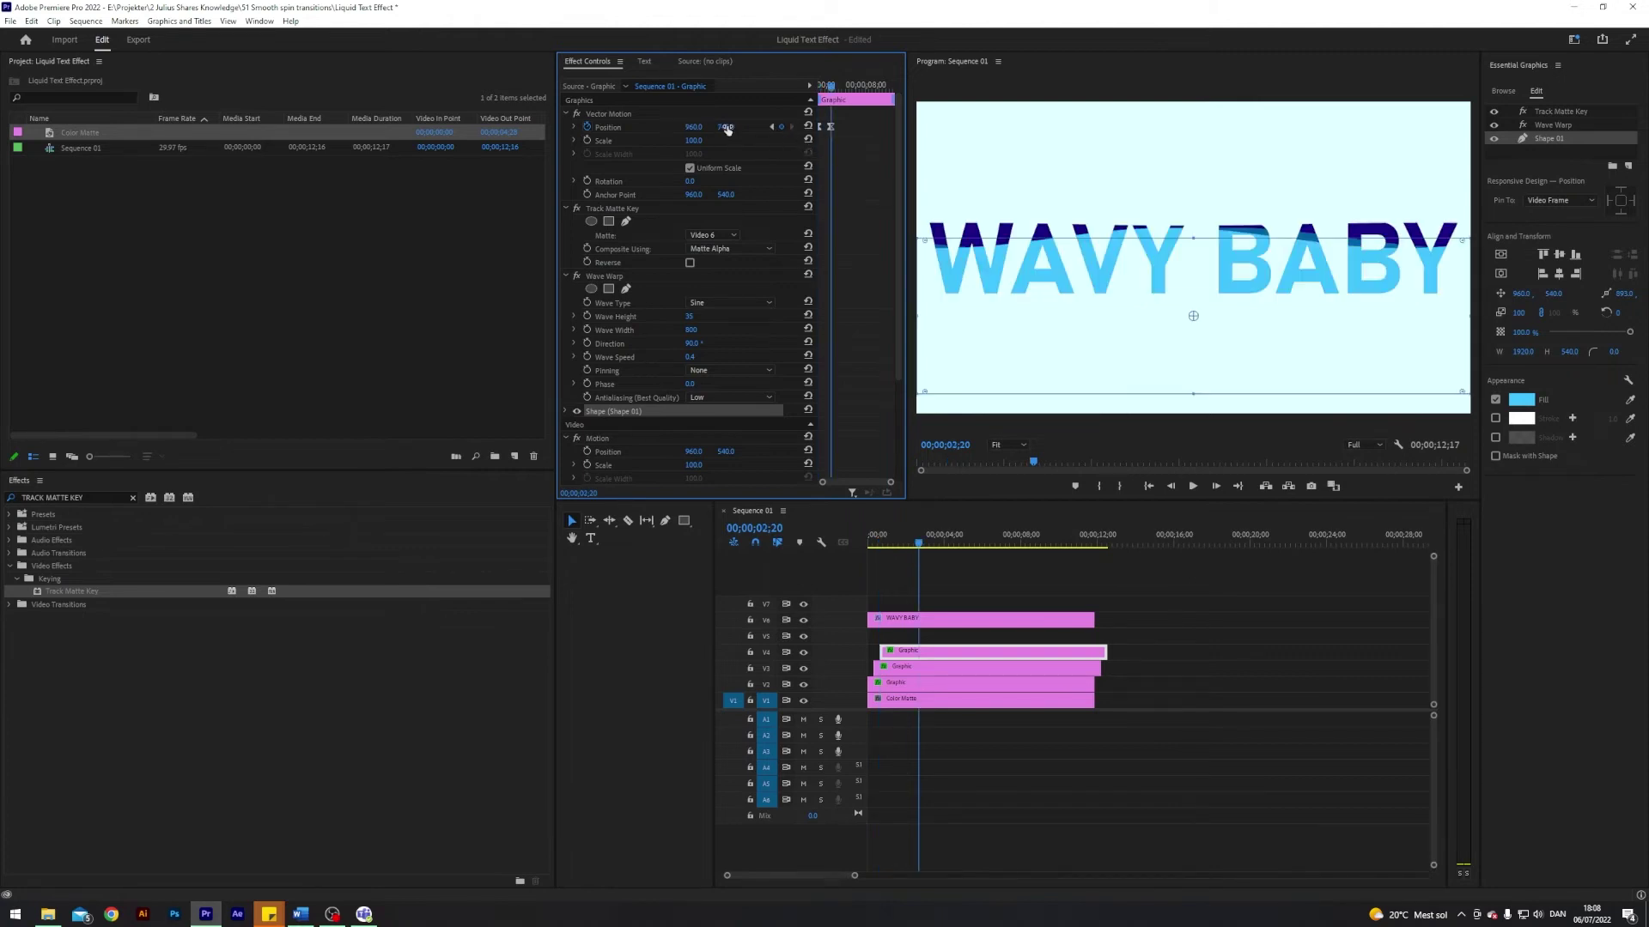
pyautogui.moveTo(727, 129); pyautogui.dragTo(777, 129)
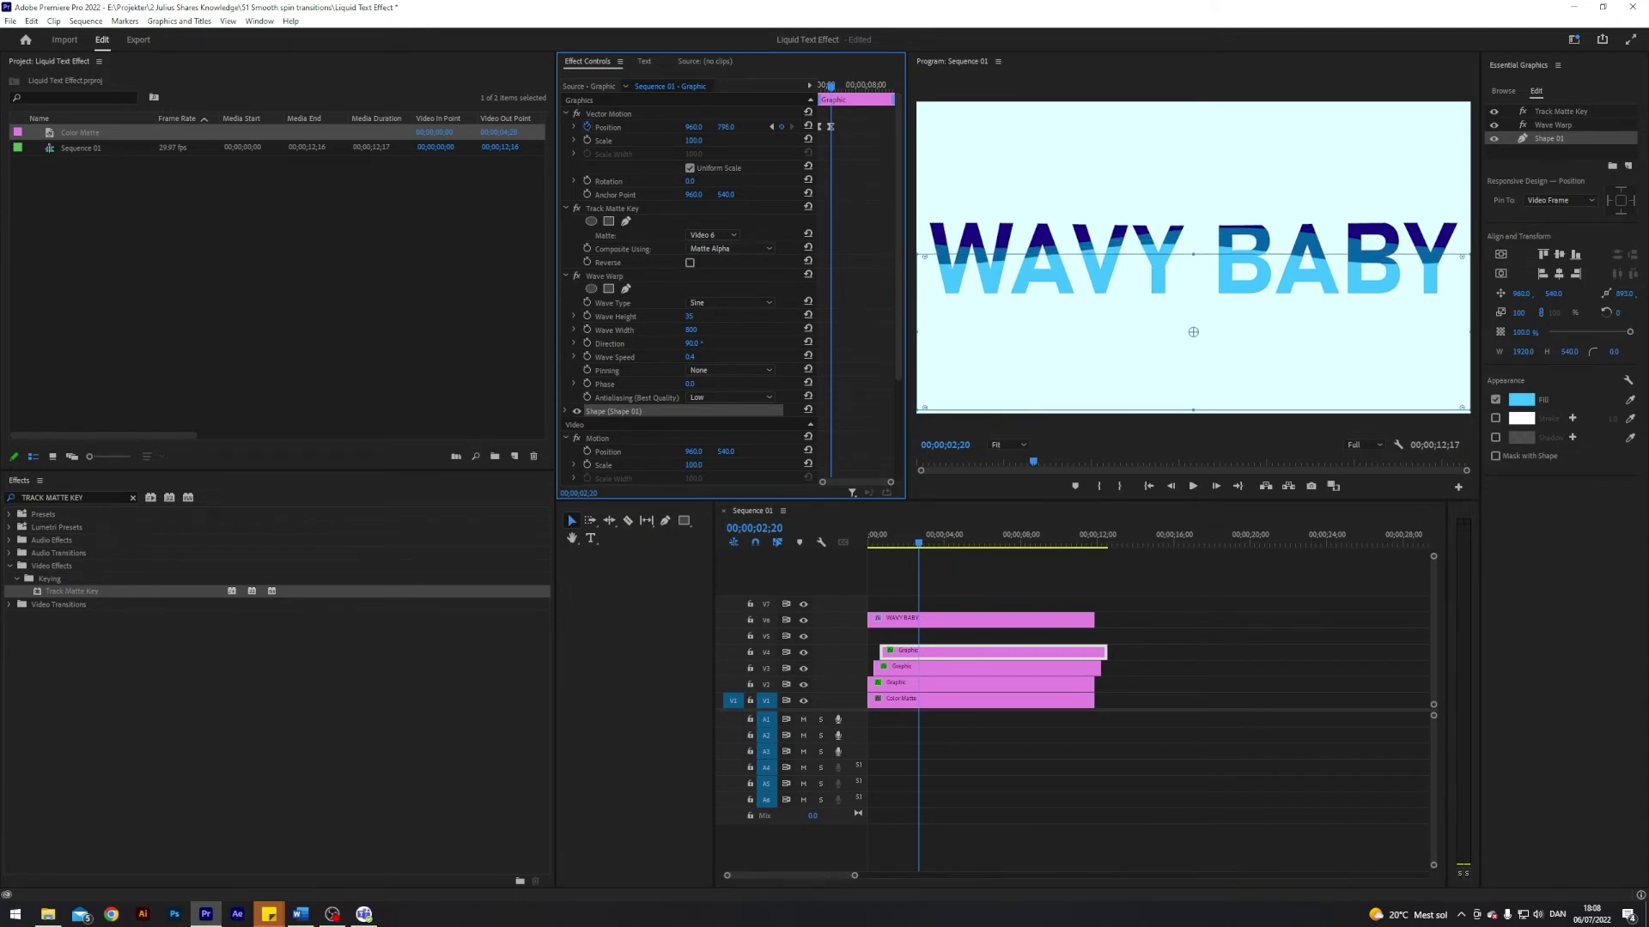
# - Set the Wave Warp to Wave Height 30, Wave Width 640 and Phase 100°
pyautogui.click(691, 317)
pyautogui.write('3')
pyautogui.press('Tab')
pyautogui.write('640')
pyautogui.press('Tab')
pyautogui.press('Tab')
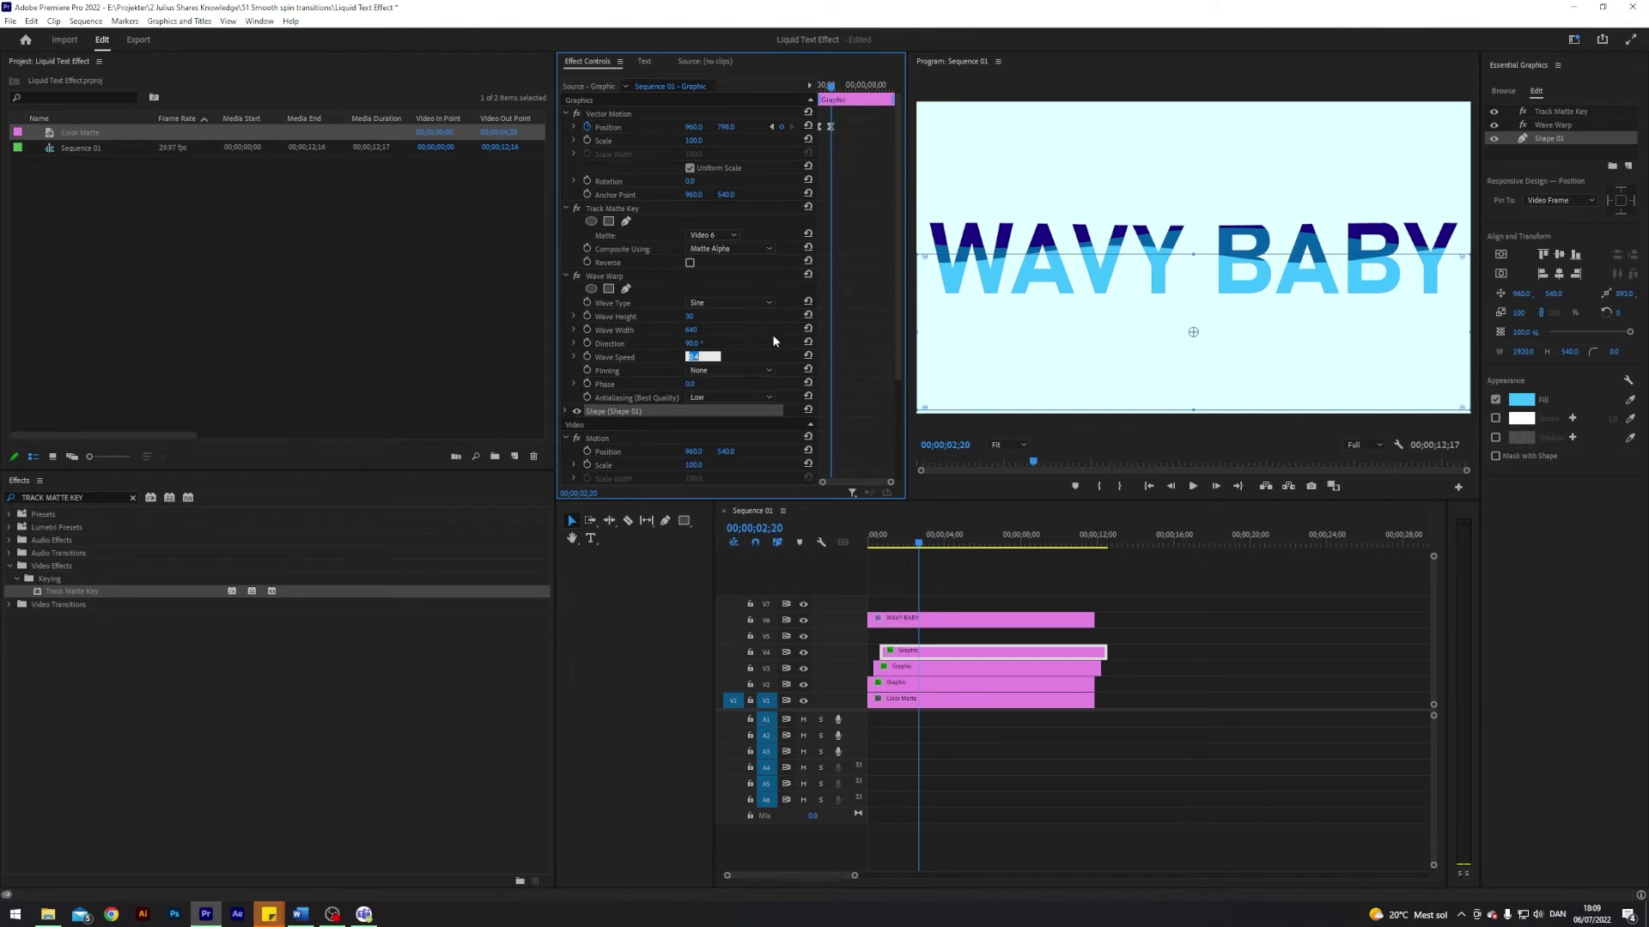
pyautogui.press('Tab')
pyautogui.write('1')
pyautogui.press('Return')
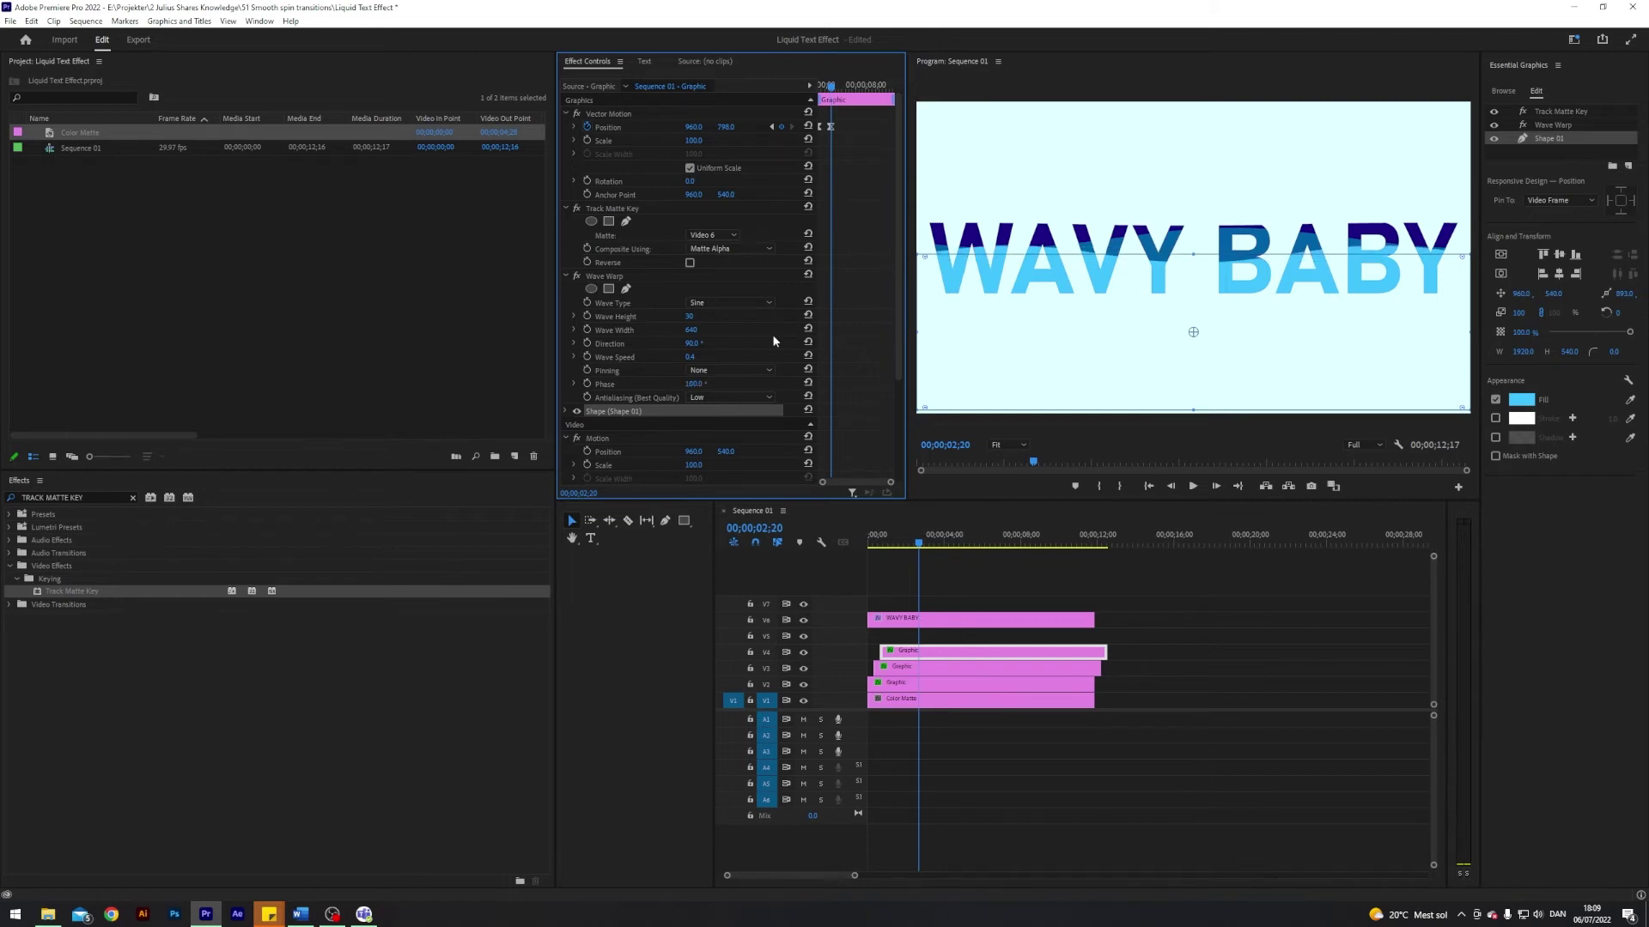
# - Play the sequence from the start to preview the rising WAVY BABY animation
pyautogui.click(893, 562)
pyautogui.press('Home')
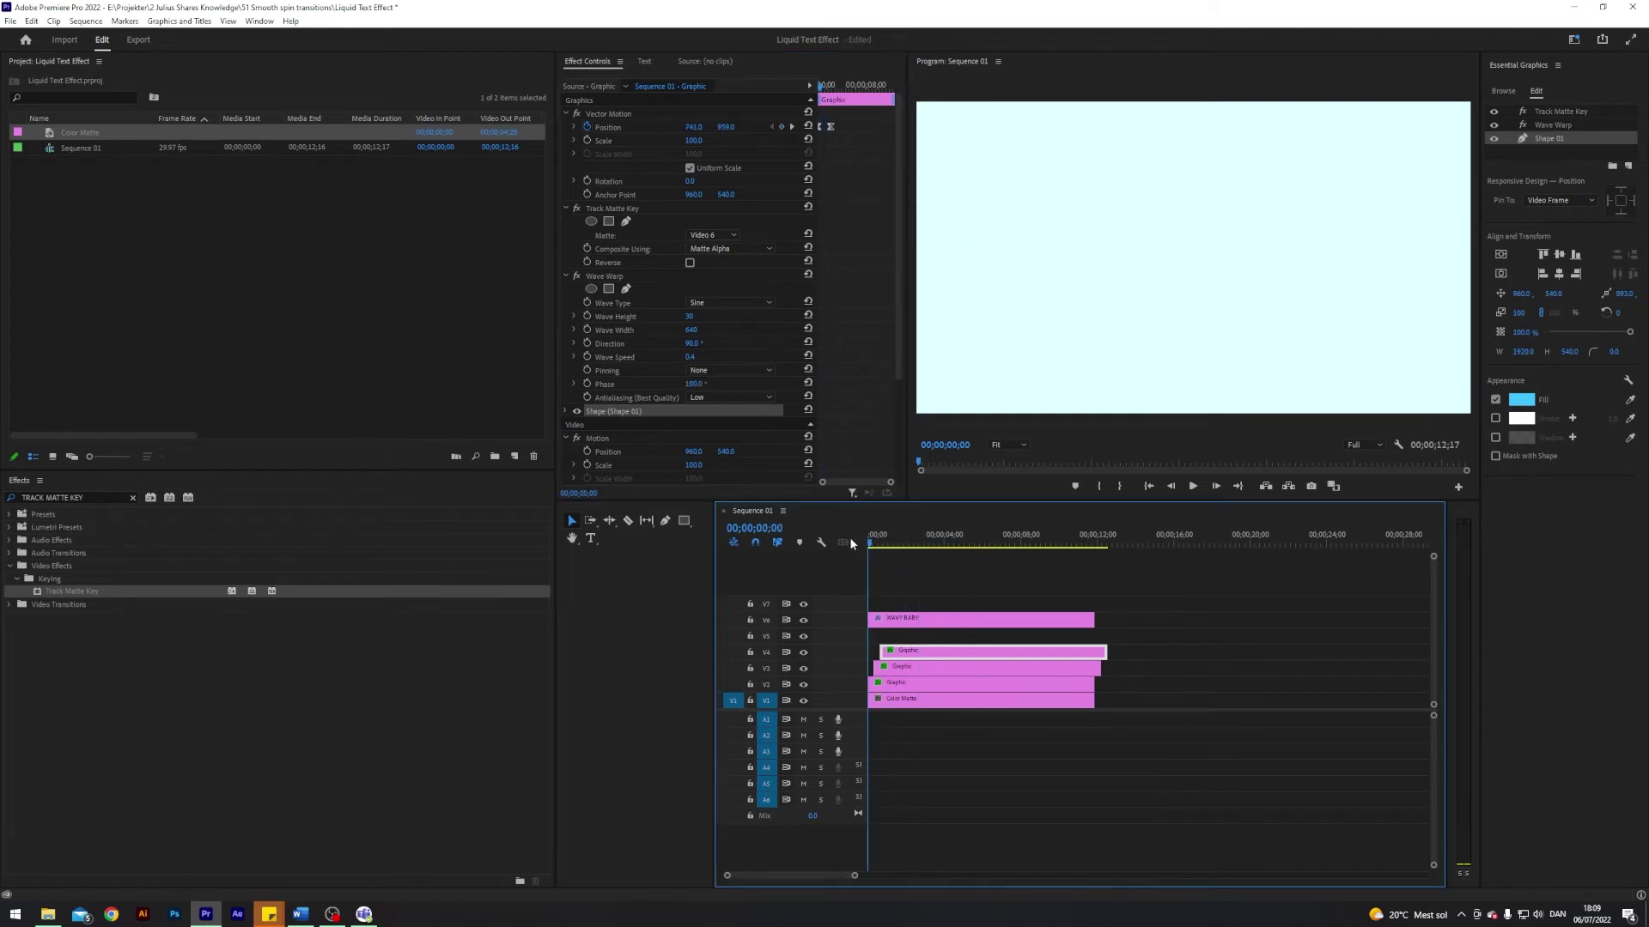
pyautogui.press('space')
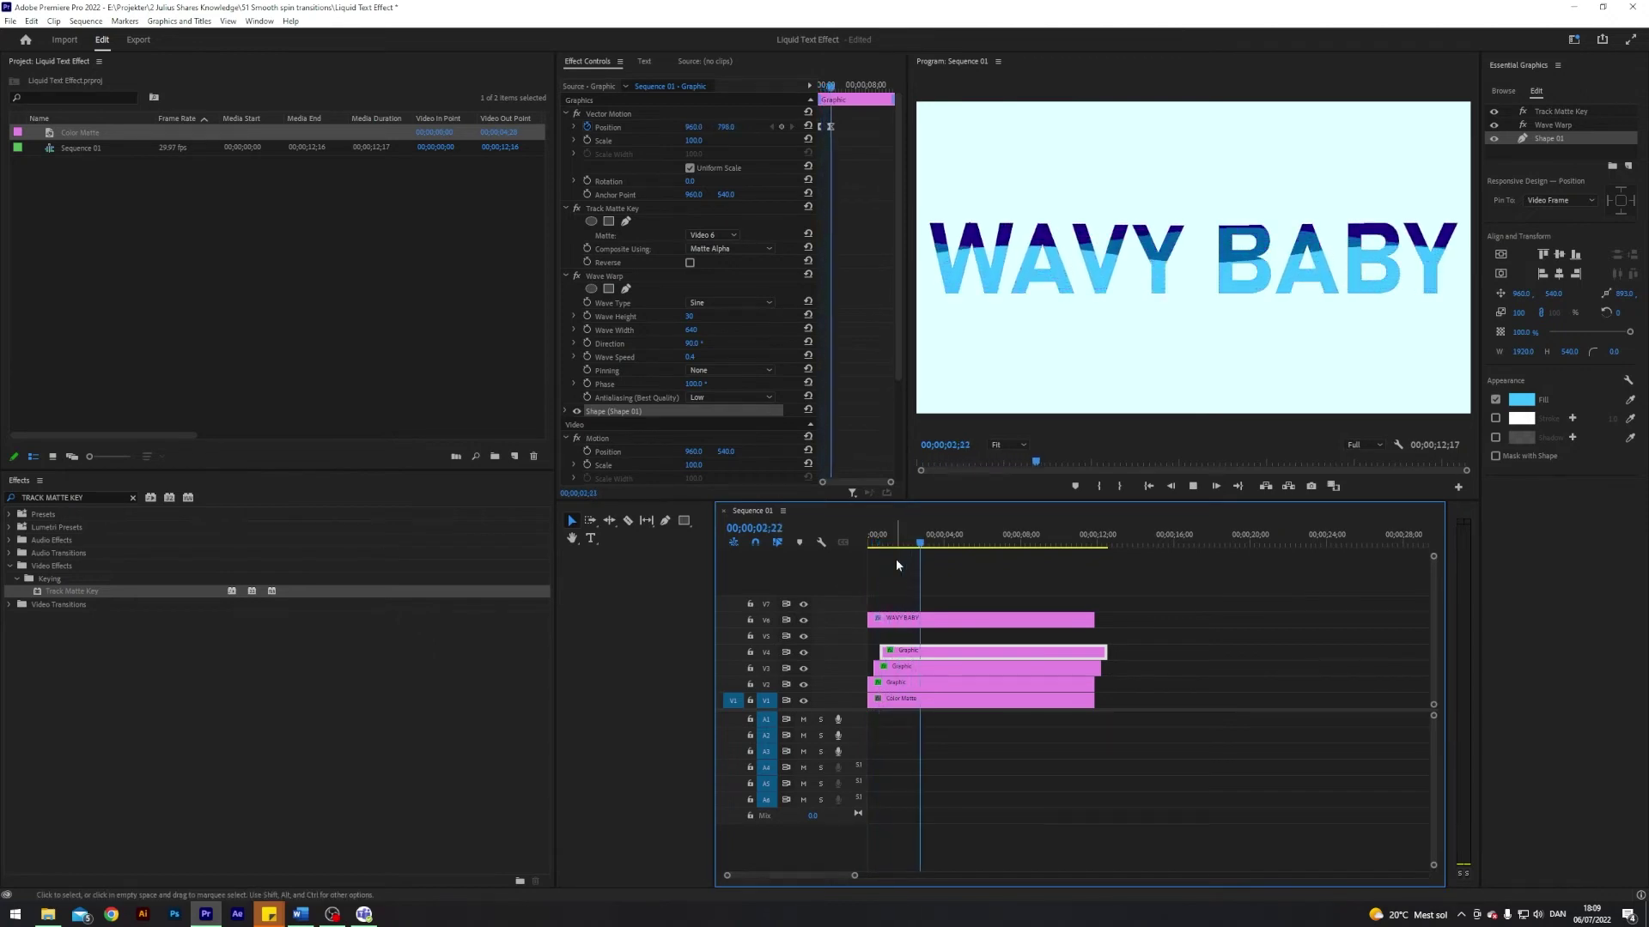
pyautogui.press('space')
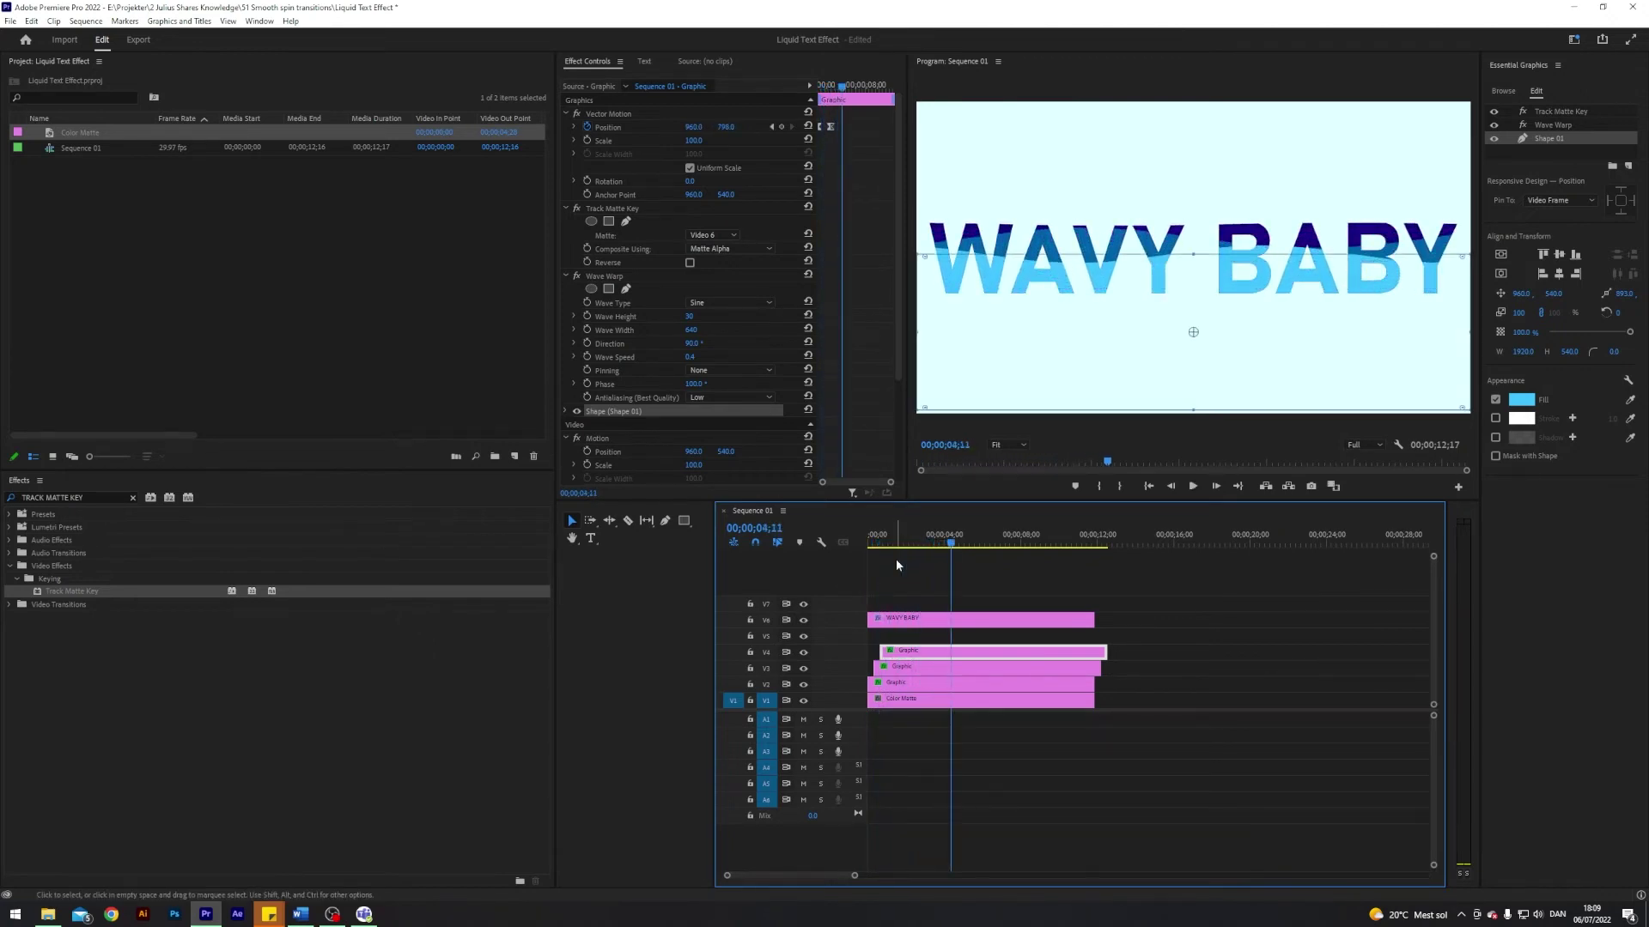
# - Lower the top wave layer's Wave Height to 25 and reselect the V4 Graphic clip
pyautogui.click(694, 328)
pyautogui.click(689, 316)
pyautogui.write('25')
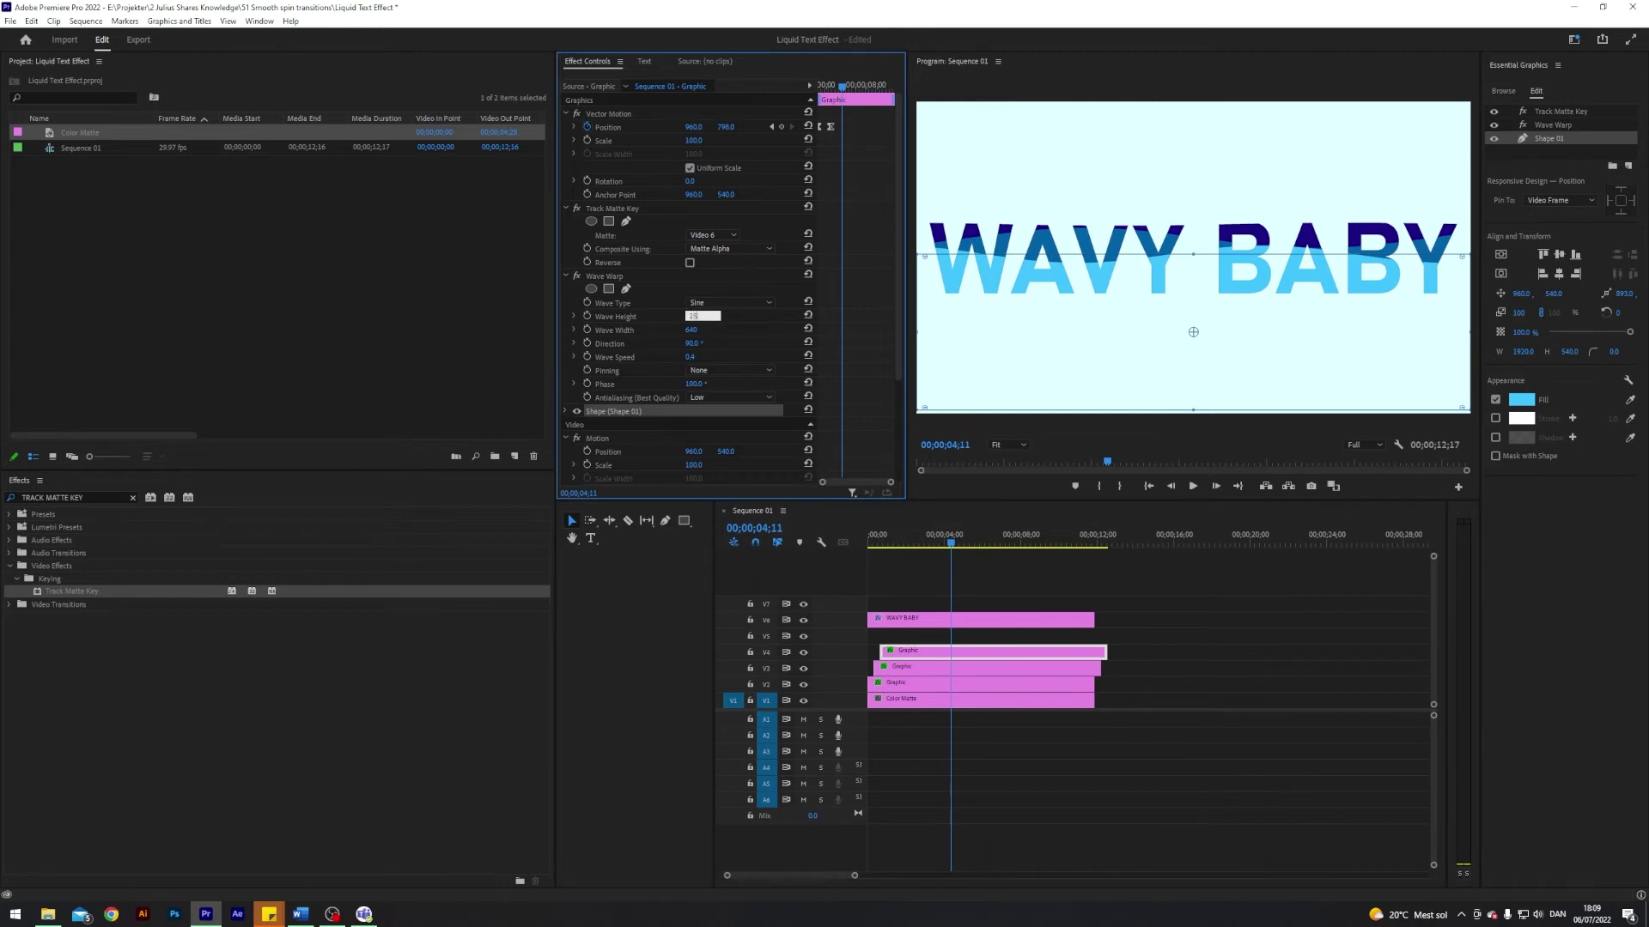
pyautogui.press('Return')
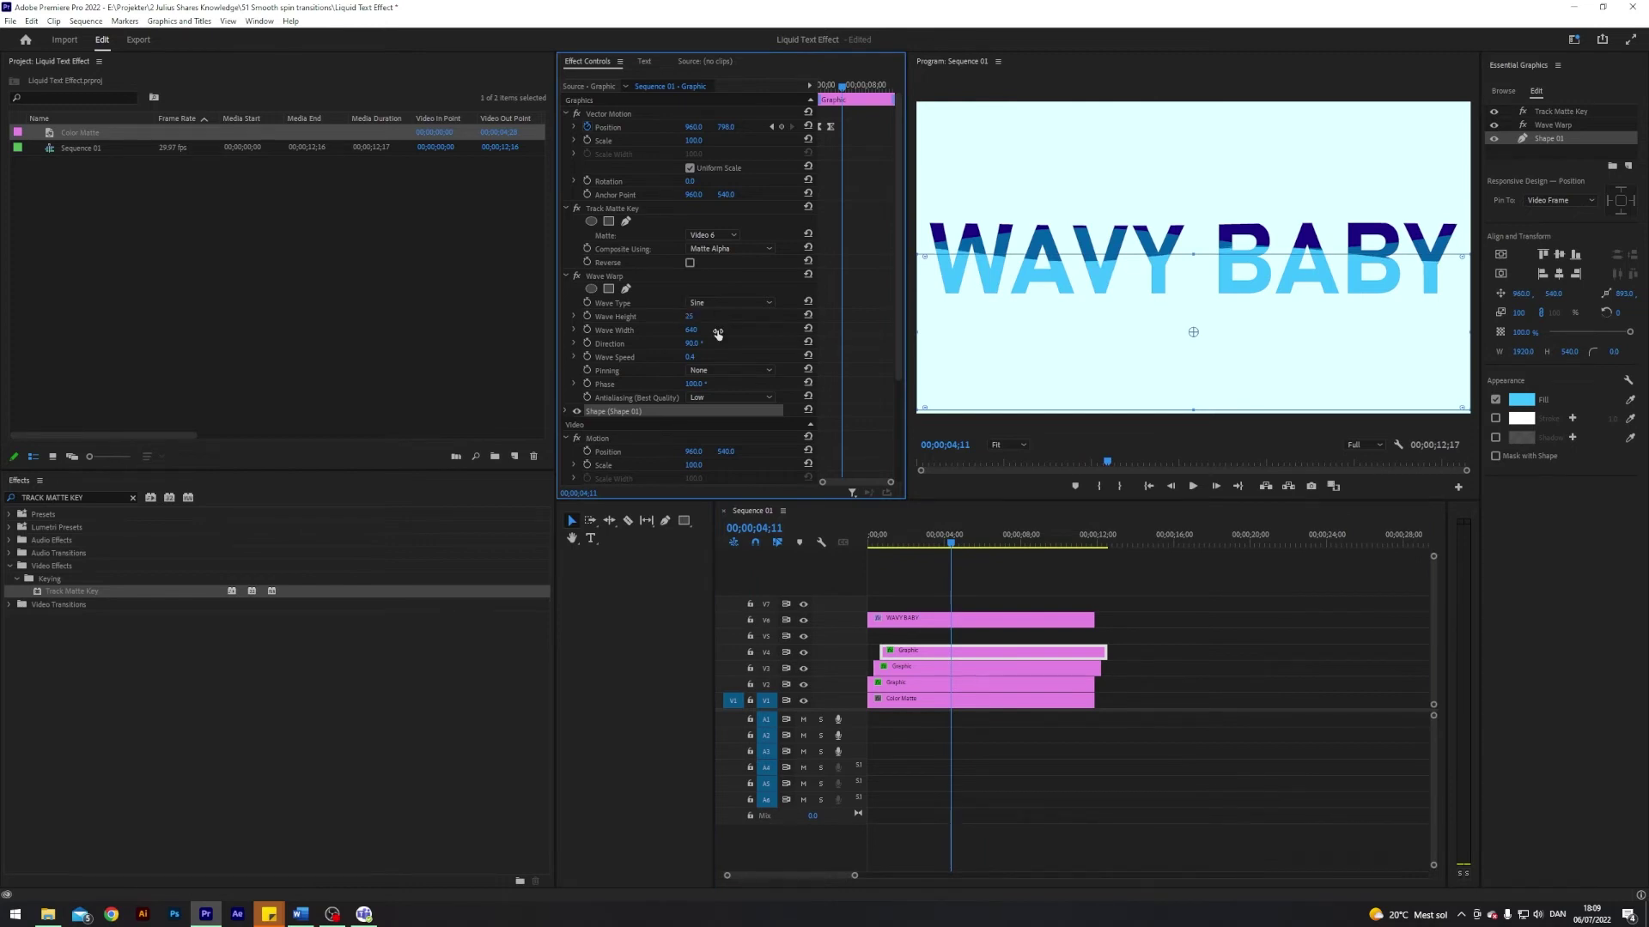
pyautogui.click(903, 669)
pyautogui.click(912, 651)
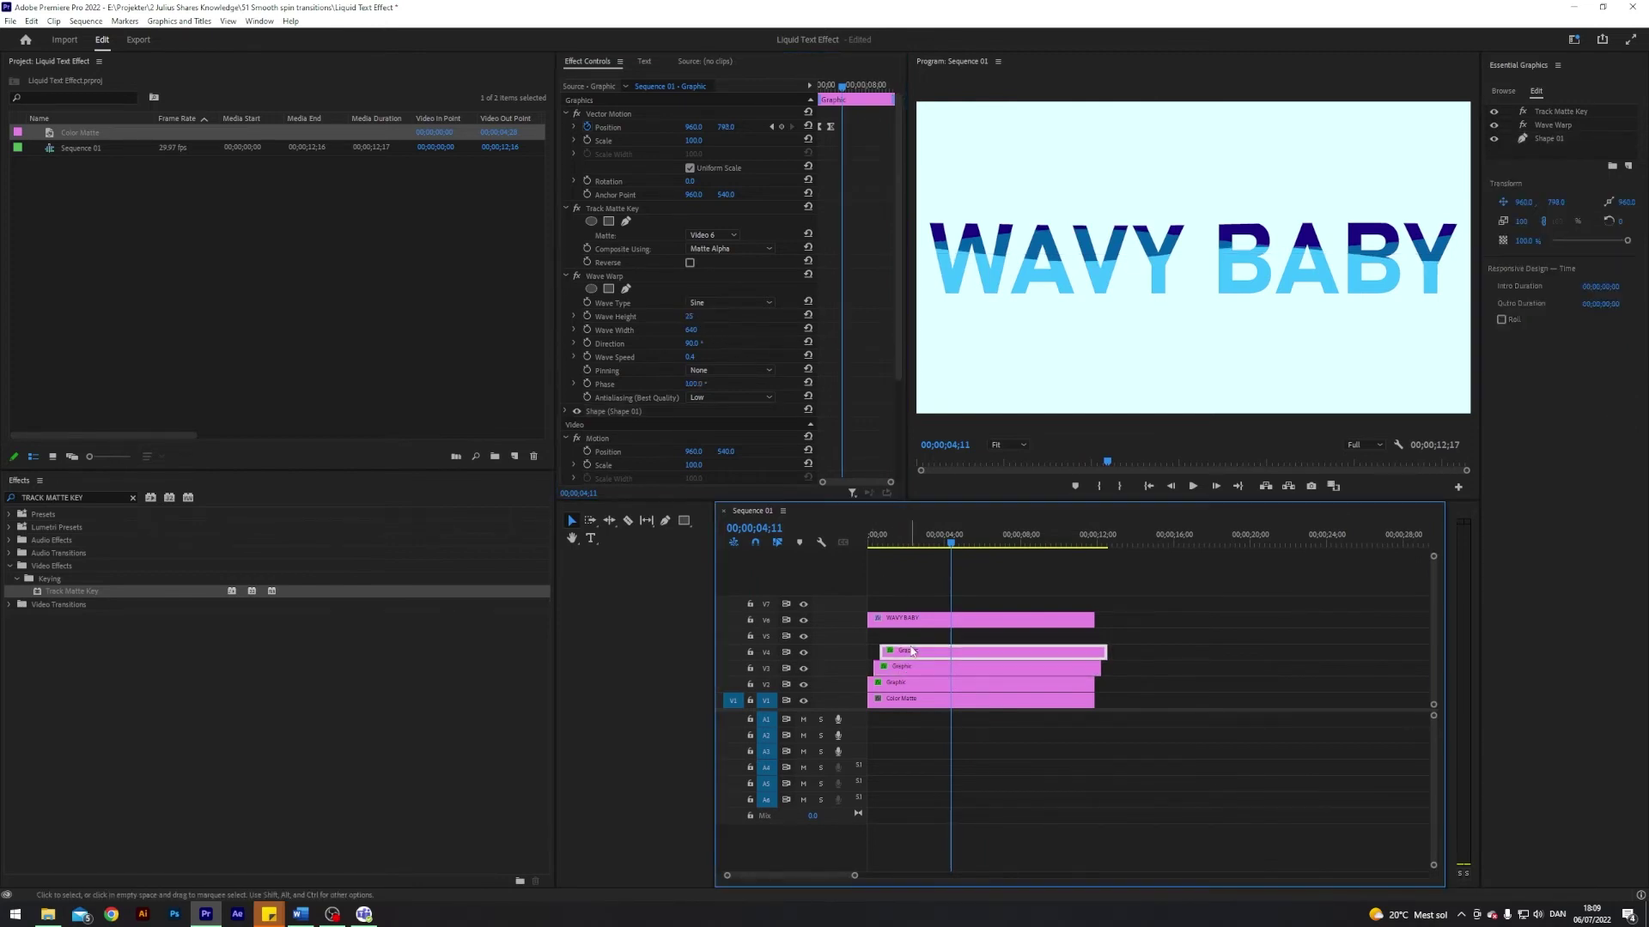
# - Copy the V4 wave clip up onto track V5, starting one second later
pyautogui.hotkey('shift', 'Up')
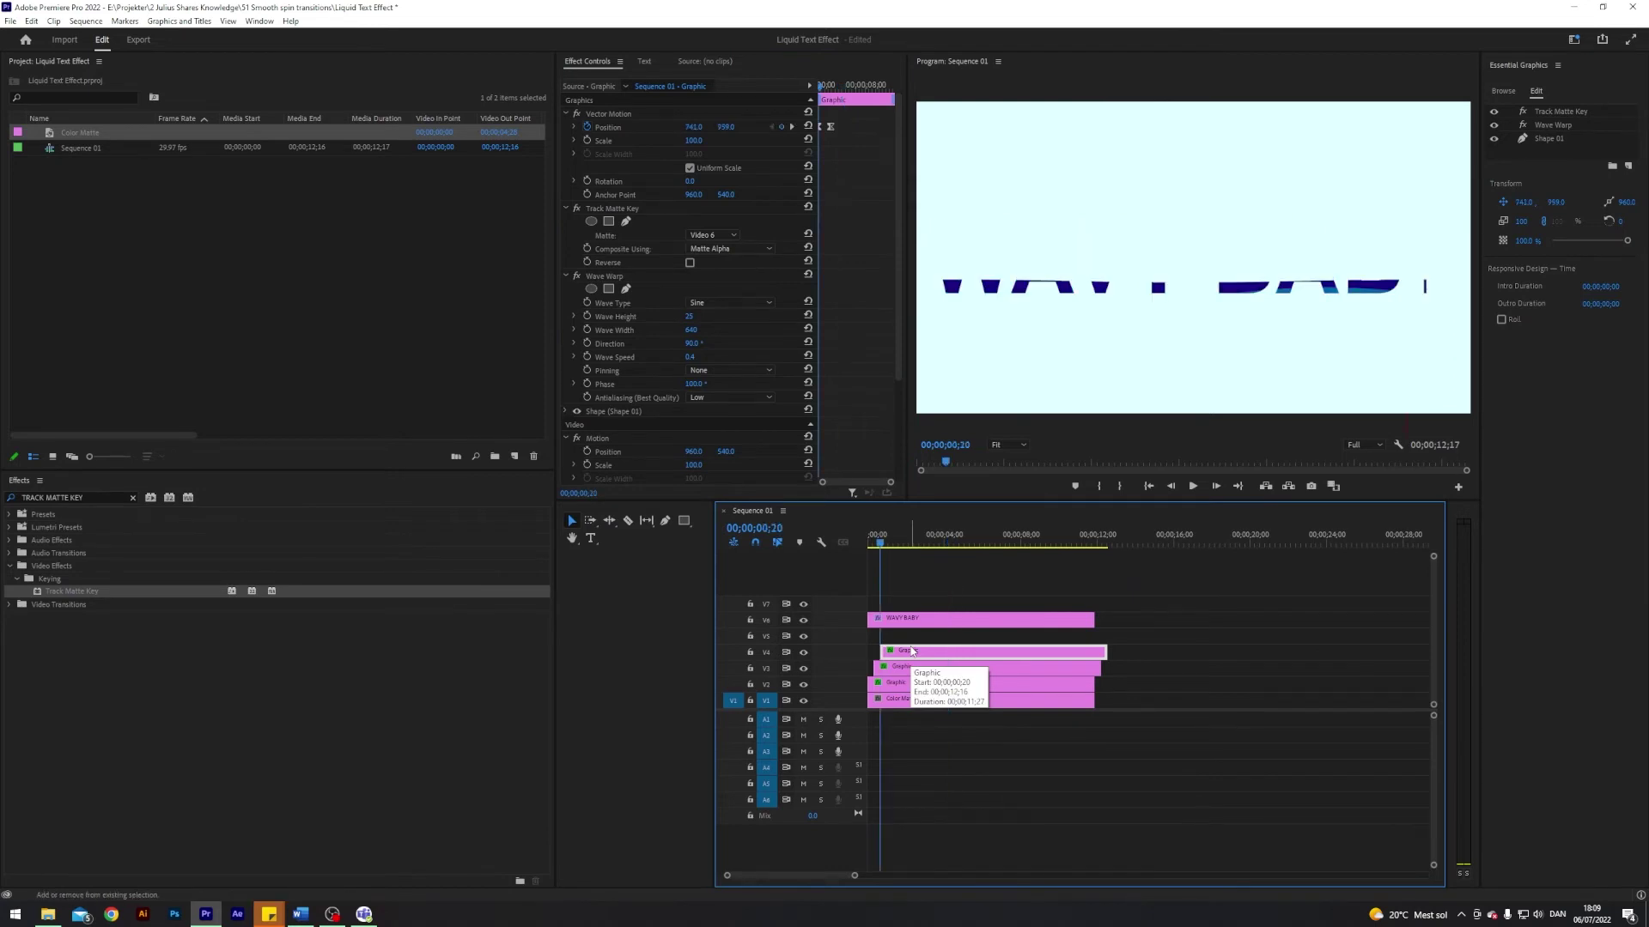
pyautogui.hotkey('shift', 'Right')
pyautogui.hotkey('shift', 'Right')
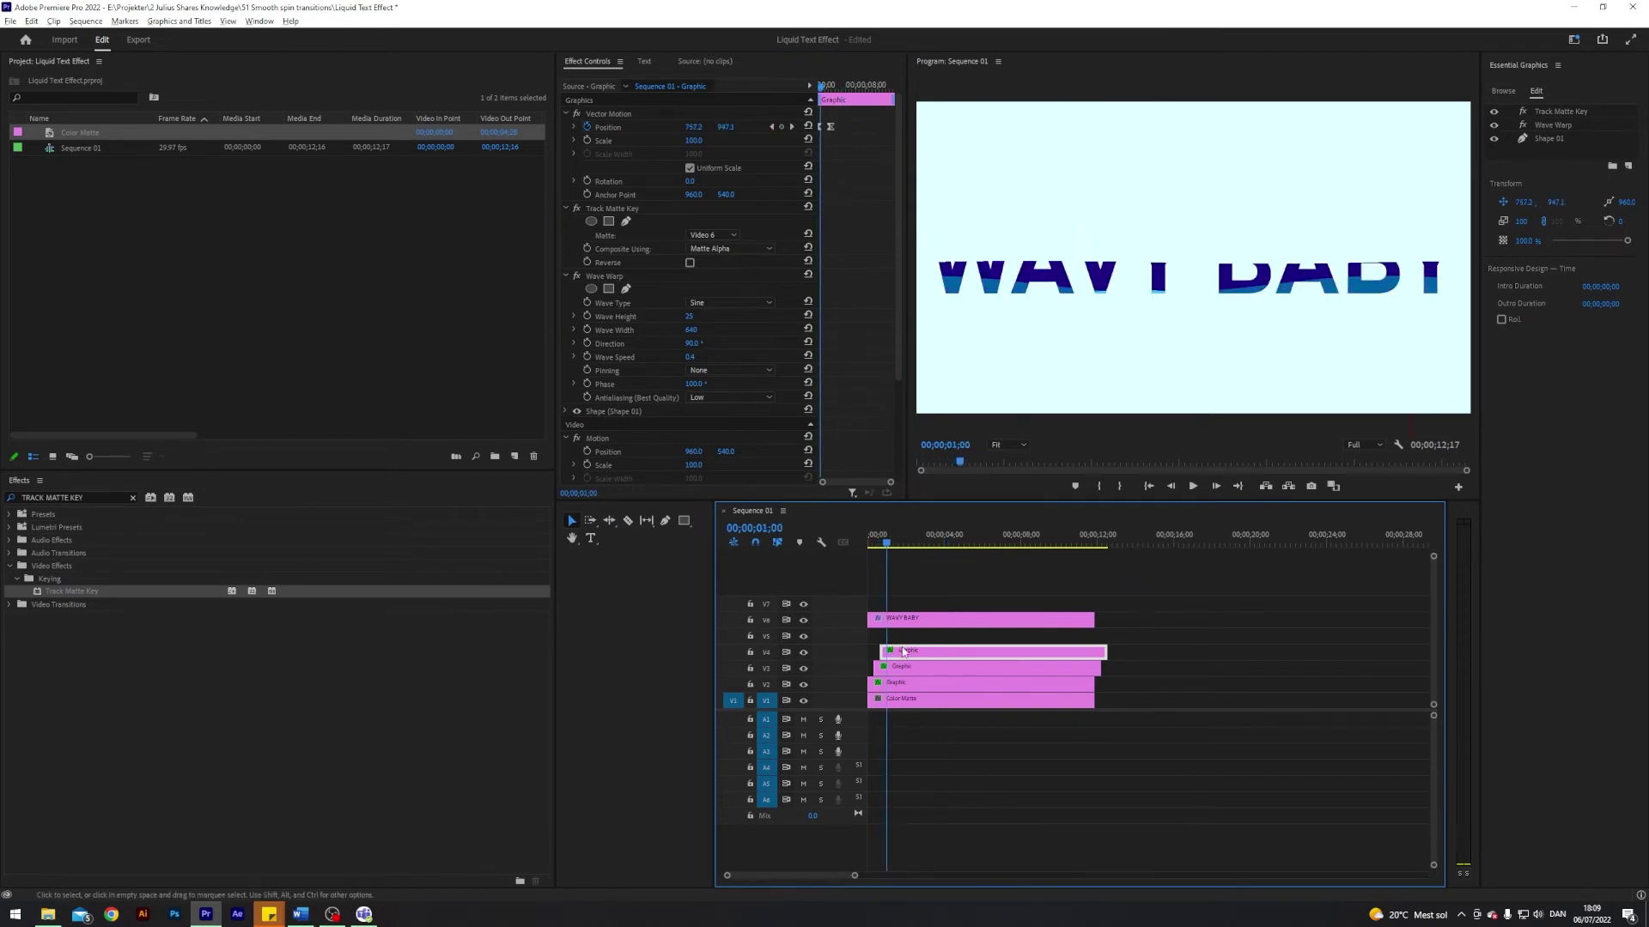
pyautogui.moveTo(904, 650); pyautogui.dragTo(909, 637)
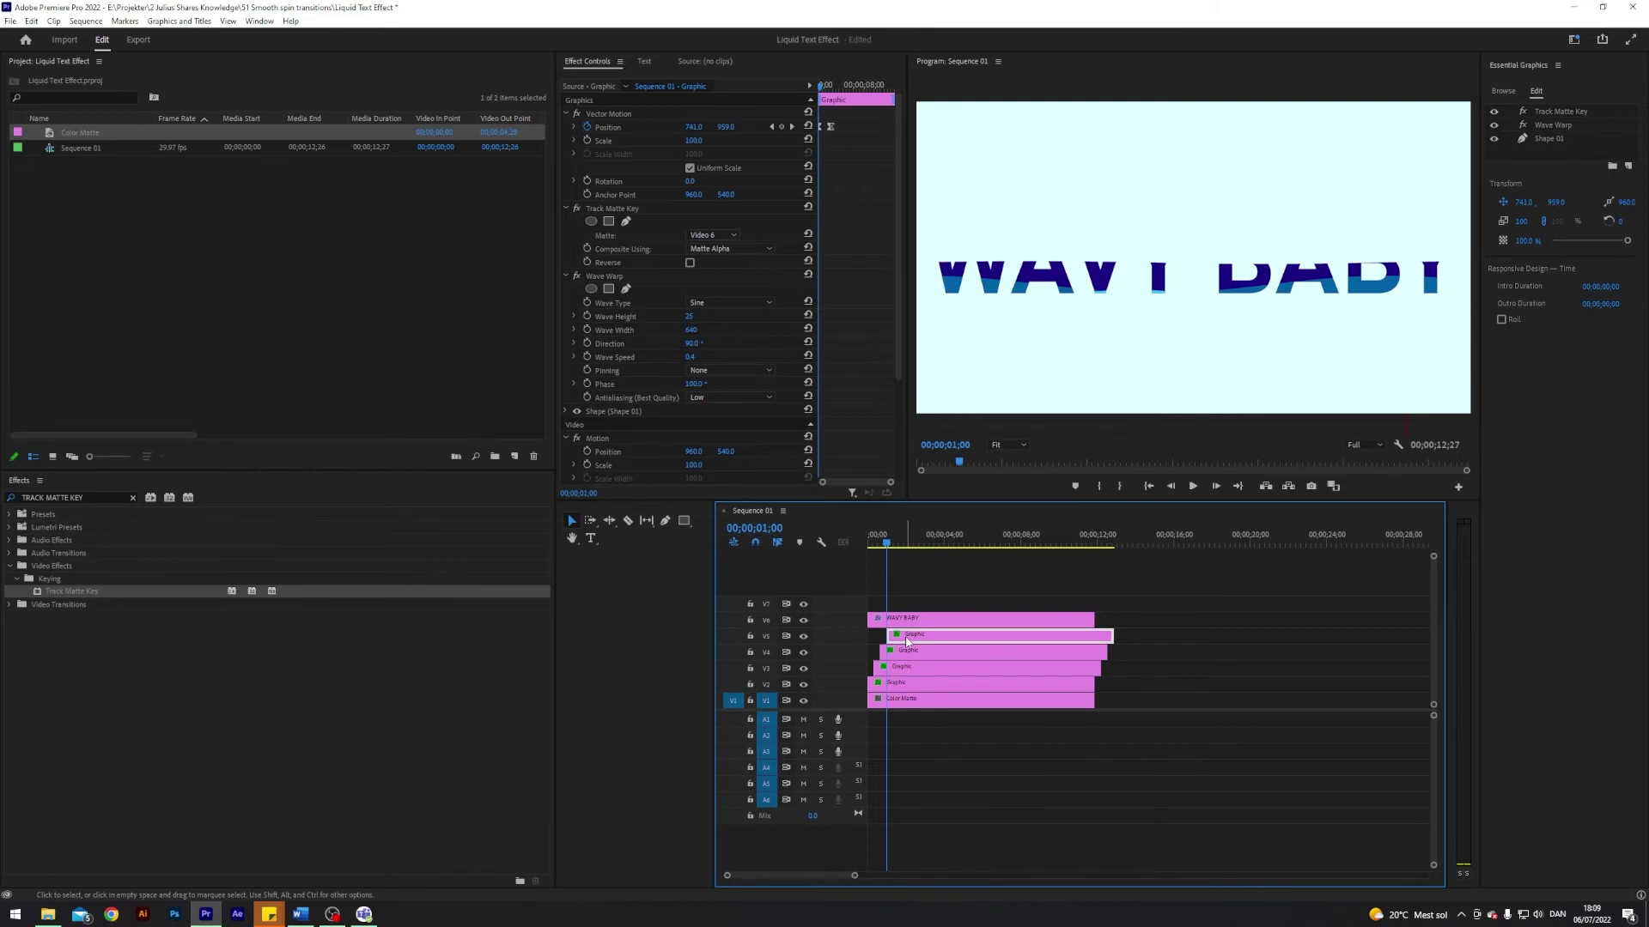
# - Shift the V5 layer's start position right and end position lower, then open its fill colour
pyautogui.click(649, 116)
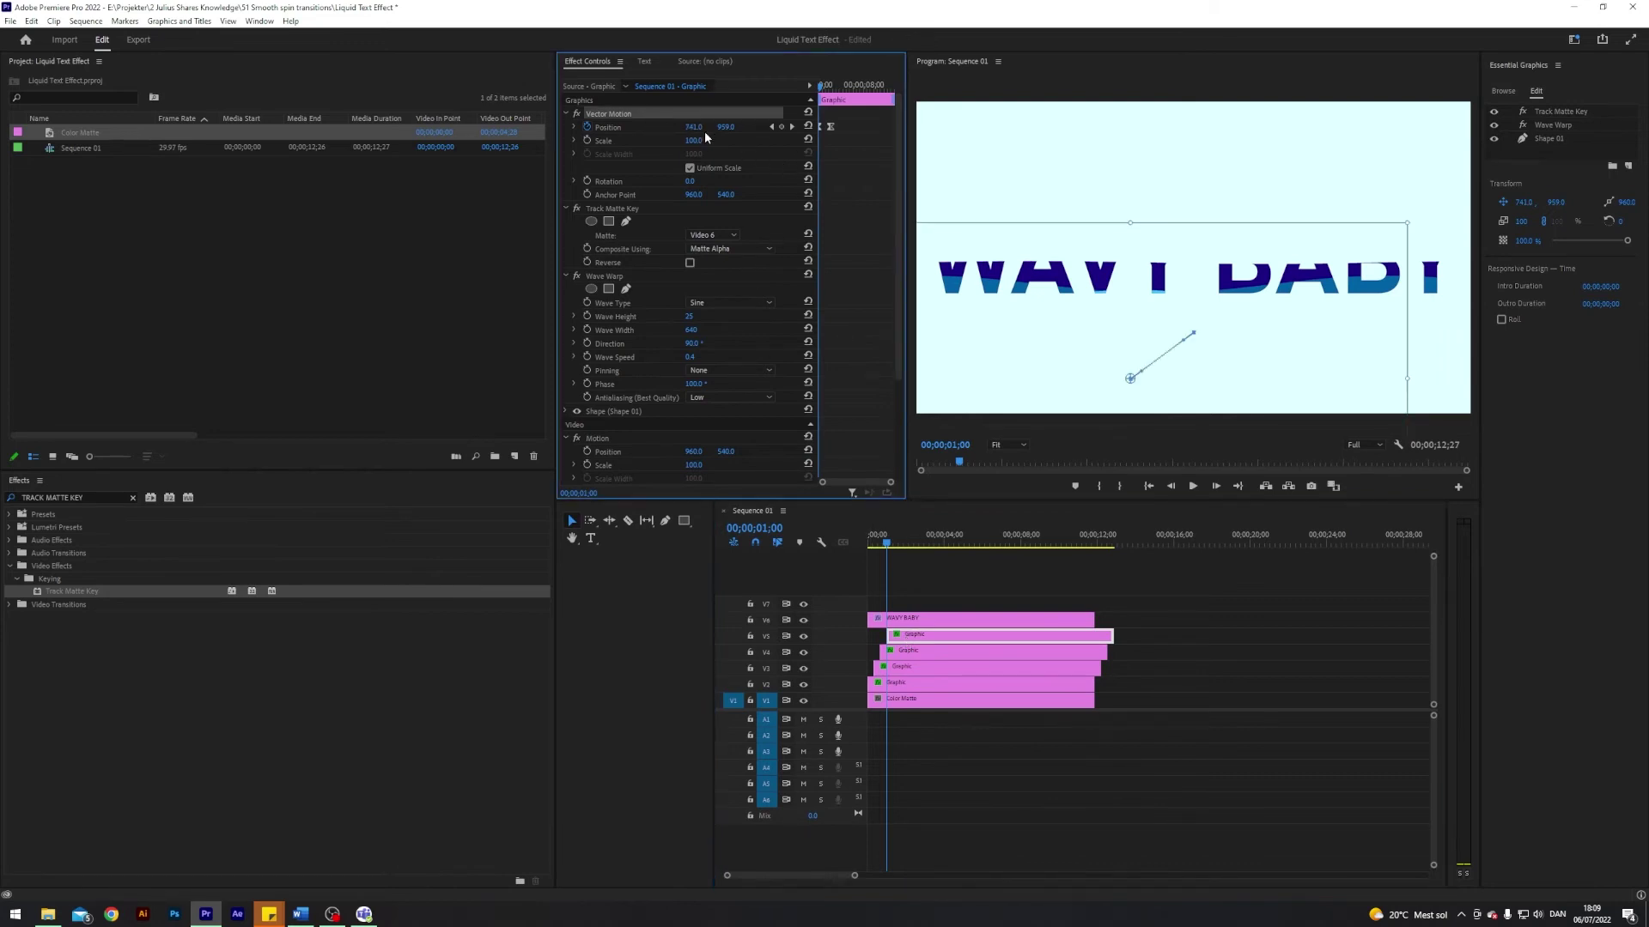
pyautogui.moveTo(698, 129); pyautogui.dragTo(1089, 129)
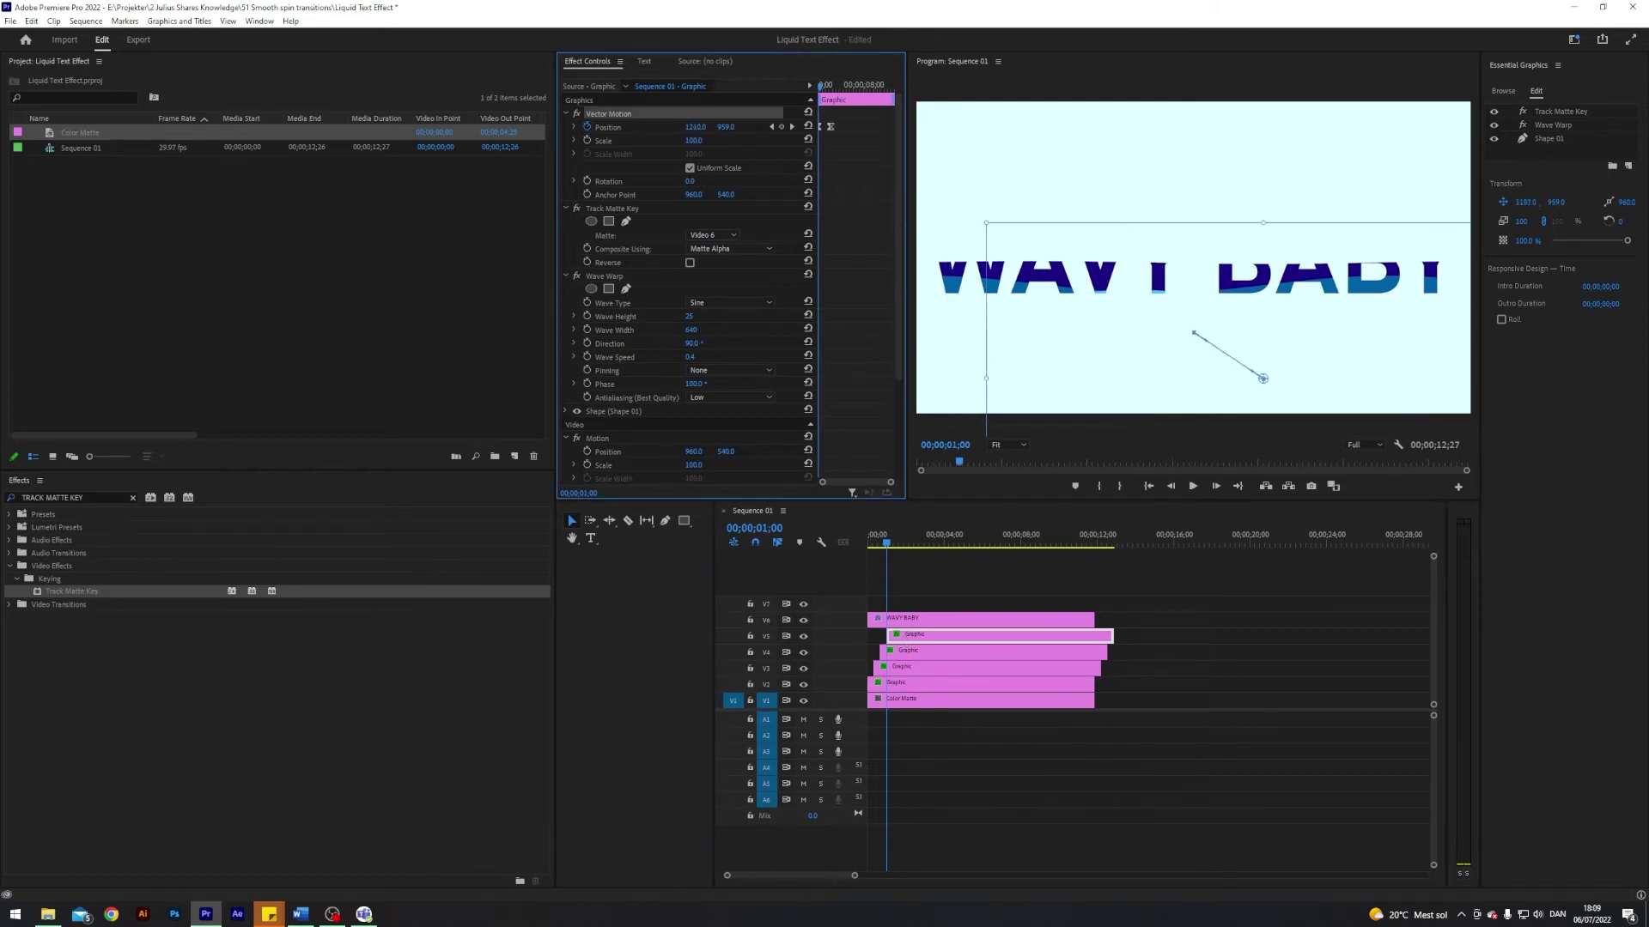
pyautogui.click(792, 126)
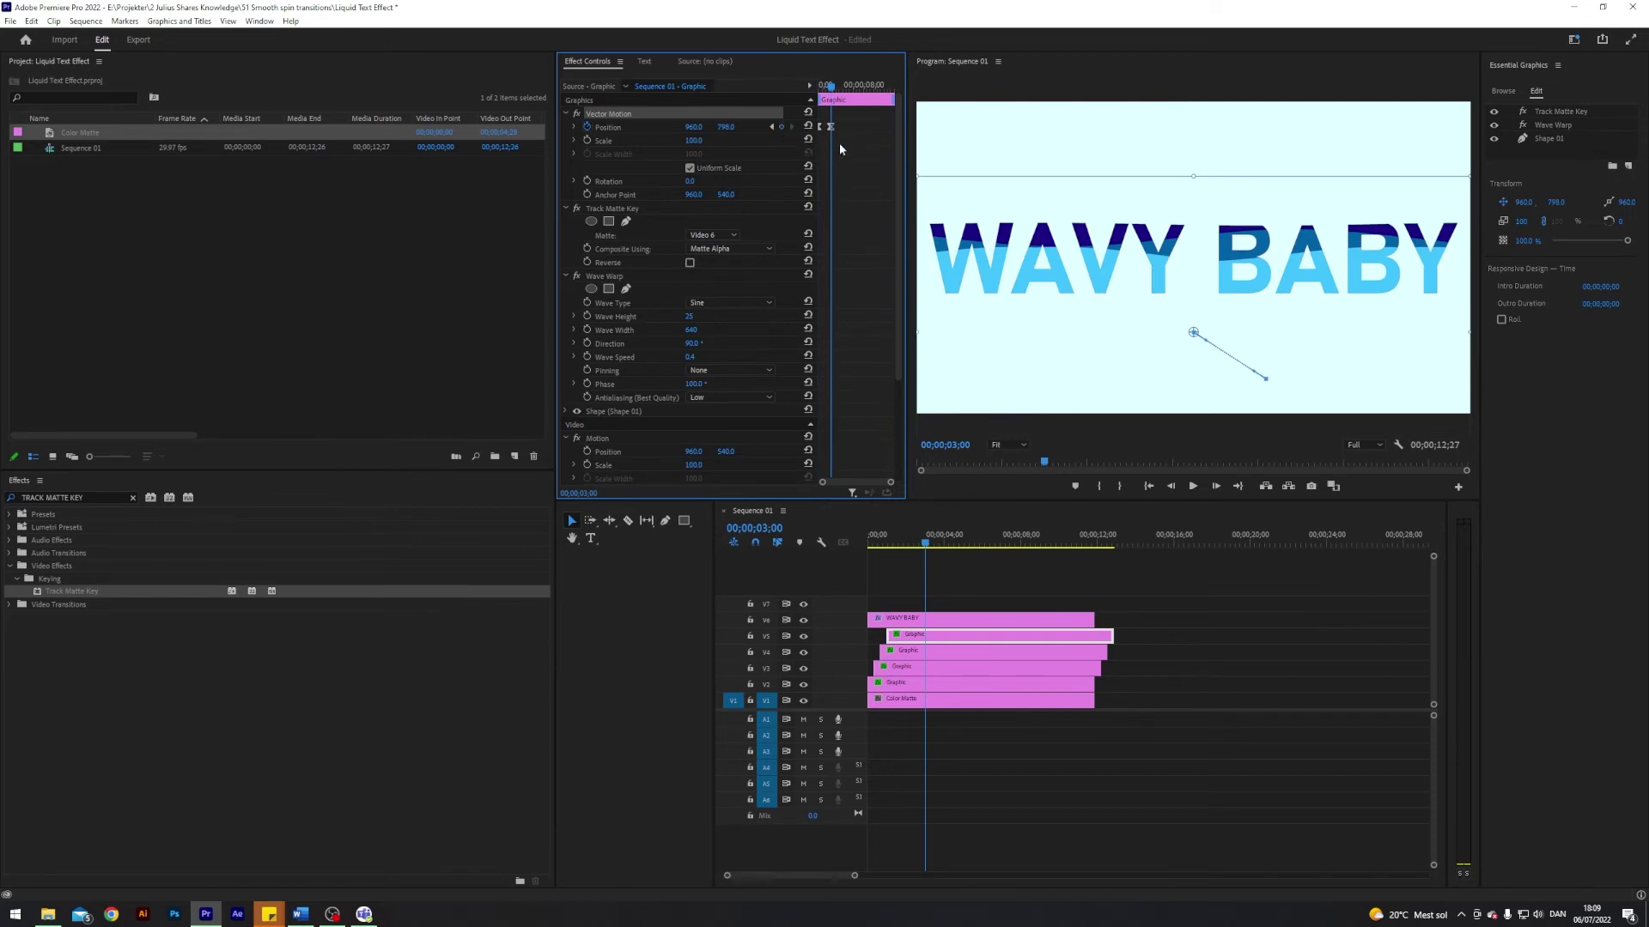
pyautogui.moveTo(725, 126); pyautogui.dragTo(1588, 117)
pyautogui.click(1549, 138)
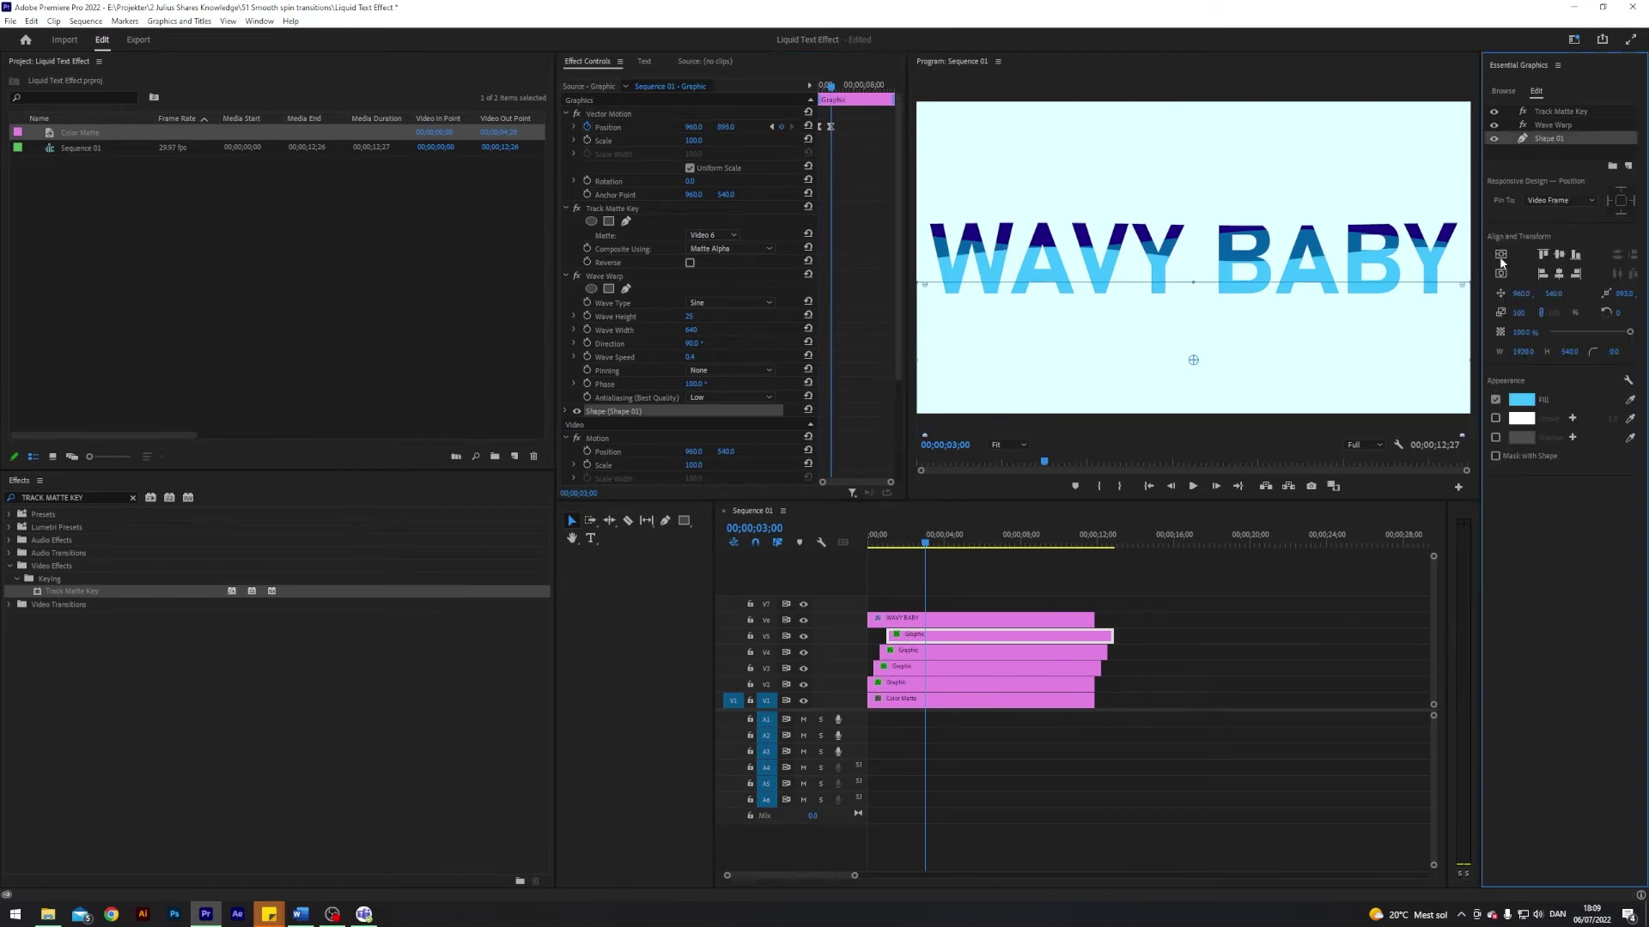
pyautogui.click(1533, 398)
# - Set the V5 wave copy's fill to cyan, hex 41FFFD
pyautogui.click(898, 546)
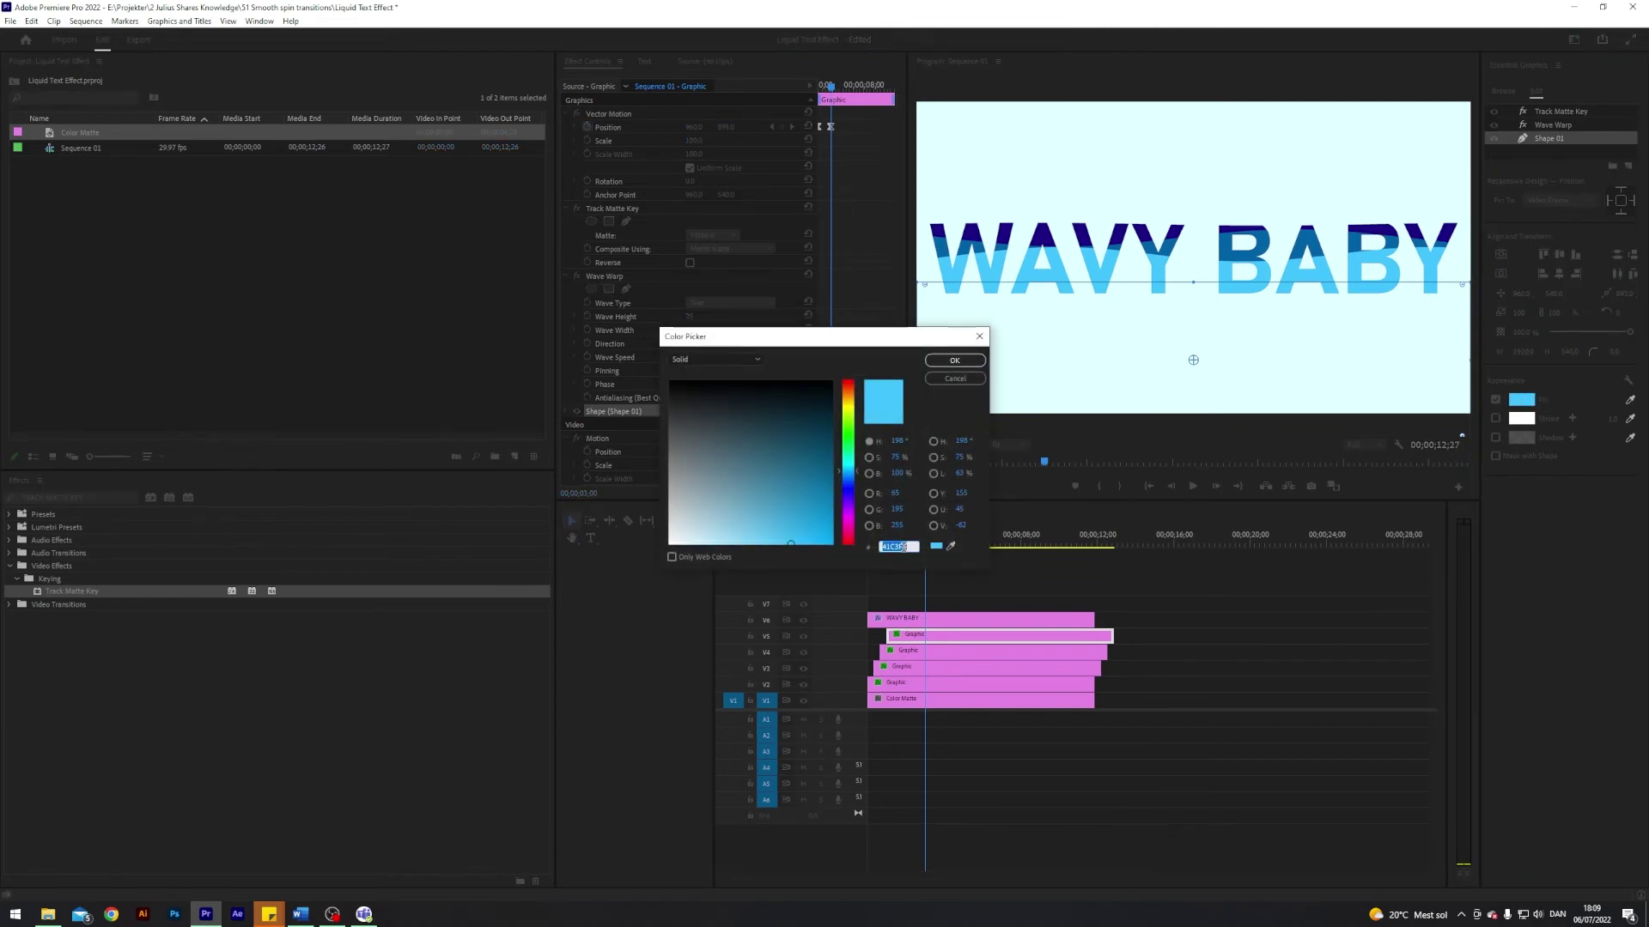
pyautogui.write('41FFFD')
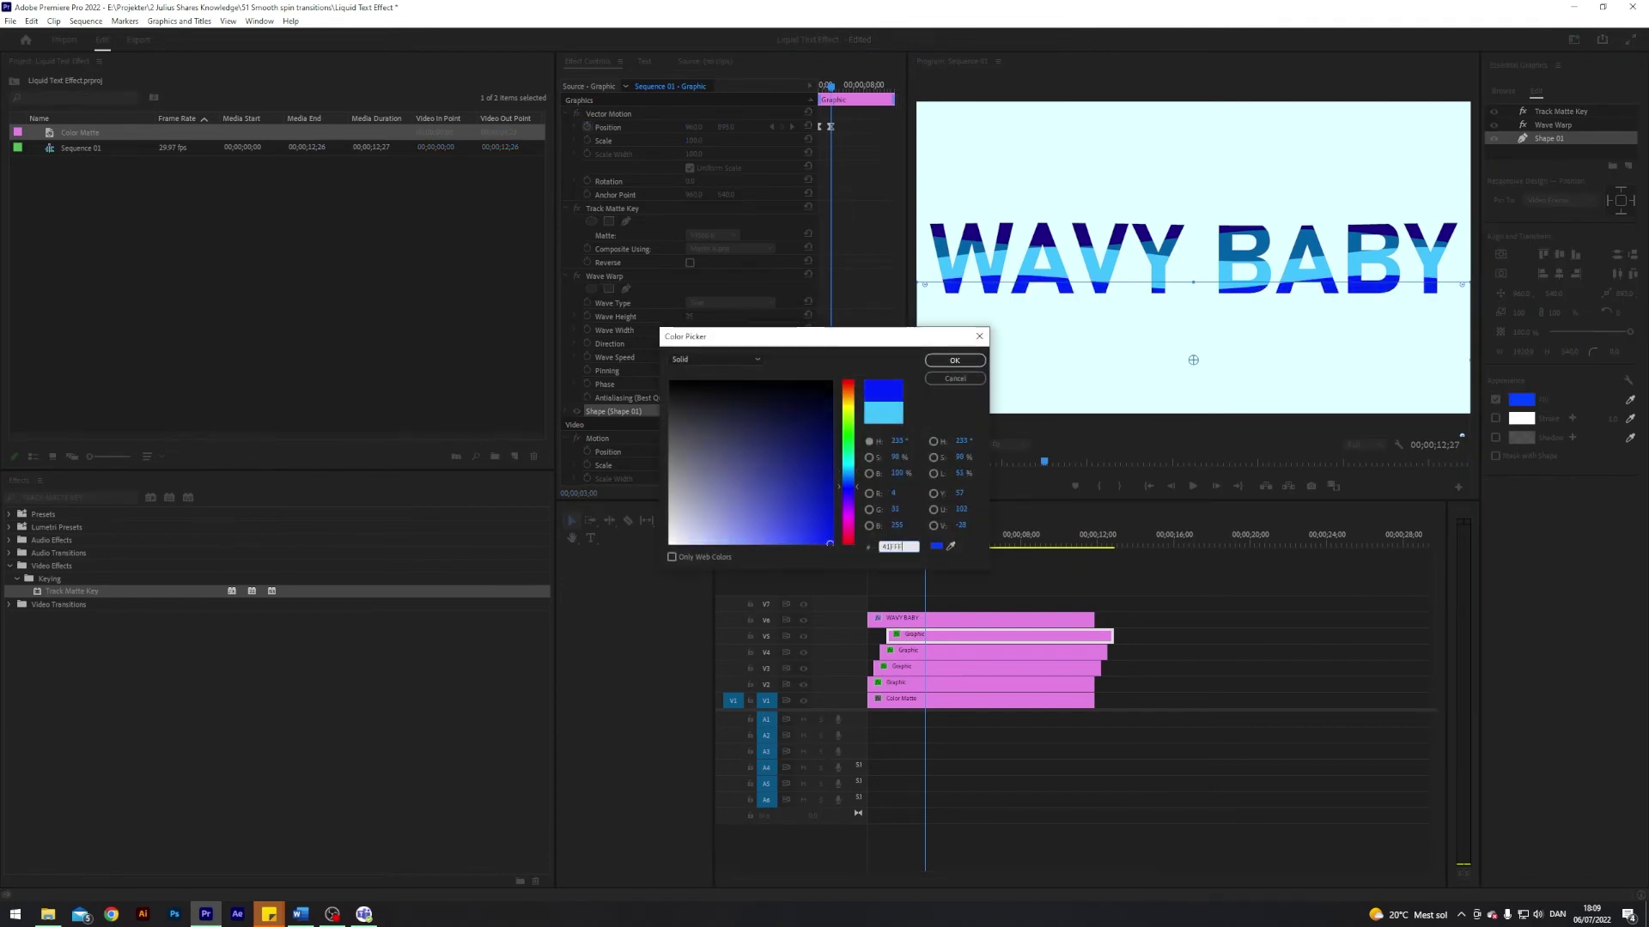
pyautogui.click(953, 361)
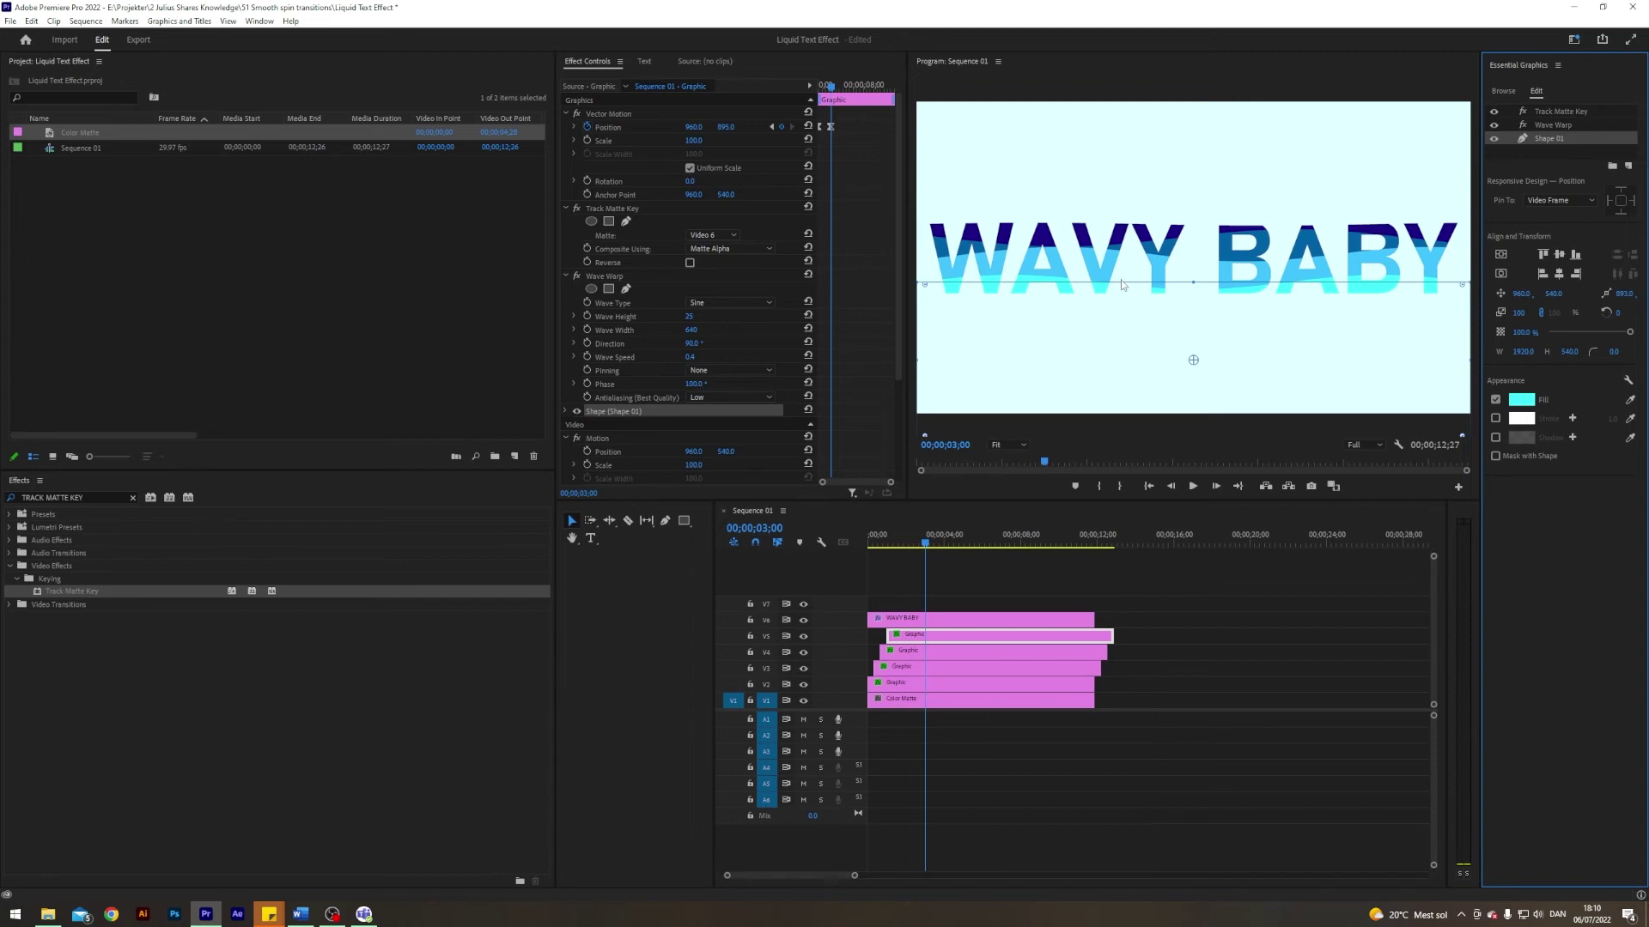
# - Set the V5 wave to Wave Height 20, Width 550, Speed 0.3 and Phase 0°
pyautogui.click(688, 316)
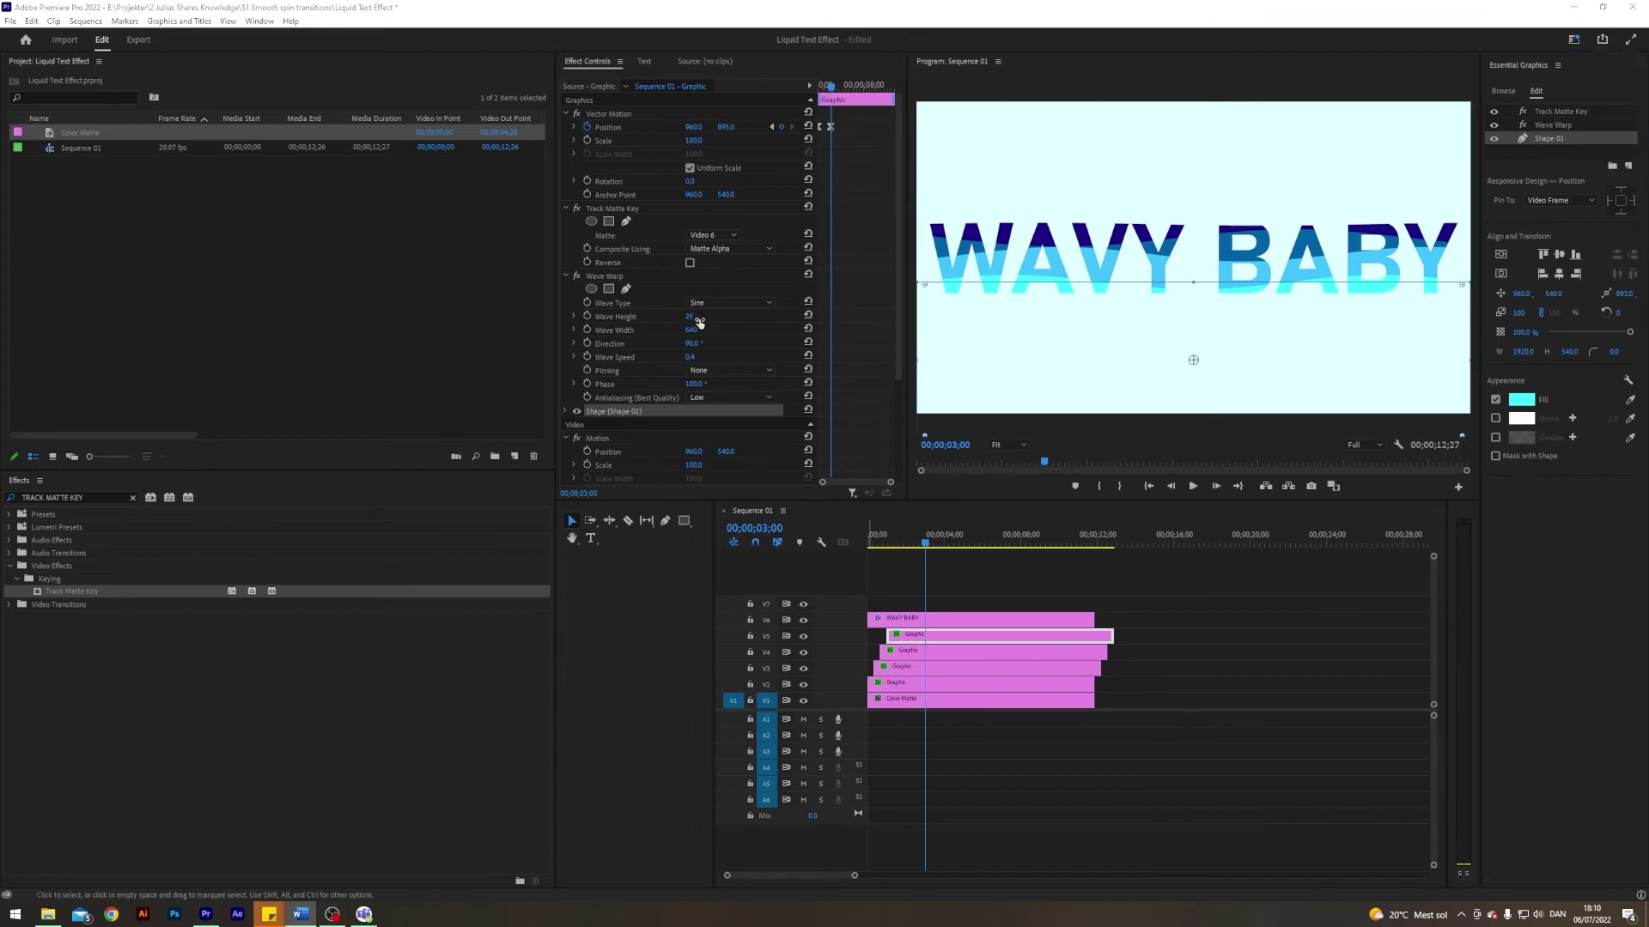
pyautogui.write('2')
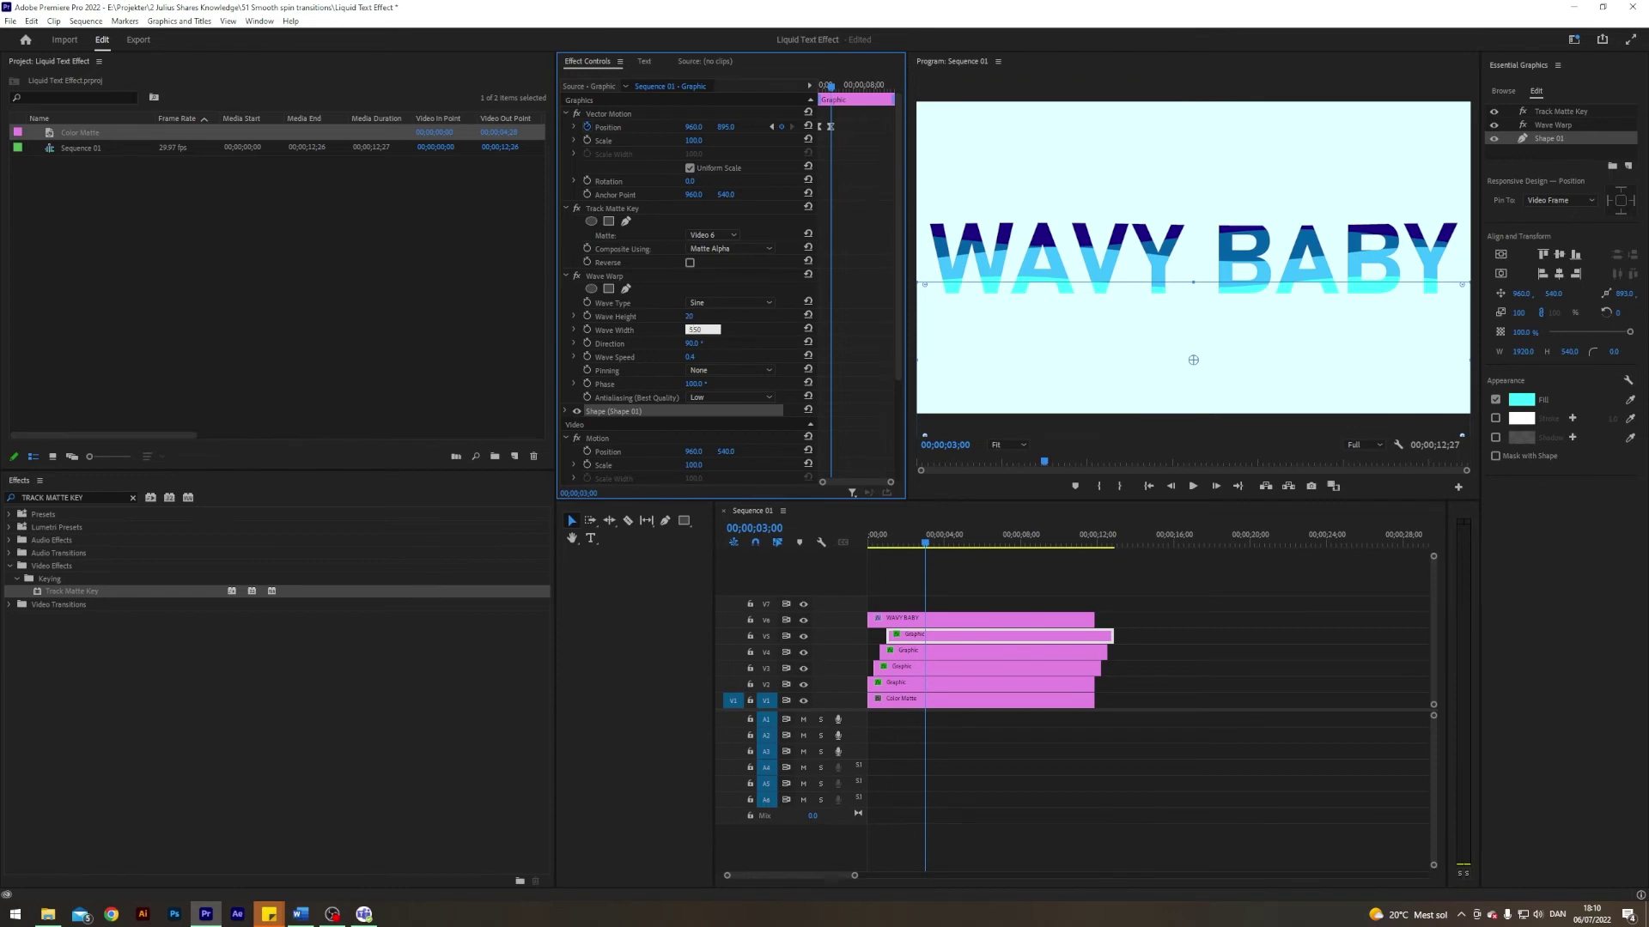
pyautogui.press('Tab')
pyautogui.press('Tab')
pyautogui.write('0')
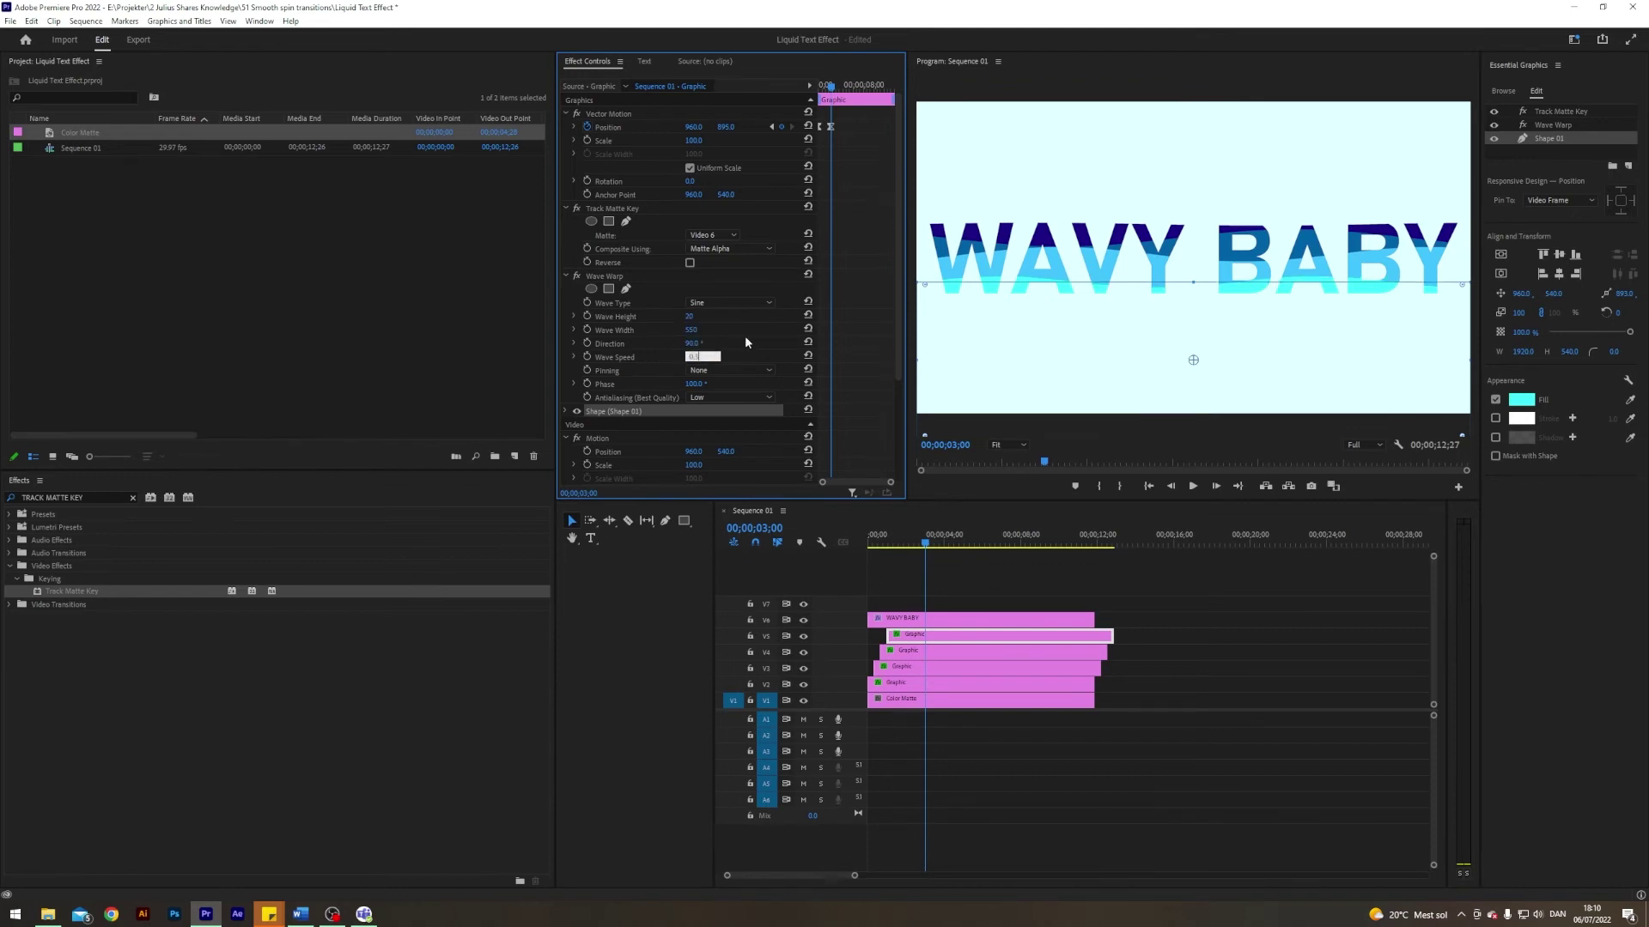
pyautogui.press('Return')
pyautogui.click(693, 384)
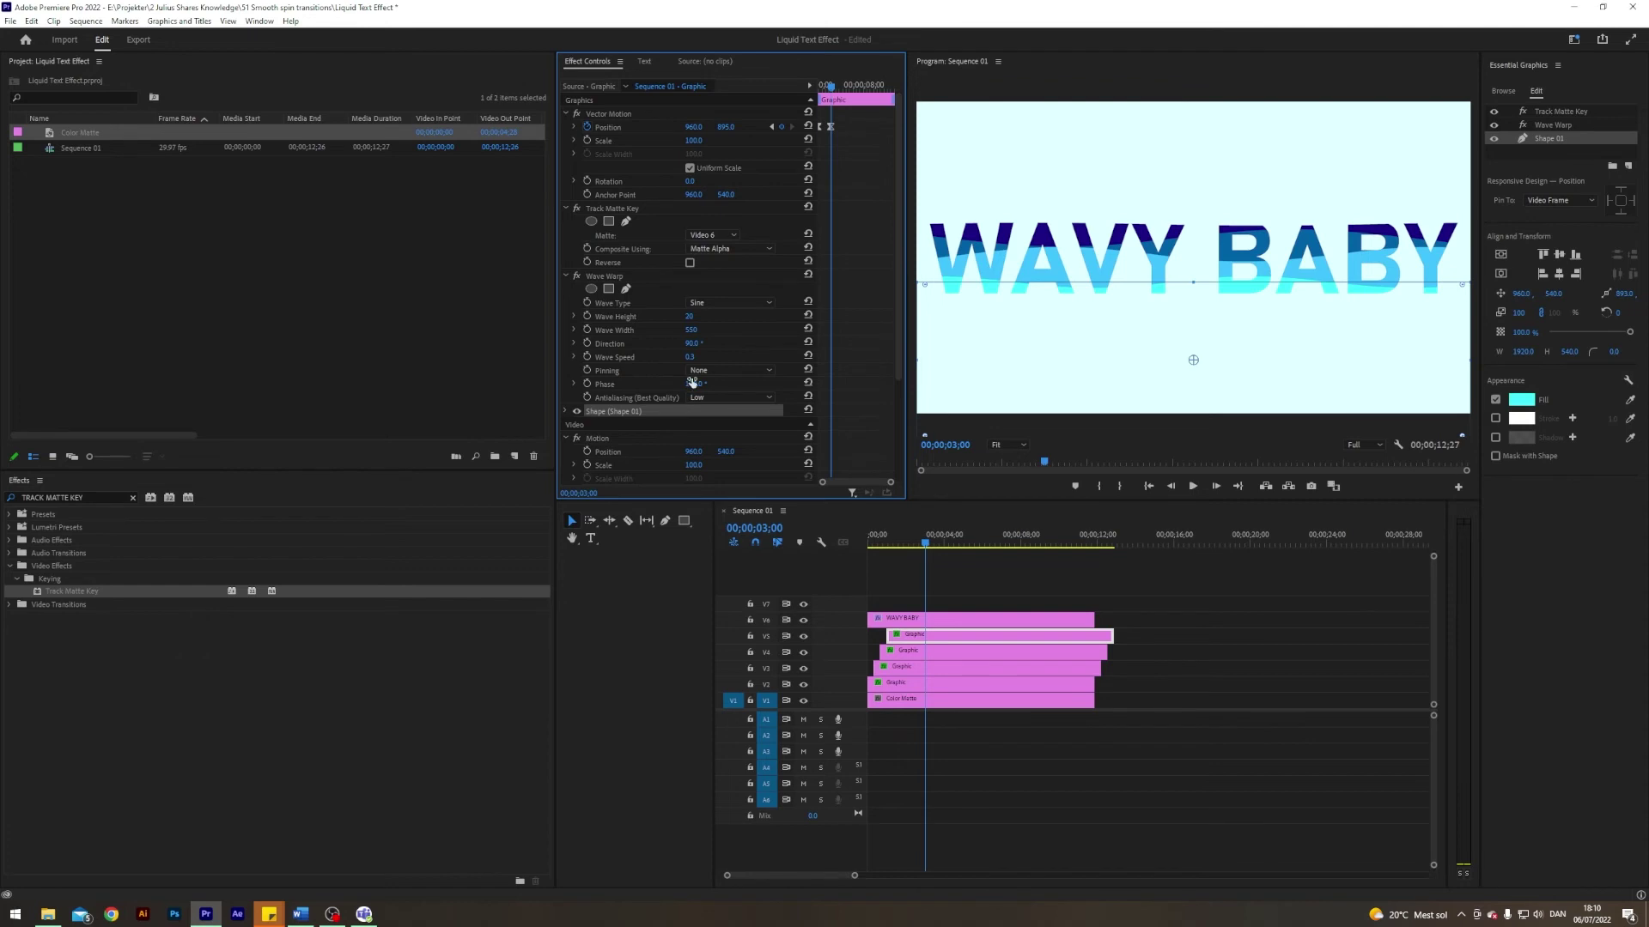
pyautogui.write('0')
pyautogui.press('Return')
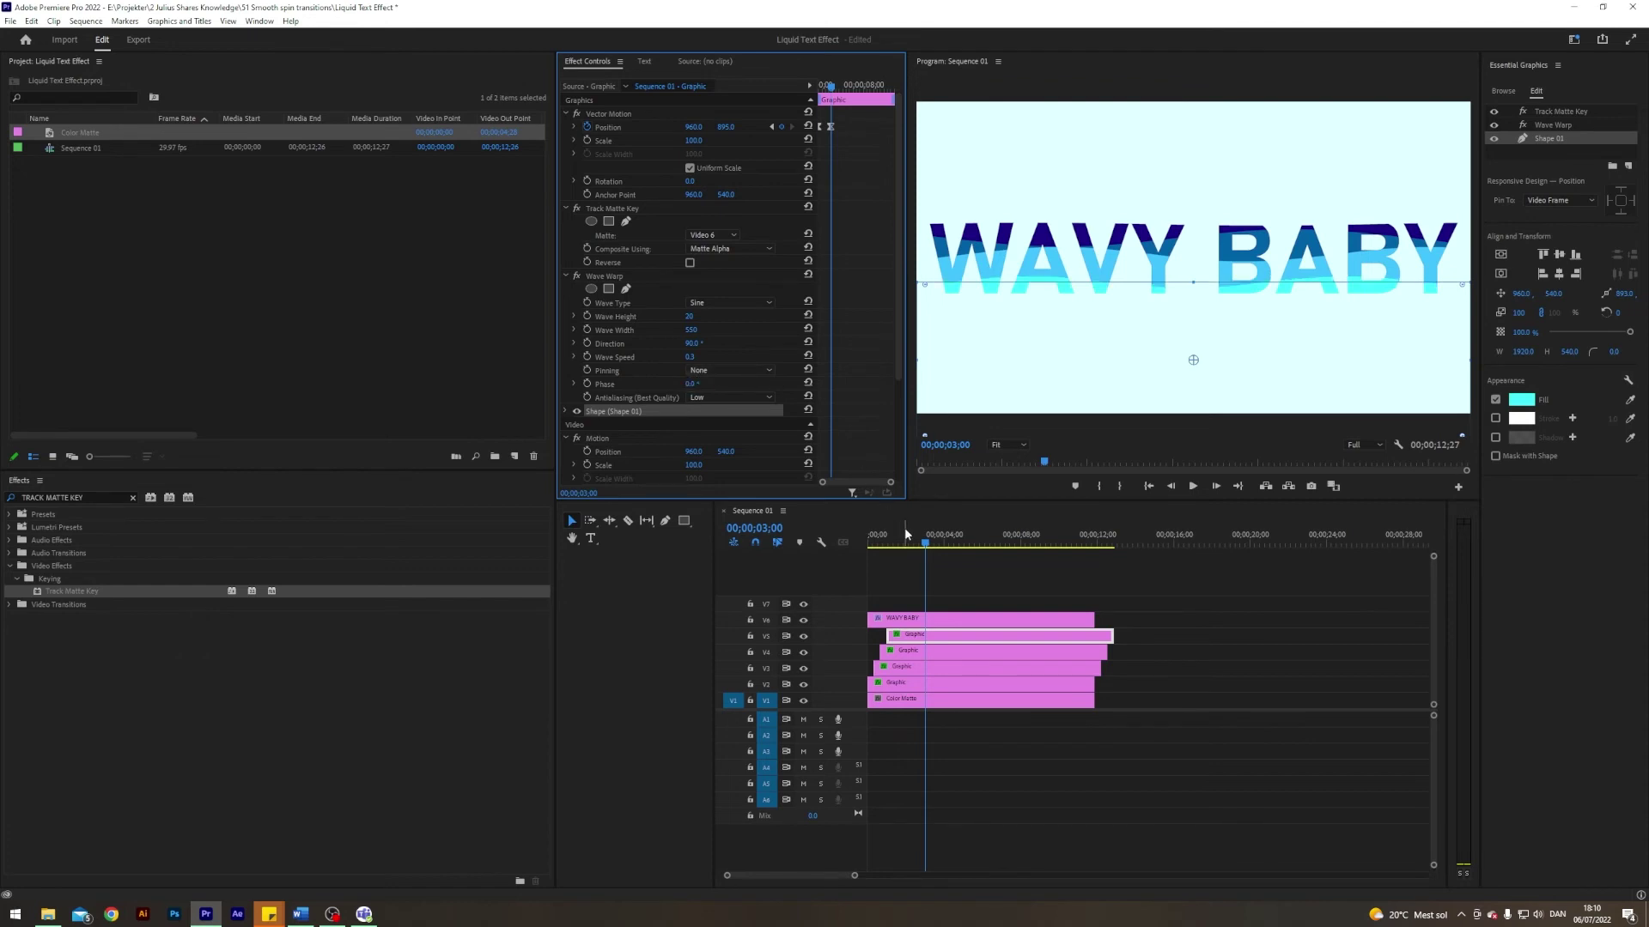
pyautogui.click(919, 539)
# - Play the sequence, then trim the overhanging Graphic clip's end to match the others at 00;00;11;27
pyautogui.press('Home')
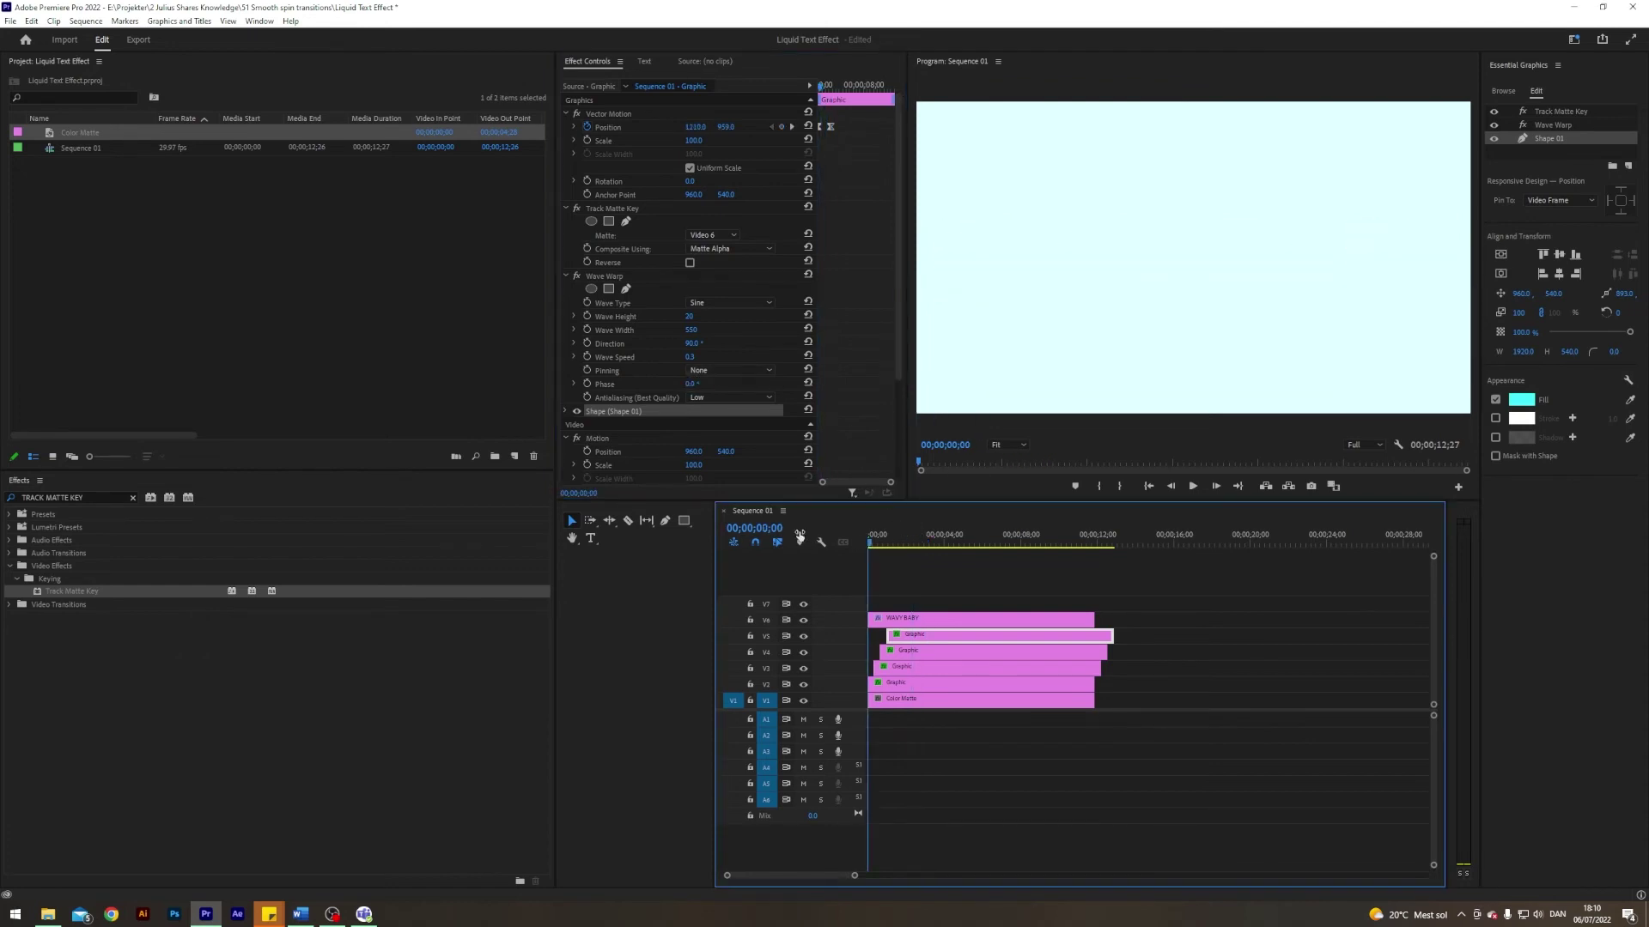
pyautogui.press('space')
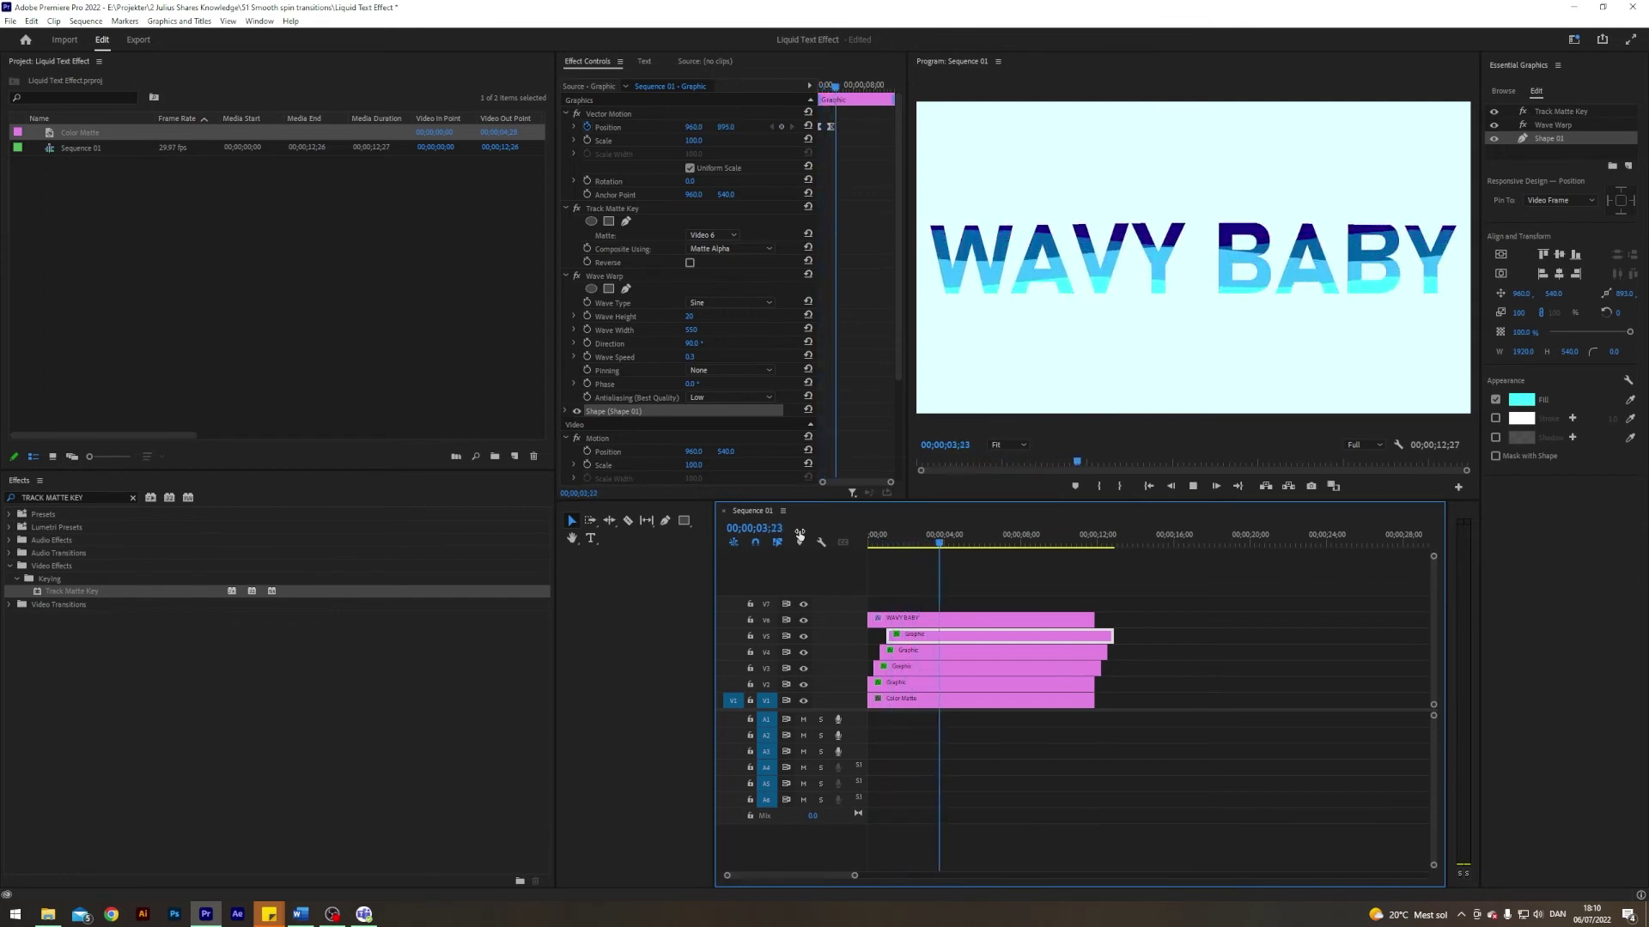
pyautogui.click(875, 539)
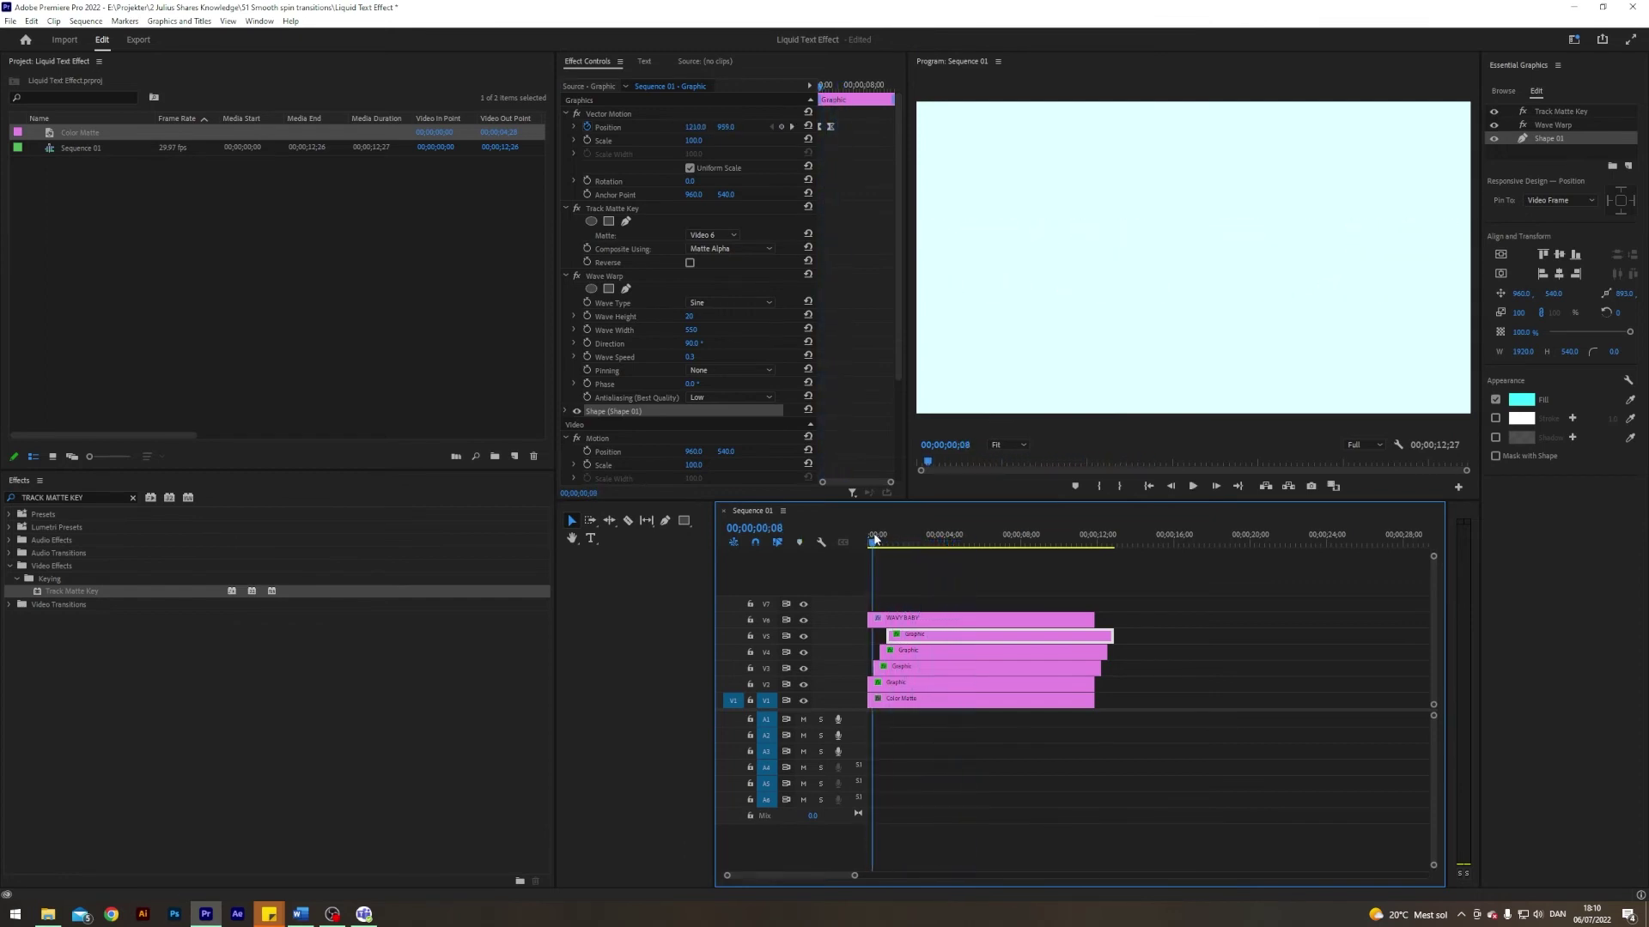
pyautogui.click(898, 554)
pyautogui.moveTo(875, 540); pyautogui.dragTo(981, 541)
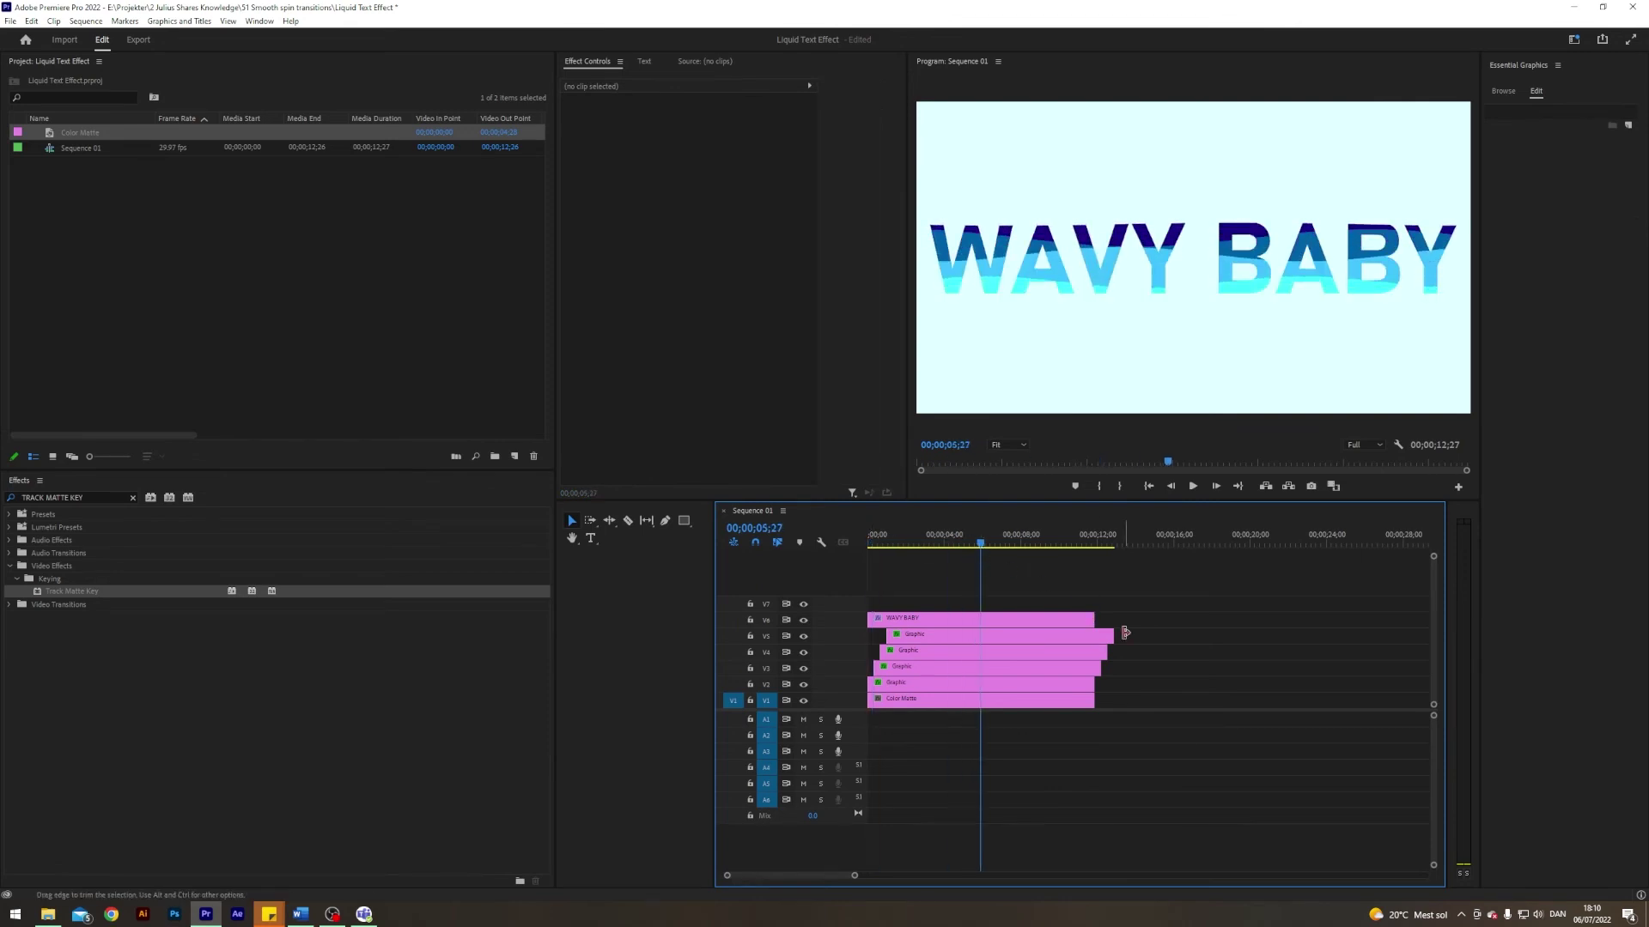
pyautogui.moveTo(1114, 636)
pyautogui.mouseDown()
pyautogui.moveTo(1093, 640)
pyautogui.moveTo(1094, 668)
pyautogui.mouseUp()
pyautogui.click(934, 644)
pyautogui.click(903, 686)
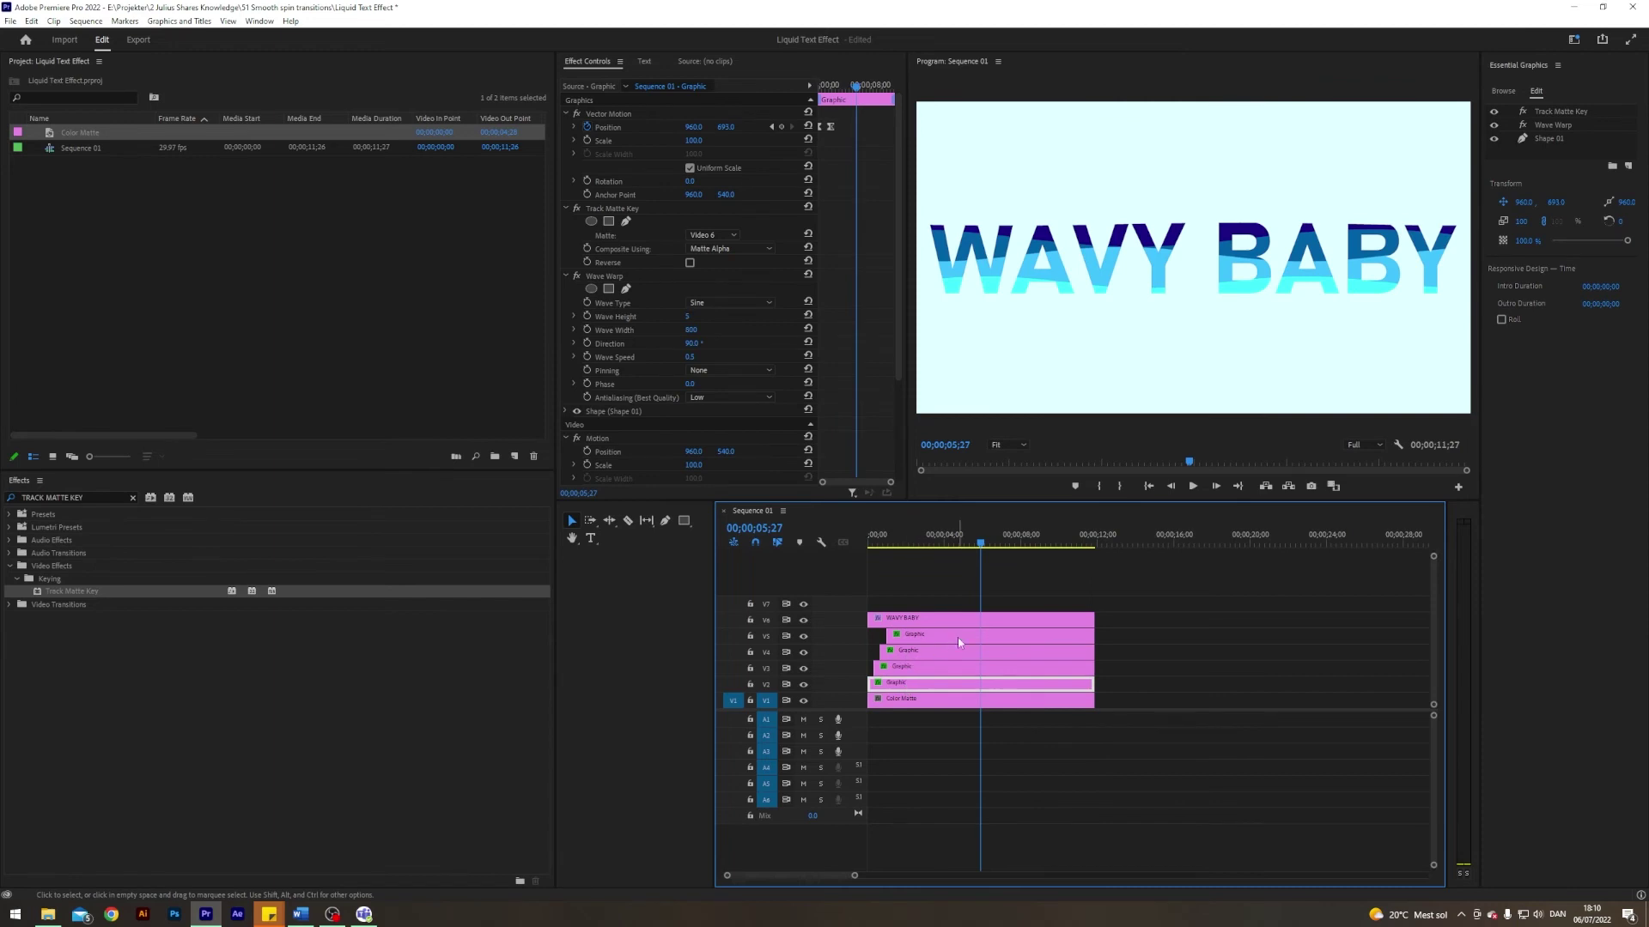
# - Hide the V3, V4 and V5 wave layers and preview the dark-blue layer alone
pyautogui.click(804, 669)
pyautogui.click(804, 653)
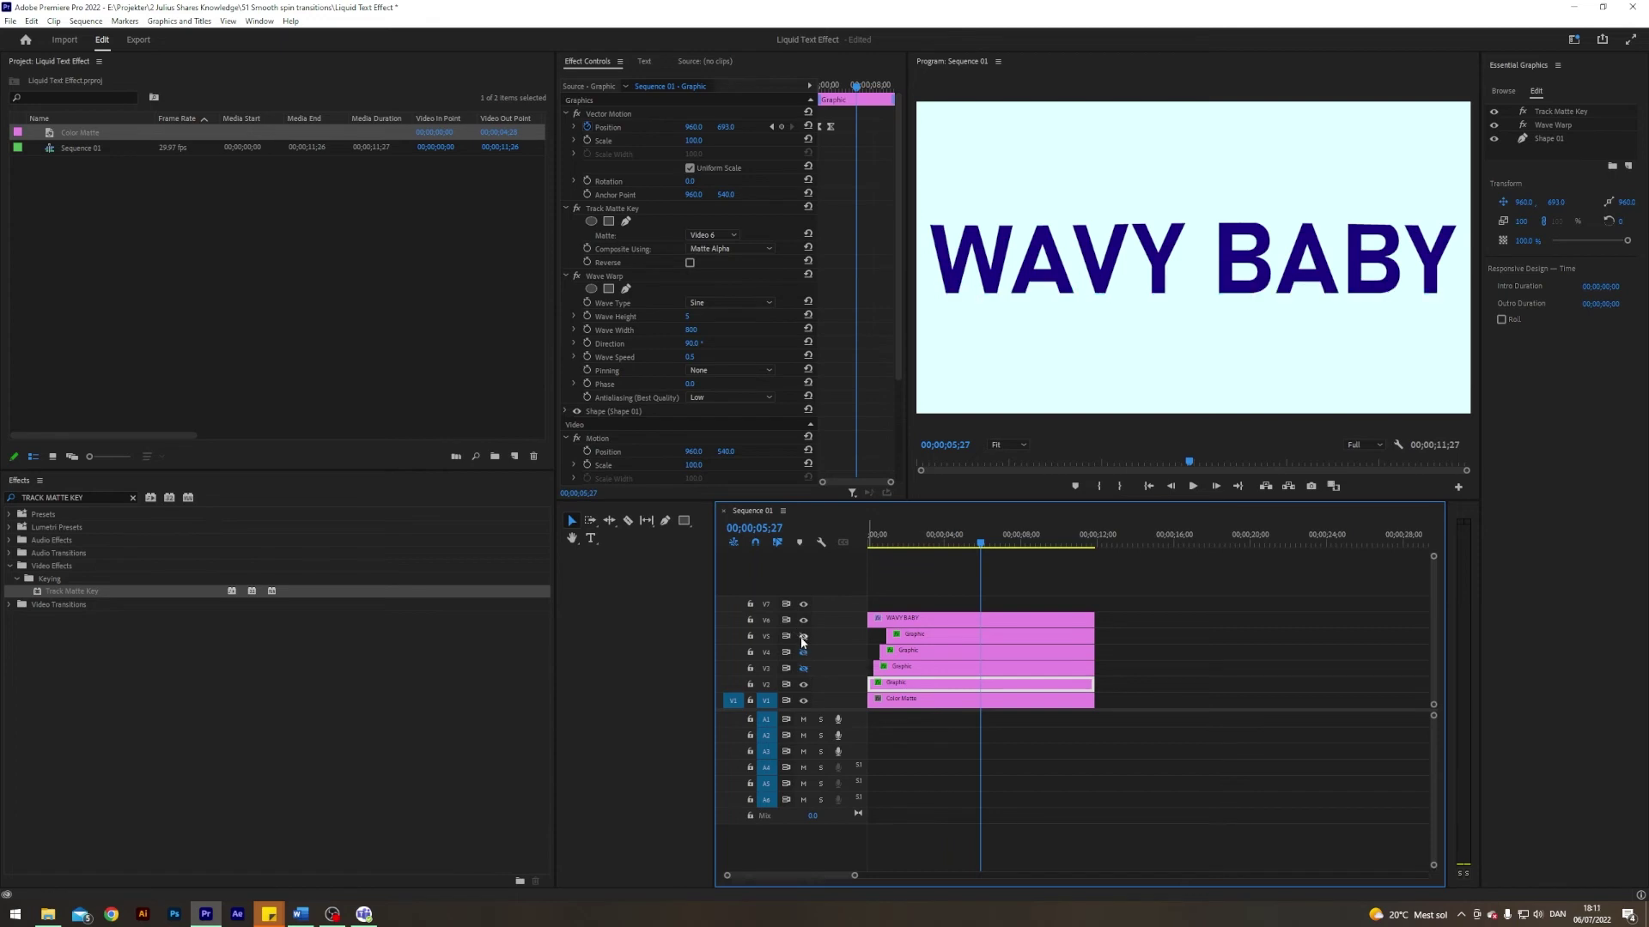
pyautogui.click(802, 639)
pyautogui.moveTo(980, 544); pyautogui.dragTo(861, 552)
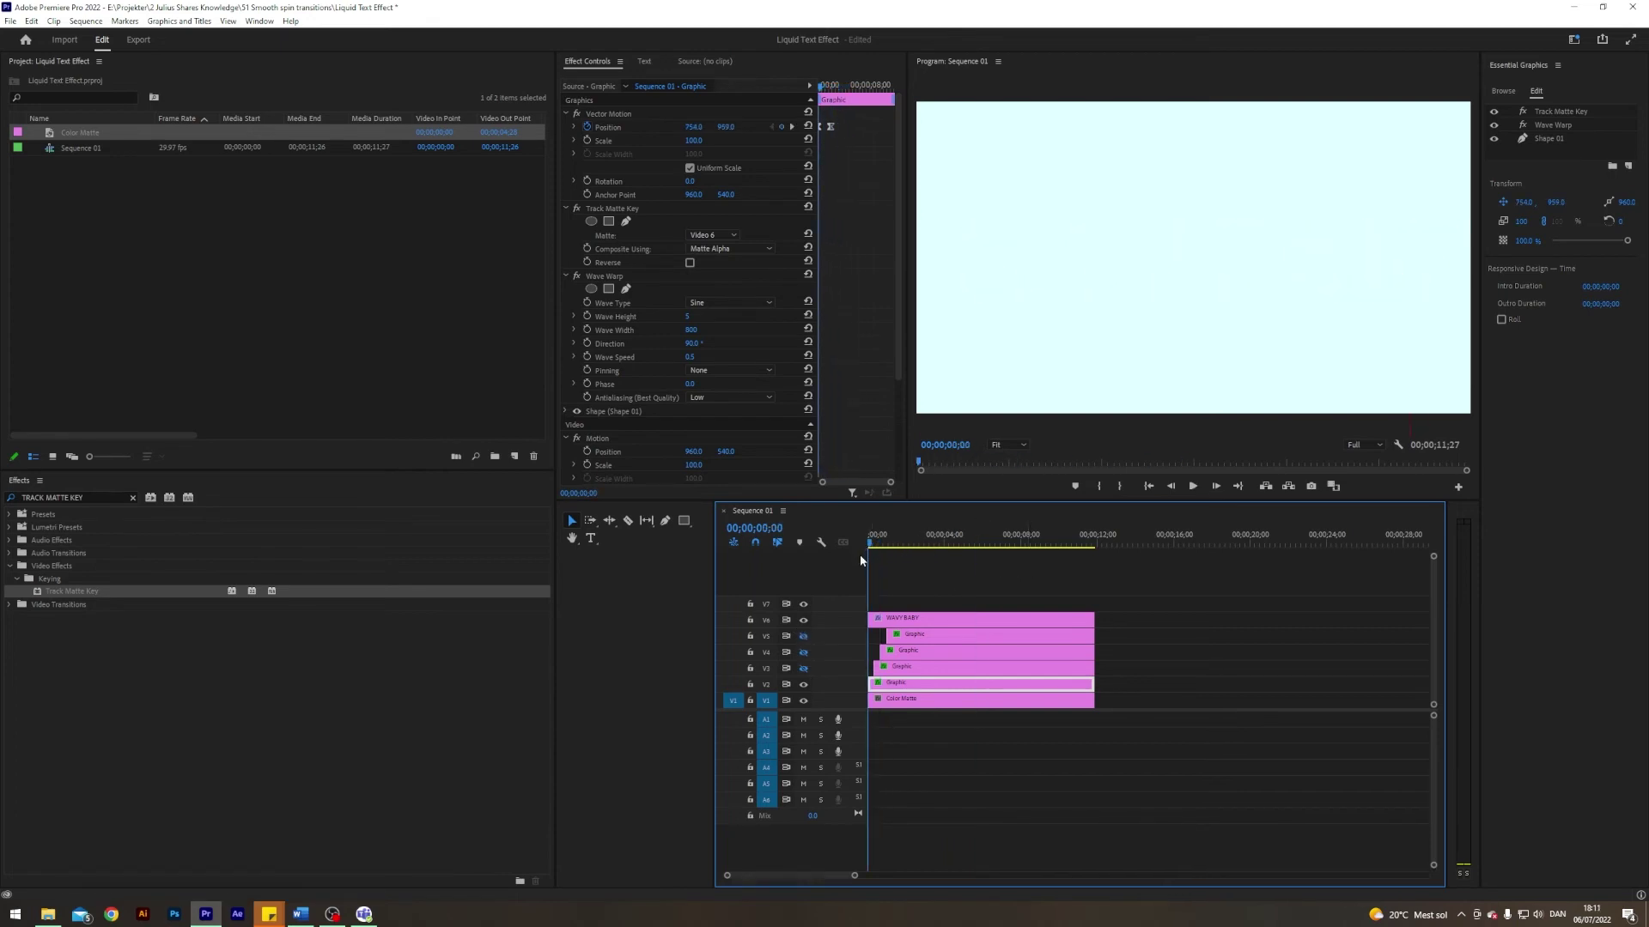
pyautogui.press('space')
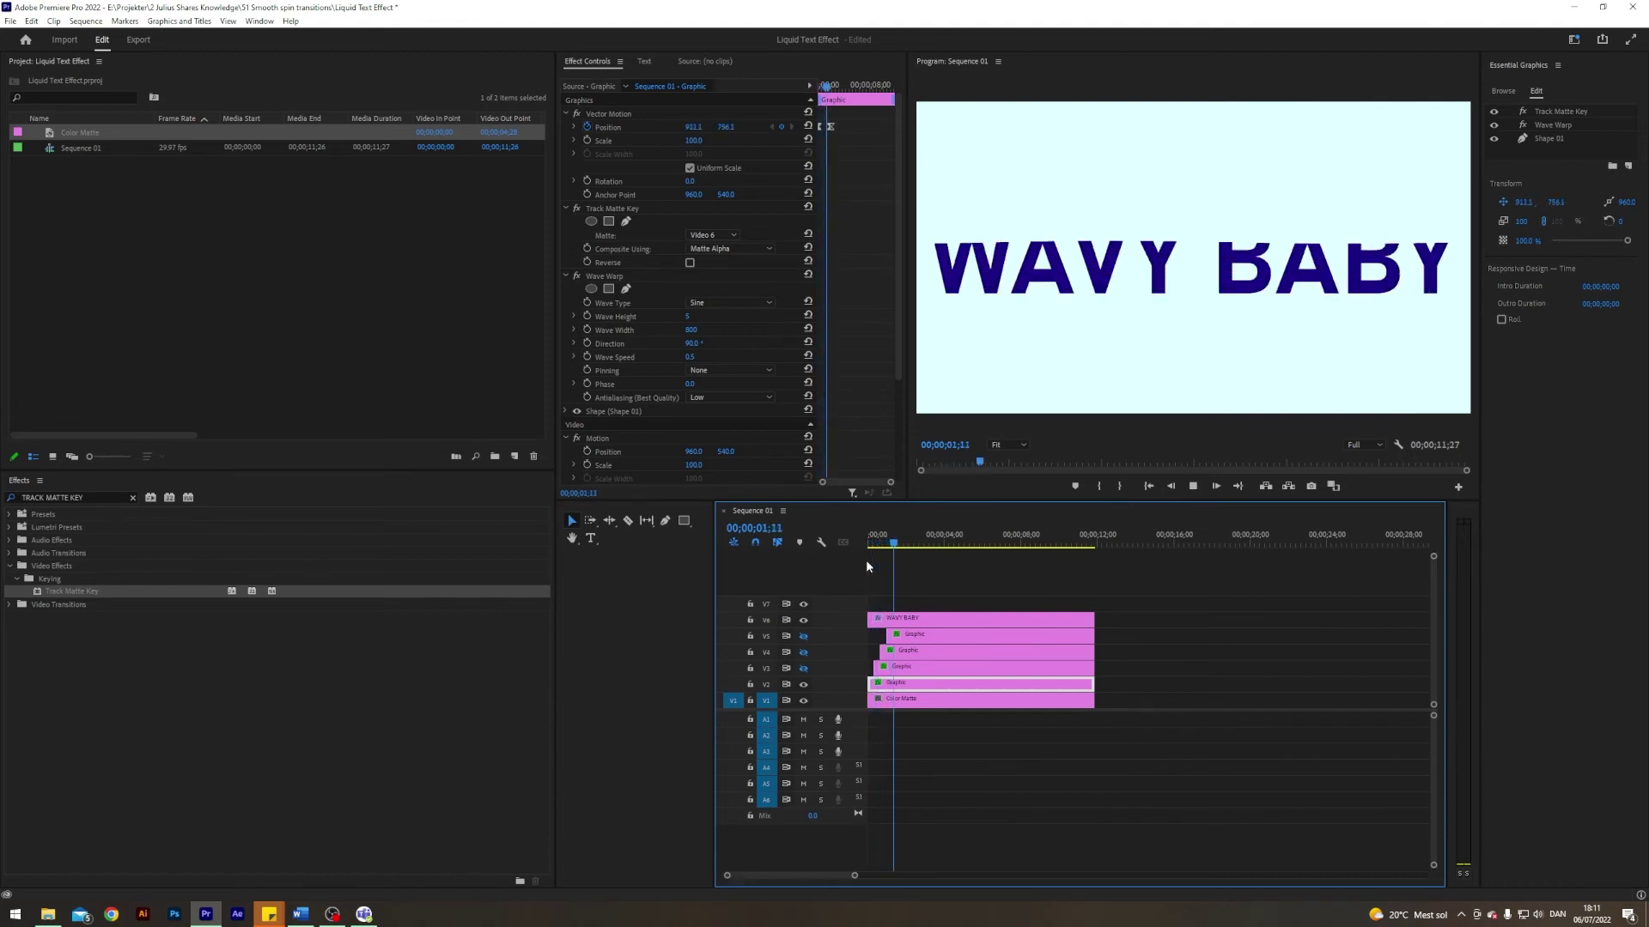
pyautogui.press('space')
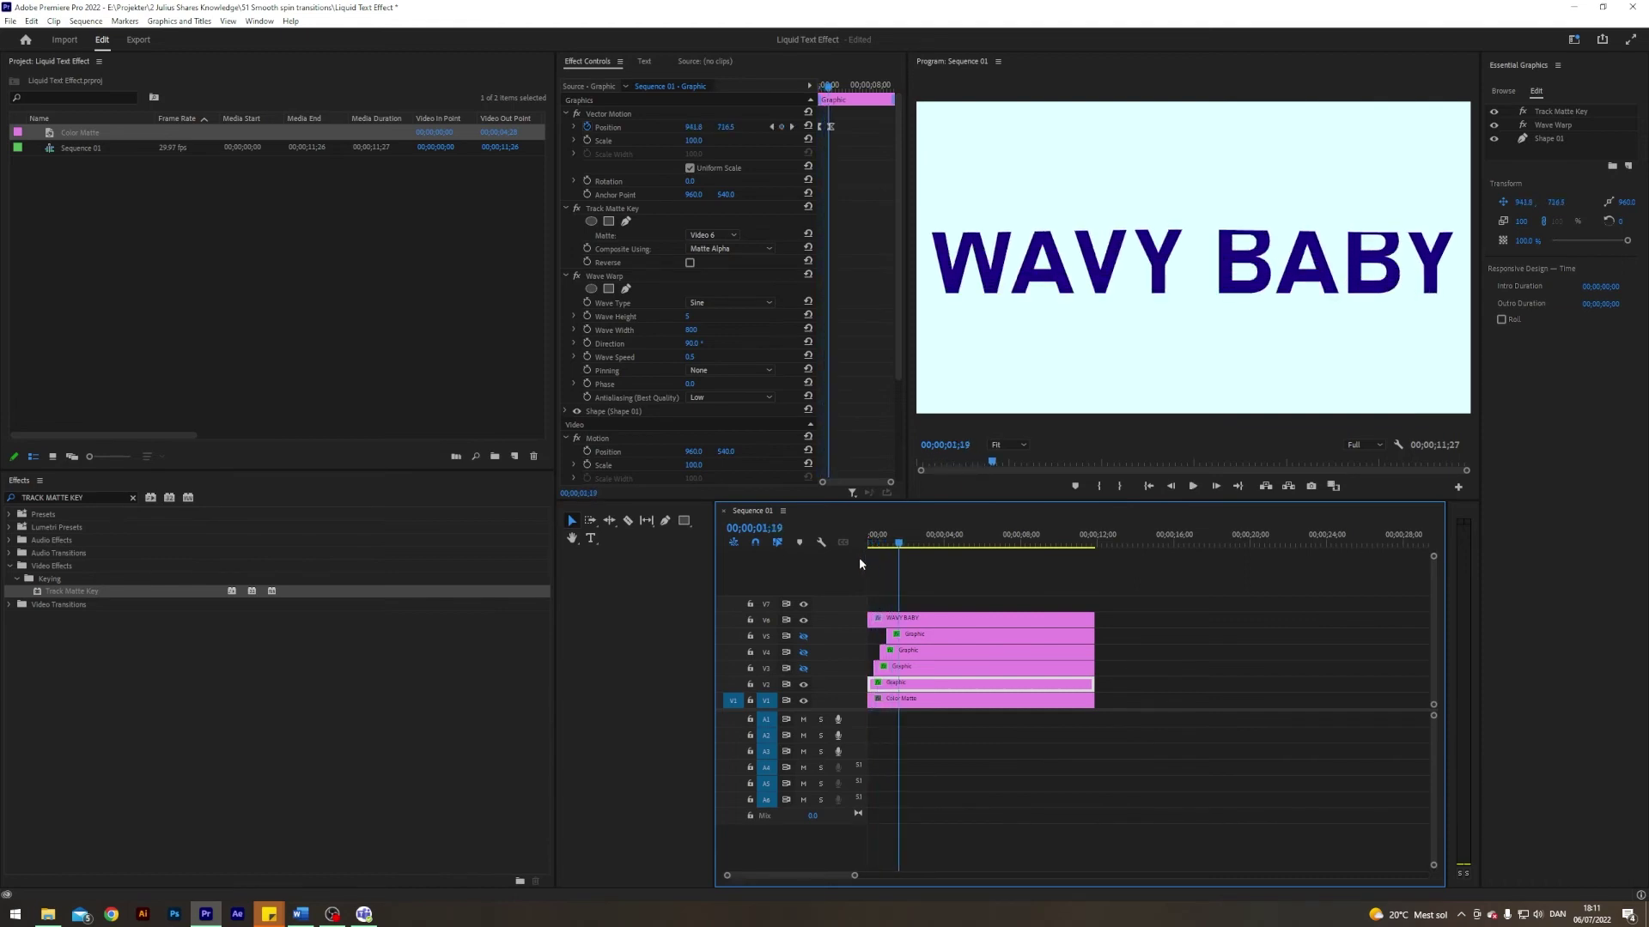
# - Keyframe the dark-blue layer's Wave Height at 25 at 2;00 and 5 at 2;15
pyautogui.click(792, 127)
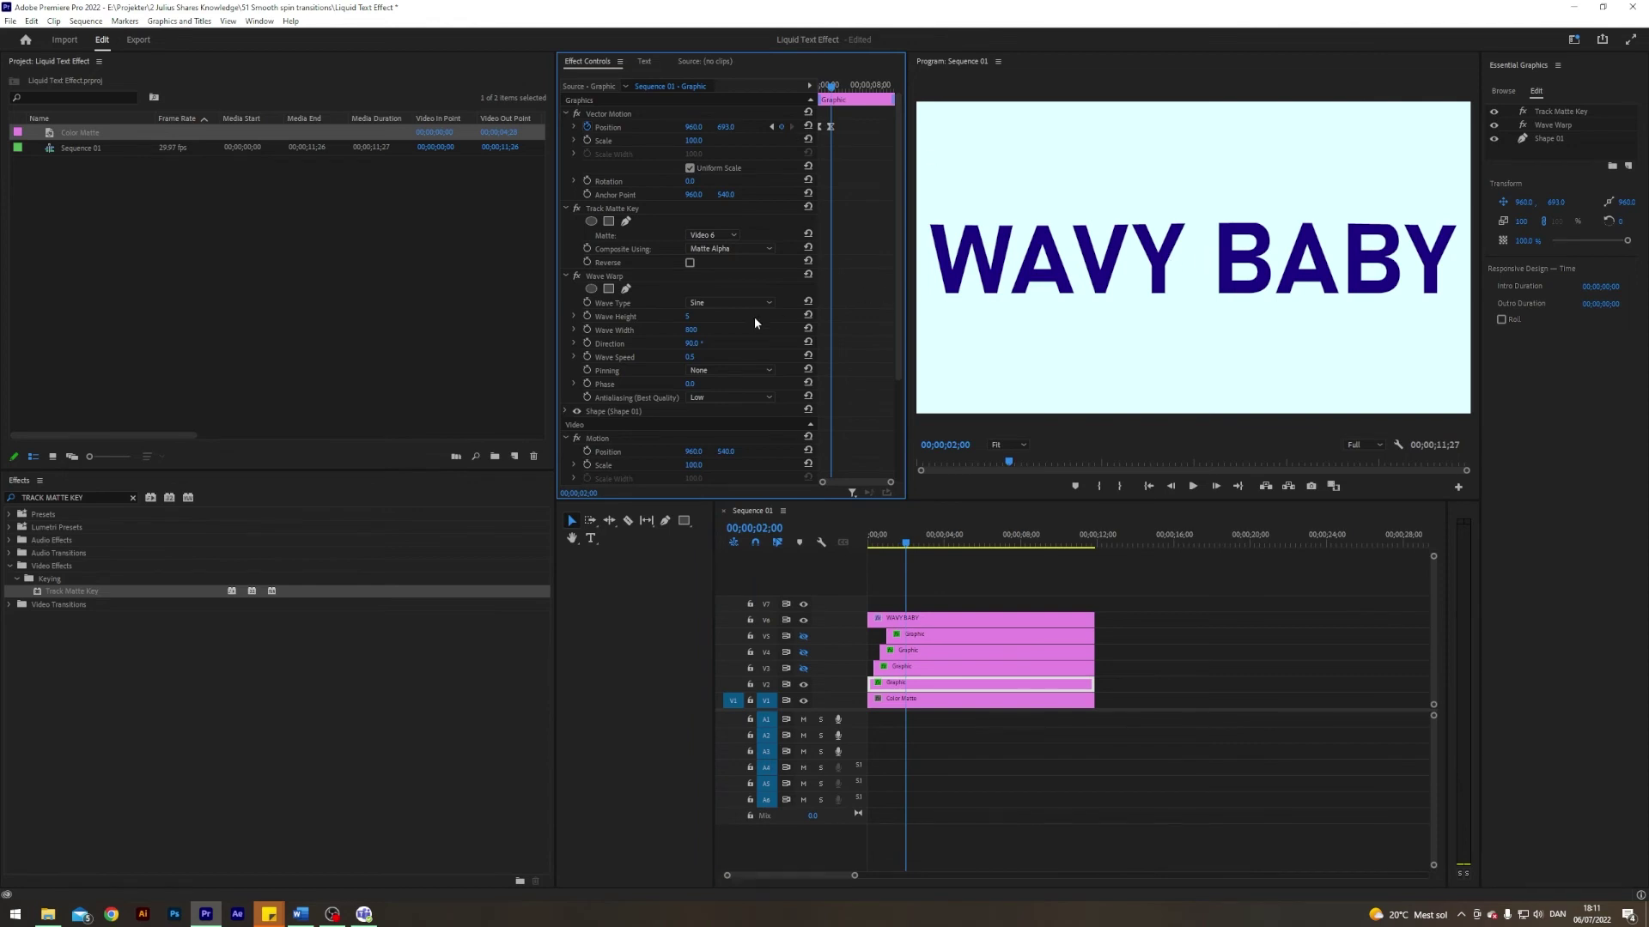
pyautogui.click(587, 317)
pyautogui.click(688, 316)
pyautogui.write('25')
pyautogui.press('Return')
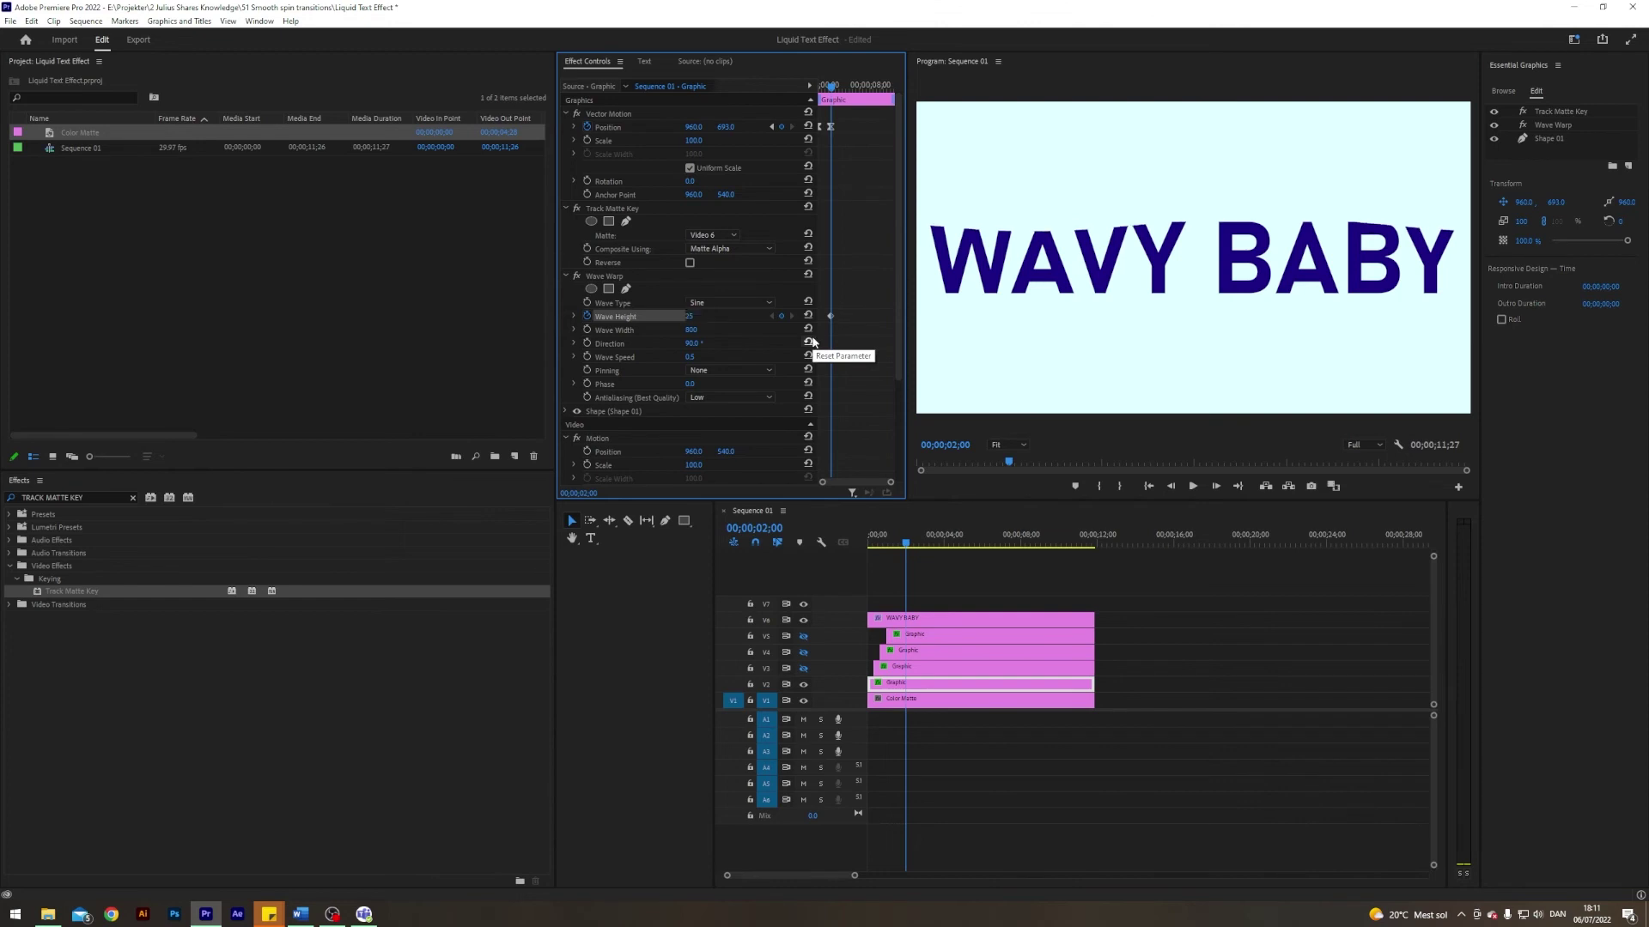
pyautogui.hotkey('shift', 'Right')
pyautogui.hotkey('shift', 'Right')
pyautogui.hotkey('shift', 'Right')
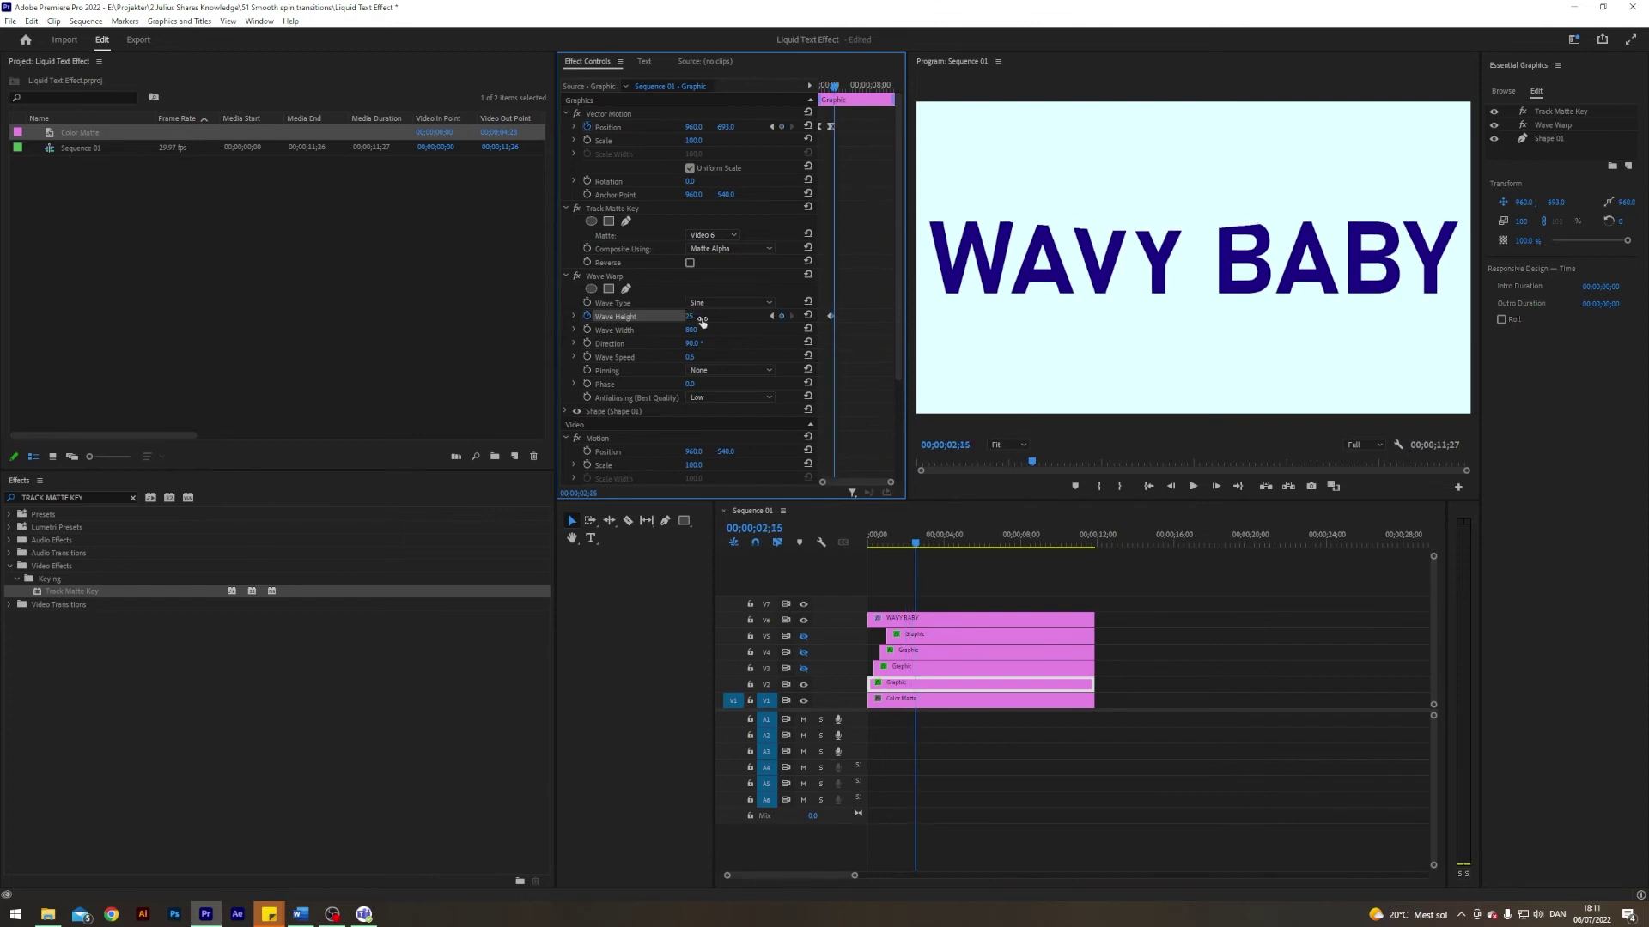
pyautogui.click(690, 316)
pyautogui.write('5')
pyautogui.press('Return')
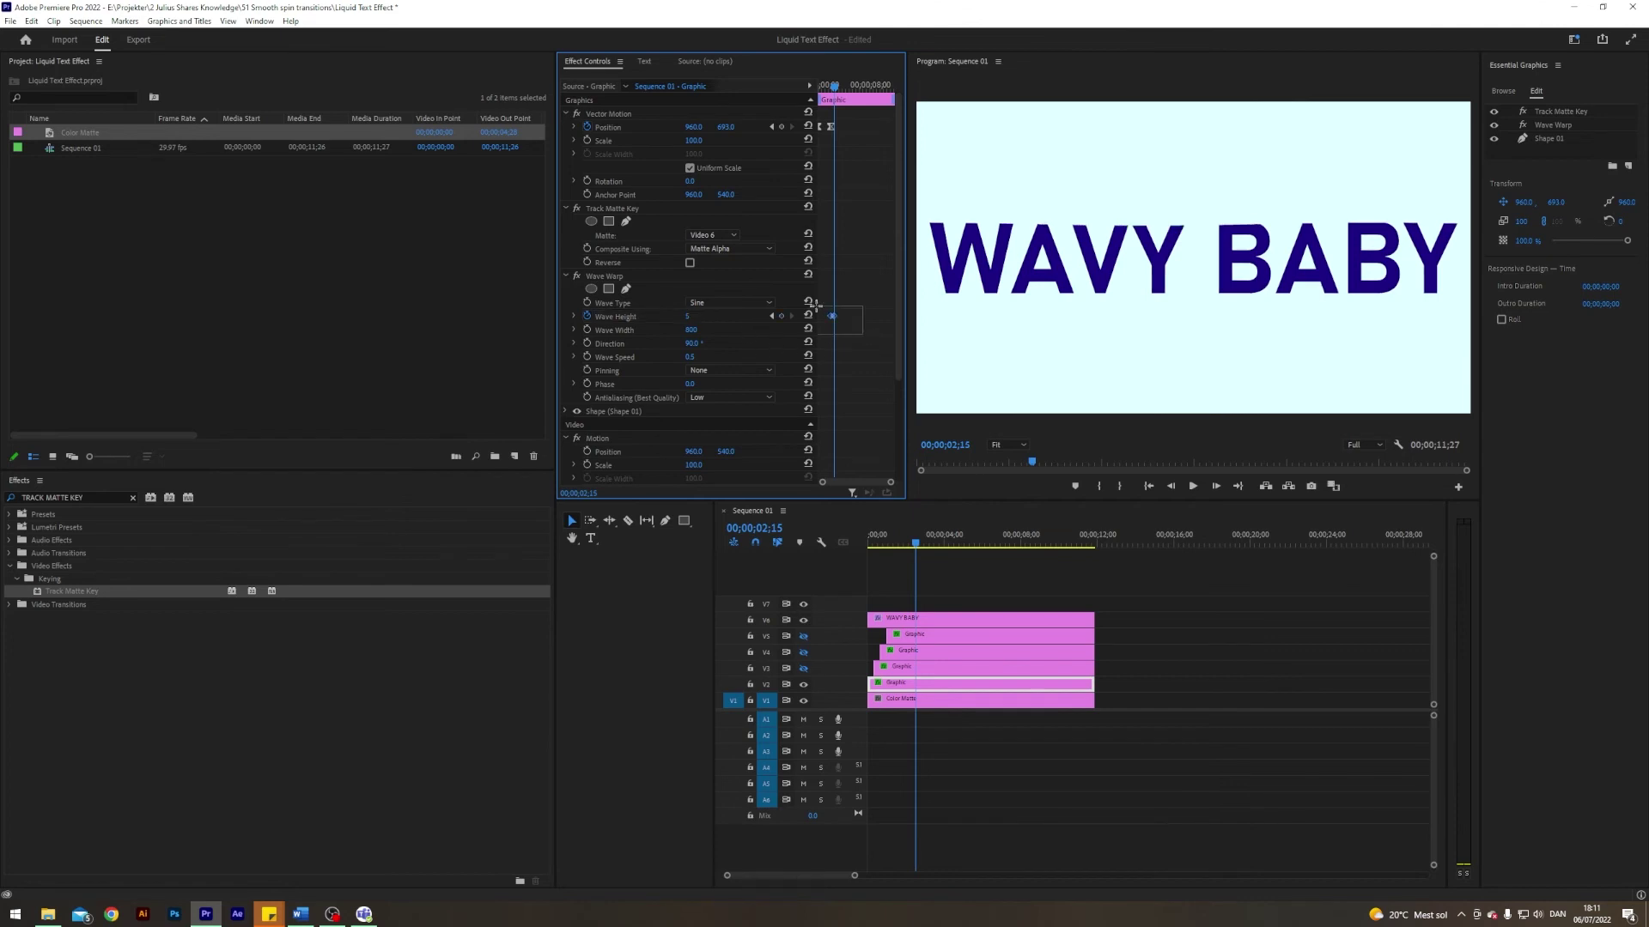
# - Apply Ease In and Ease Out to the Wave Height keyframes, then show V3 again
pyautogui.rightClick(832, 316)
pyautogui.click(872, 498)
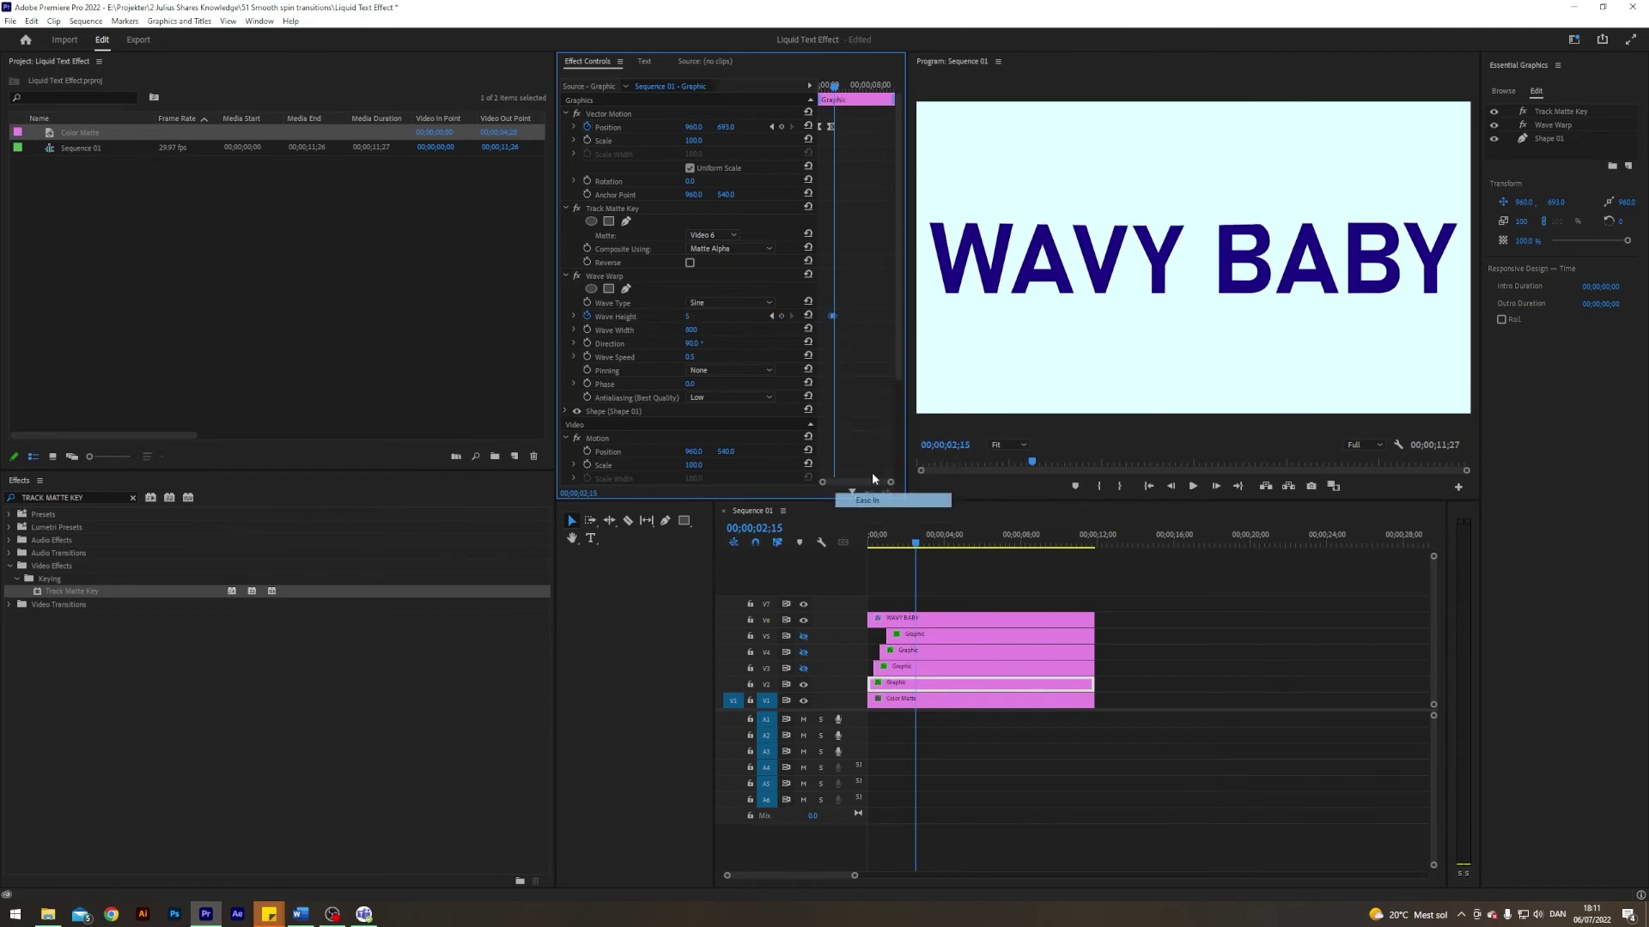
pyautogui.rightClick(832, 316)
pyautogui.click(893, 515)
pyautogui.click(887, 547)
pyautogui.moveTo(887, 547)
pyautogui.mouseDown()
pyautogui.moveTo(867, 550)
pyautogui.moveTo(949, 549)
pyautogui.mouseUp()
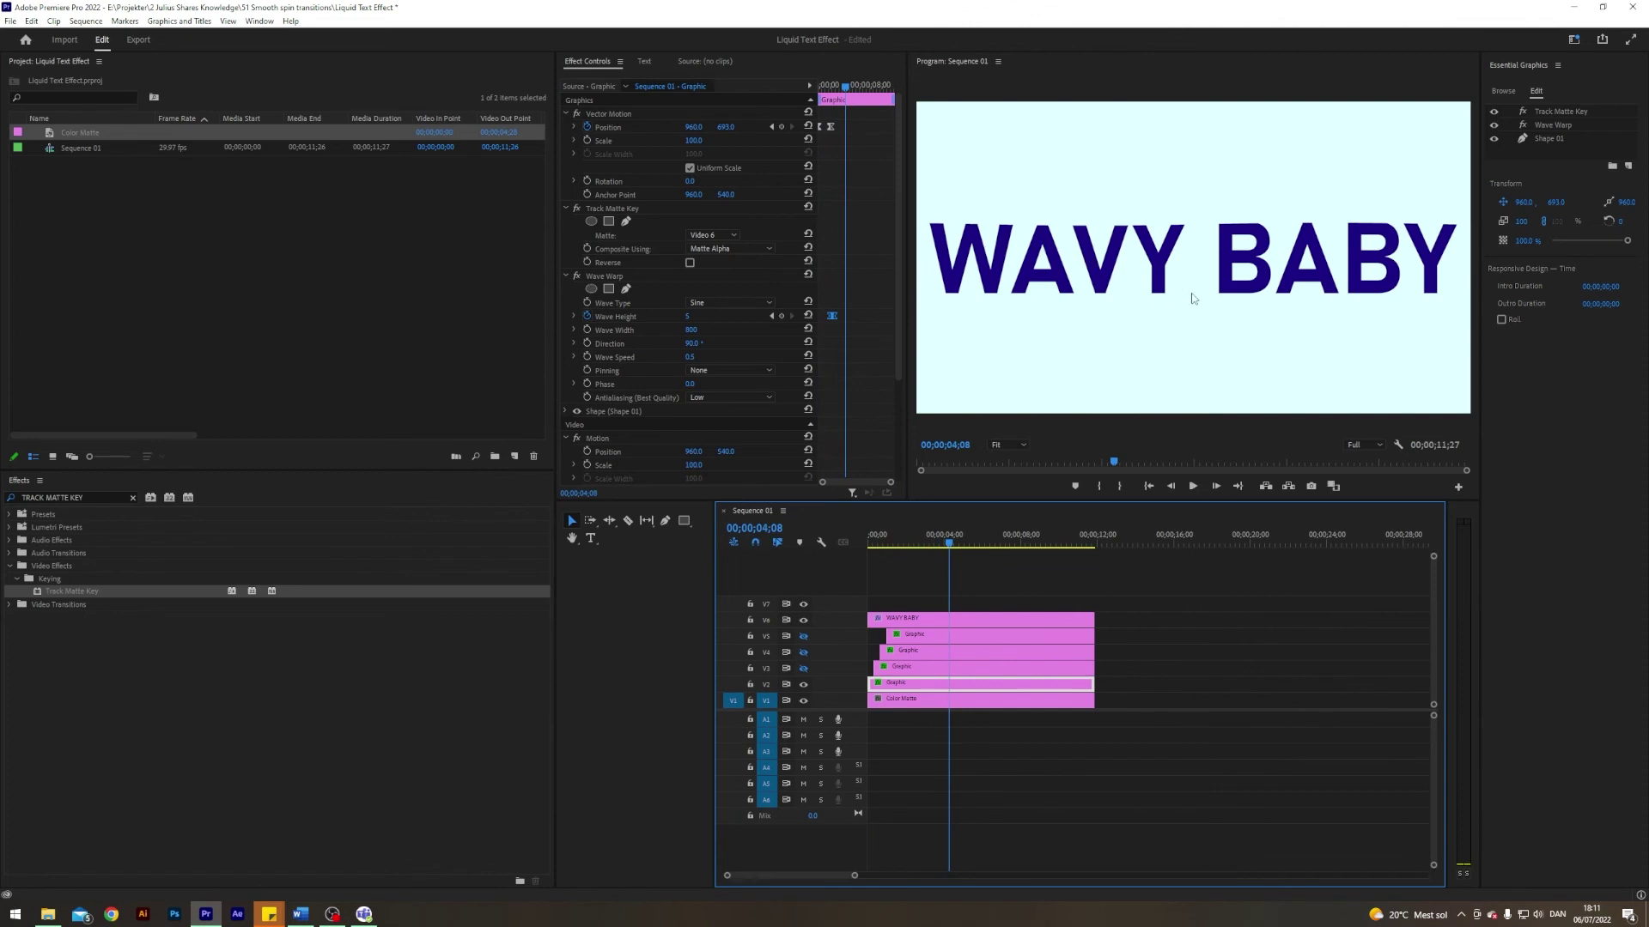
pyautogui.click(803, 668)
# - Show the V4 and V5 wave layers again and play the sequence with all layers visible
pyautogui.click(804, 652)
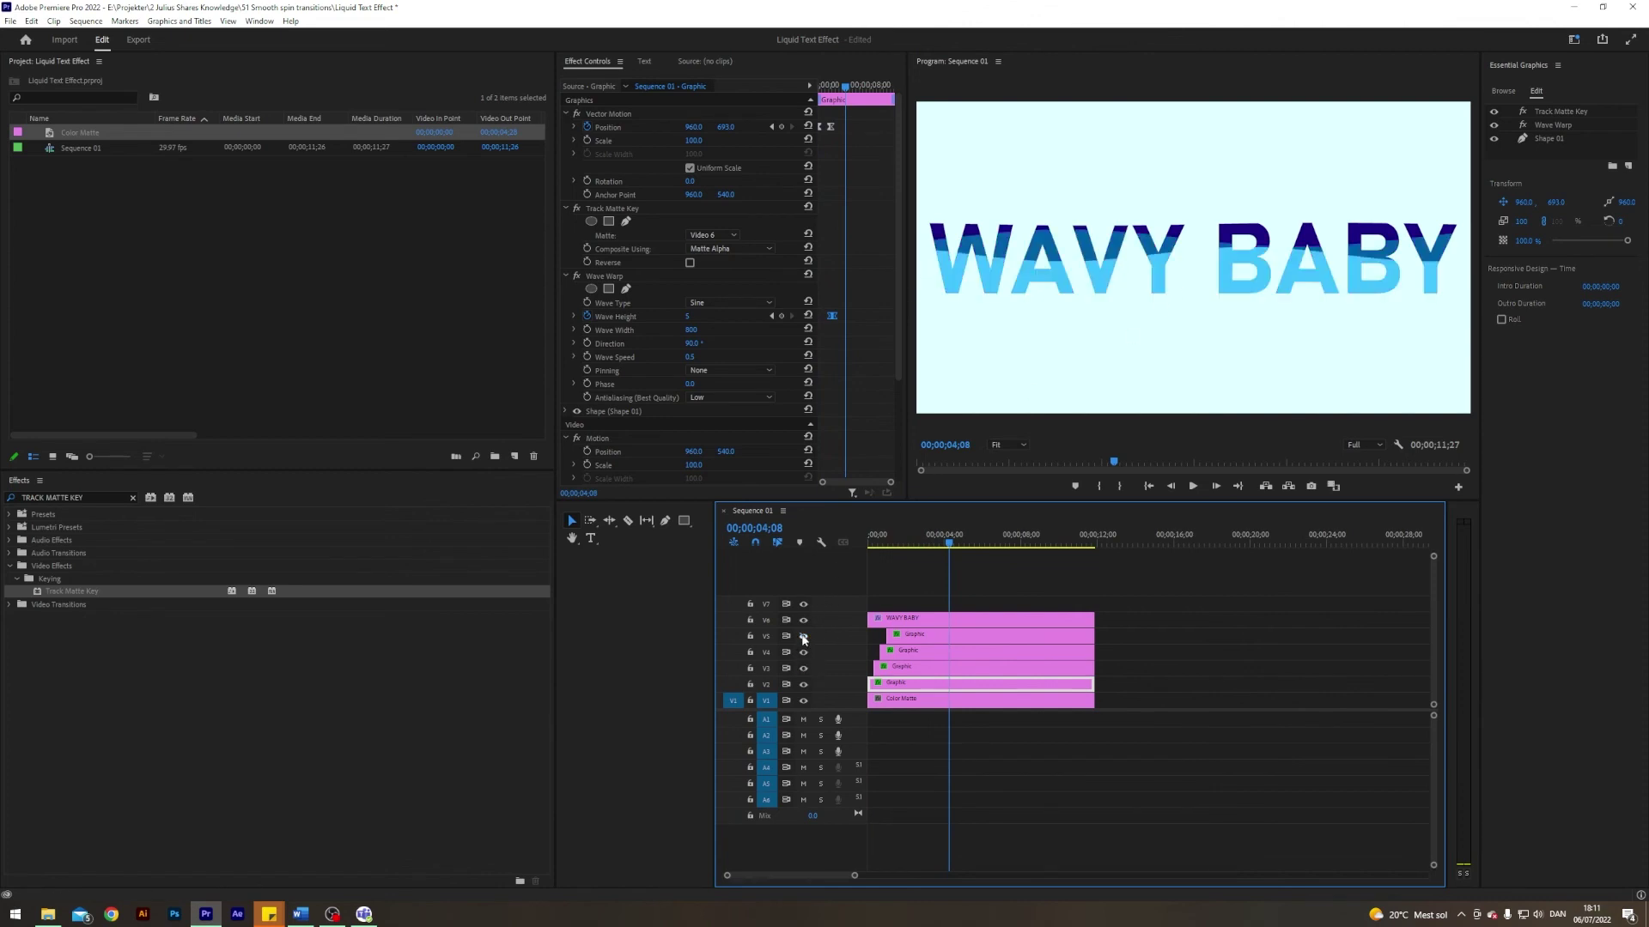
pyautogui.click(804, 636)
pyautogui.moveTo(945, 544); pyautogui.dragTo(899, 542)
pyautogui.press('Home')
pyautogui.click(905, 574)
pyautogui.press('space')
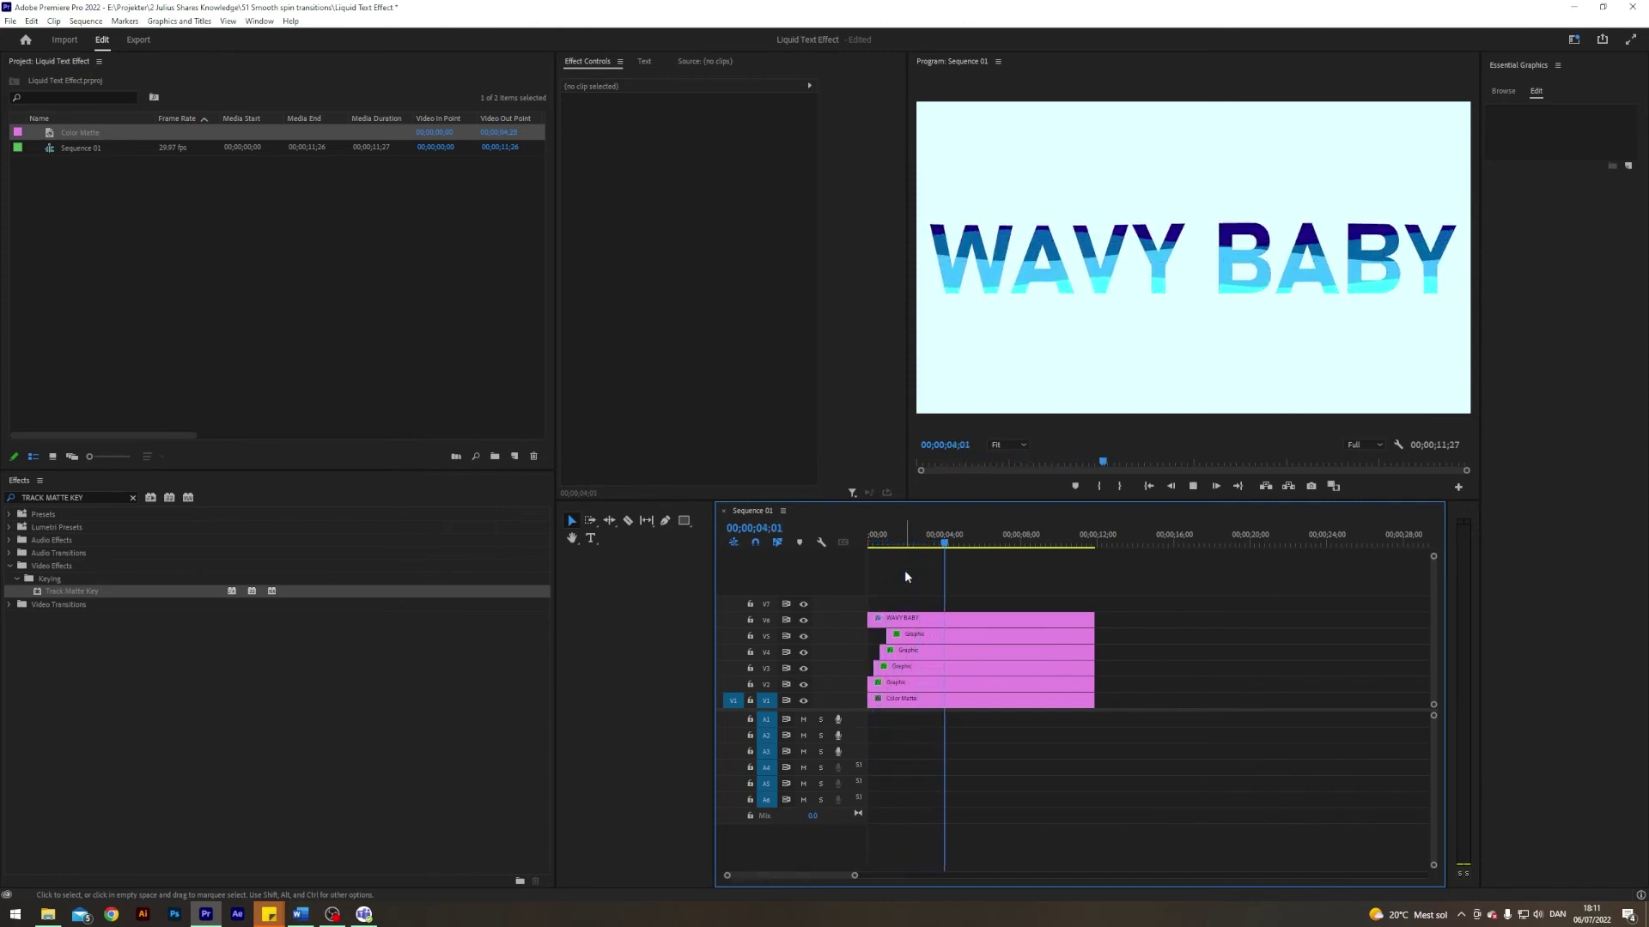
pyautogui.click(905, 656)
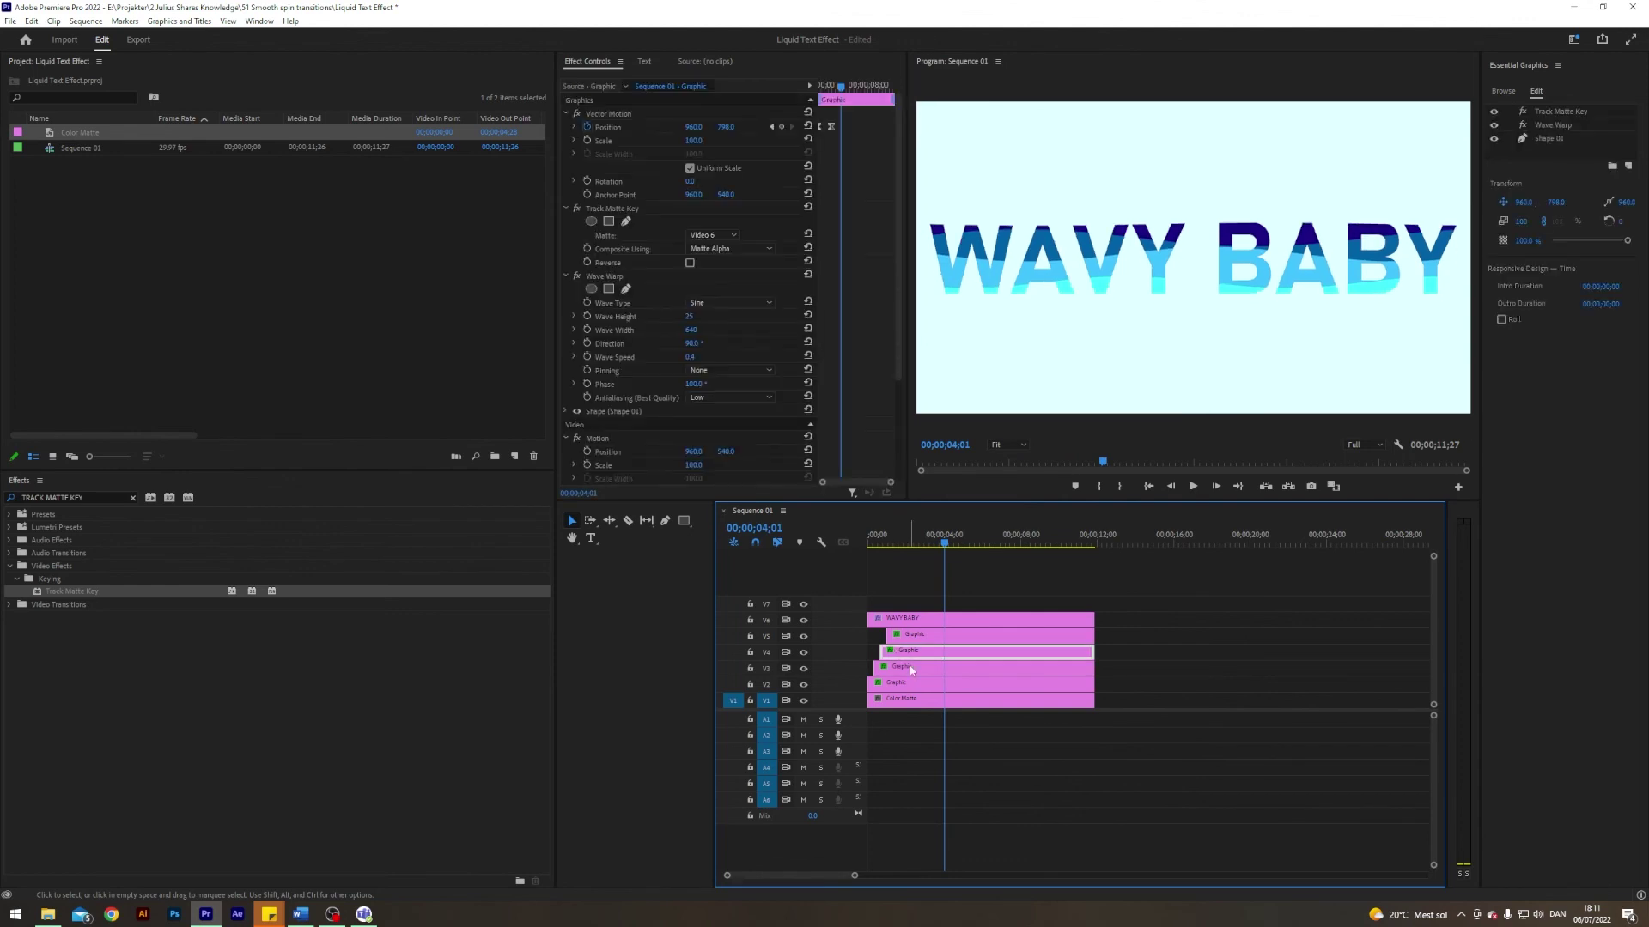
pyautogui.click(912, 670)
pyautogui.press('space')
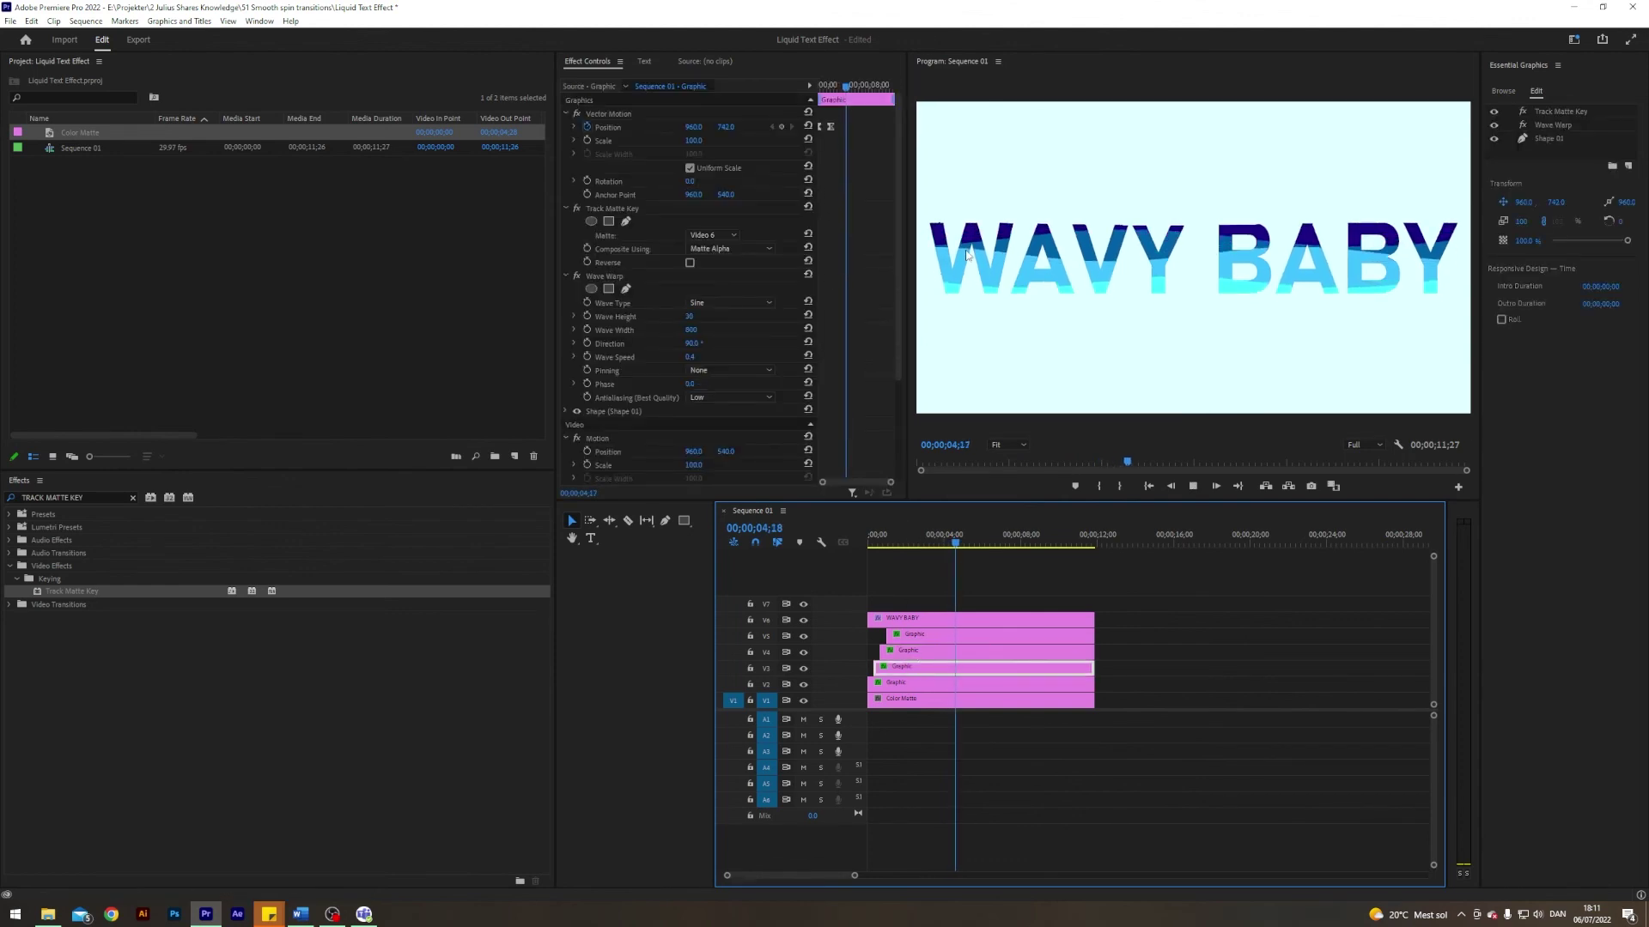
pyautogui.press('space')
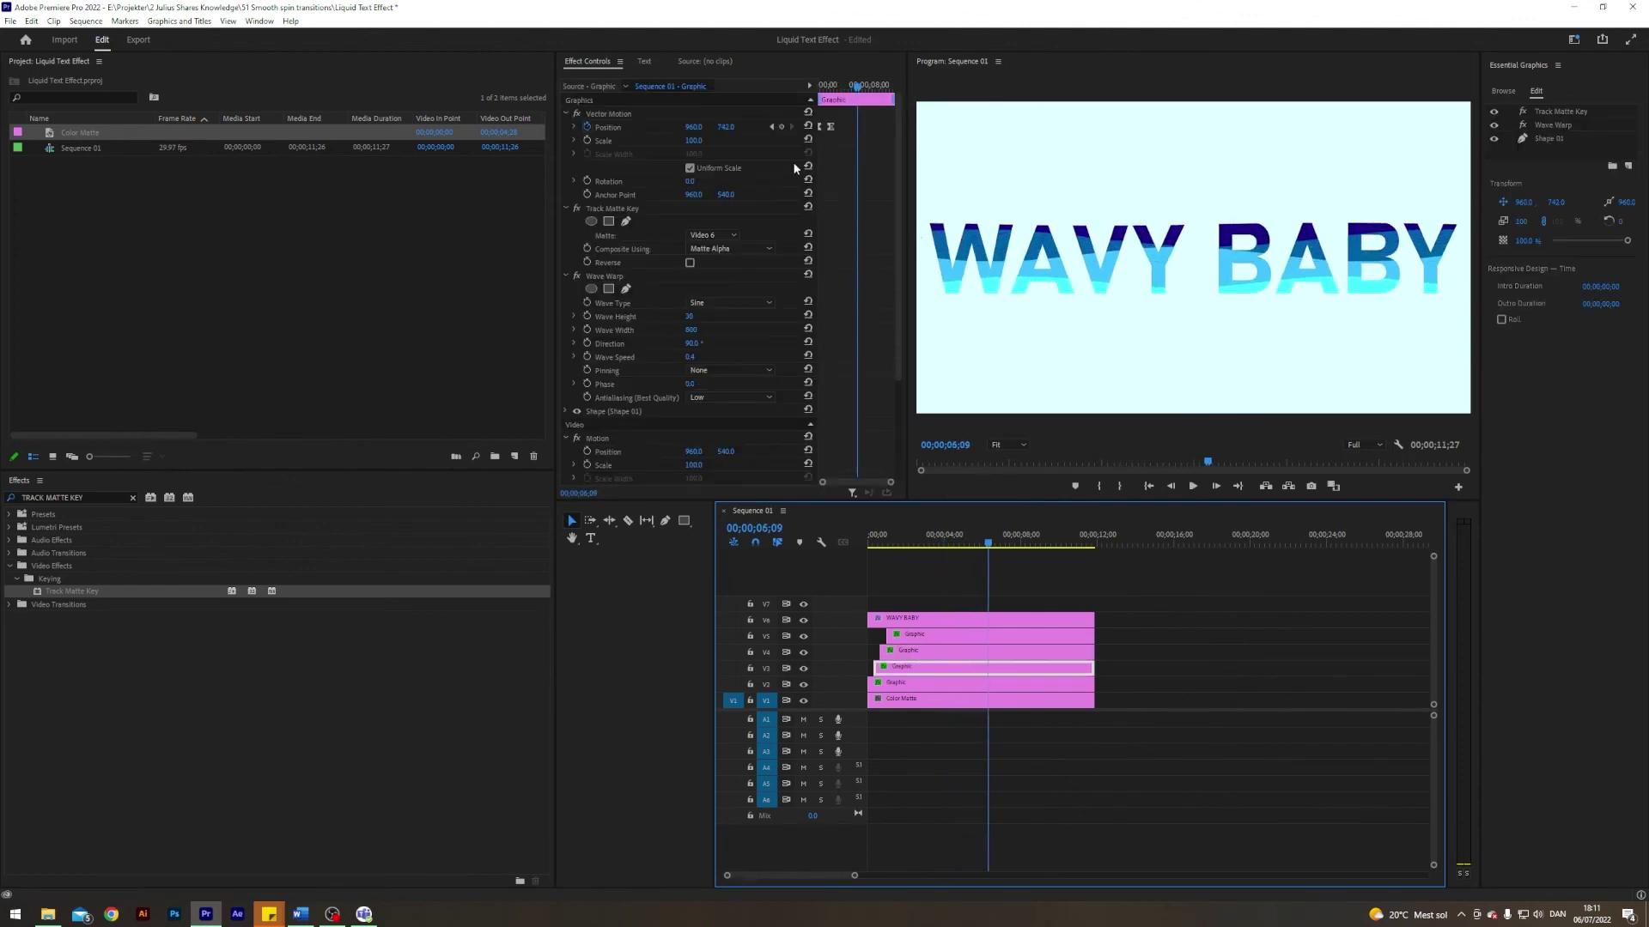
# - Raise the V3 layer's Position Y keyframe at 2;10 from 742 to 733 and scrub to check
pyautogui.click(771, 127)
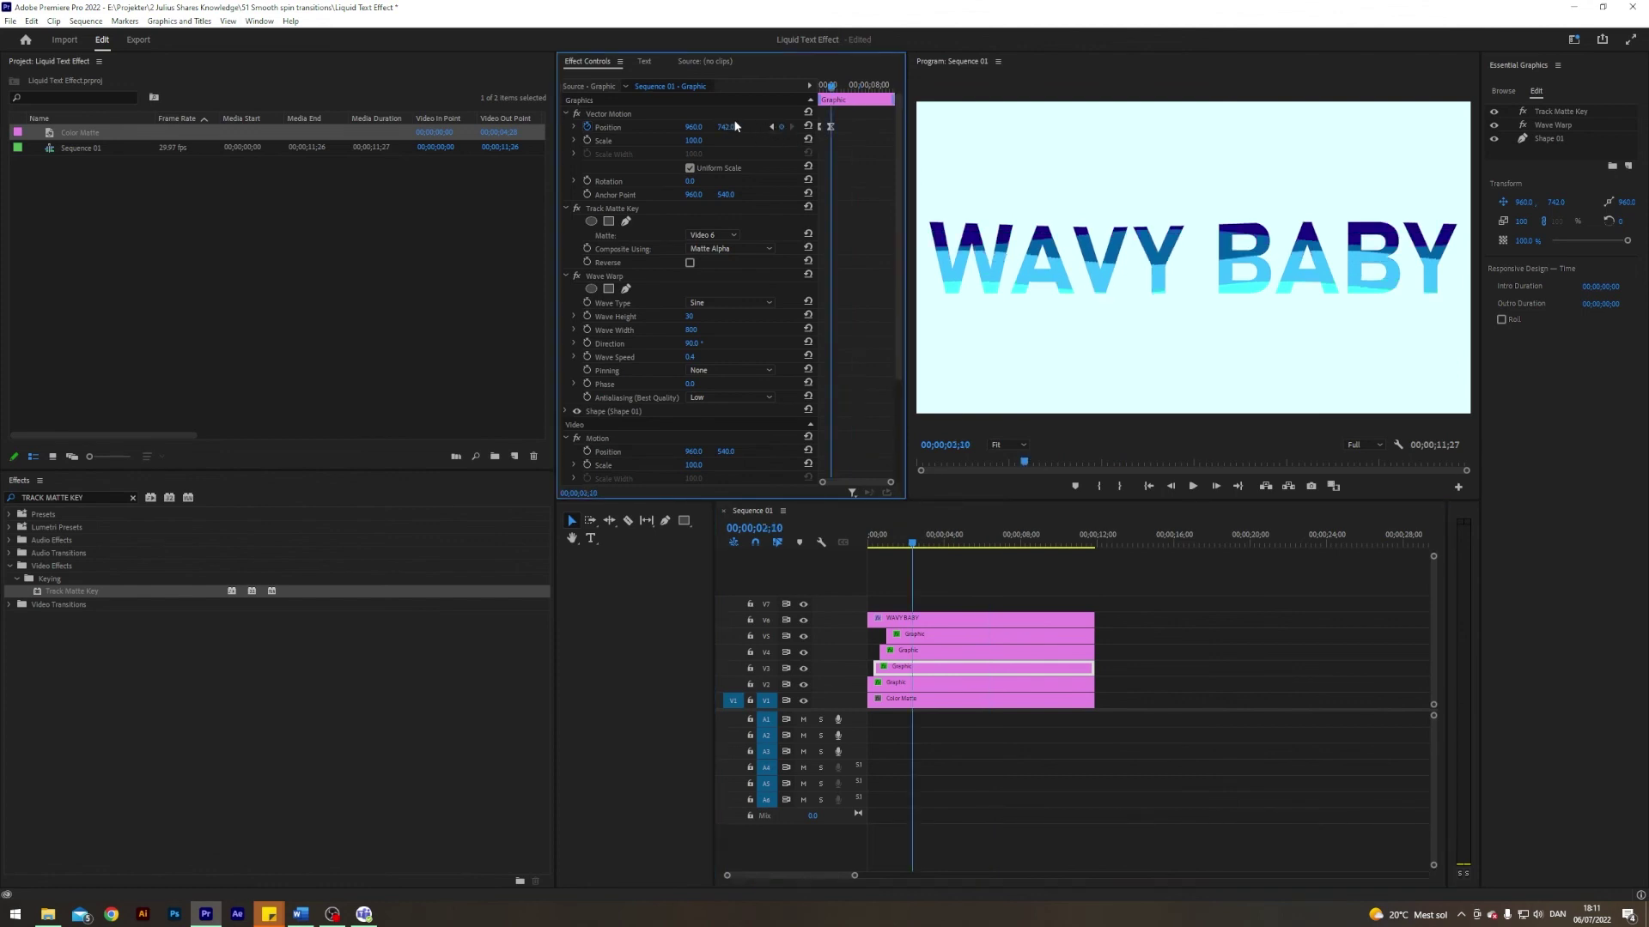
pyautogui.moveTo(725, 127); pyautogui.dragTo(718, 127)
pyautogui.click(897, 542)
pyautogui.moveTo(899, 544); pyautogui.dragTo(936, 533)
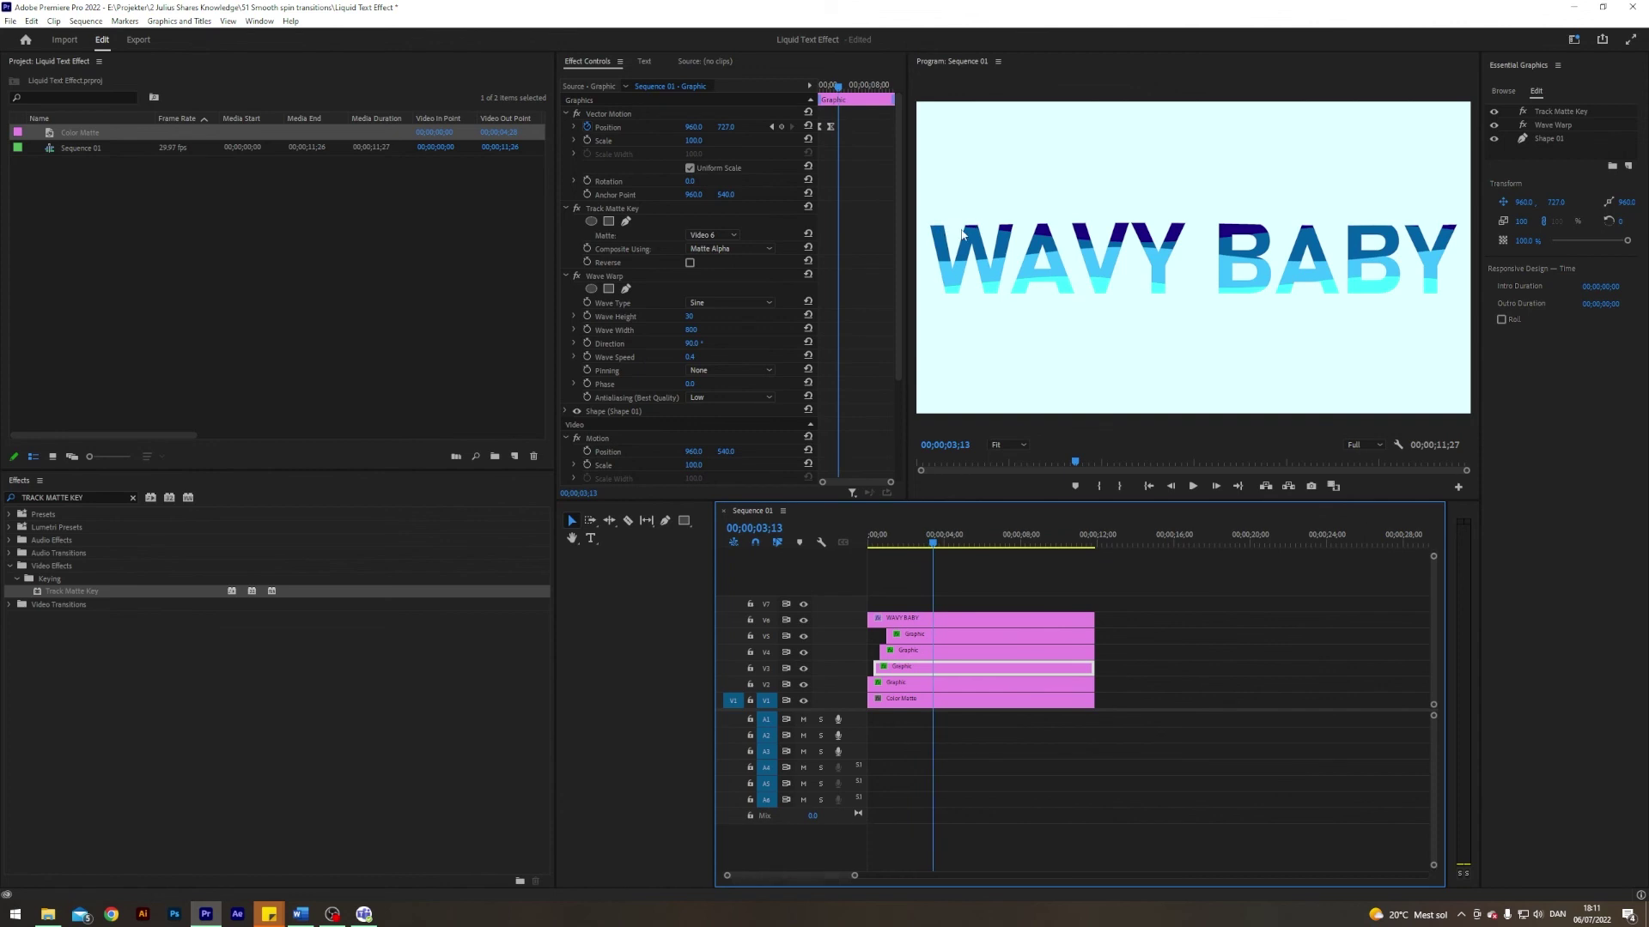
pyautogui.moveTo(936, 541)
pyautogui.mouseDown()
pyautogui.moveTo(913, 541)
pyautogui.moveTo(941, 541)
pyautogui.mouseUp()
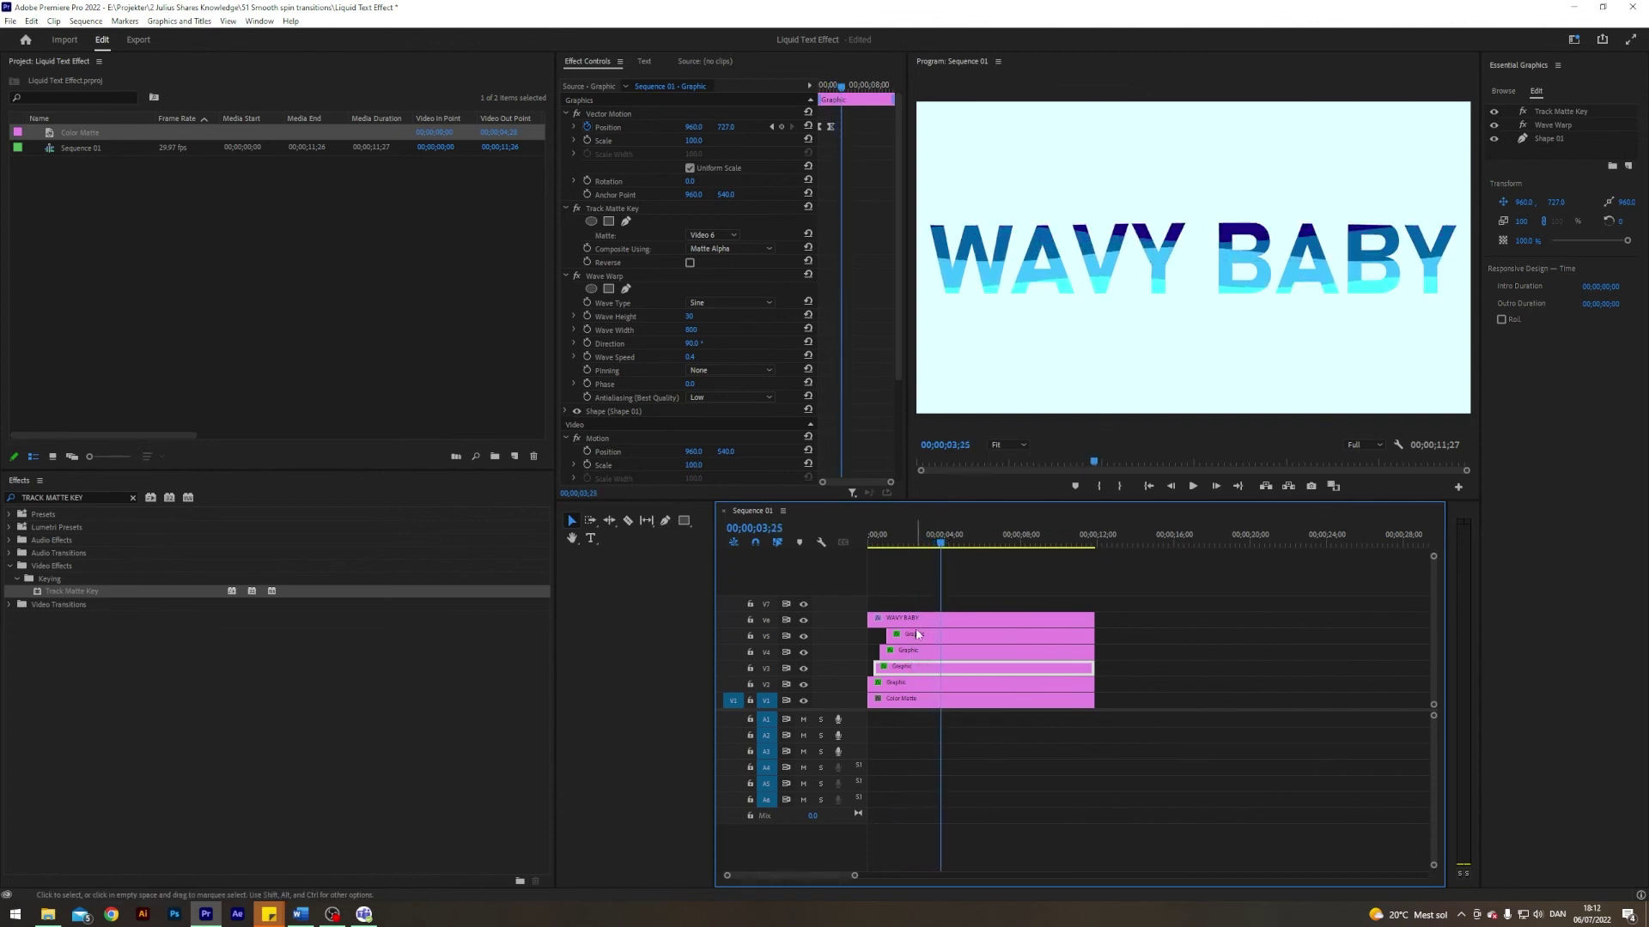
# - Lower the V5 layer's Position Y at the 3;00 keyframe from about 895 to 917, then scrub to check
pyautogui.click(954, 636)
pyautogui.click(771, 127)
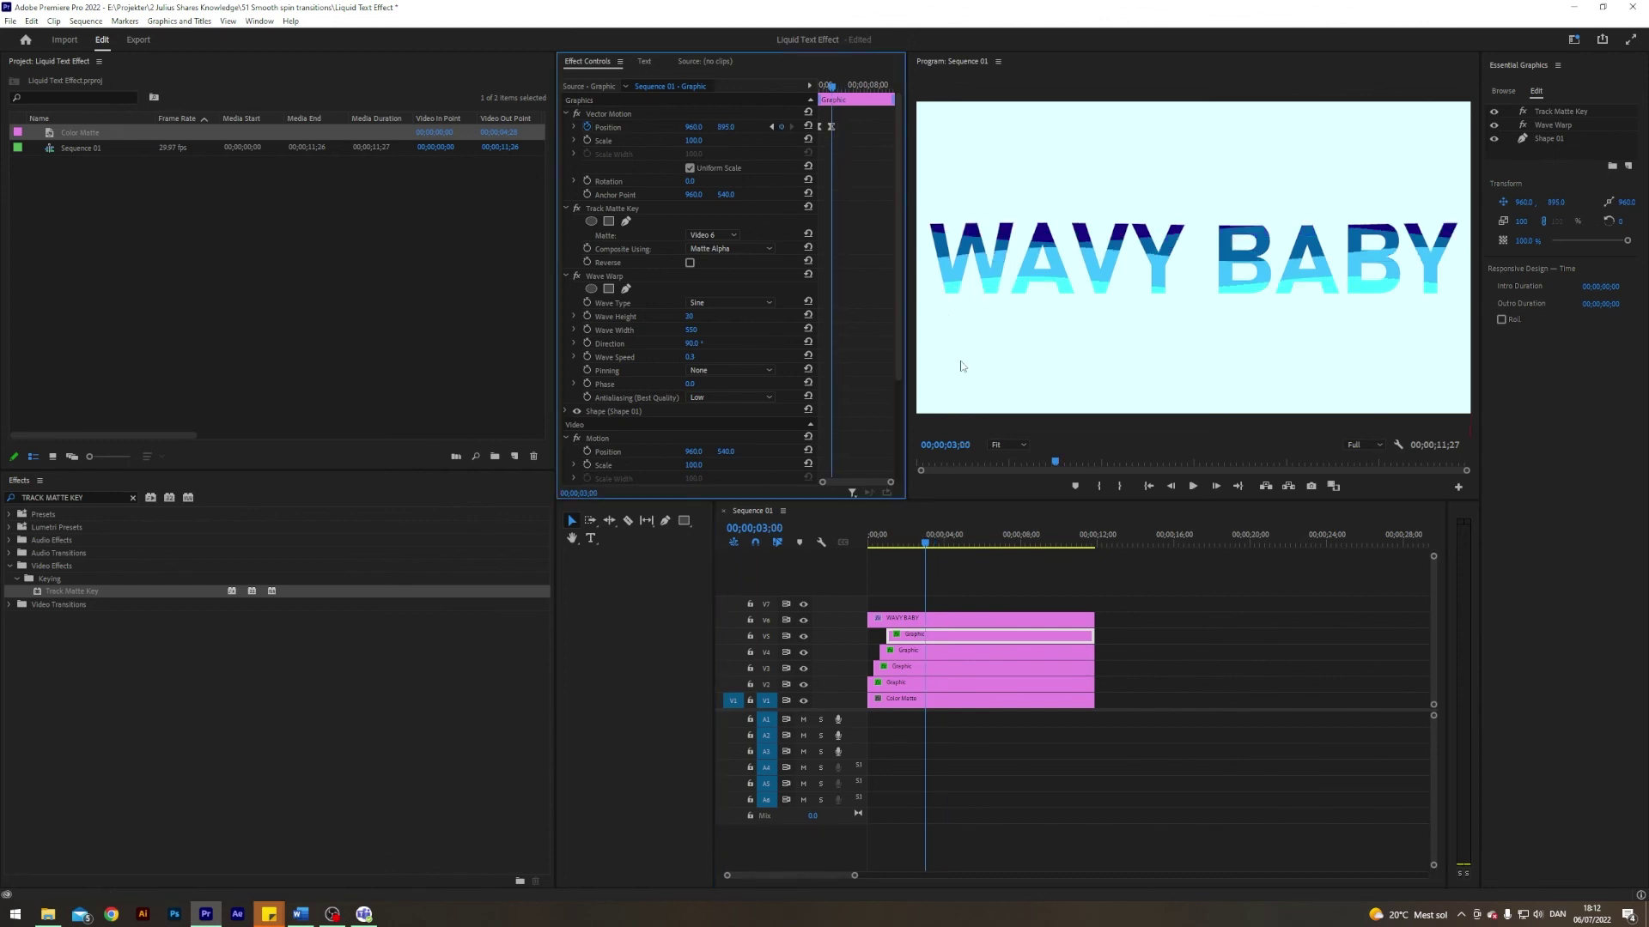
pyautogui.press('space')
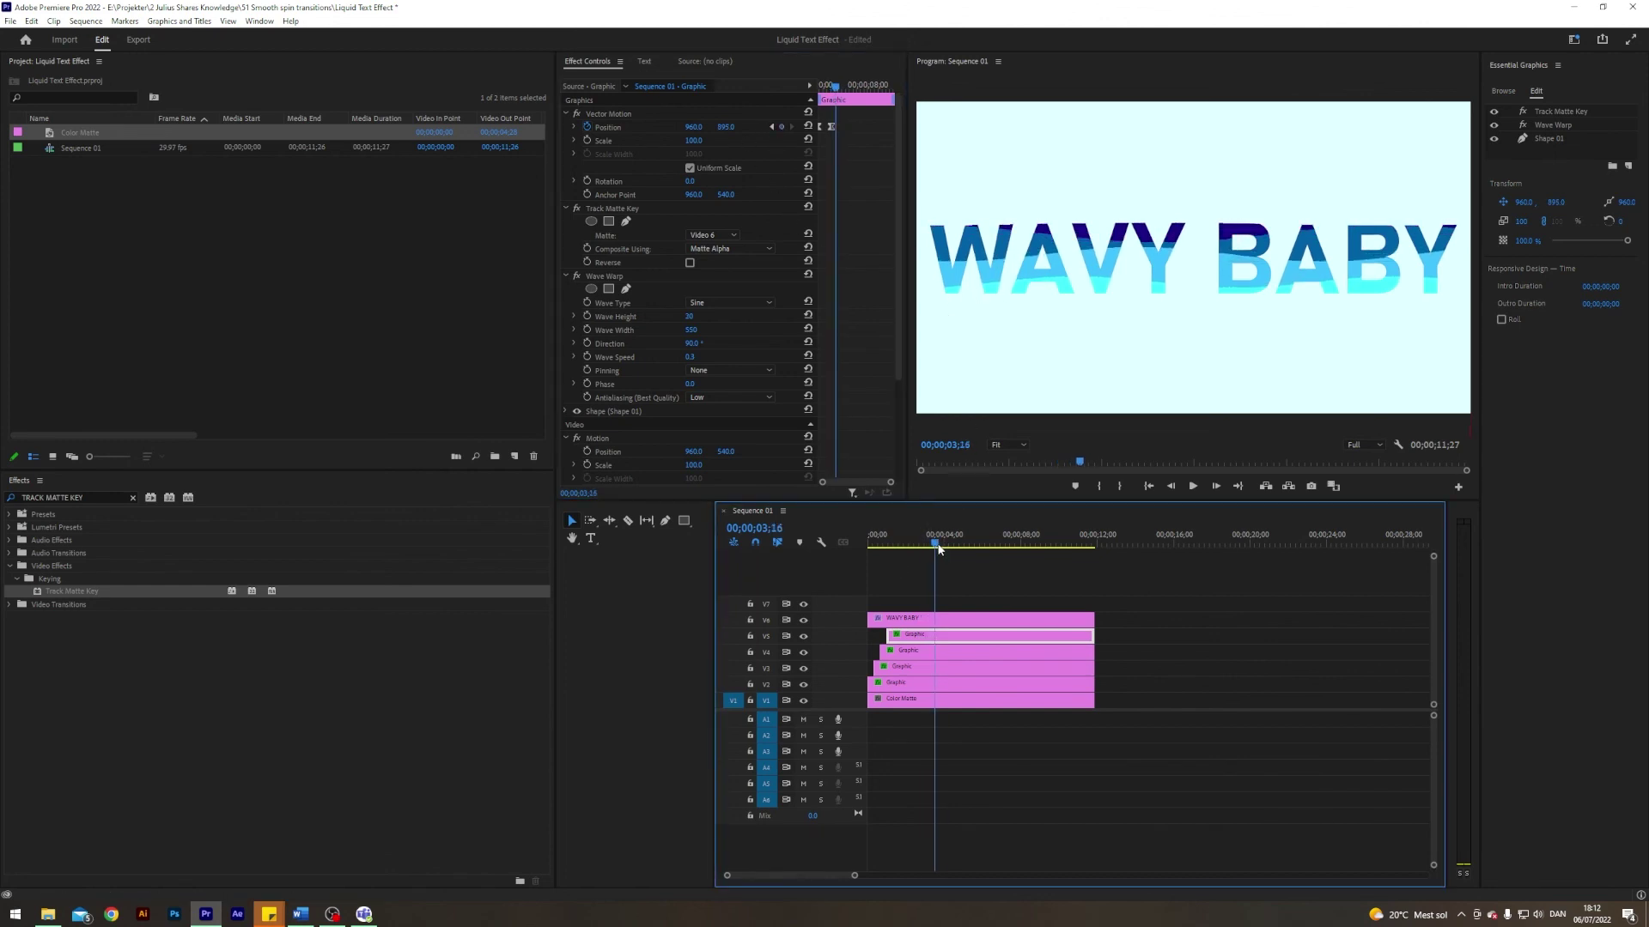
pyautogui.click(770, 126)
pyautogui.moveTo(729, 132); pyautogui.dragTo(746, 131)
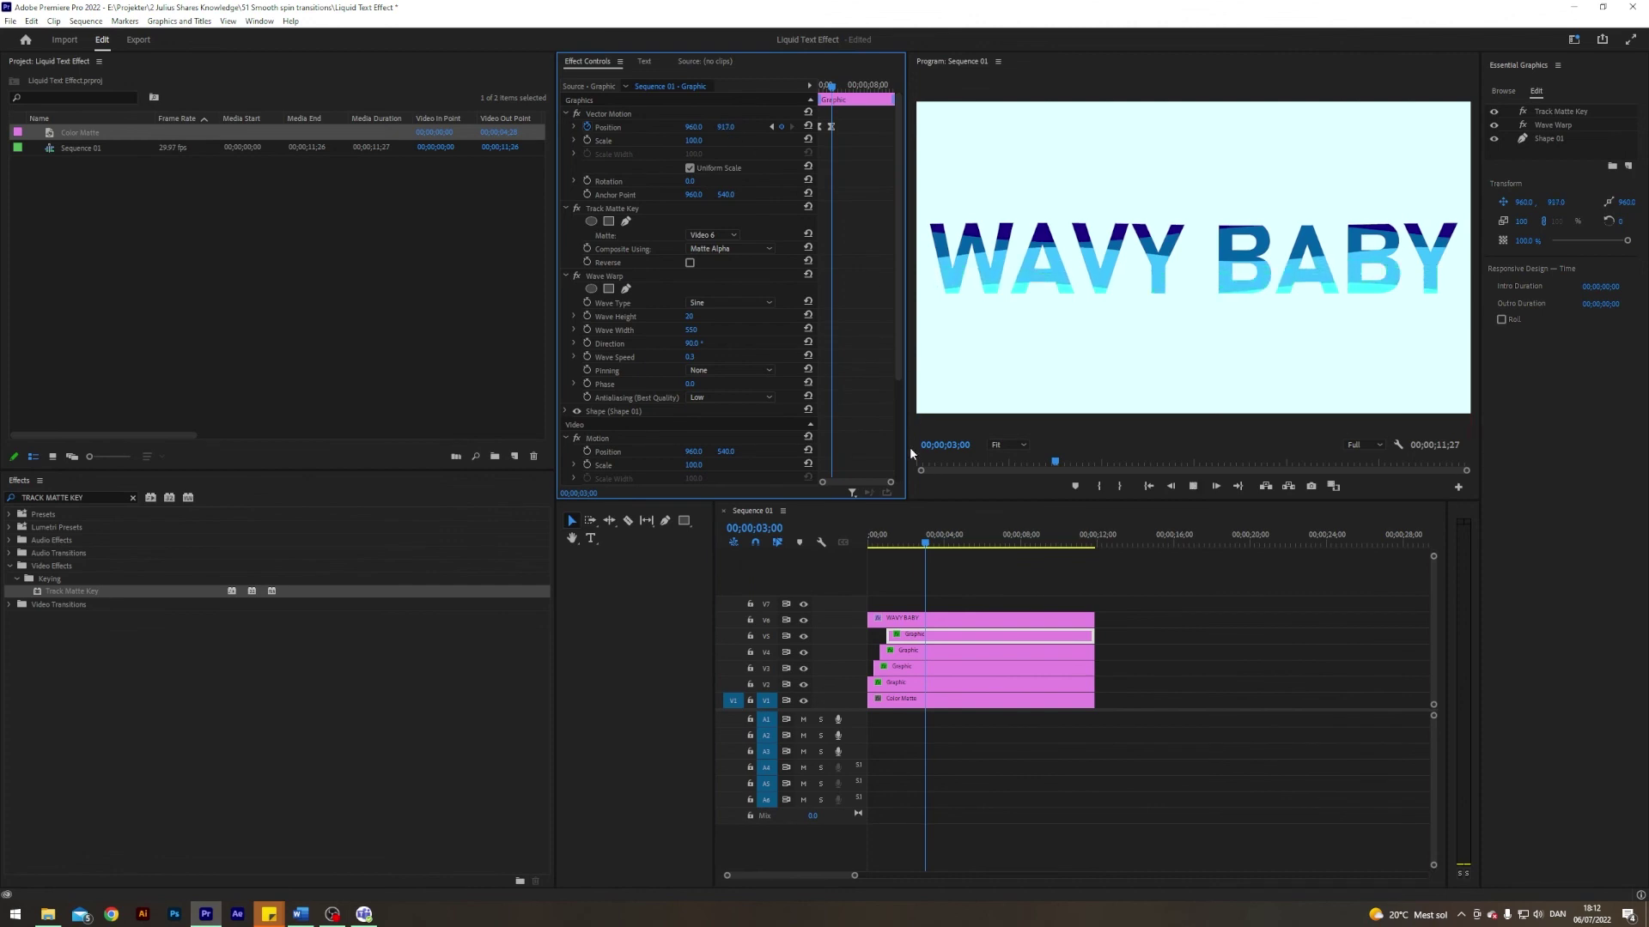
pyautogui.click(936, 543)
pyautogui.moveTo(938, 543)
pyautogui.mouseDown()
pyautogui.moveTo(996, 524)
pyautogui.moveTo(940, 522)
pyautogui.moveTo(935, 575)
pyautogui.mouseUp()
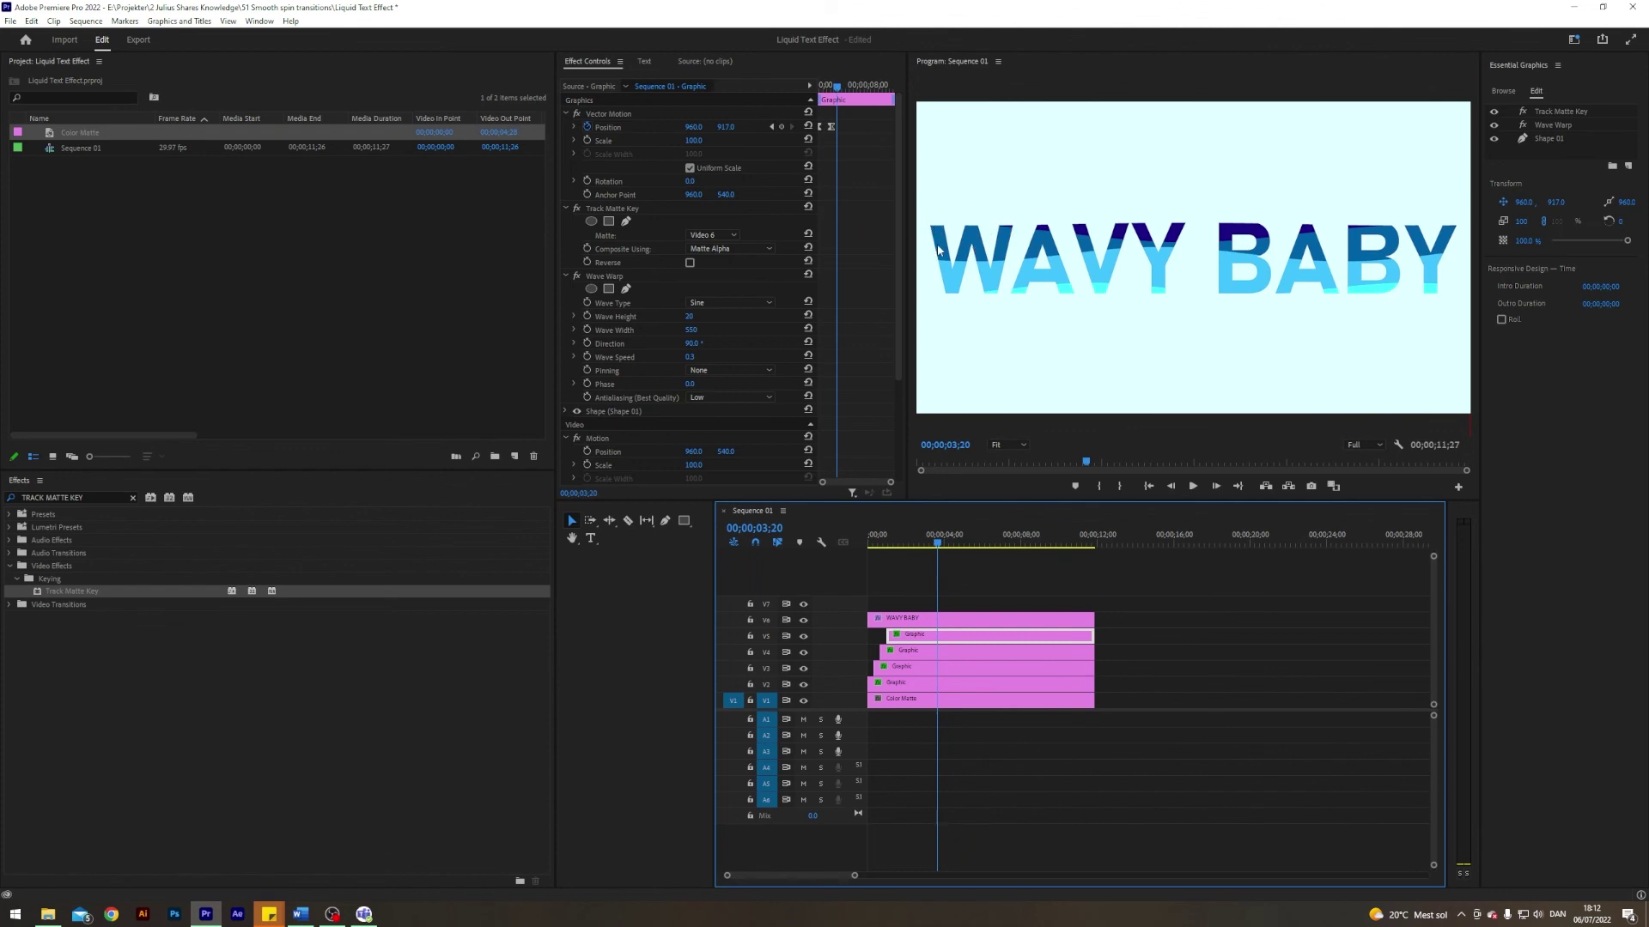
pyautogui.moveTo(938, 539)
pyautogui.mouseDown()
pyautogui.moveTo(965, 543)
pyautogui.moveTo(944, 544)
pyautogui.mouseUp()
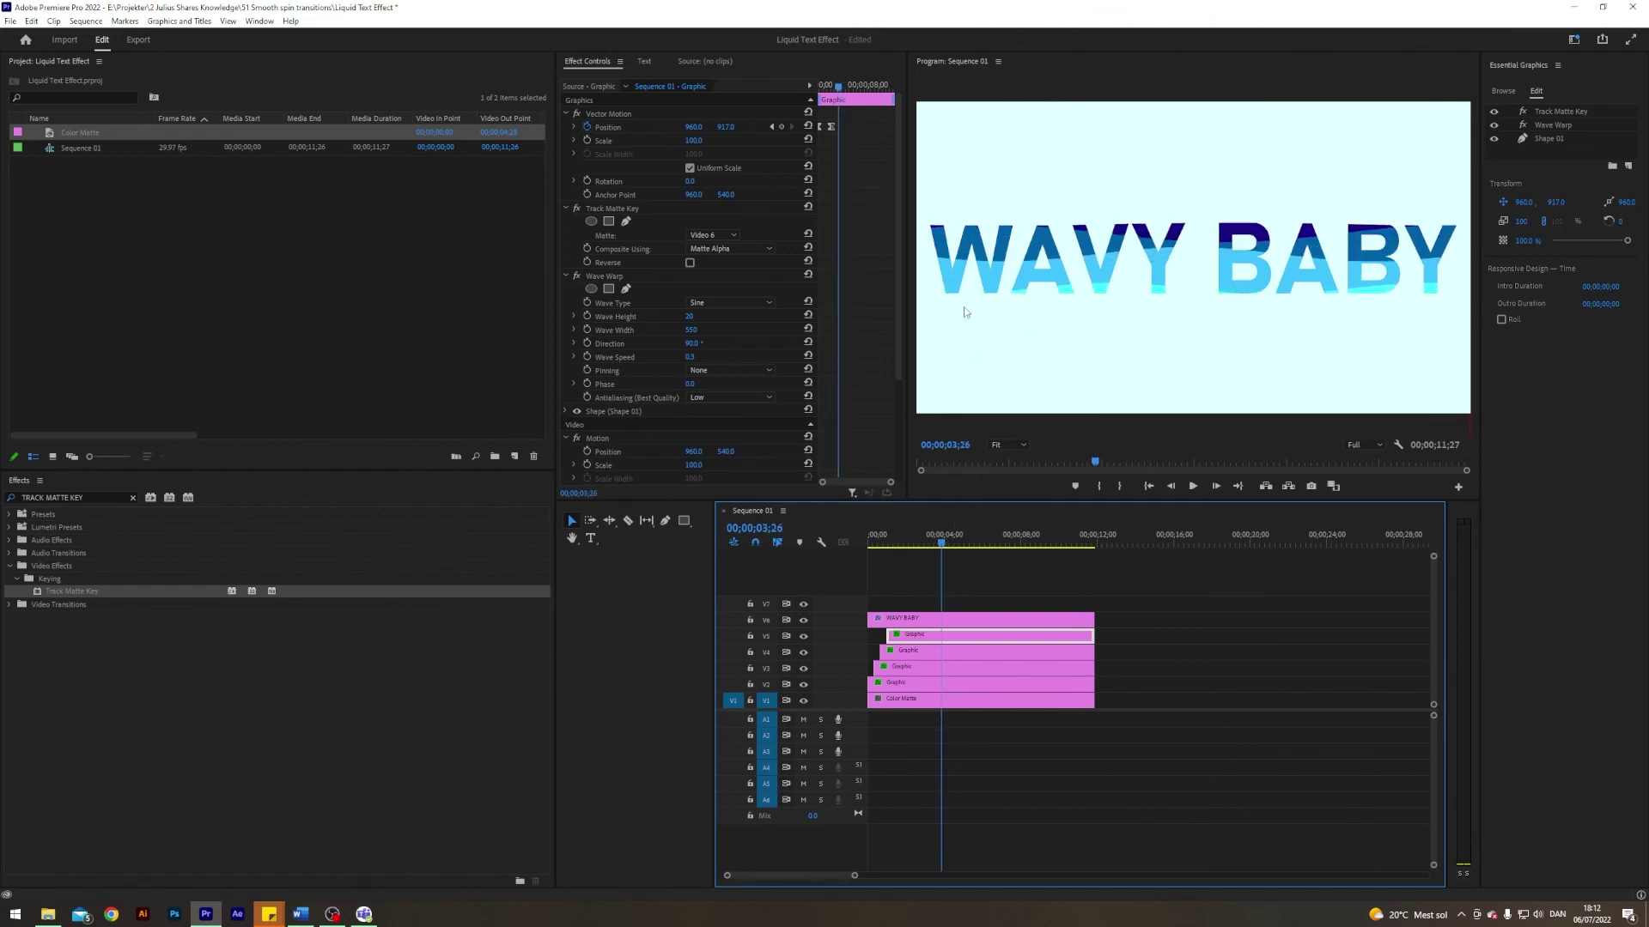
pyautogui.moveTo(944, 541); pyautogui.dragTo(989, 539)
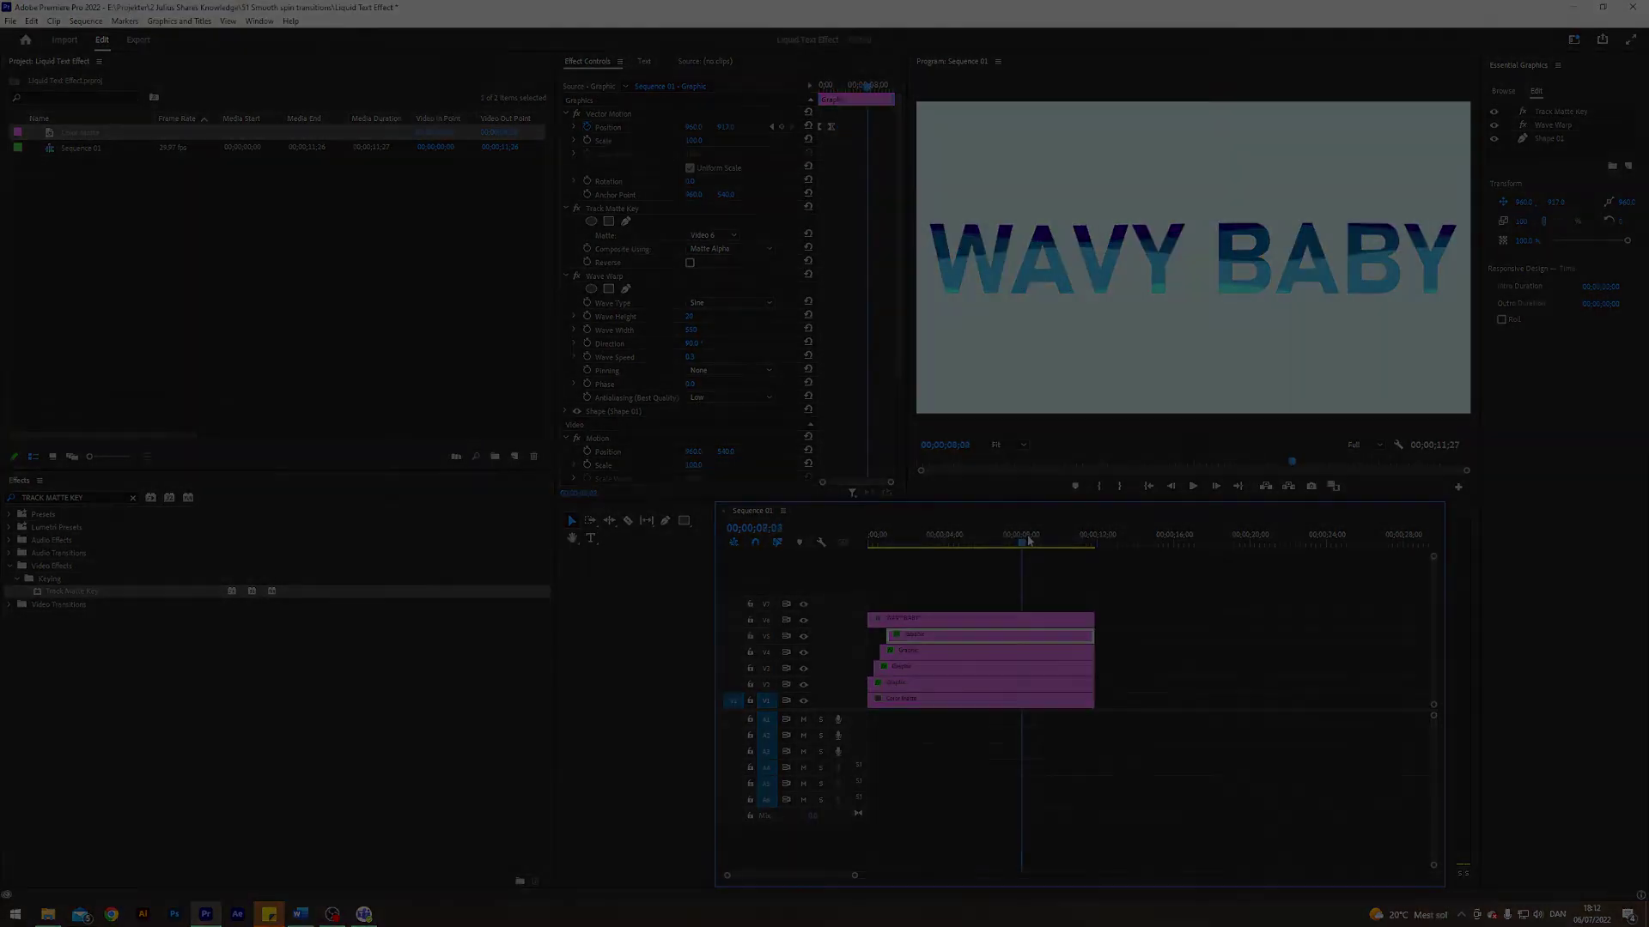